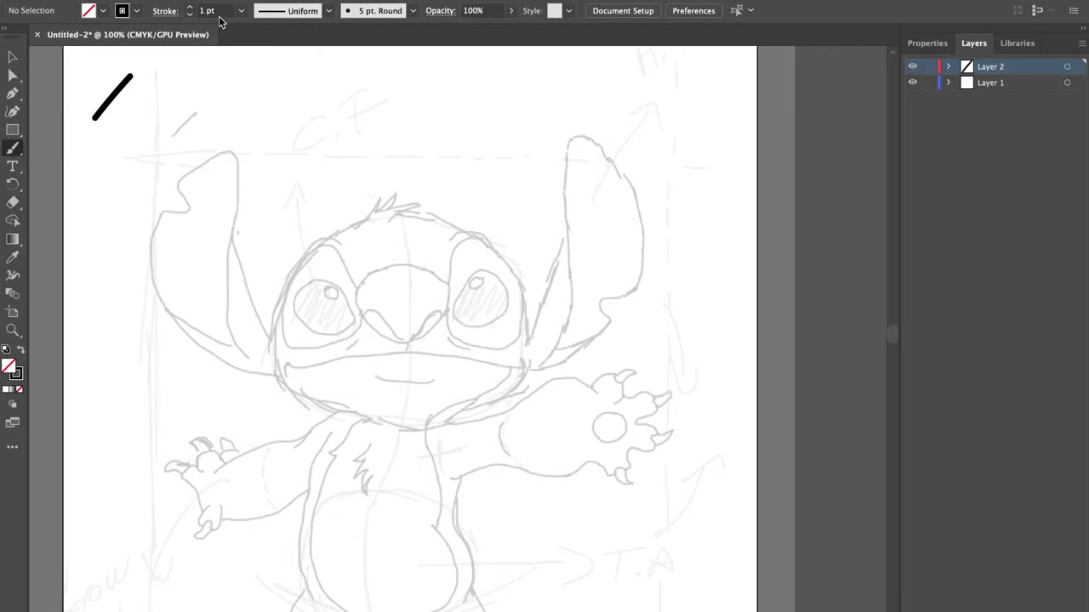
Draw short brush test strokes beside the sketch's ear, ending with the stroke weight at 0.5 pt.
{"action": "left_click_drag", "start_coordinate": [92, 91], "coordinate": [120, 64]}
{"action": "left_click_drag", "start_coordinate": [78, 82], "coordinate": [102, 58]}
{"action": "left_click_drag", "start_coordinate": [122, 142], "coordinate": [143, 83]}
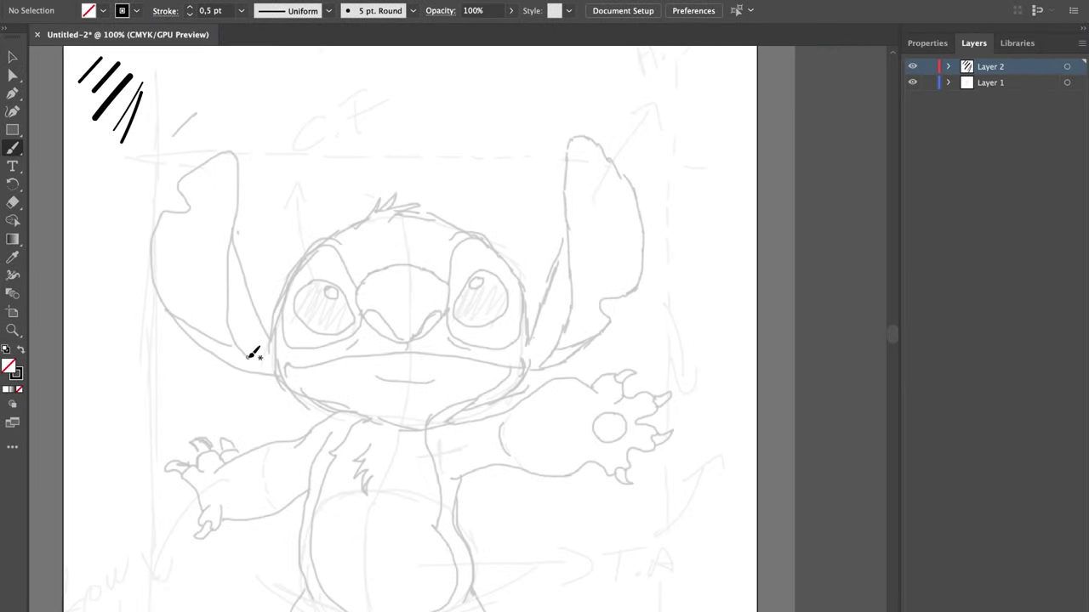
Trace the outlines and inner folds of both of Stitch's ears on Layer 2 with the 0.5 pt brush.
{"action": "mouse_move", "coordinate": [248, 356]}
{"action": "left_mouse_down"}
{"action": "mouse_move", "coordinate": [237, 206]}
{"action": "mouse_move", "coordinate": [182, 177]}
{"action": "mouse_move", "coordinate": [228, 345]}
{"action": "left_mouse_up"}
{"action": "left_click_drag", "start_coordinate": [232, 225], "coordinate": [272, 336]}
{"action": "mouse_move", "coordinate": [180, 321]}
{"action": "left_mouse_down"}
{"action": "mouse_move", "coordinate": [227, 365]}
{"action": "mouse_move", "coordinate": [279, 376]}
{"action": "left_mouse_up"}
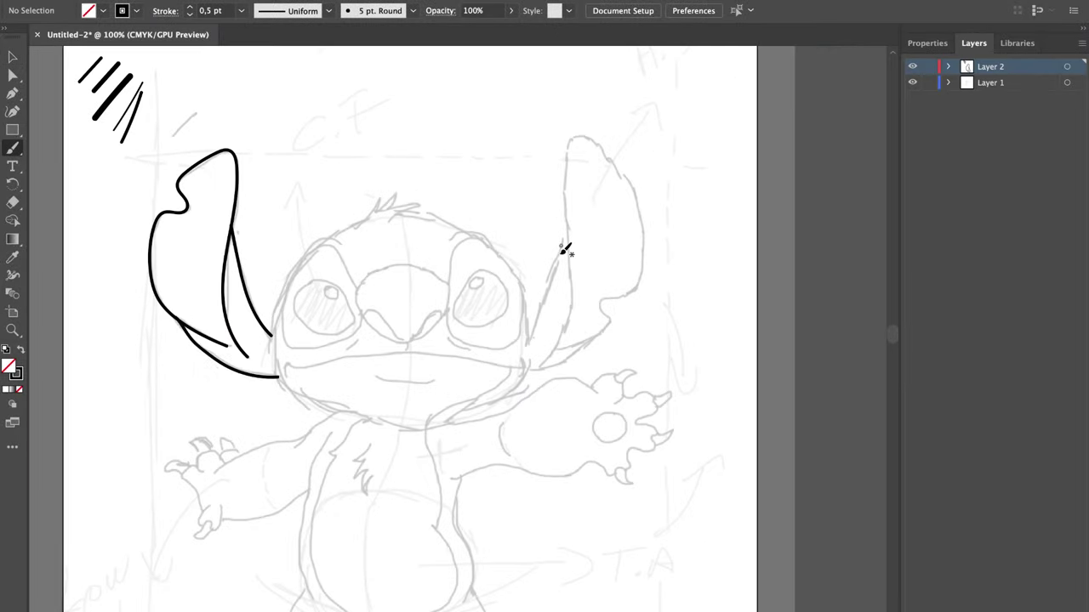
{"action": "mouse_move", "coordinate": [568, 226]}
{"action": "left_mouse_down"}
{"action": "mouse_move", "coordinate": [525, 345]}
{"action": "mouse_move", "coordinate": [589, 136]}
{"action": "mouse_move", "coordinate": [609, 322]}
{"action": "mouse_move", "coordinate": [573, 344]}
{"action": "left_mouse_up"}
{"action": "left_click_drag", "start_coordinate": [592, 339], "coordinate": [536, 368]}
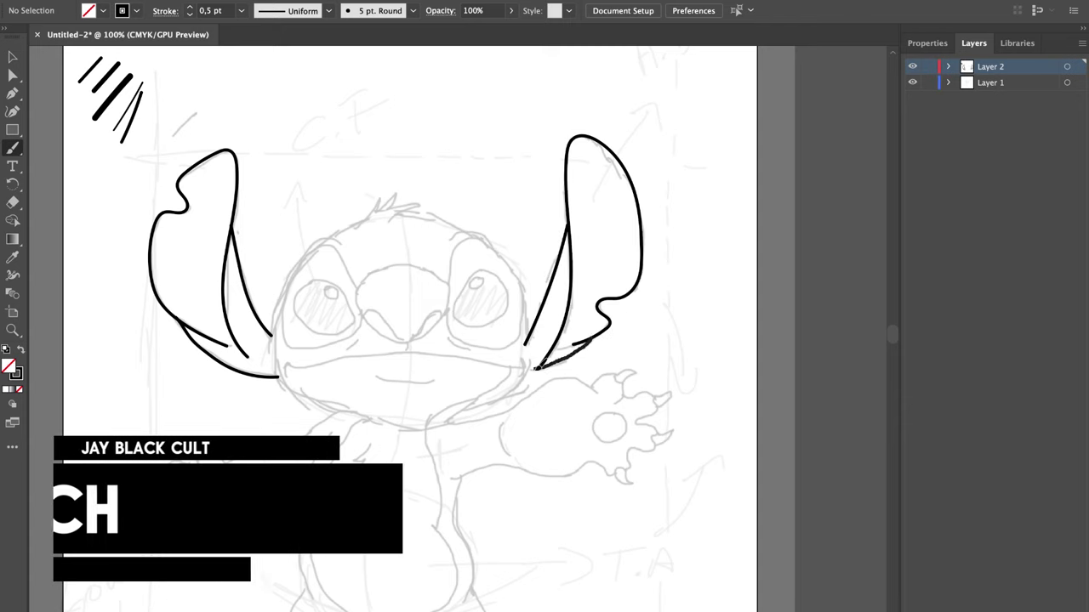
Trace the mouth line, both brow curves and the top of the head with its hair tuft.
{"action": "left_click_drag", "start_coordinate": [286, 362], "coordinate": [521, 376]}
{"action": "left_click_drag", "start_coordinate": [274, 342], "coordinate": [350, 247]}
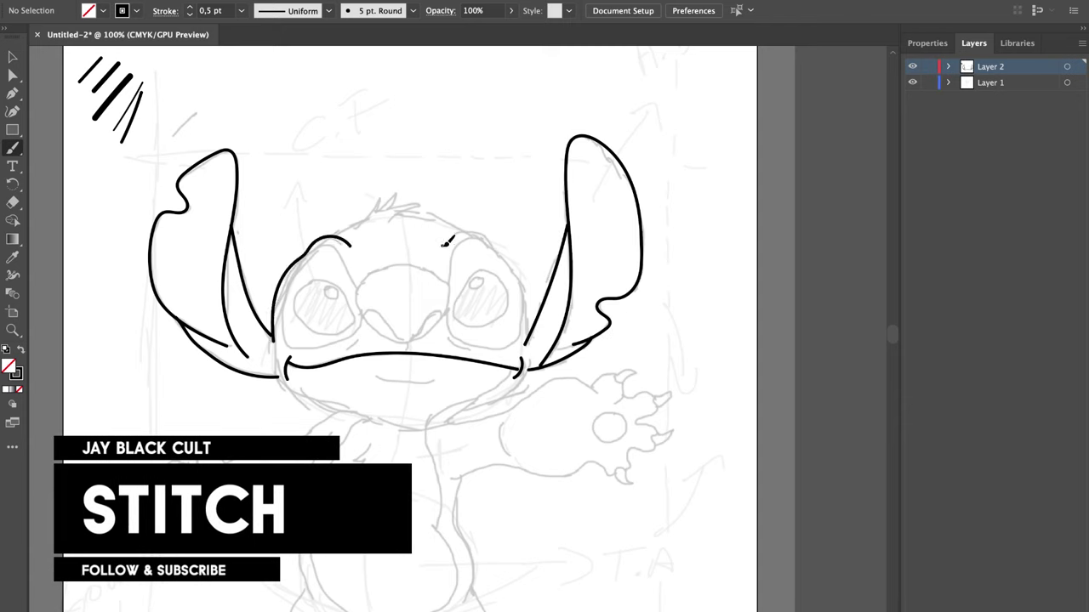
{"action": "left_click_drag", "start_coordinate": [442, 246], "coordinate": [505, 264]}
{"action": "left_click_drag", "start_coordinate": [504, 261], "coordinate": [526, 343]}
{"action": "mouse_move", "coordinate": [333, 234]}
{"action": "left_mouse_down"}
{"action": "mouse_move", "coordinate": [425, 203]}
{"action": "mouse_move", "coordinate": [459, 232]}
{"action": "left_mouse_up"}
Trace the lower face, the shoulders and the sides of the torso and belly with the brush.
{"action": "left_click_drag", "start_coordinate": [276, 368], "coordinate": [352, 411]}
{"action": "mouse_move", "coordinate": [528, 364]}
{"action": "left_mouse_down"}
{"action": "mouse_move", "coordinate": [426, 432]}
{"action": "mouse_move", "coordinate": [341, 455]}
{"action": "left_mouse_up"}
{"action": "left_click_drag", "start_coordinate": [433, 606], "coordinate": [424, 432]}
{"action": "left_click_drag", "start_coordinate": [460, 476], "coordinate": [459, 605]}
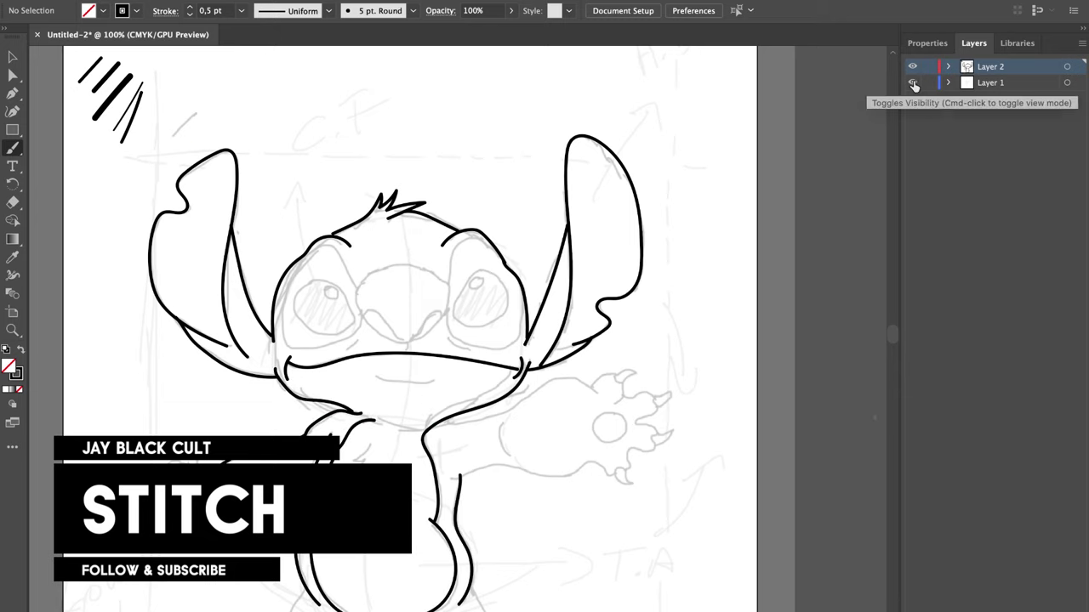
Check the line art using the visibility of sketch Layer 1 and trace the outstretched arm with the open palm.
{"action": "left_click", "coordinate": [913, 83]}
{"action": "left_click", "coordinate": [912, 83]}
{"action": "scroll", "coordinate": [836, 235], "scroll_direction": "down", "scroll_amount": 5}
{"action": "left_click_drag", "start_coordinate": [443, 344], "coordinate": [601, 318]}
{"action": "mouse_move", "coordinate": [592, 305]}
{"action": "left_mouse_down"}
{"action": "mouse_move", "coordinate": [627, 303]}
{"action": "mouse_move", "coordinate": [655, 355]}
{"action": "mouse_move", "coordinate": [535, 395]}
{"action": "mouse_move", "coordinate": [506, 374]}
{"action": "left_mouse_up"}
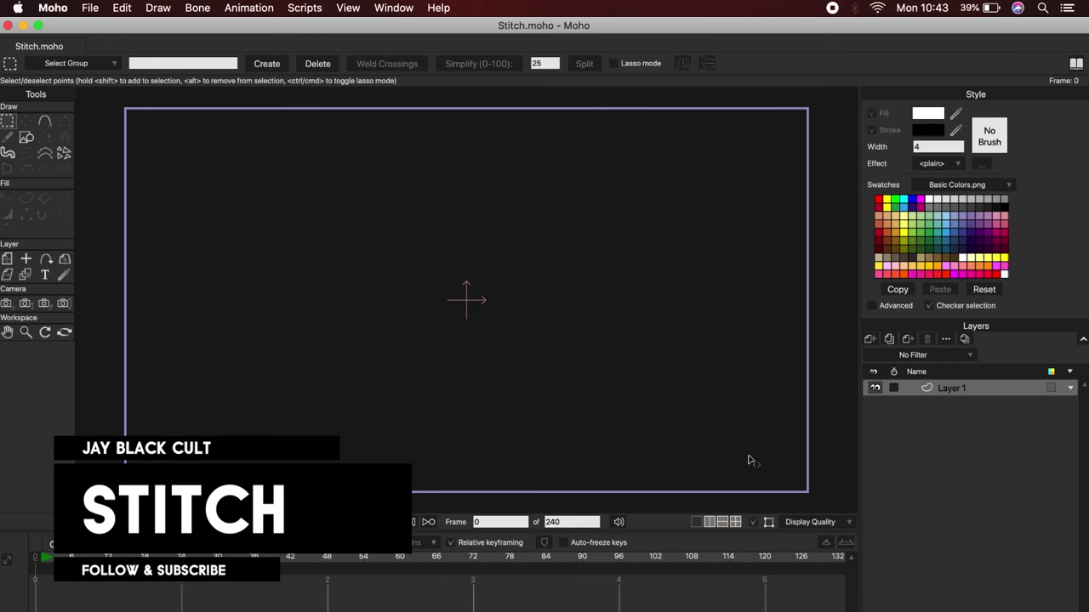
Switch to Moho and set the Stitch.moho project dimensions to 1920 x 1080, keeping 24 frames per second.
{"action": "left_click", "coordinate": [89, 12]}
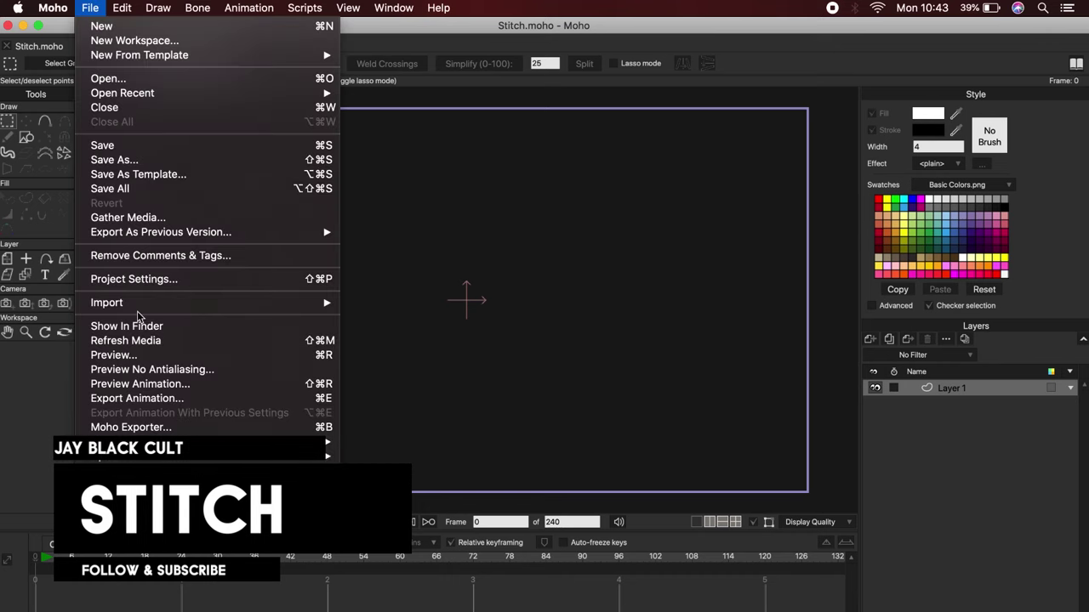
{"action": "left_click", "coordinate": [141, 282]}
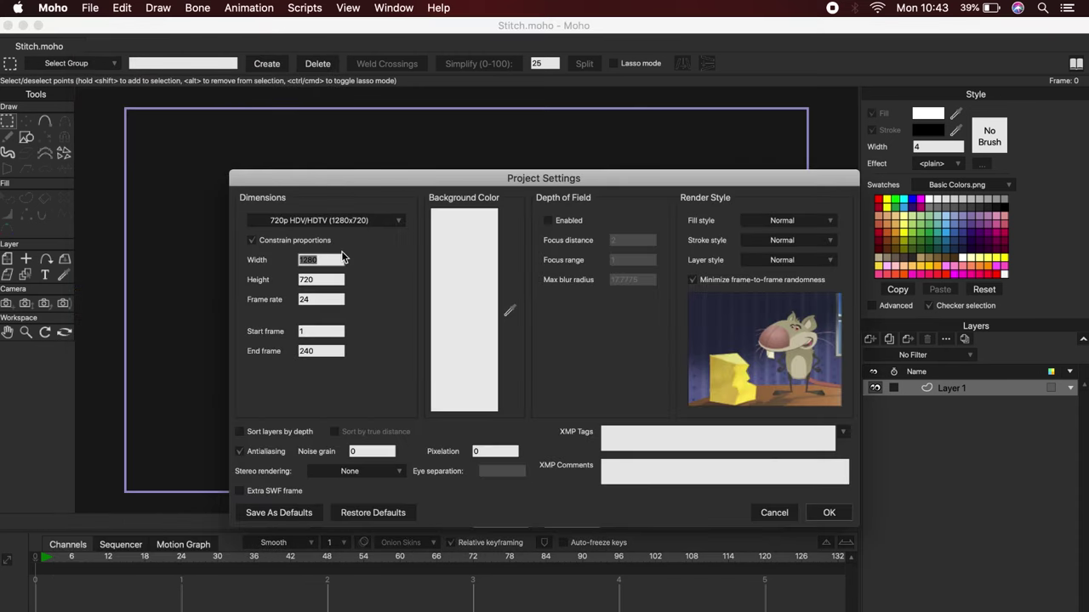
{"action": "key", "text": "Tab"}
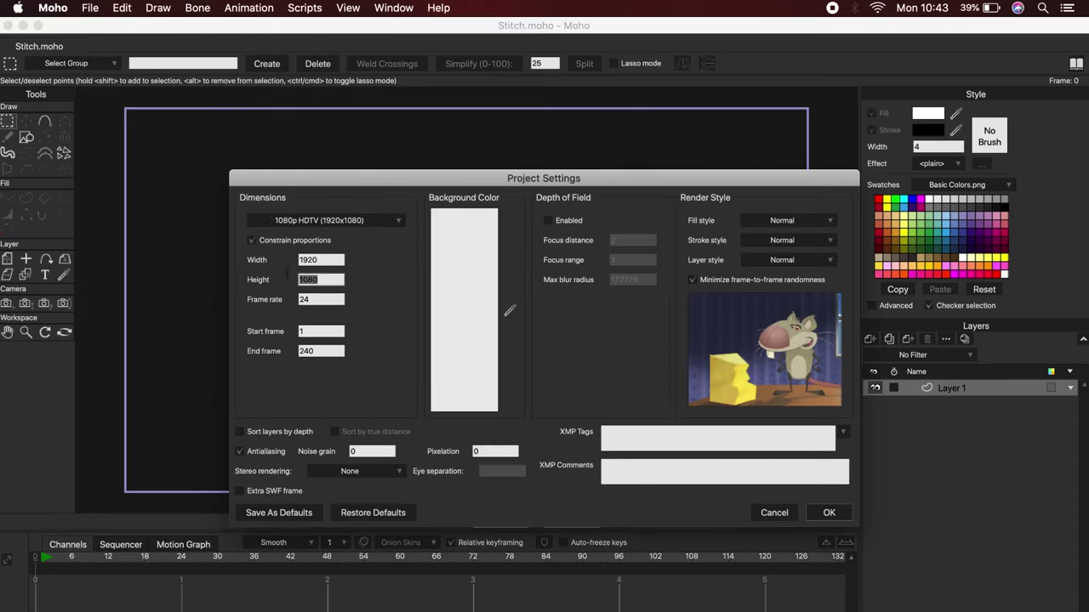
{"action": "left_click", "coordinate": [331, 299]}
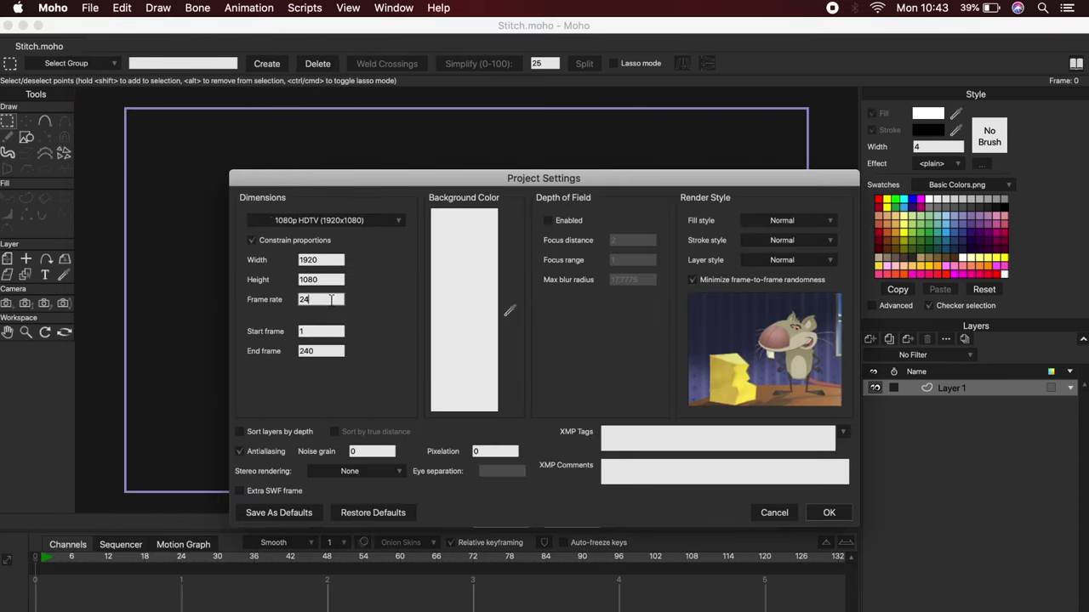
{"action": "left_click", "coordinate": [830, 513]}
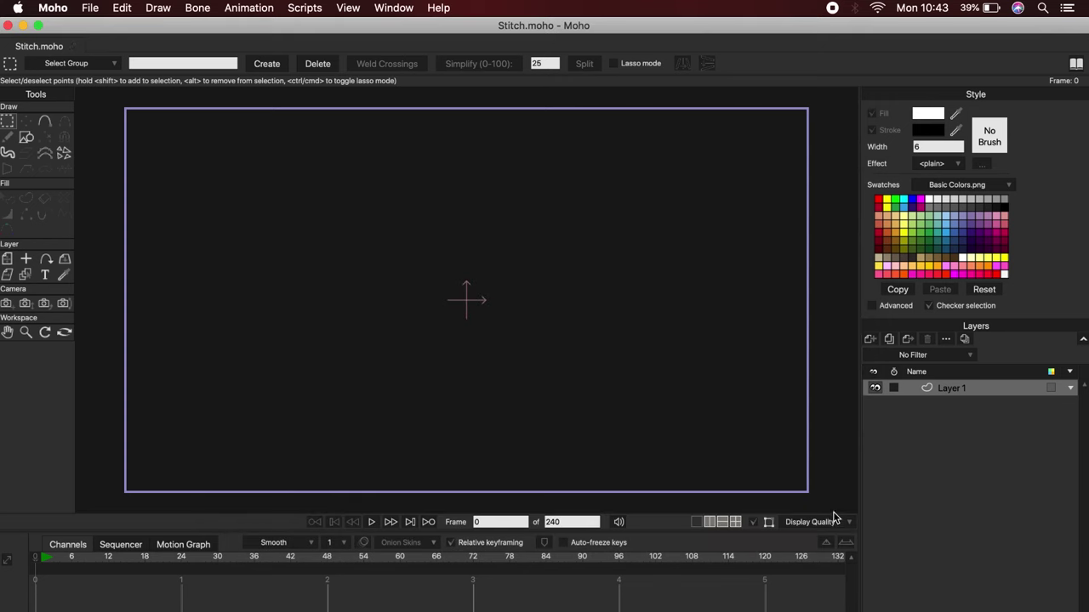
Import the image stich_1.jpg from the Stitch folder into the project.
{"action": "left_click", "coordinate": [90, 8]}
{"action": "mouse_move", "coordinate": [144, 303]}
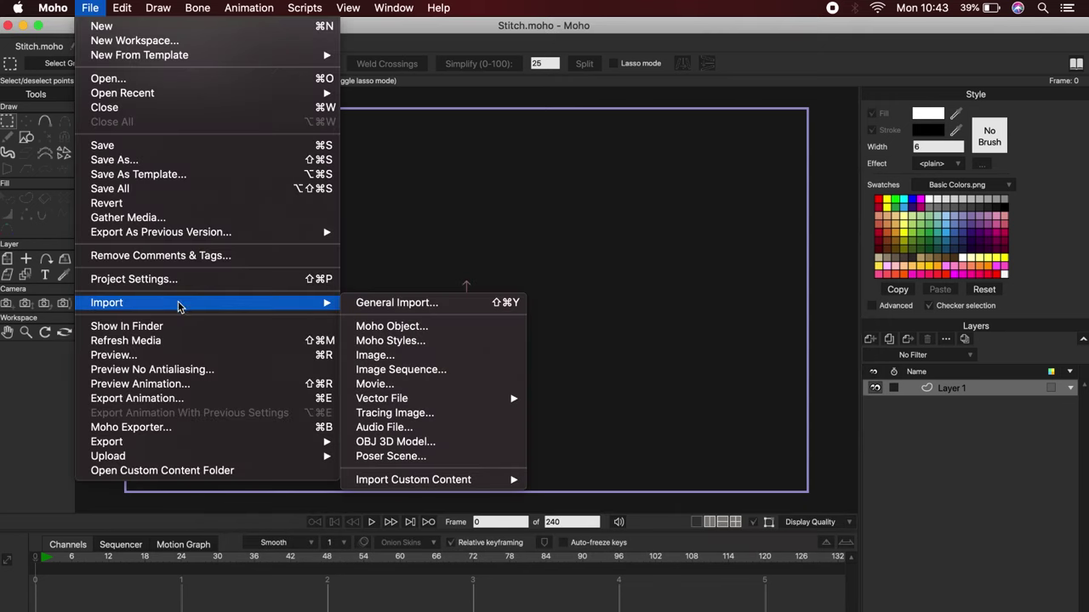
{"action": "left_click", "coordinate": [403, 354]}
{"action": "left_click", "coordinate": [496, 200]}
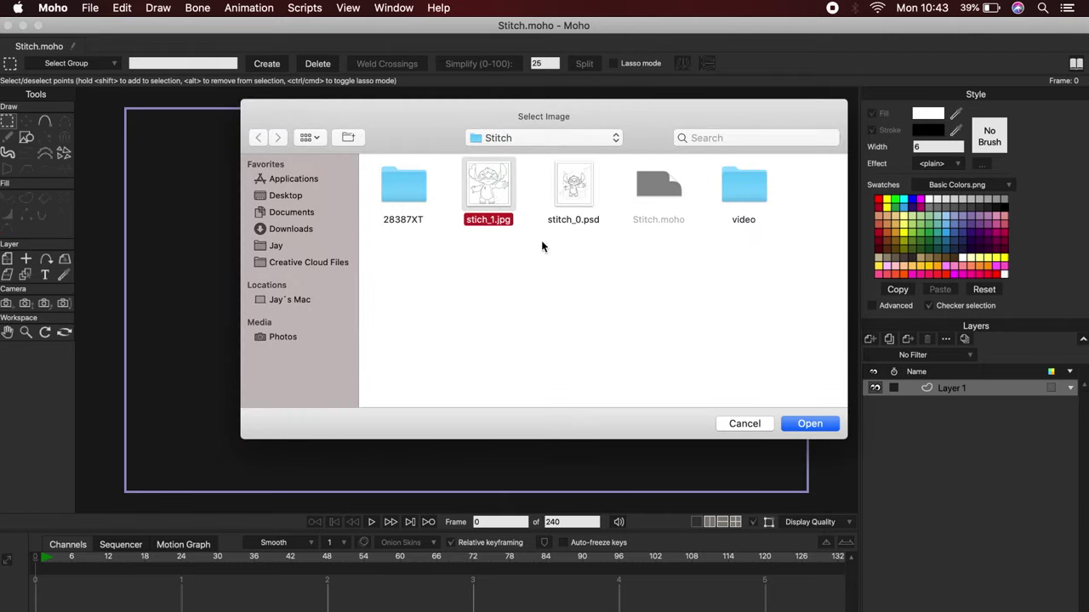
{"action": "left_click", "coordinate": [808, 424]}
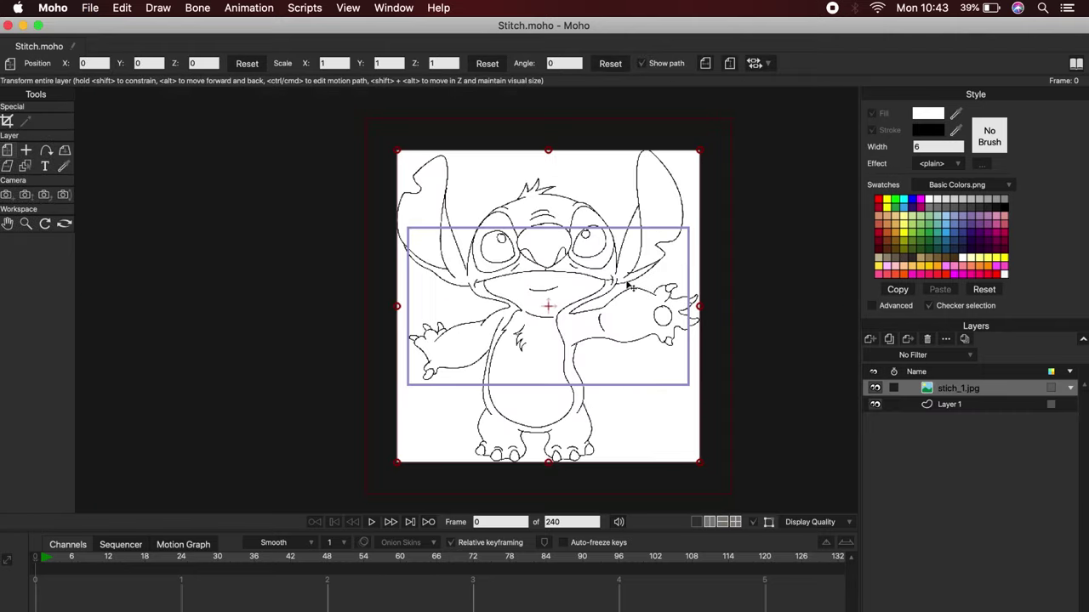
Scale the imported stich_1.jpg uniformly to about 0.4071 so the whole character fits inside the project frame.
{"action": "left_click_drag", "start_coordinate": [700, 152], "coordinate": [631, 258]}
{"action": "scroll", "coordinate": [682, 284], "scroll_direction": "up", "scroll_amount": 5}
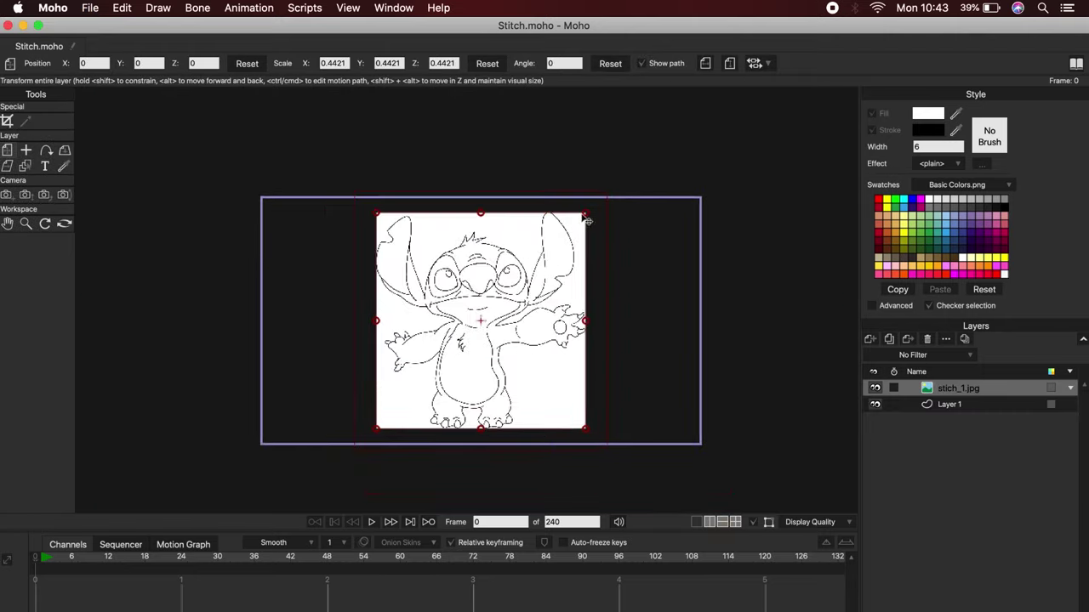
{"action": "left_click_drag", "start_coordinate": [585, 216], "coordinate": [578, 229]}
{"action": "scroll", "coordinate": [618, 305], "scroll_direction": "up", "scroll_amount": 4}
{"action": "key", "text": "Home"}
Draw a white rectangle covering the whole frame on Layer 1 and rename that layer Background.
{"action": "left_click", "coordinate": [975, 406]}
{"action": "left_click", "coordinate": [26, 138]}
{"action": "left_click", "coordinate": [148, 66]}
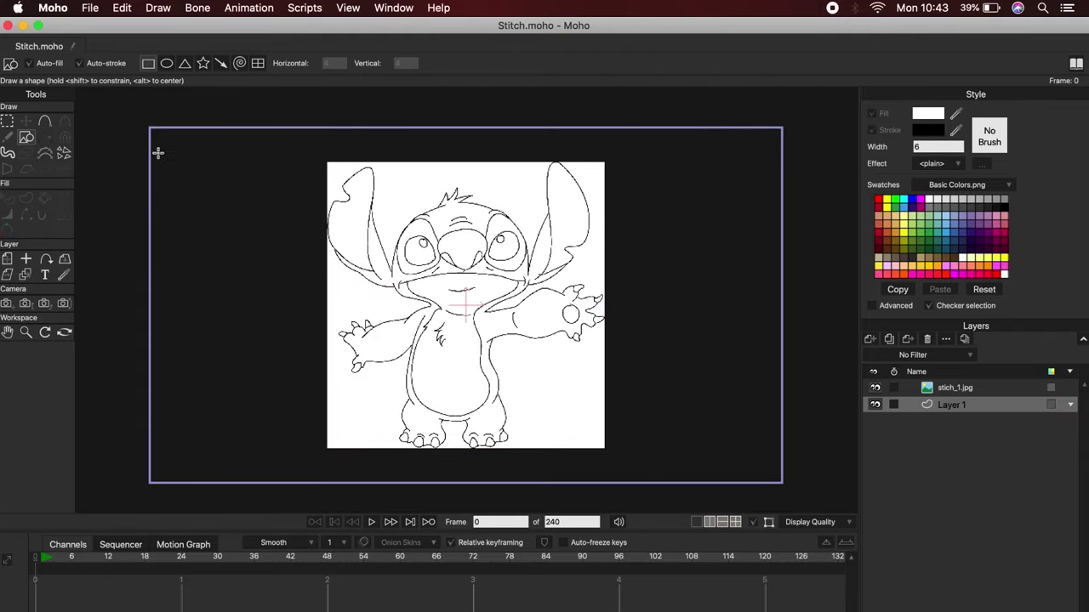
{"action": "left_click_drag", "start_coordinate": [149, 126], "coordinate": [768, 470]}
{"action": "double_click", "coordinate": [951, 405]}
{"action": "type", "text": "Background"}
{"action": "left_click", "coordinate": [984, 578]}
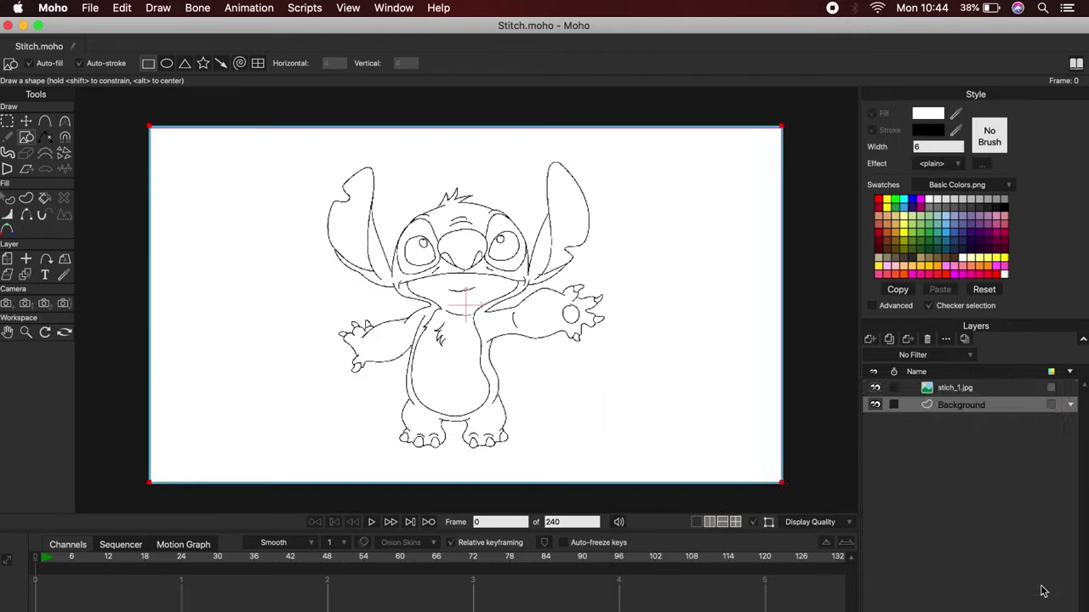
Set the opacity of the stich_1.jpg layer to 50%.
{"action": "left_click", "coordinate": [999, 389]}
{"action": "double_click", "coordinate": [999, 389]}
{"action": "left_click_drag", "start_coordinate": [753, 251], "coordinate": [727, 255]}
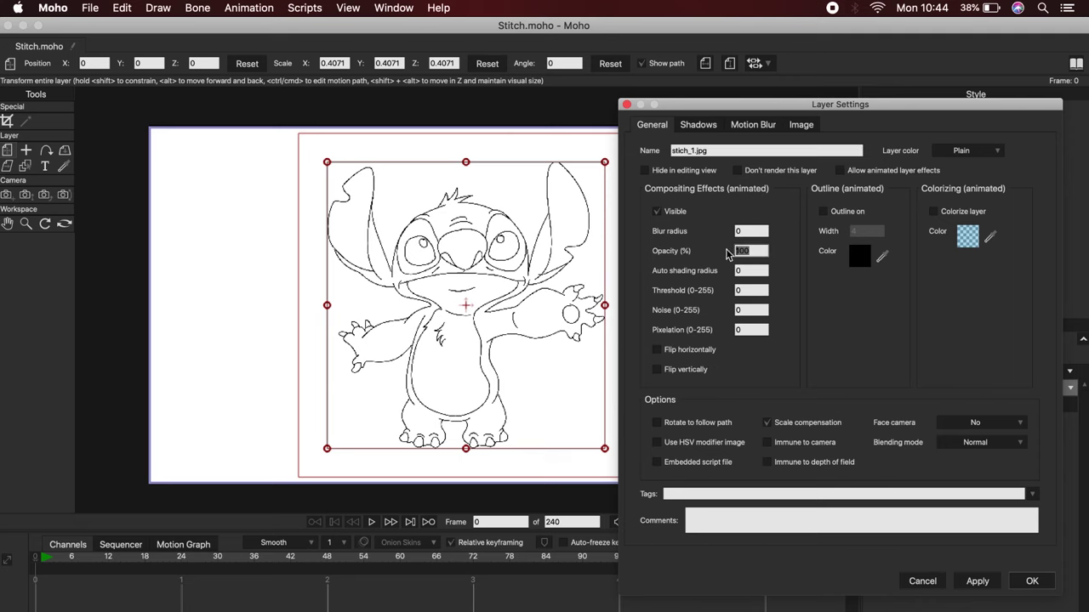
{"action": "left_click", "coordinate": [1033, 581]}
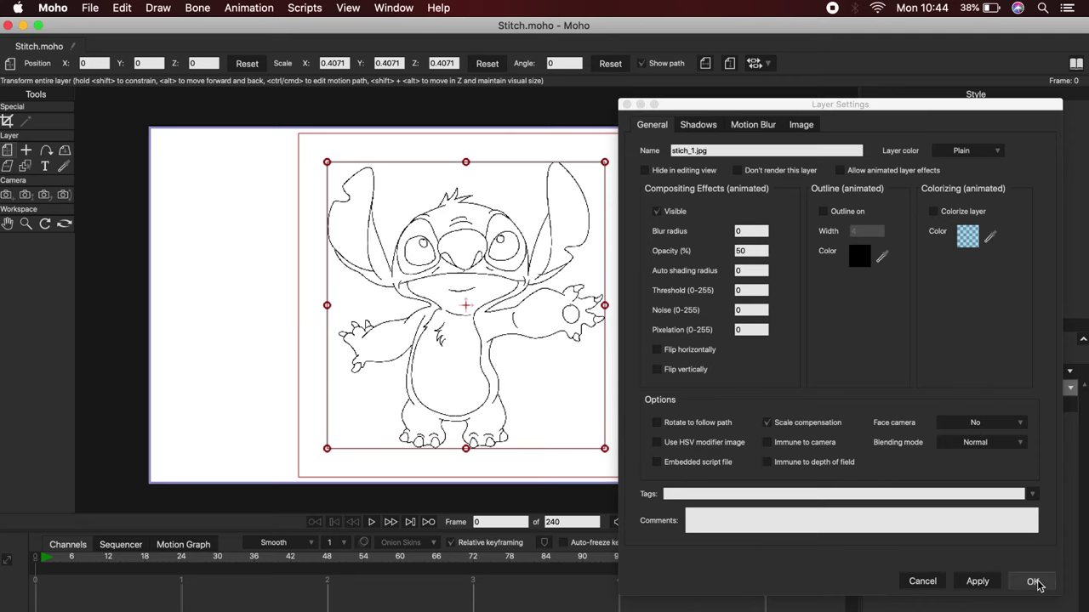
Set the opacity of the stich_1.jpg layer to 30%.
{"action": "double_click", "coordinate": [1005, 394]}
{"action": "left_click_drag", "start_coordinate": [752, 251], "coordinate": [699, 255]}
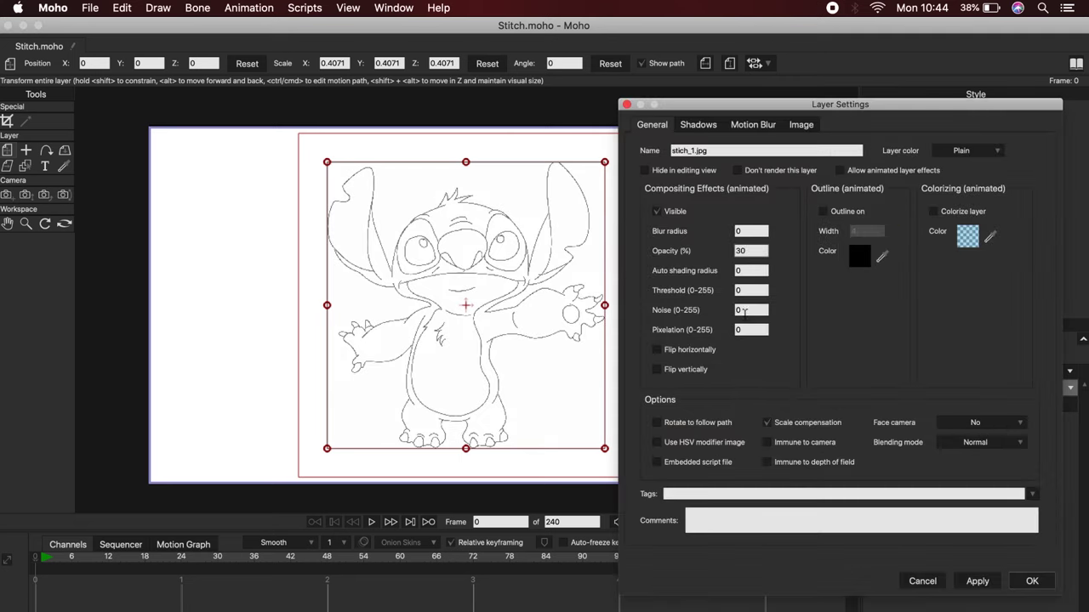
{"action": "type", "text": "30"}
{"action": "left_click", "coordinate": [1031, 581]}
{"action": "scroll", "coordinate": [646, 345], "scroll_direction": "up", "scroll_amount": 4}
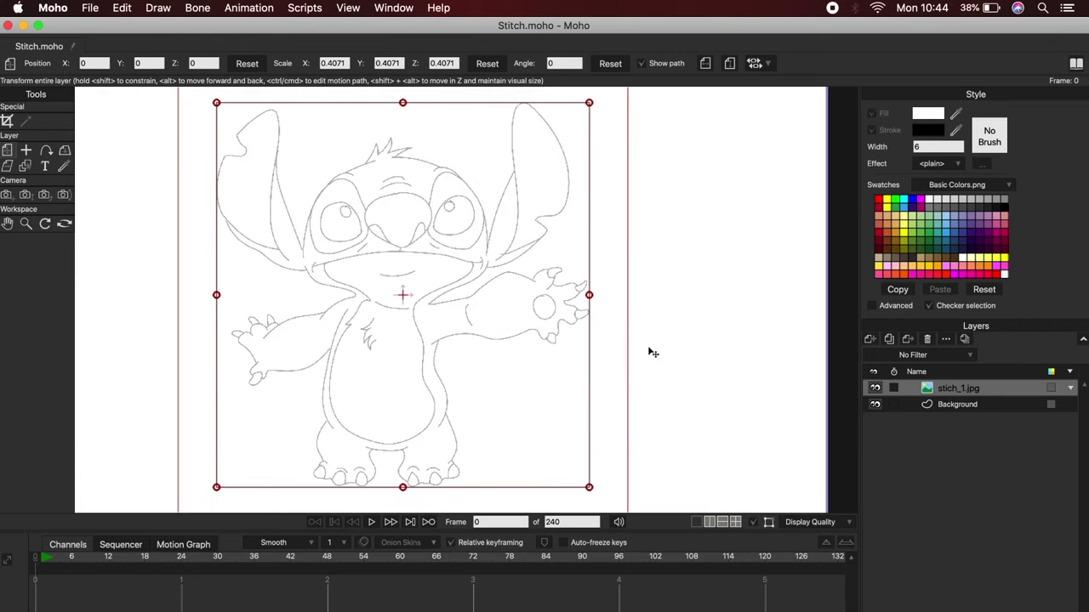
Lower the opacity of the stich_1.jpg layer further in its layer settings so the drawing serves as a faint tracing guide.
{"action": "double_click", "coordinate": [876, 394]}
{"action": "left_click", "coordinate": [740, 251]}
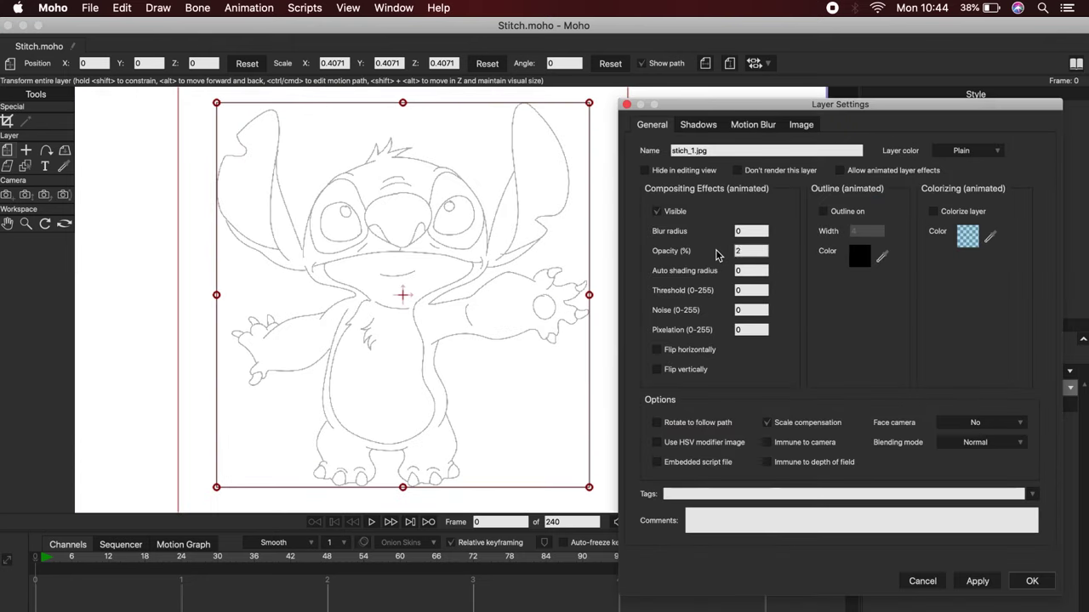
{"action": "left_click", "coordinate": [1031, 581]}
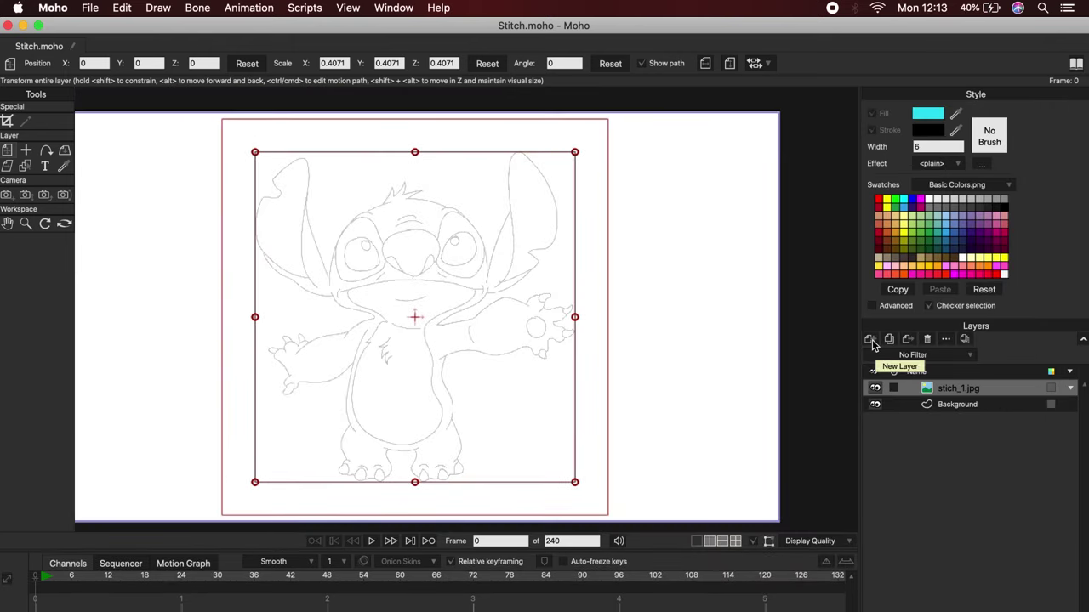
Add a new vector layer above stich_1.jpg and name it Head.
{"action": "left_click", "coordinate": [870, 339]}
{"action": "left_click", "coordinate": [887, 354]}
{"action": "type", "text": "He"}
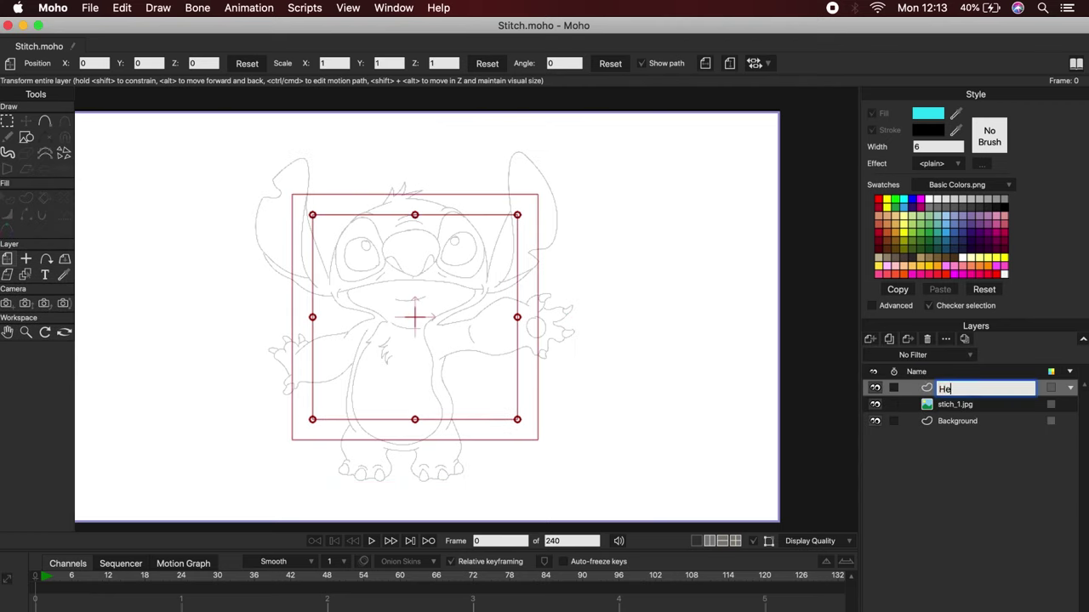
{"action": "type", "text": "ad"}
{"action": "key", "text": "Return"}
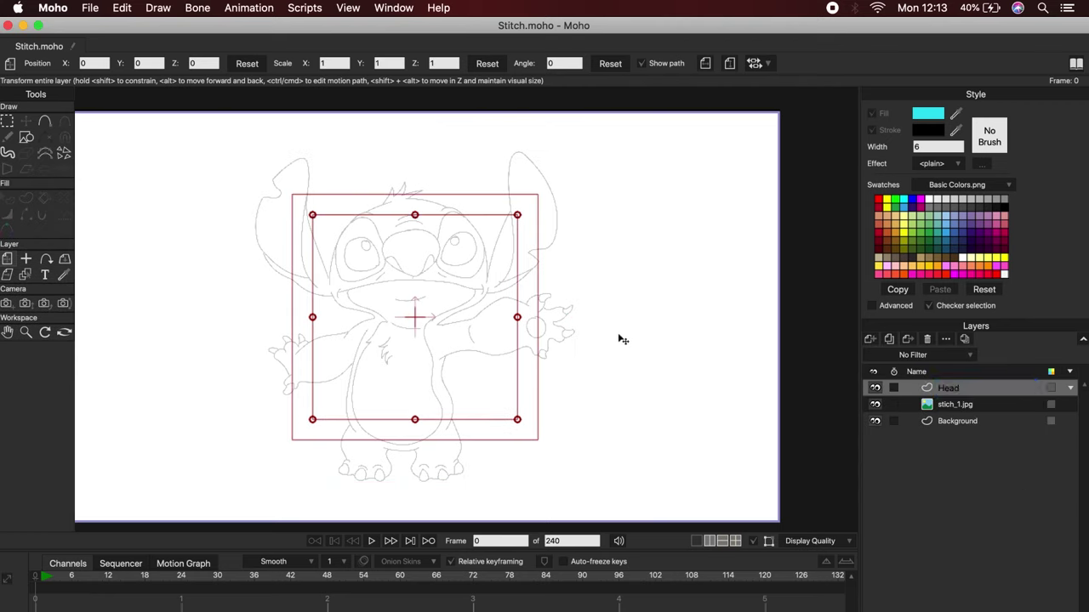
Hide the stich_1.jpg reference layer and keep the Head layer active on the blank canvas.
{"action": "left_click", "coordinate": [875, 405]}
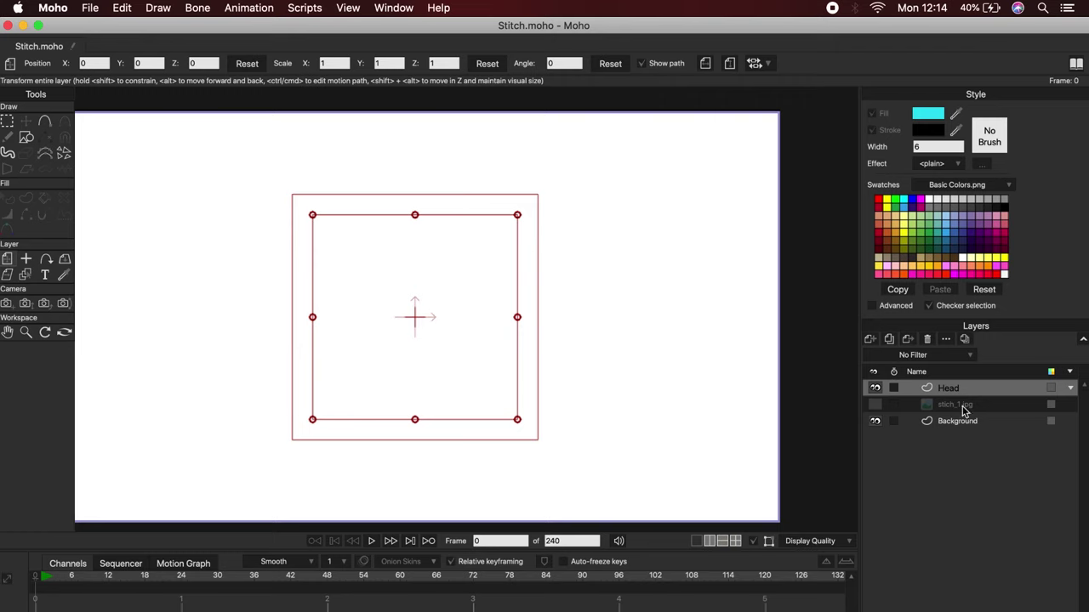
{"action": "scroll", "coordinate": [697, 355], "scroll_direction": "up", "scroll_amount": 3}
{"action": "left_click_drag", "start_coordinate": [422, 303], "coordinate": [617, 310]}
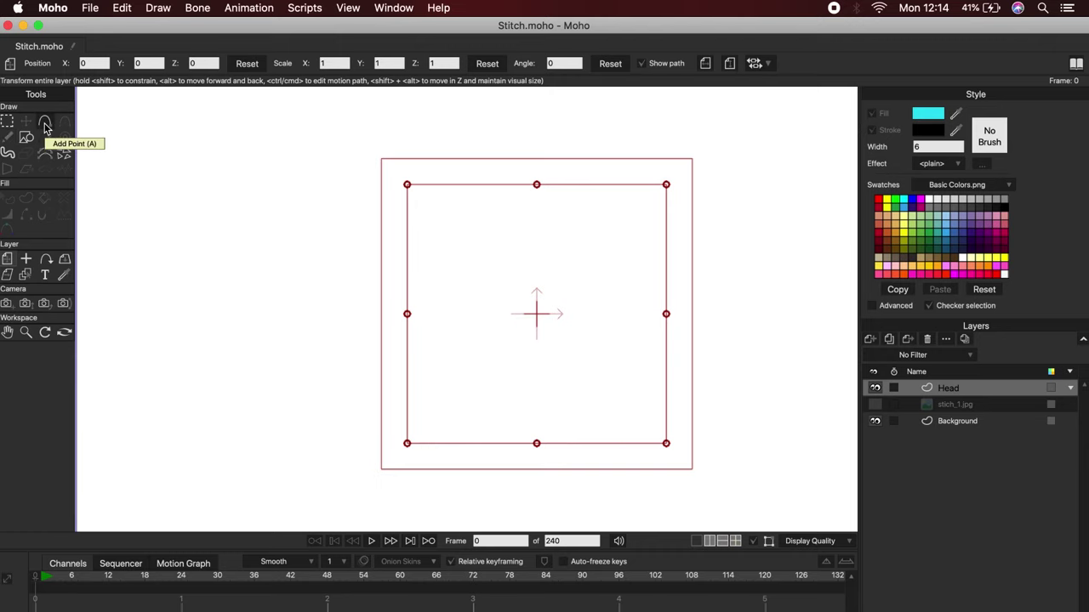
Review the Freehand tool options and draw an irregular auto-closed test outline on the Head layer.
{"action": "left_click", "coordinate": [8, 152]}
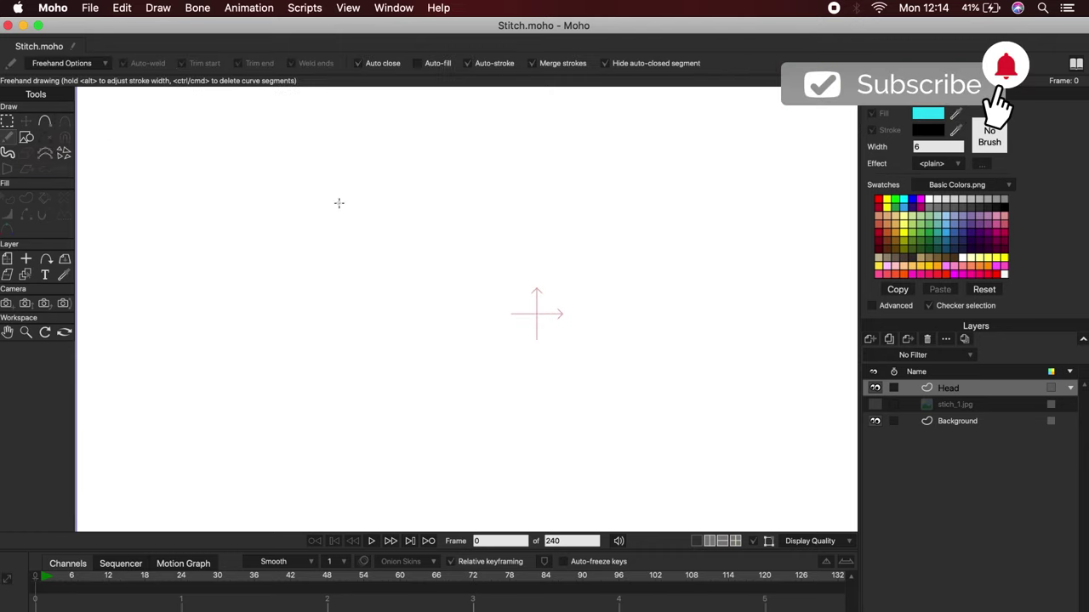
{"action": "left_click", "coordinate": [57, 63]}
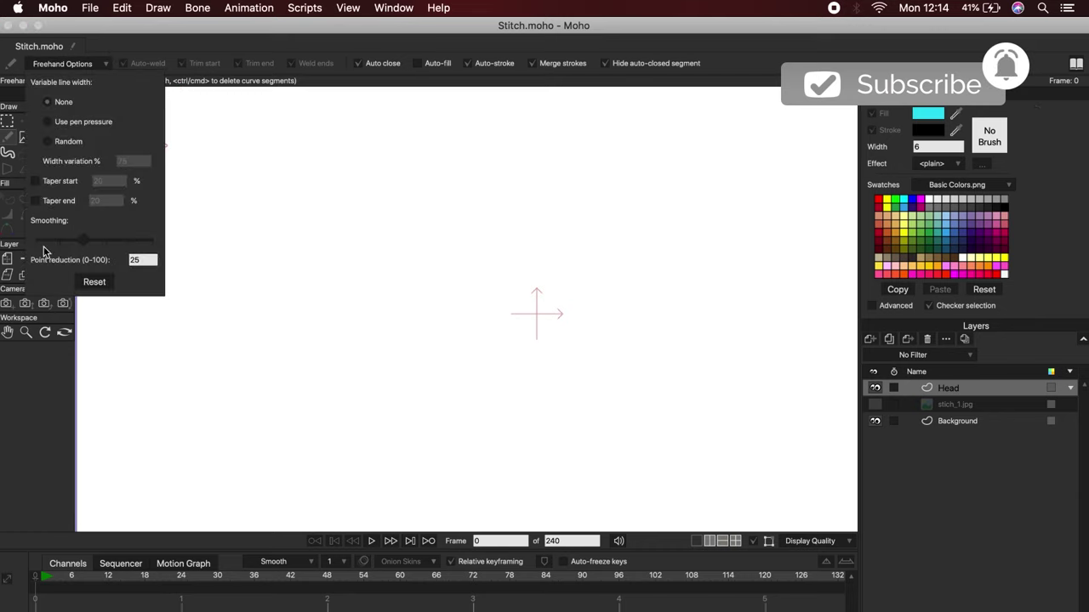
{"action": "left_click", "coordinate": [145, 31]}
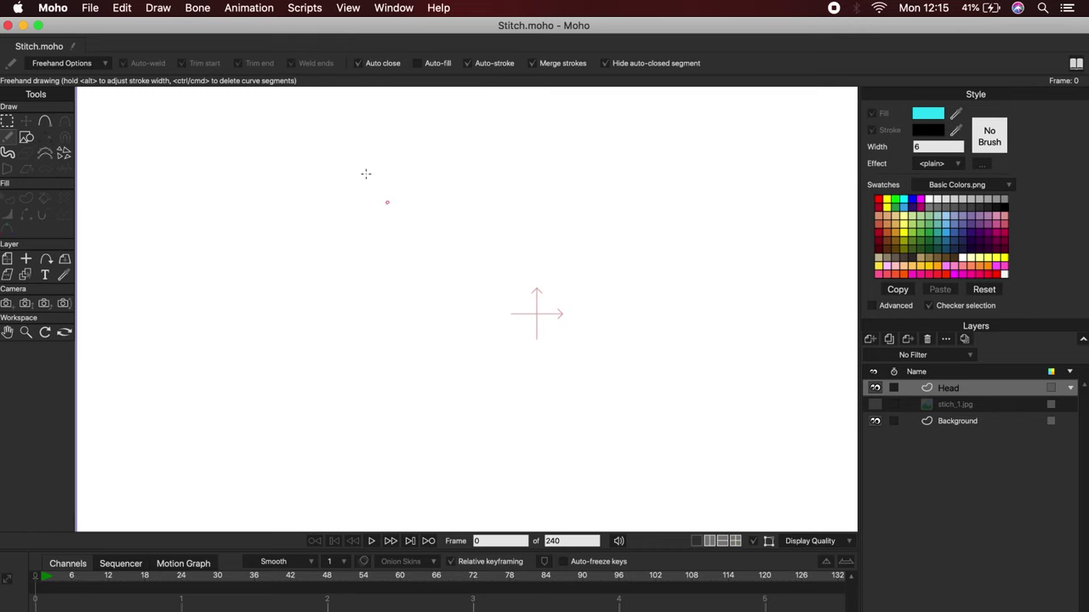
{"action": "mouse_move", "coordinate": [380, 152]}
{"action": "left_mouse_down"}
{"action": "mouse_move", "coordinate": [309, 203]}
{"action": "mouse_move", "coordinate": [341, 259]}
{"action": "mouse_move", "coordinate": [290, 371]}
{"action": "mouse_move", "coordinate": [488, 335]}
{"action": "mouse_move", "coordinate": [384, 254]}
{"action": "mouse_move", "coordinate": [439, 182]}
{"action": "mouse_move", "coordinate": [369, 180]}
{"action": "left_mouse_up"}
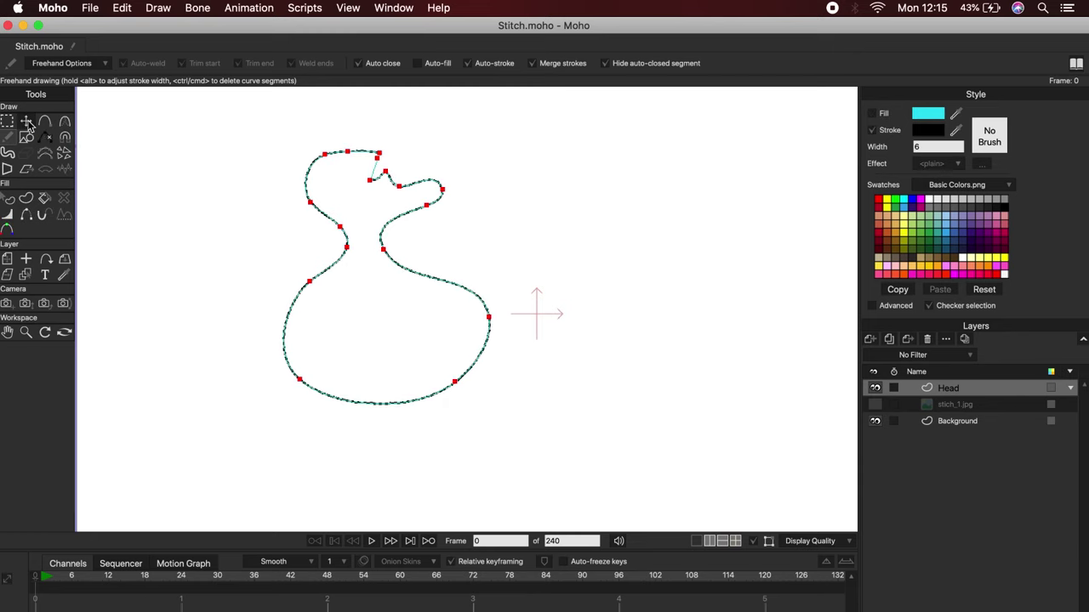
Reveal the hidden auto-closed segment at the notch of the test outline with the Hide Edge tool.
{"action": "scroll", "coordinate": [294, 239], "scroll_direction": "up", "scroll_amount": 5}
{"action": "left_click_drag", "start_coordinate": [512, 98], "coordinate": [411, 386]}
{"action": "scroll", "coordinate": [409, 384], "scroll_direction": "up", "scroll_amount": 4}
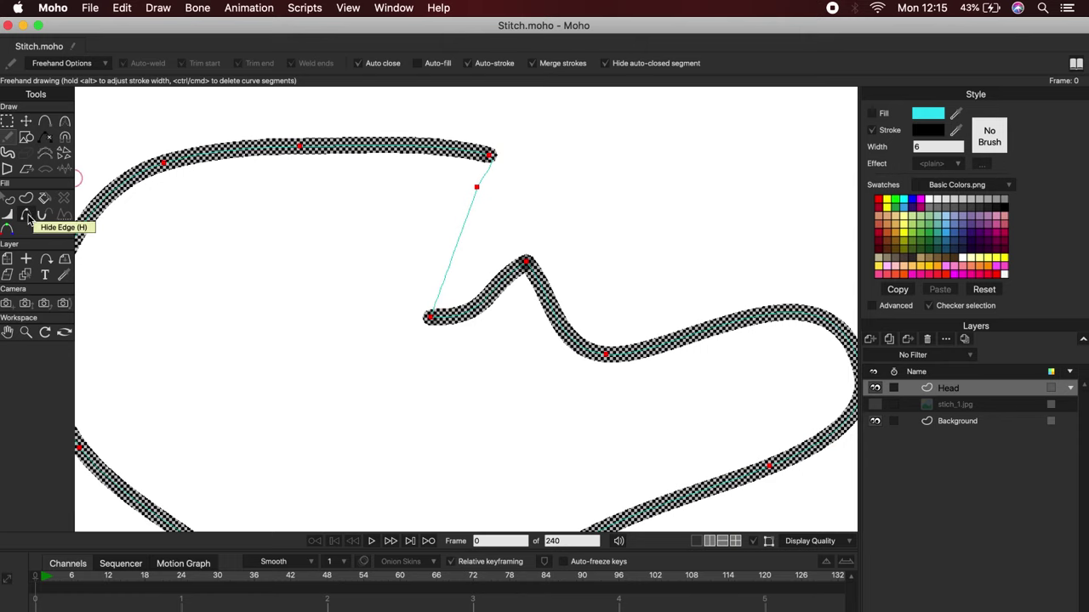
{"action": "left_click", "coordinate": [28, 219]}
{"action": "left_click", "coordinate": [464, 232]}
{"action": "scroll", "coordinate": [337, 374], "scroll_direction": "down", "scroll_amount": 4}
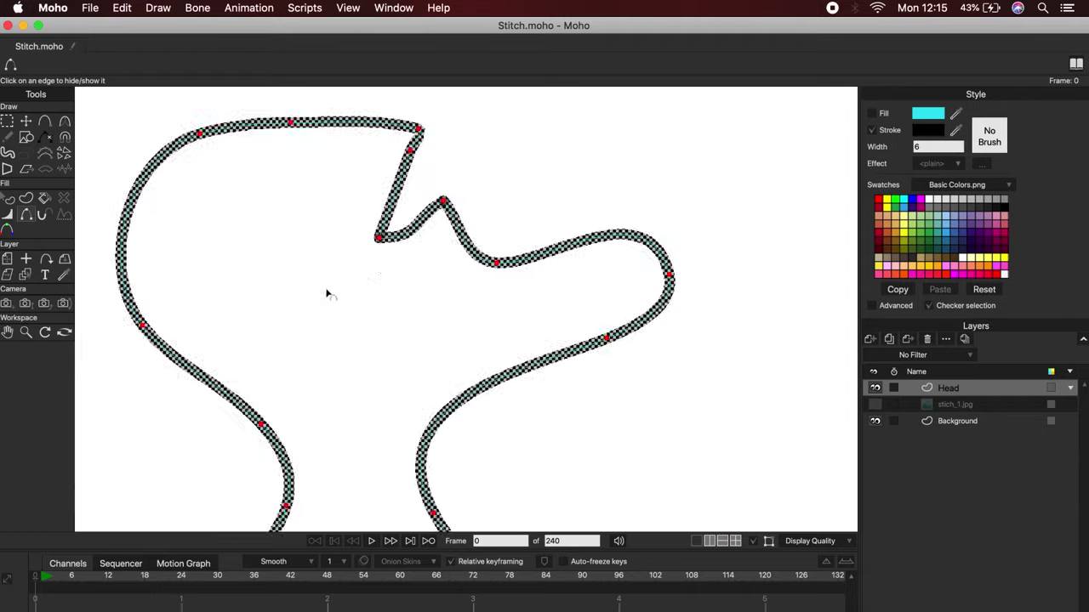
Move the corner point at the lower end of the revealed segment slightly down and outward.
{"action": "key", "text": "t"}
{"action": "left_click_drag", "start_coordinate": [379, 238], "coordinate": [373, 267]}
{"action": "left_click", "coordinate": [438, 207]}
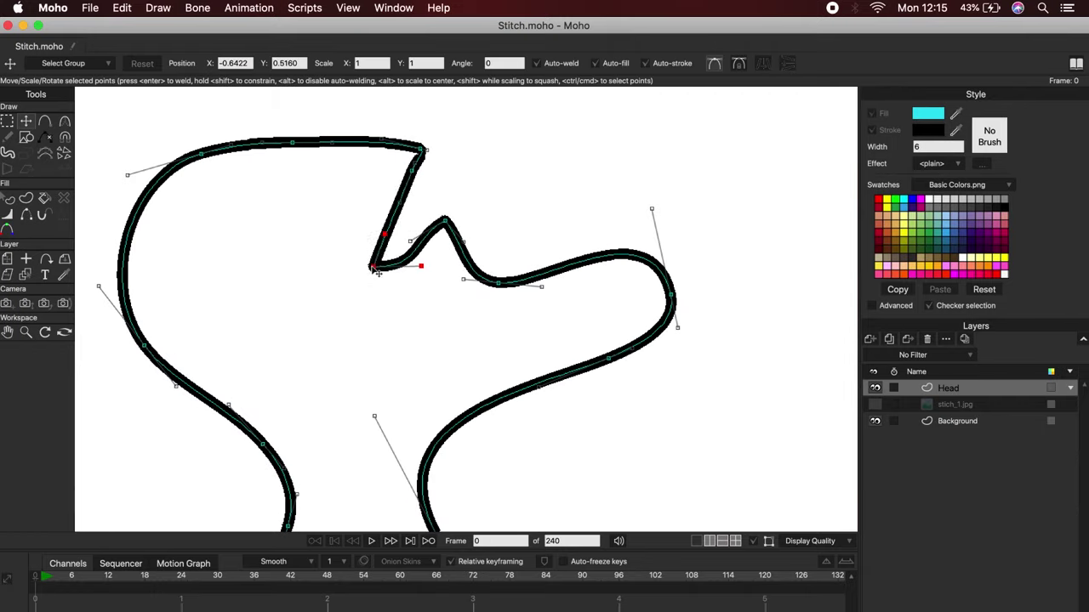
Hide the outline's large upper-left curve and the rounded edge right of the notch with the Hide Edge tool.
{"action": "left_click", "coordinate": [6, 229]}
{"action": "left_click", "coordinate": [172, 179]}
{"action": "left_click", "coordinate": [549, 274]}
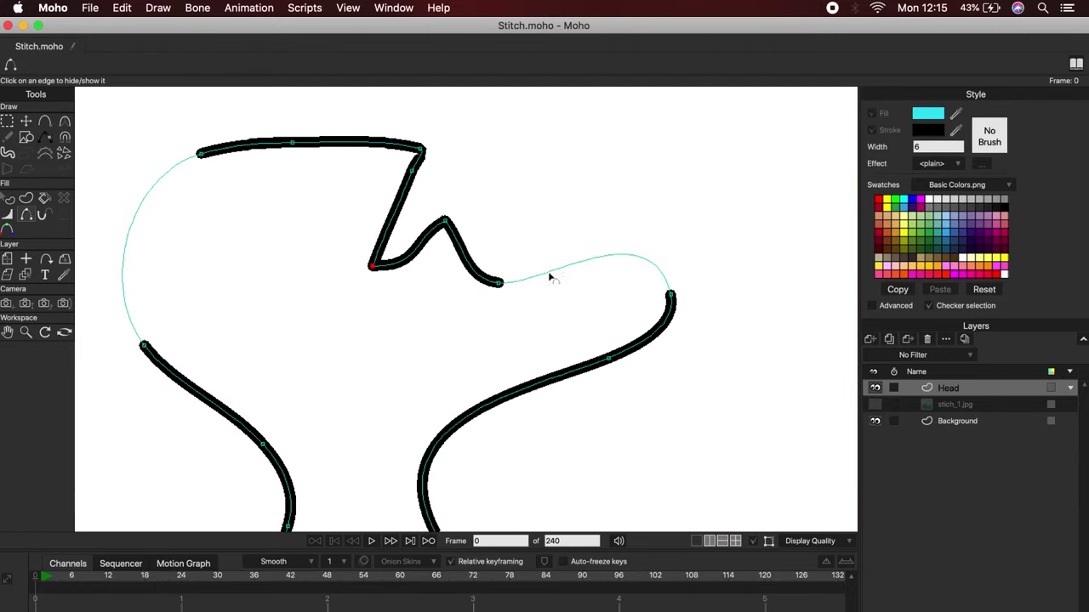
Move the point at the end of the right lobe up and outward, and show both hidden outline edges with the Hide Edge tool.
{"action": "key", "text": "t"}
{"action": "left_click_drag", "start_coordinate": [670, 297], "coordinate": [706, 265]}
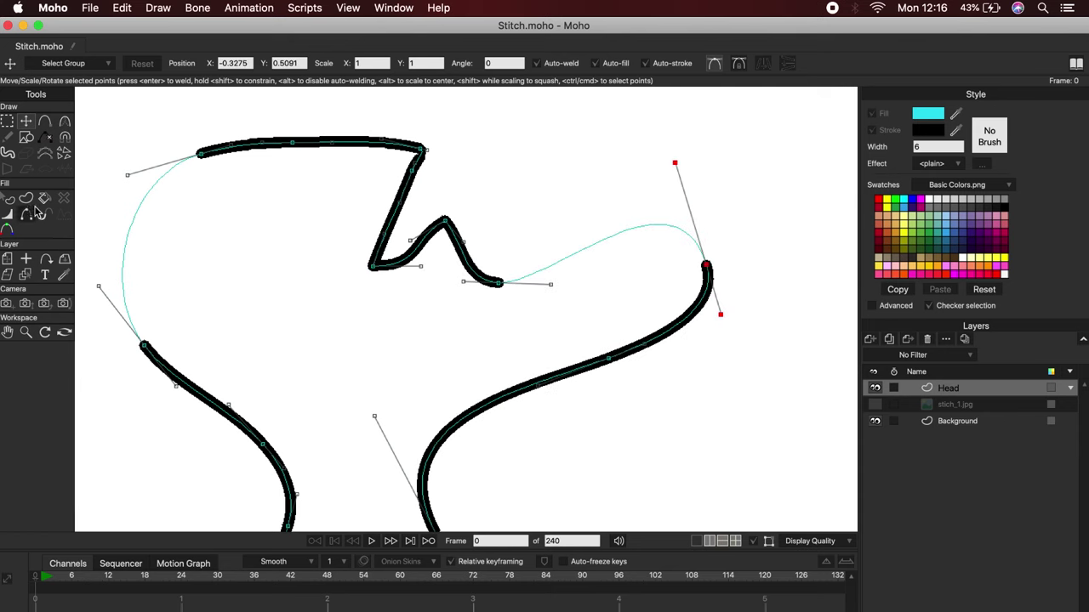
{"action": "left_click", "coordinate": [28, 212]}
{"action": "left_click", "coordinate": [563, 264]}
{"action": "left_click", "coordinate": [142, 204]}
{"action": "scroll", "coordinate": [397, 357], "scroll_direction": "down", "scroll_amount": 5}
{"action": "left_click", "coordinate": [26, 123]}
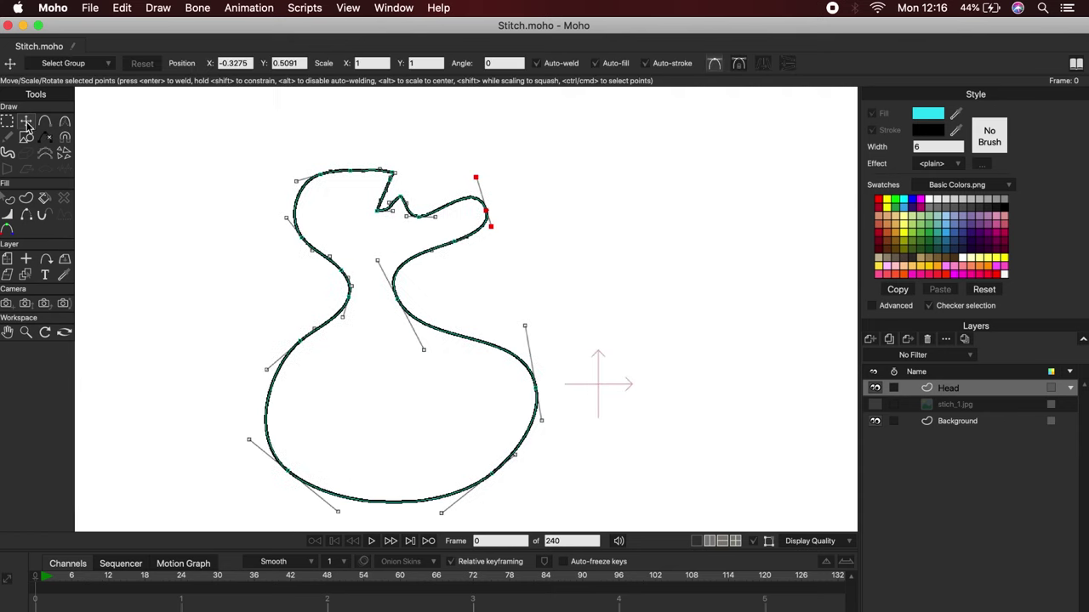
Select all points of the closed outline and fill it with the current cyan colour using the Paint Bucket.
{"action": "left_click", "coordinate": [926, 118]}
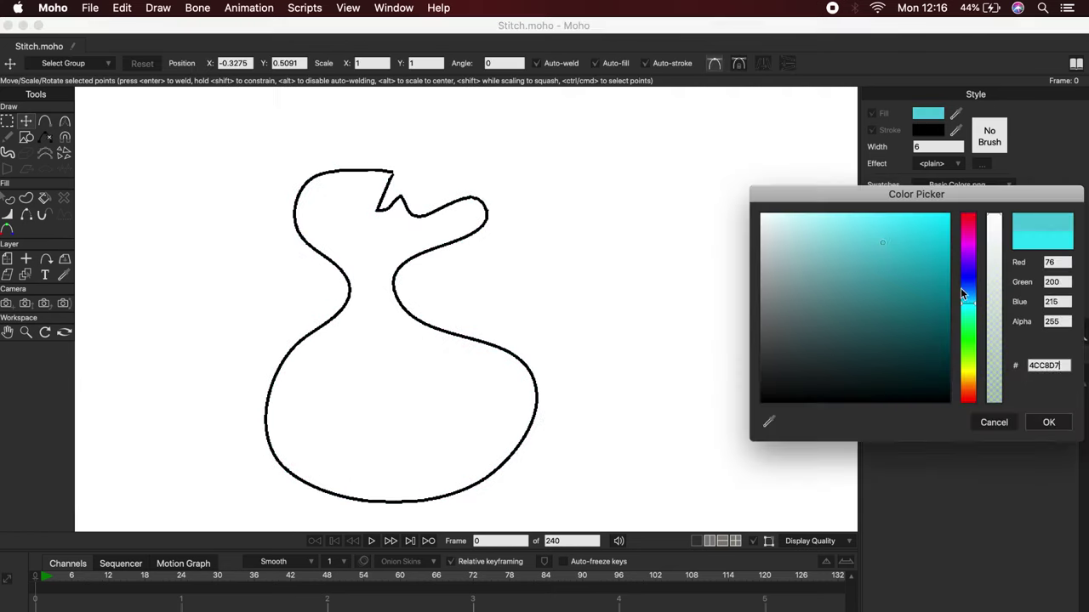
{"action": "left_click", "coordinate": [991, 420]}
{"action": "left_click", "coordinate": [7, 121]}
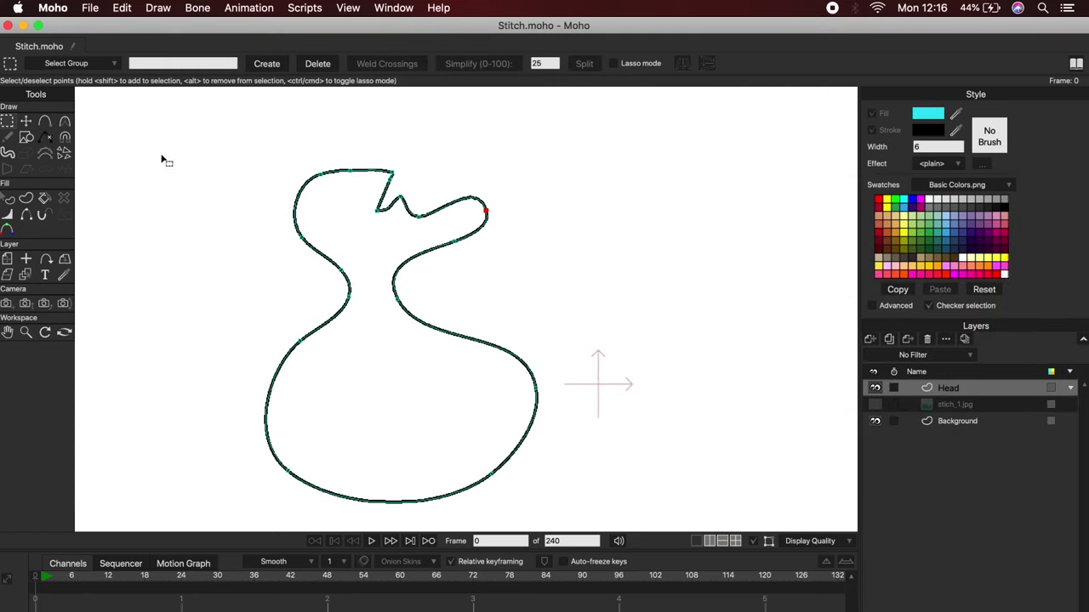
{"action": "left_click_drag", "start_coordinate": [168, 140], "coordinate": [580, 525]}
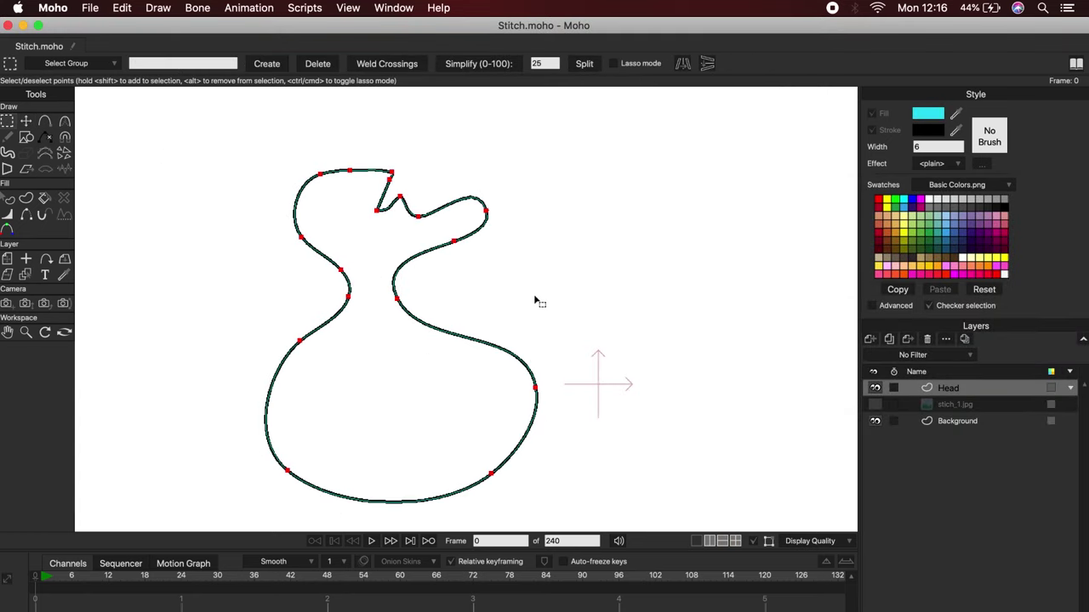
{"action": "left_click", "coordinate": [44, 198]}
{"action": "left_click", "coordinate": [369, 232]}
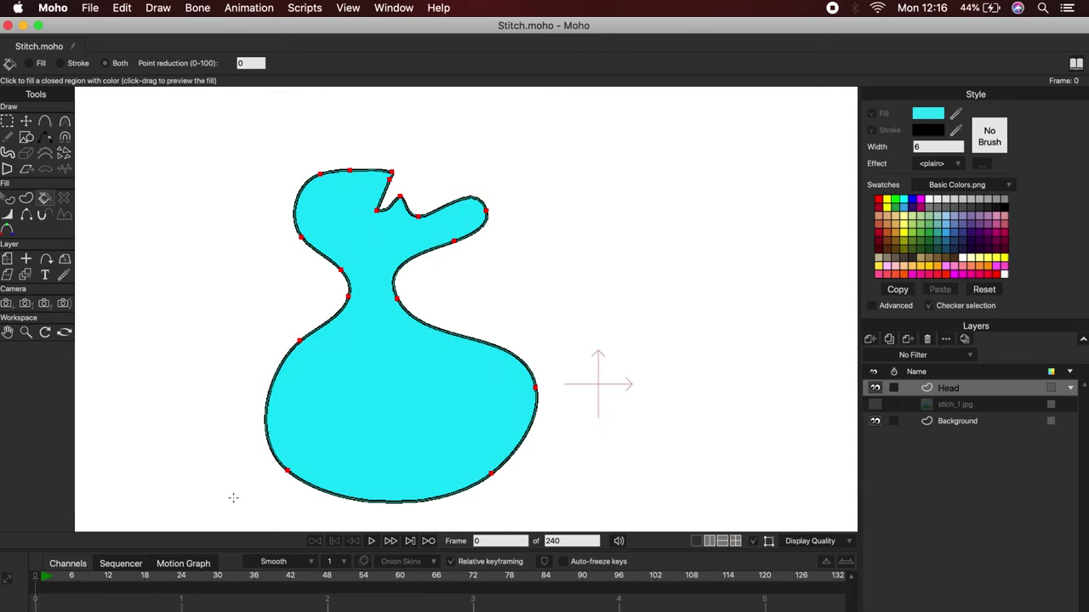
Delete the points forming the jagged notch in the shape's upper edge so that the edge runs smoothly.
{"action": "key", "text": "t"}
{"action": "scroll", "coordinate": [600, 219], "scroll_direction": "up", "scroll_amount": 5}
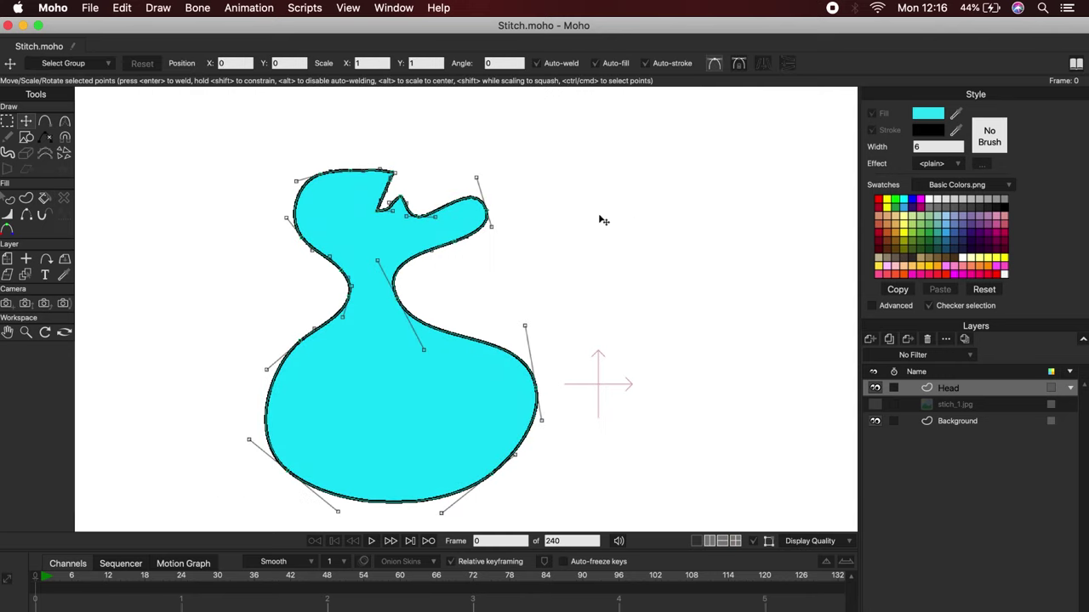
{"action": "scroll", "coordinate": [575, 258], "scroll_direction": "up", "scroll_amount": 2}
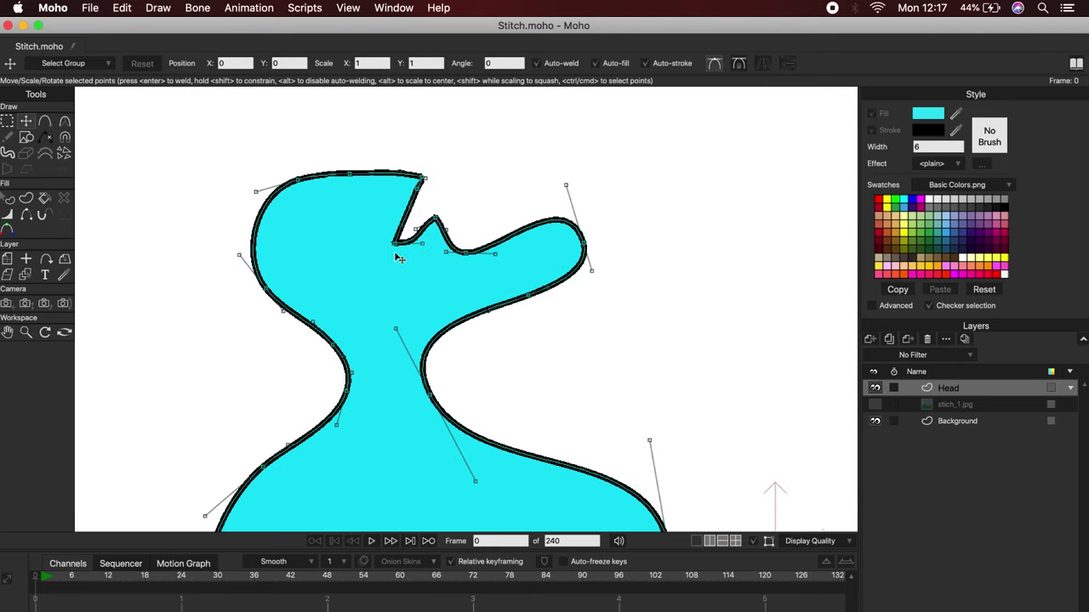
{"action": "left_click_drag", "start_coordinate": [394, 243], "coordinate": [415, 228]}
{"action": "key", "text": "Delete"}
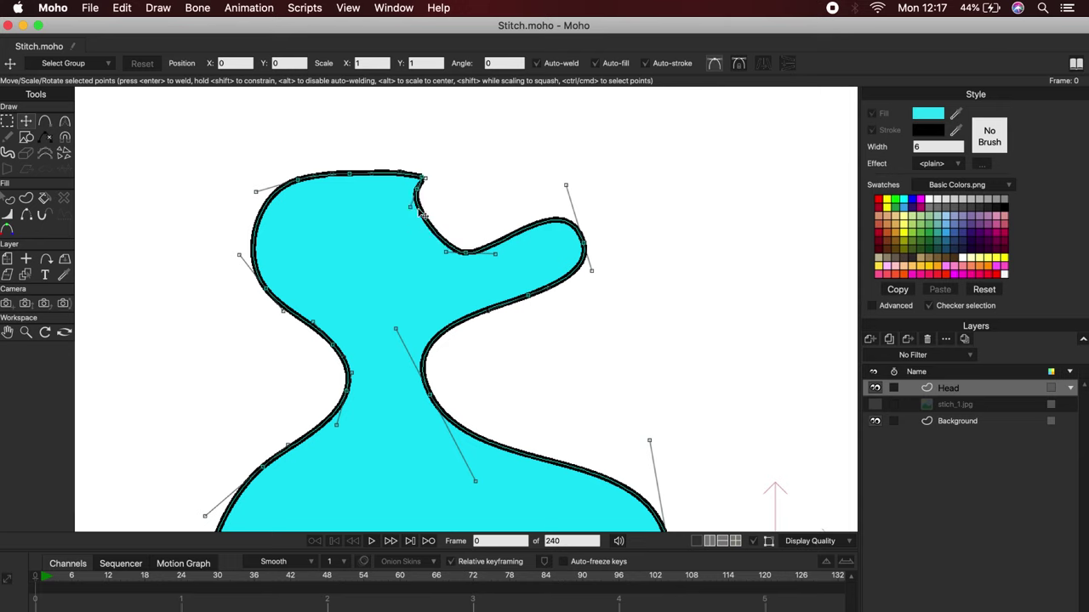
{"action": "key", "text": "Delete"}
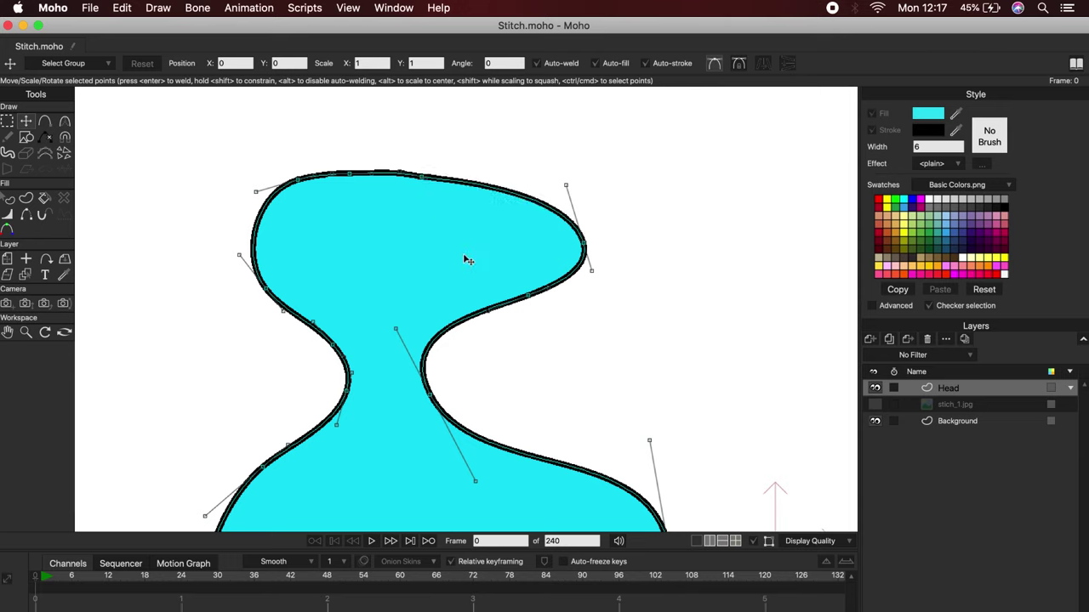
Pull a row of sharp spikes and an angular tip out of the shape's upper-right edge with the Add Point tool.
{"action": "left_click", "coordinate": [46, 126]}
{"action": "left_click_drag", "start_coordinate": [456, 182], "coordinate": [468, 112]}
{"action": "left_click_drag", "start_coordinate": [497, 155], "coordinate": [469, 205]}
{"action": "left_click_drag", "start_coordinate": [502, 206], "coordinate": [527, 133]}
{"action": "left_click_drag", "start_coordinate": [547, 173], "coordinate": [524, 206]}
{"action": "left_click_drag", "start_coordinate": [553, 212], "coordinate": [594, 146]}
{"action": "left_click_drag", "start_coordinate": [726, 266], "coordinate": [729, 262]}
{"action": "left_click_drag", "start_coordinate": [690, 236], "coordinate": [710, 175]}
{"action": "left_click", "coordinate": [27, 121]}
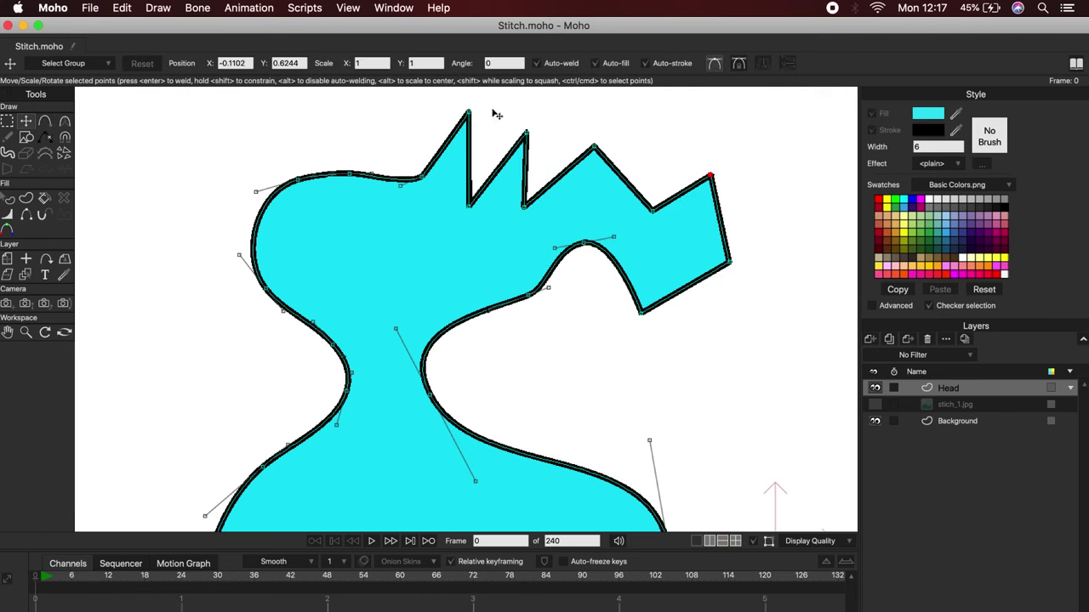
Round the first spike with the Curvature tool, and smooth the selected corner points of the remaining spikes and tip together.
{"action": "left_click", "coordinate": [64, 121]}
{"action": "left_click_drag", "start_coordinate": [473, 119], "coordinate": [704, 140]}
{"action": "left_click", "coordinate": [9, 122]}
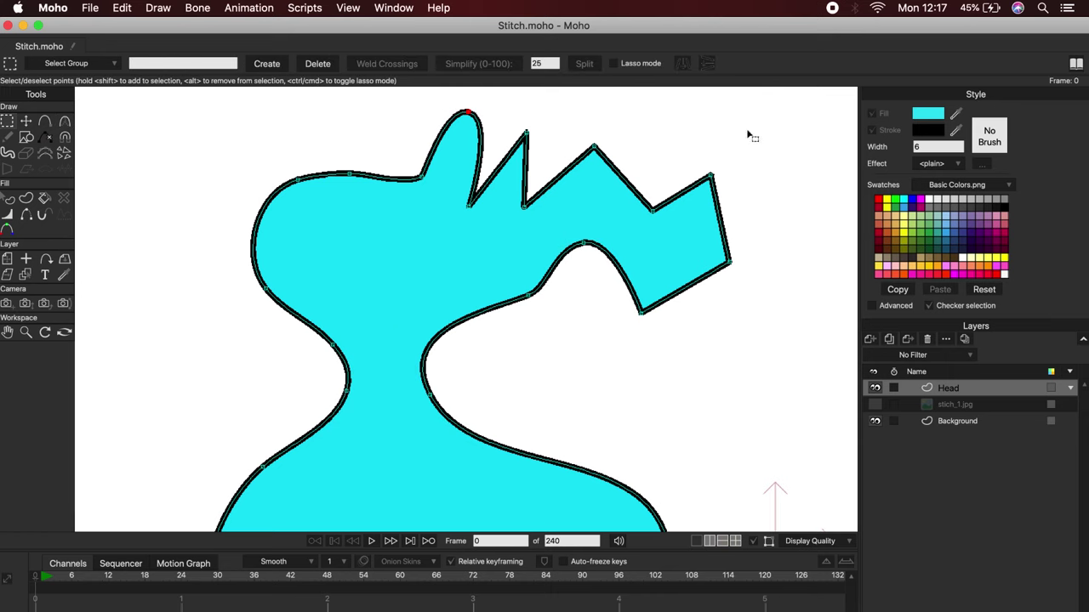
{"action": "left_click_drag", "start_coordinate": [806, 134], "coordinate": [465, 336]}
{"action": "left_click_drag", "start_coordinate": [791, 110], "coordinate": [469, 358]}
{"action": "key", "text": "c"}
{"action": "left_click_drag", "start_coordinate": [597, 154], "coordinate": [812, 177]}
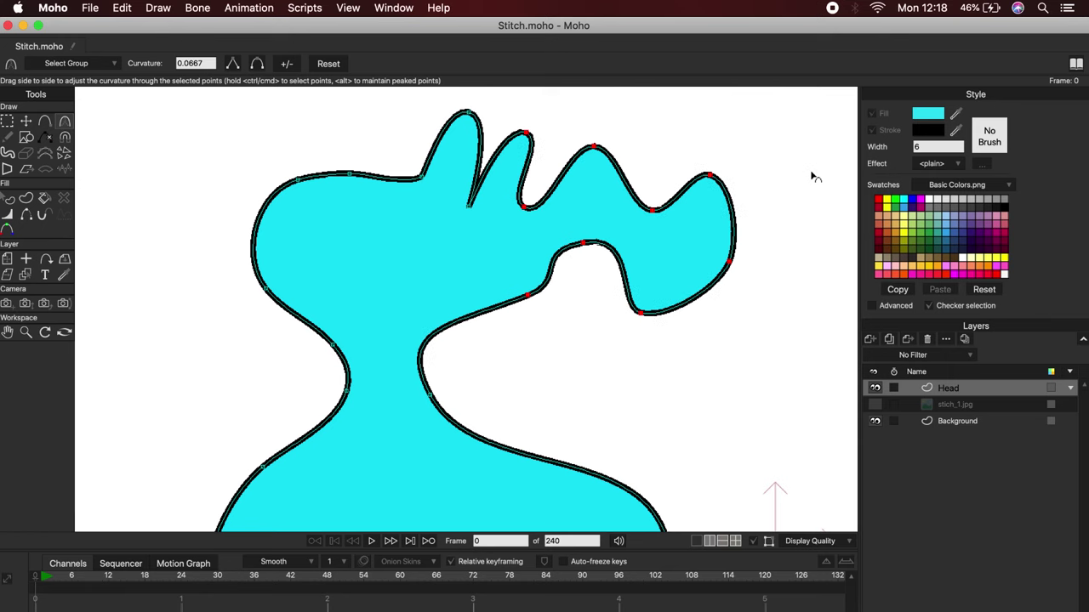
Draw a small rectangle and a near-circular ellipse beside the blob with the Draw Shape tool.
{"action": "left_click", "coordinate": [25, 121]}
{"action": "left_click", "coordinate": [27, 138]}
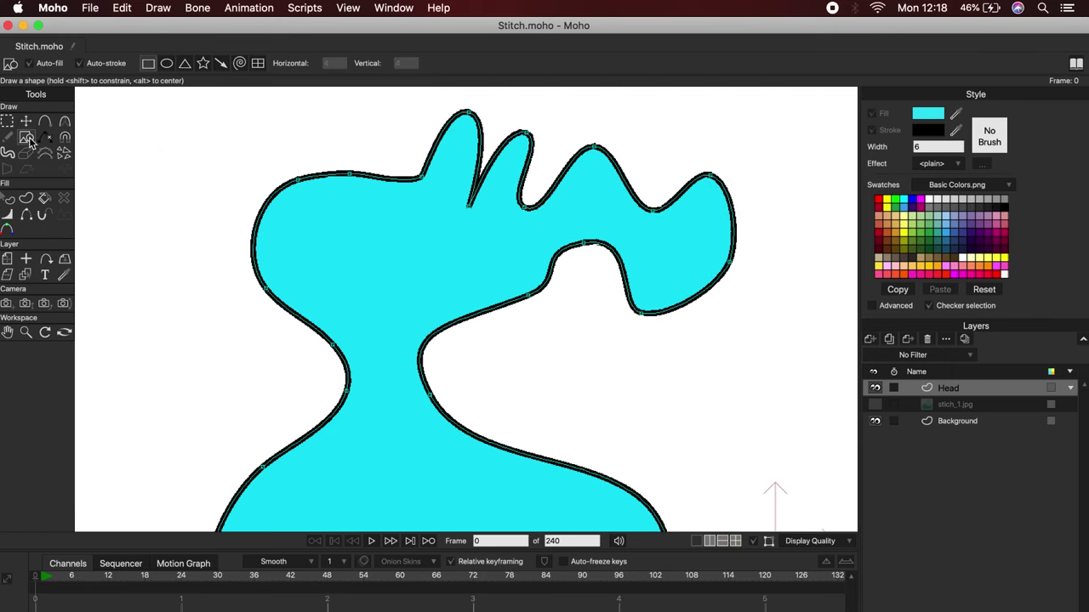
{"action": "left_click", "coordinate": [148, 67]}
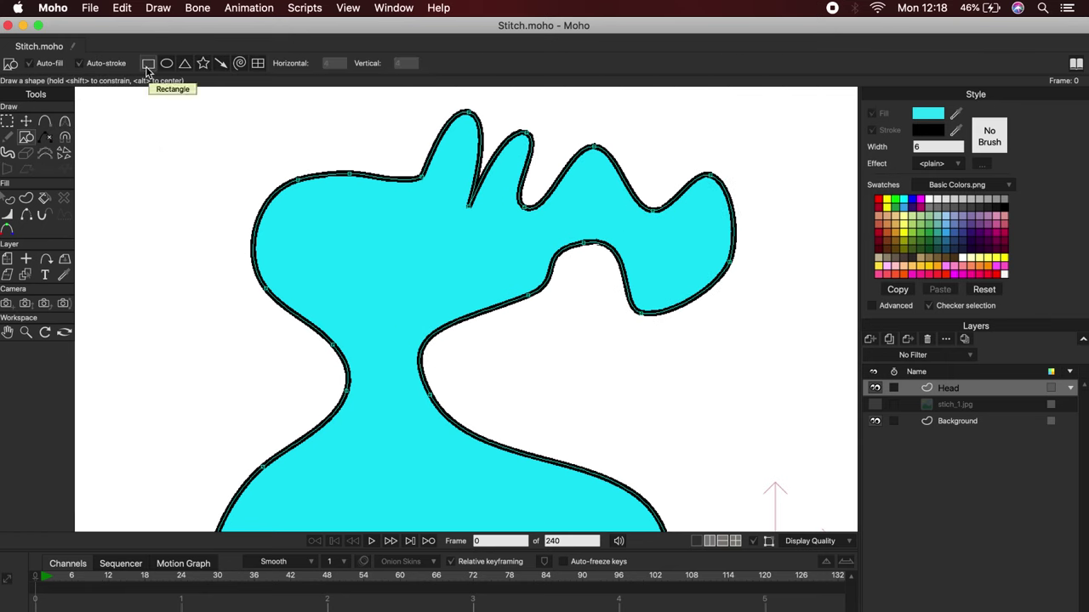
{"action": "left_click_drag", "start_coordinate": [96, 133], "coordinate": [170, 228]}
{"action": "left_click_drag", "start_coordinate": [124, 291], "coordinate": [240, 416]}
{"action": "left_click", "coordinate": [26, 123]}
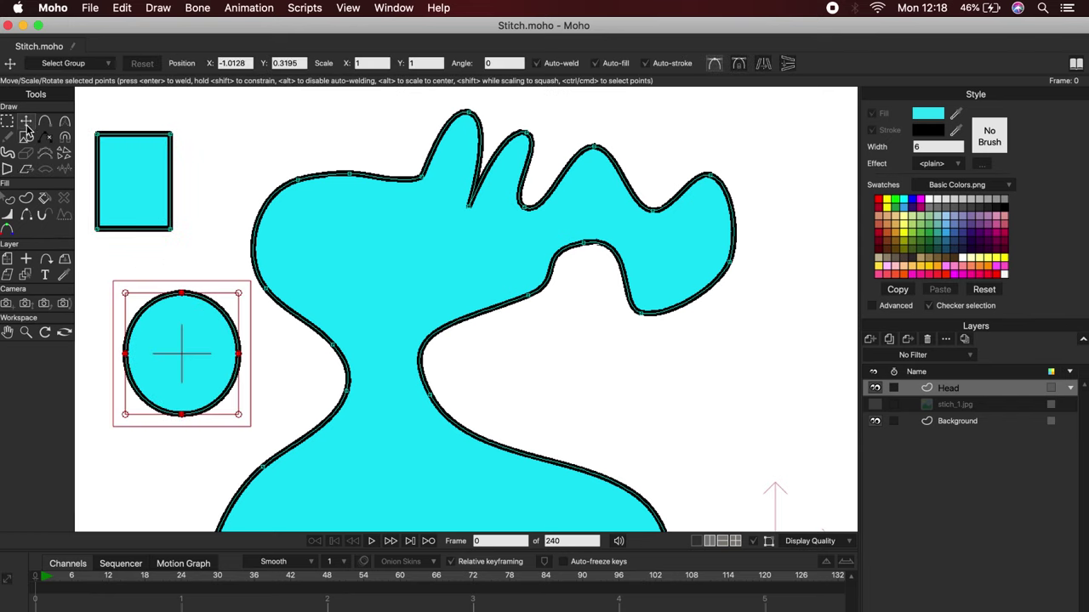
Try the Delete Edge tool on the blob's upper edge and spikes, and undo the deletions.
{"action": "left_click", "coordinate": [46, 139]}
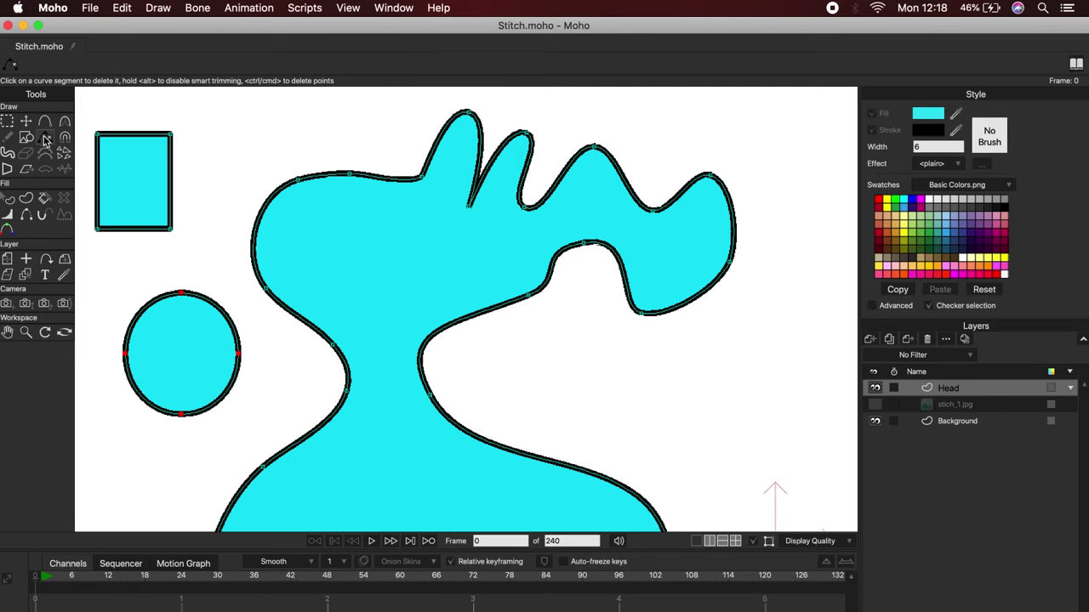
{"action": "left_click", "coordinate": [385, 180]}
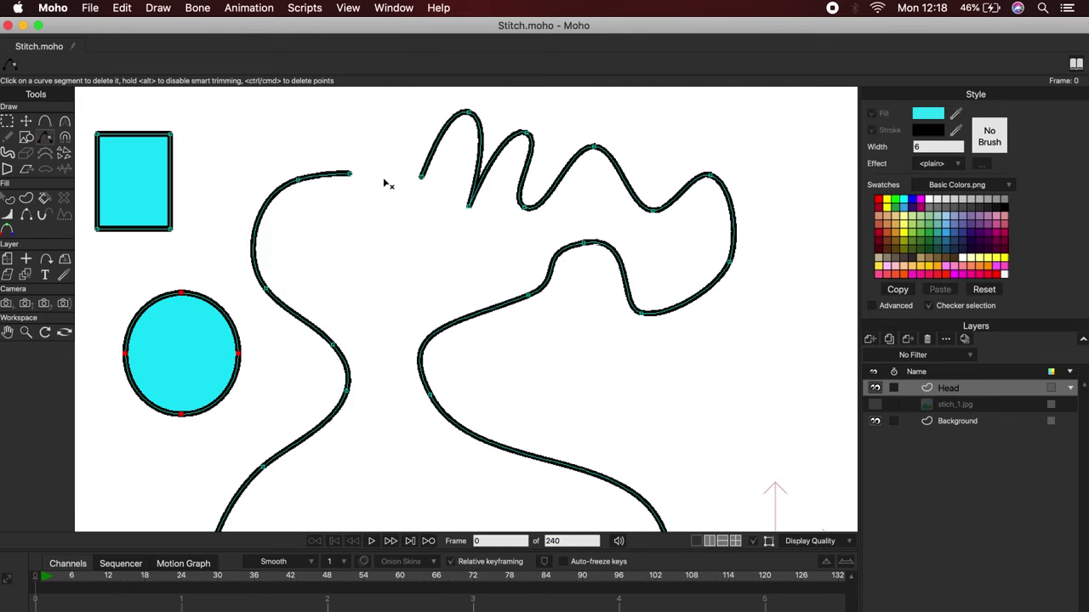
{"action": "left_click", "coordinate": [497, 166]}
{"action": "left_click", "coordinate": [530, 166]}
{"action": "key", "text": "super+z"}
{"action": "key", "text": "super+z"}
{"action": "key", "text": "super+z"}
Remove the ellipse and the rectangle completely by deleting their edges with the Delete Edge tool.
{"action": "left_click", "coordinate": [221, 311]}
{"action": "left_click", "coordinate": [141, 312]}
{"action": "left_click", "coordinate": [141, 394]}
{"action": "left_click", "coordinate": [211, 402]}
{"action": "left_click", "coordinate": [170, 180]}
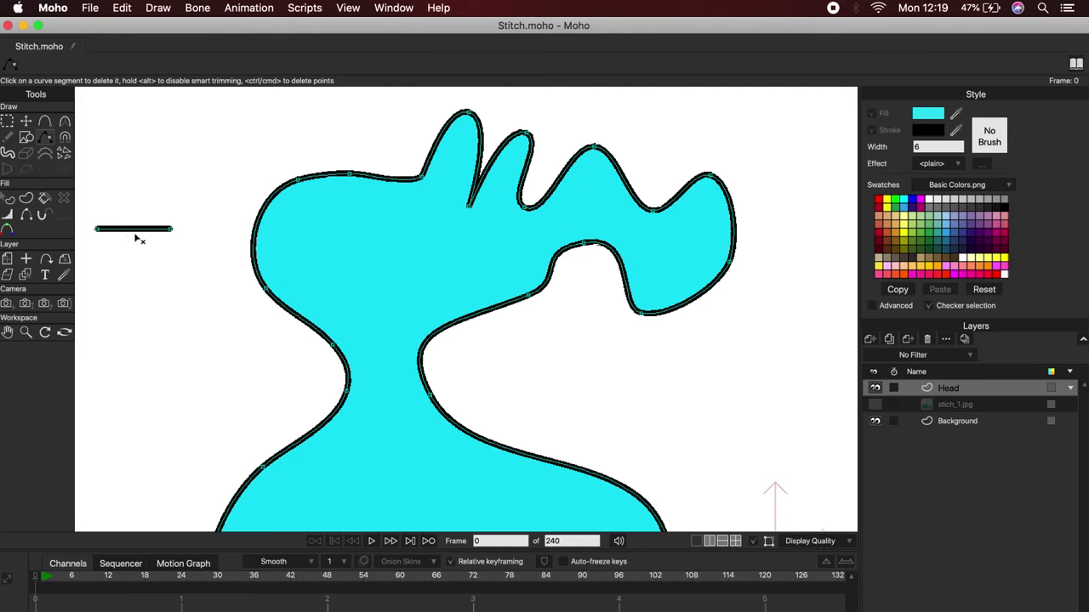
{"action": "left_click", "coordinate": [135, 235]}
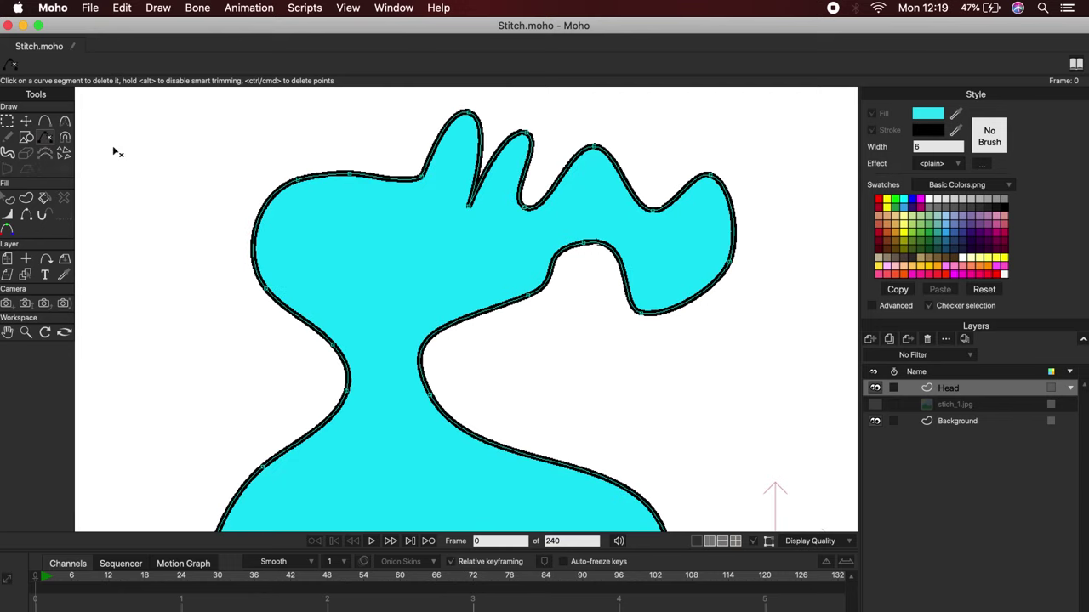
Replace the blob's upper-left edge with a newly drawn one that closes the outline, and pull its upper point up and outward.
{"action": "left_click", "coordinate": [277, 196]}
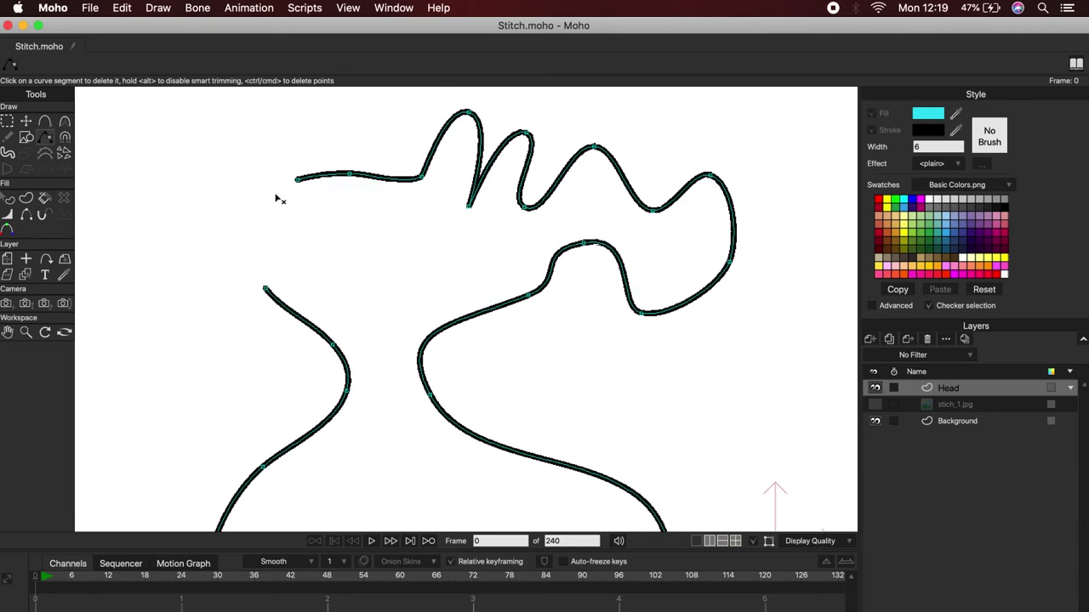
{"action": "left_click", "coordinate": [47, 129]}
{"action": "left_click_drag", "start_coordinate": [303, 178], "coordinate": [266, 290]}
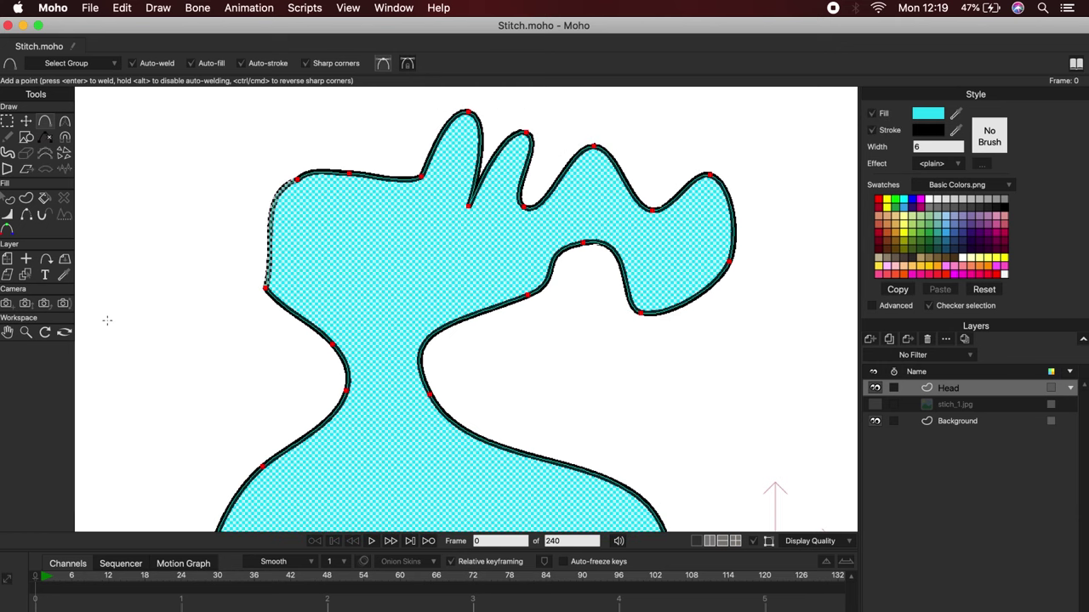
{"action": "left_click", "coordinate": [26, 121]}
{"action": "left_click_drag", "start_coordinate": [258, 195], "coordinate": [229, 158]}
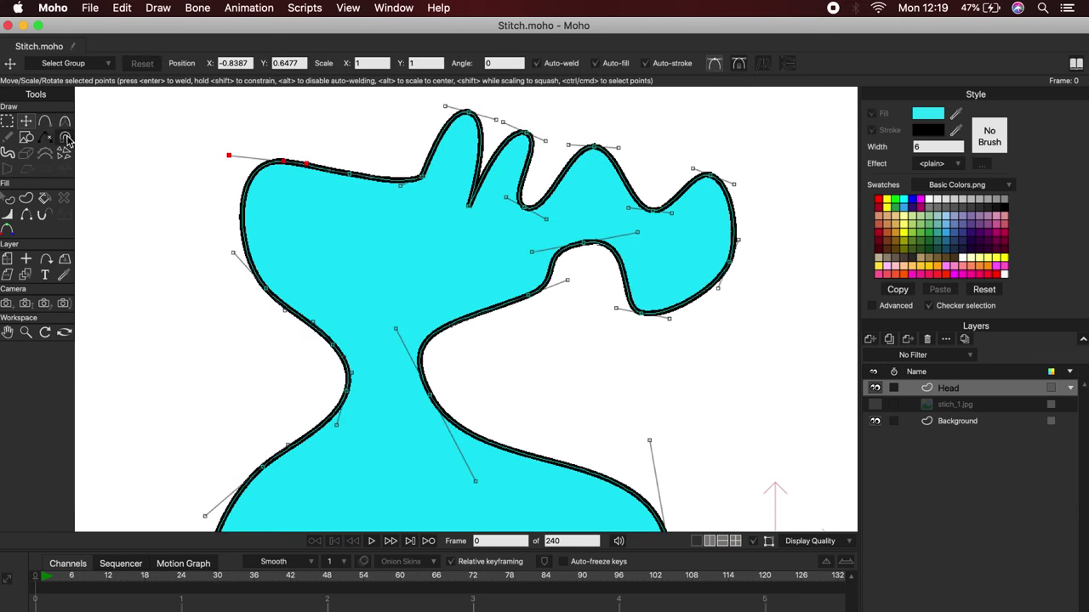
Reshape the head's upper part with the Magnet tool, using a radius of 0.10 and a widened radius of 0.37.
{"action": "left_click", "coordinate": [66, 137]}
{"action": "left_click_drag", "start_coordinate": [204, 225], "coordinate": [3, 408]}
{"action": "left_click_drag", "start_coordinate": [394, 316], "coordinate": [181, 361]}
{"action": "left_click_drag", "start_coordinate": [177, 244], "coordinate": [247, 239]}
{"action": "scroll", "coordinate": [233, 306], "scroll_direction": "down", "scroll_amount": 5}
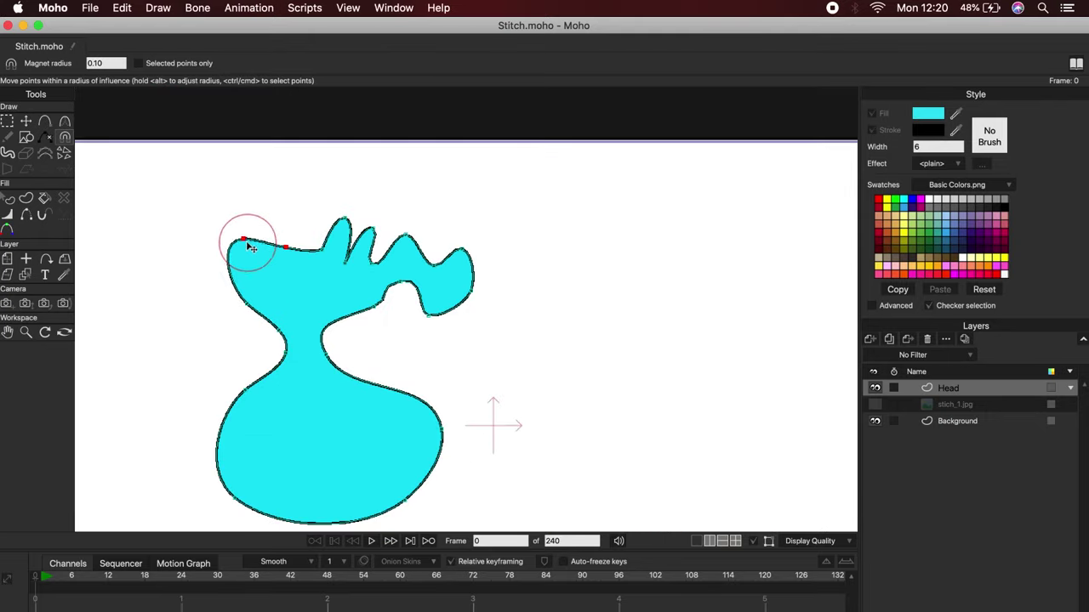
{"action": "left_click_drag", "start_coordinate": [202, 295], "coordinate": [326, 231]}
{"action": "mouse_move", "coordinate": [342, 282]}
{"action": "left_mouse_down"}
{"action": "mouse_move", "coordinate": [377, 282]}
{"action": "mouse_move", "coordinate": [338, 271]}
{"action": "left_mouse_up"}
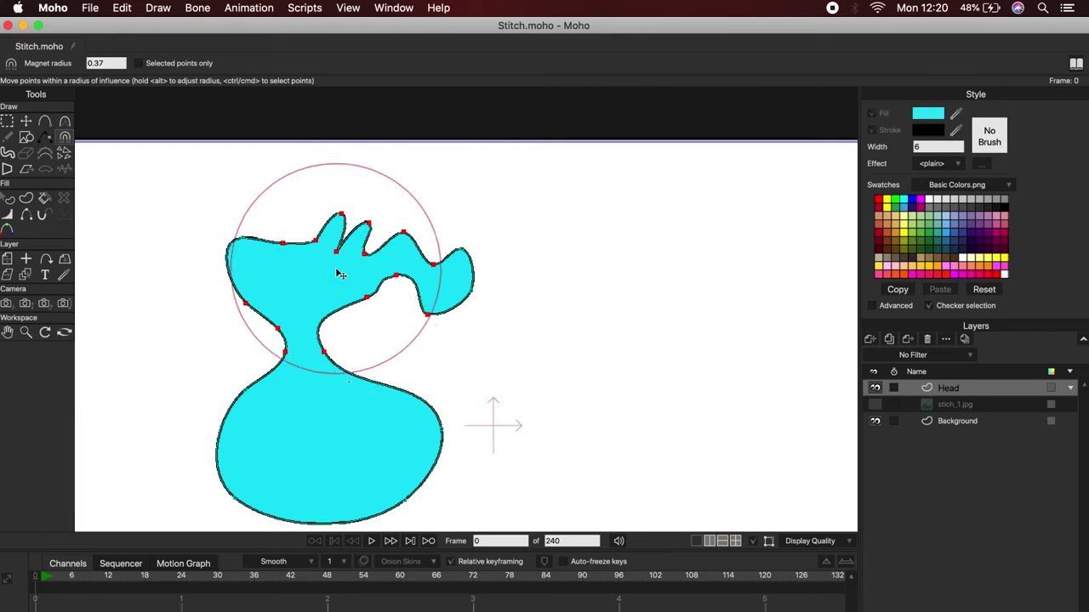
Reduce the magnet radius to 0.2133, push both sides of the neck outward and nudge the right lobe and the area beside it.
{"action": "left_click_drag", "start_coordinate": [342, 373], "coordinate": [289, 402]}
{"action": "left_click_drag", "start_coordinate": [337, 364], "coordinate": [380, 362]}
{"action": "left_click_drag", "start_coordinate": [291, 360], "coordinate": [269, 359]}
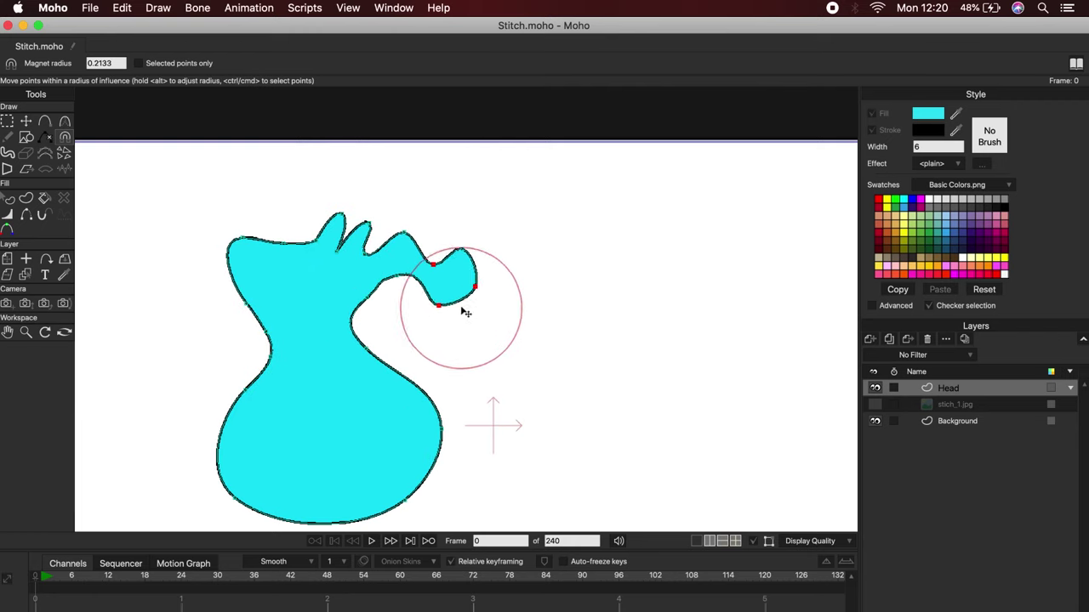
{"action": "left_click_drag", "start_coordinate": [462, 310], "coordinate": [463, 295]}
{"action": "left_click_drag", "start_coordinate": [386, 304], "coordinate": [313, 321]}
{"action": "mouse_move", "coordinate": [344, 301]}
{"action": "left_mouse_down"}
{"action": "mouse_move", "coordinate": [304, 297]}
{"action": "mouse_move", "coordinate": [326, 302]}
{"action": "left_mouse_up"}
Draw an angular three-edge extension with the Add Point tool, starting and ending on the shape's upper-left contour.
{"action": "scroll", "coordinate": [323, 354], "scroll_direction": "up", "scroll_amount": 1}
{"action": "scroll", "coordinate": [327, 358], "scroll_direction": "up", "scroll_amount": 2}
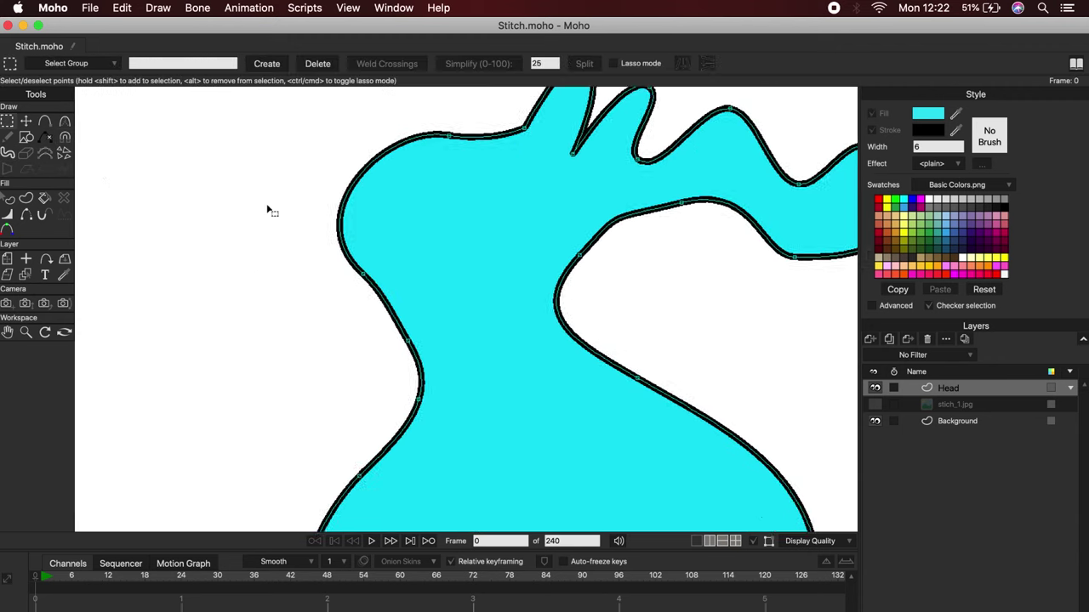
{"action": "scroll", "coordinate": [267, 211], "scroll_direction": "up", "scroll_amount": 3}
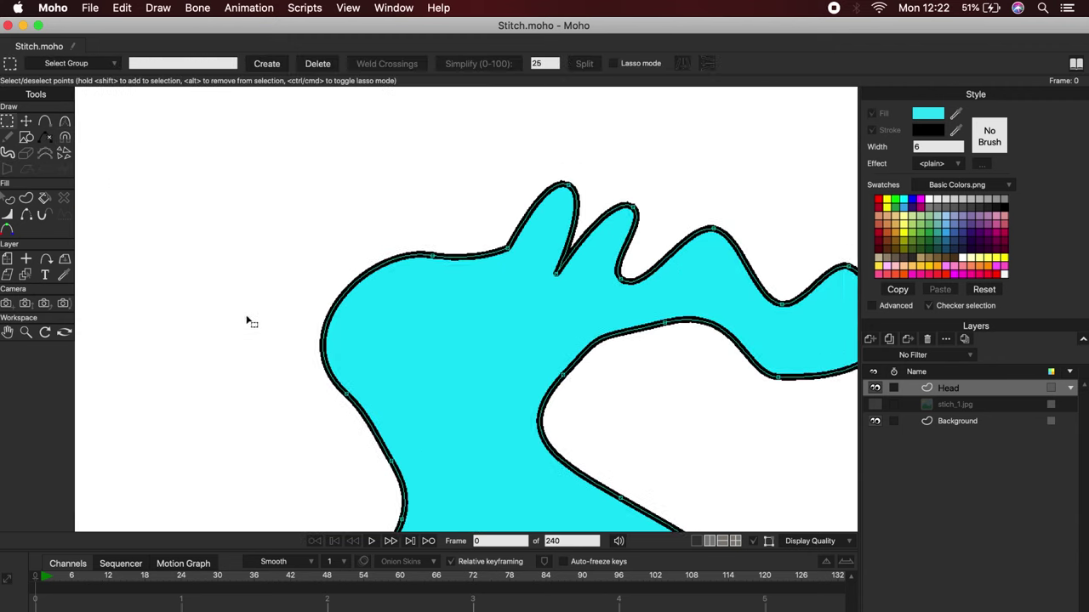
{"action": "scroll", "coordinate": [251, 321], "scroll_direction": "up", "scroll_amount": 2}
{"action": "left_click", "coordinate": [45, 123]}
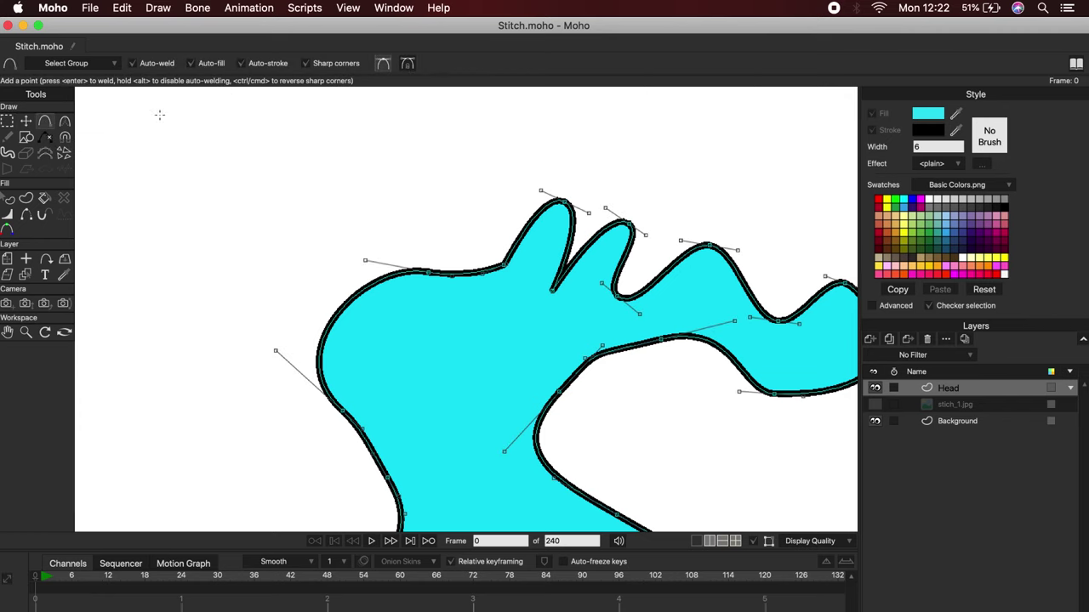
{"action": "left_click_drag", "start_coordinate": [427, 273], "coordinate": [358, 153]}
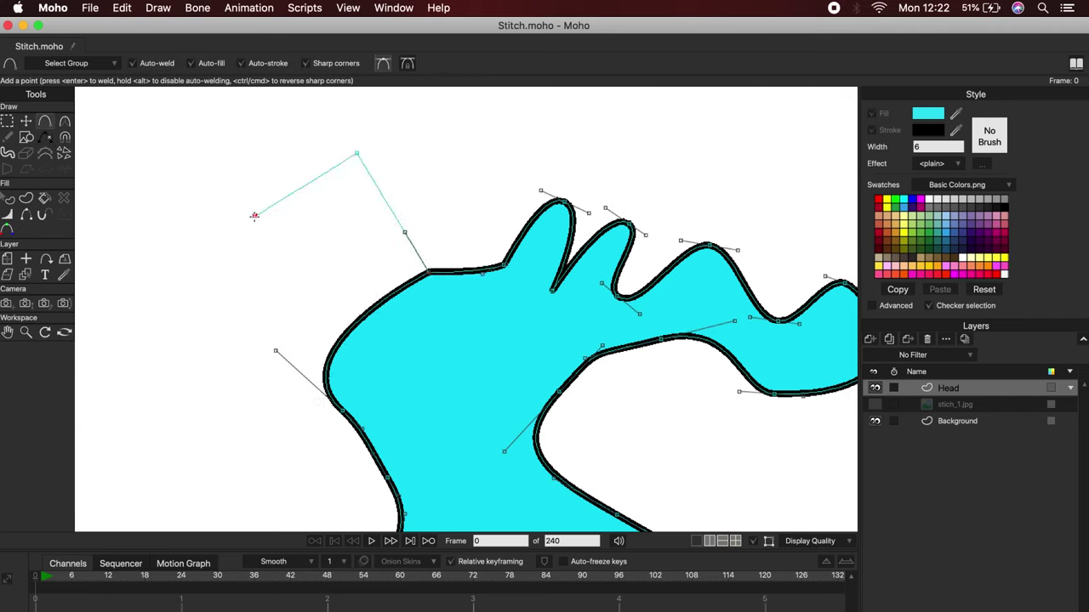
{"action": "left_click_drag", "start_coordinate": [255, 233], "coordinate": [315, 356]}
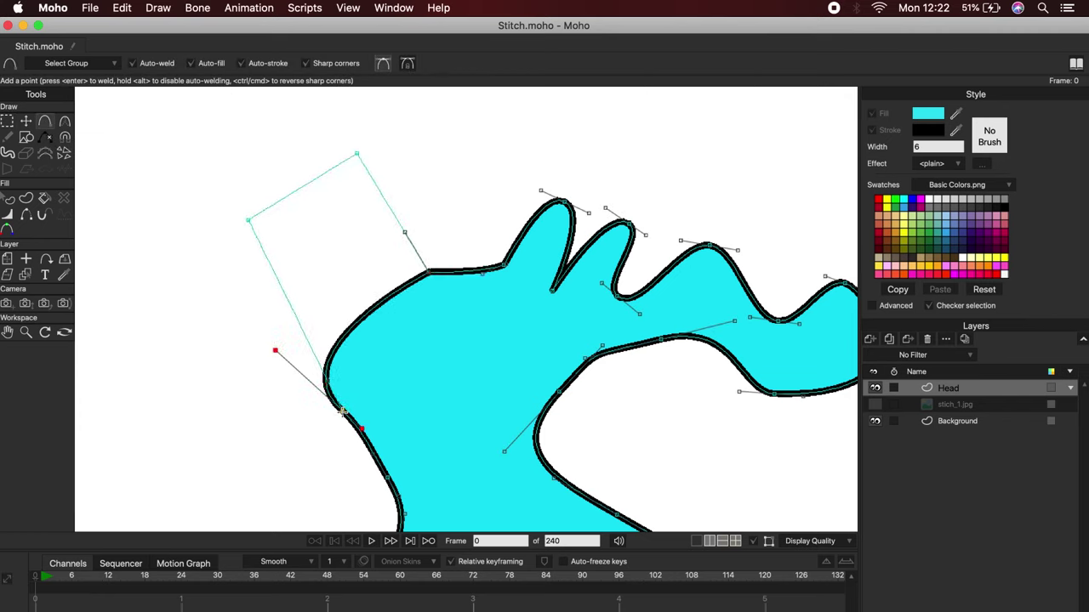
Shift the extension's upper corner, its attachment point and the contour point below it slightly outward.
{"action": "left_click", "coordinate": [28, 122]}
{"action": "left_click_drag", "start_coordinate": [357, 154], "coordinate": [331, 164]}
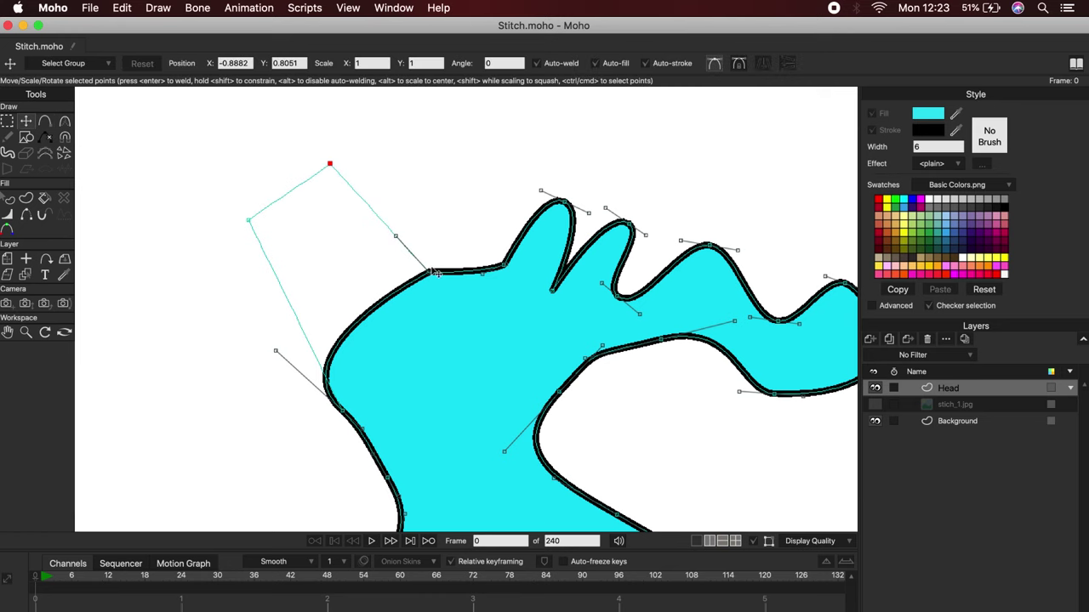
{"action": "left_click_drag", "start_coordinate": [428, 273], "coordinate": [421, 275]}
{"action": "left_click_drag", "start_coordinate": [342, 410], "coordinate": [320, 402]}
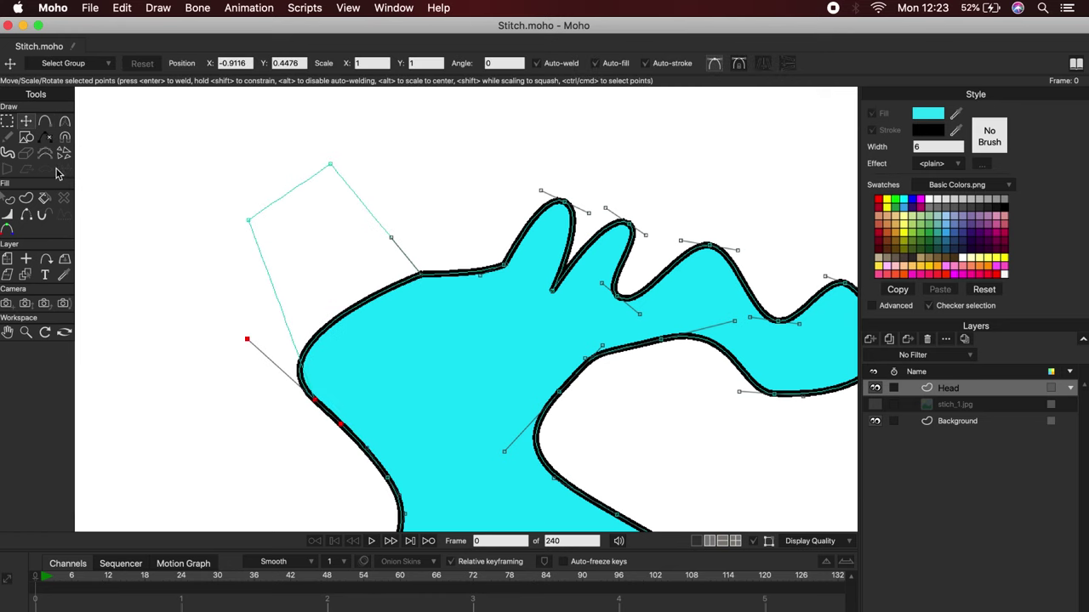
Create a filled and stroked shape from the angular extension's corner points and its attachment points on the contour.
{"action": "left_click", "coordinate": [28, 200]}
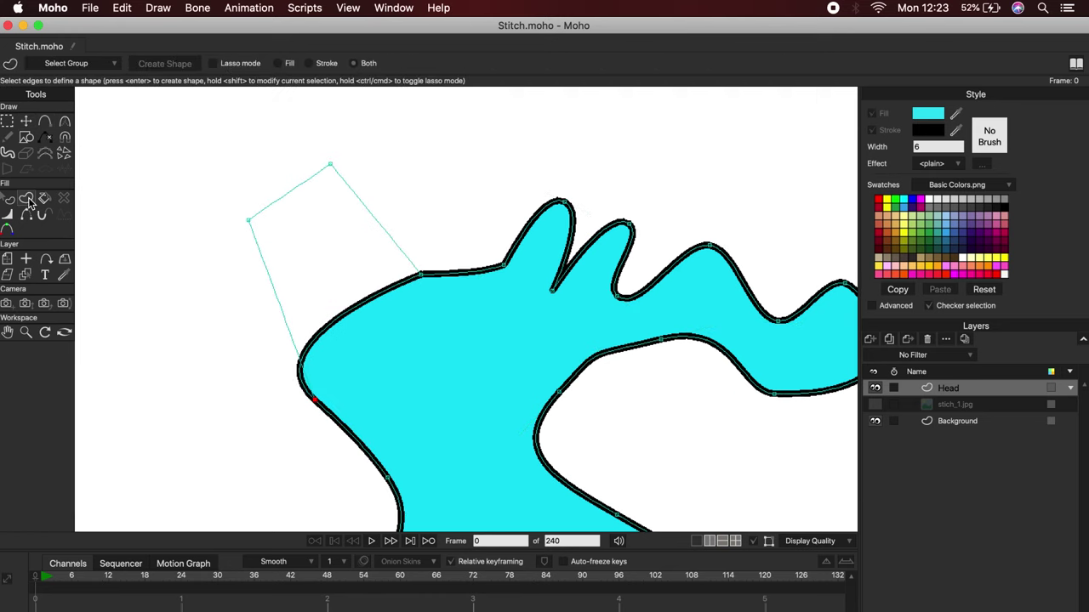
{"action": "left_click", "coordinate": [335, 171]}
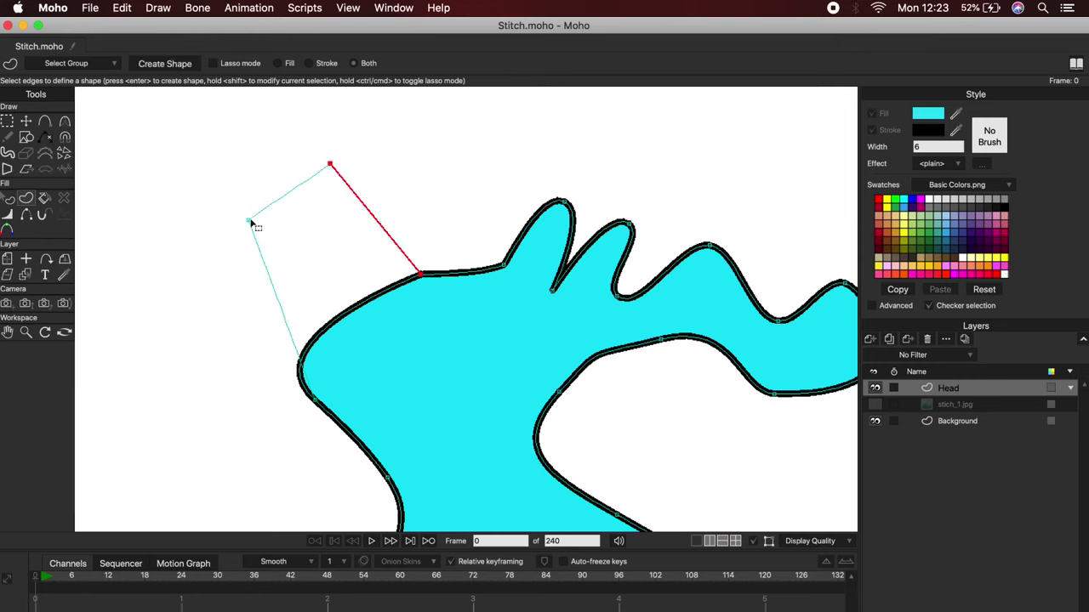
{"action": "left_click", "coordinate": [252, 218]}
{"action": "left_click", "coordinate": [317, 399]}
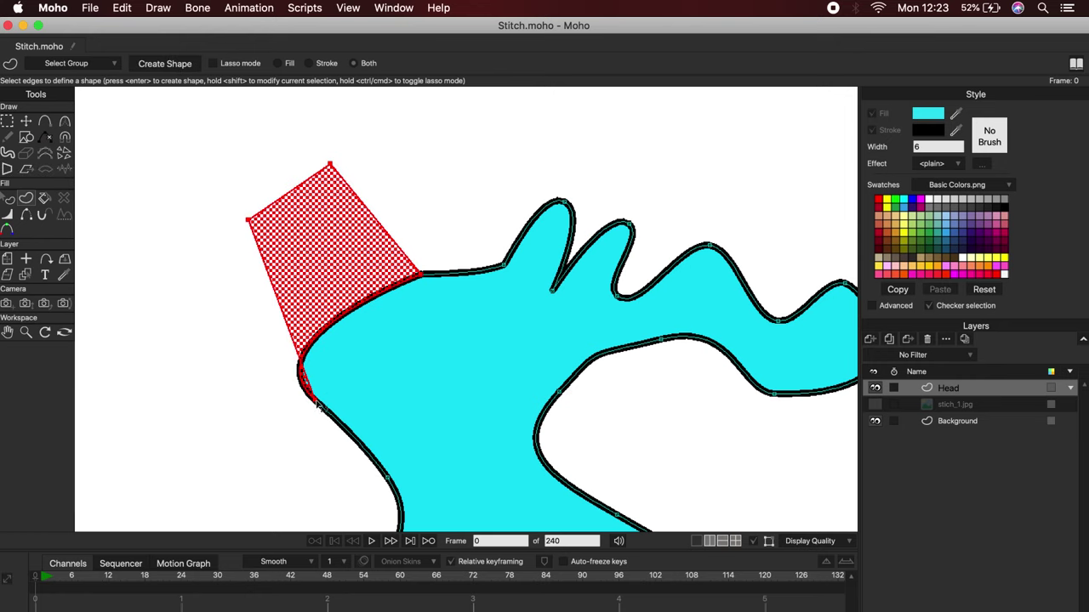
{"action": "left_click", "coordinate": [167, 65]}
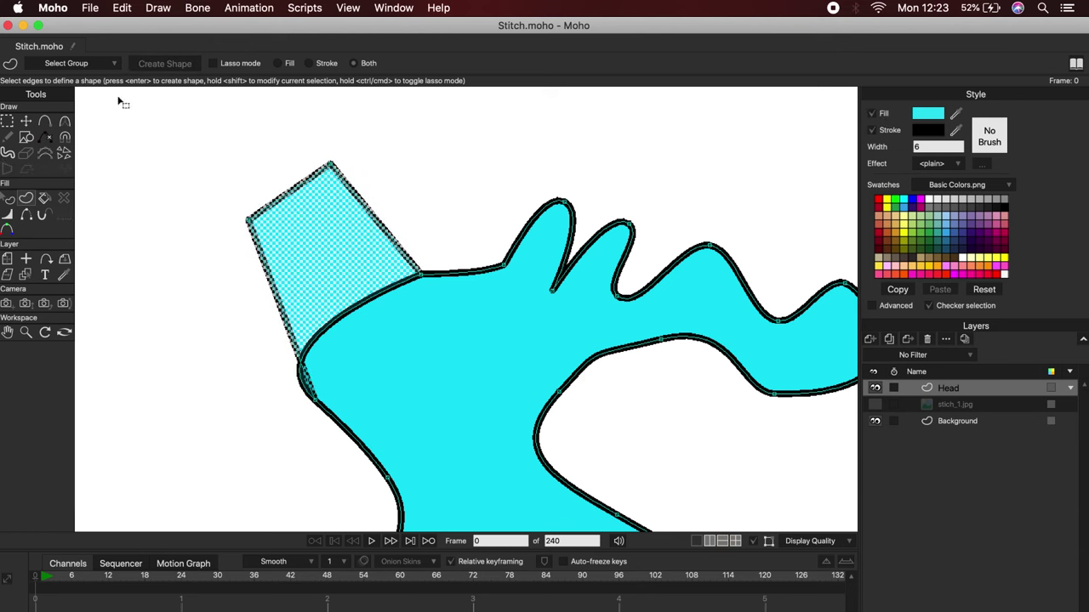
Adjust the extension's top corner and both attachment points, and turn the lower attachment point's curve handle inward.
{"action": "left_click", "coordinate": [26, 122]}
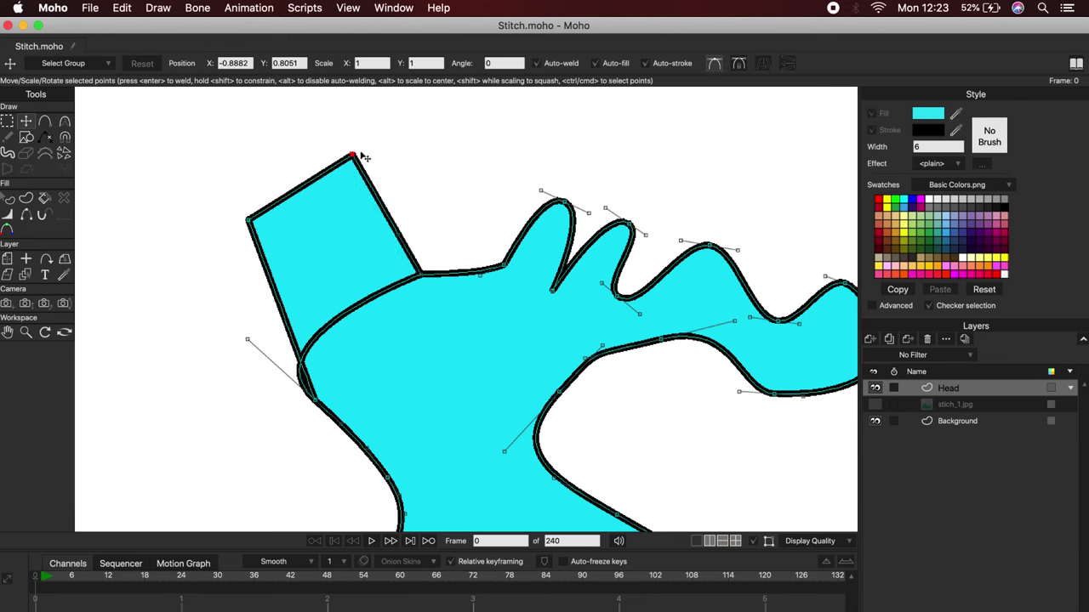
{"action": "left_click_drag", "start_coordinate": [367, 152], "coordinate": [357, 153]}
{"action": "left_click_drag", "start_coordinate": [421, 274], "coordinate": [440, 300]}
{"action": "left_click_drag", "start_coordinate": [257, 334], "coordinate": [349, 367]}
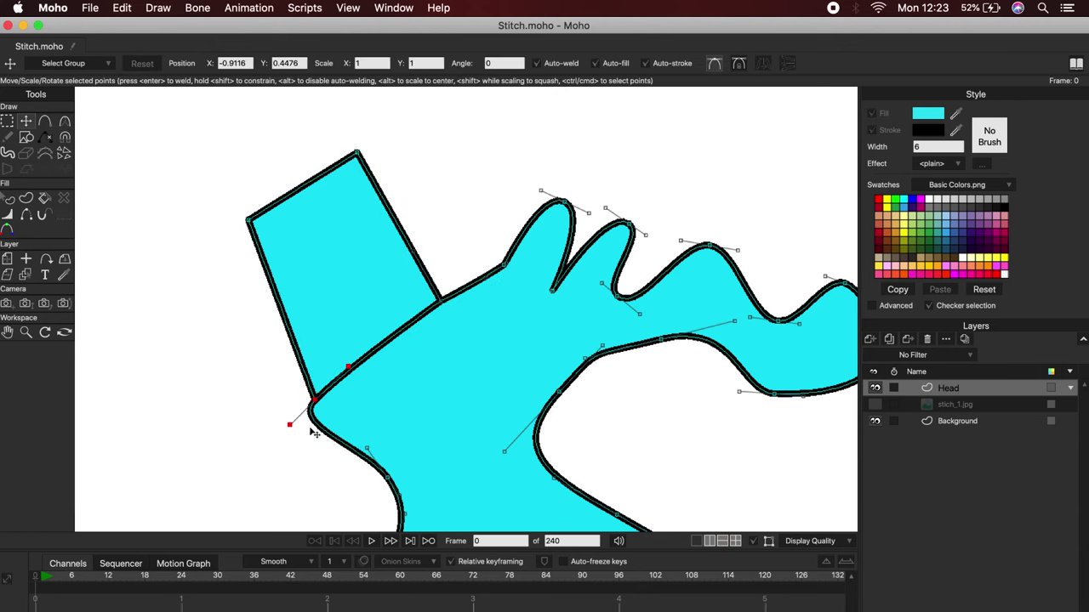
{"action": "left_click_drag", "start_coordinate": [314, 433], "coordinate": [266, 390]}
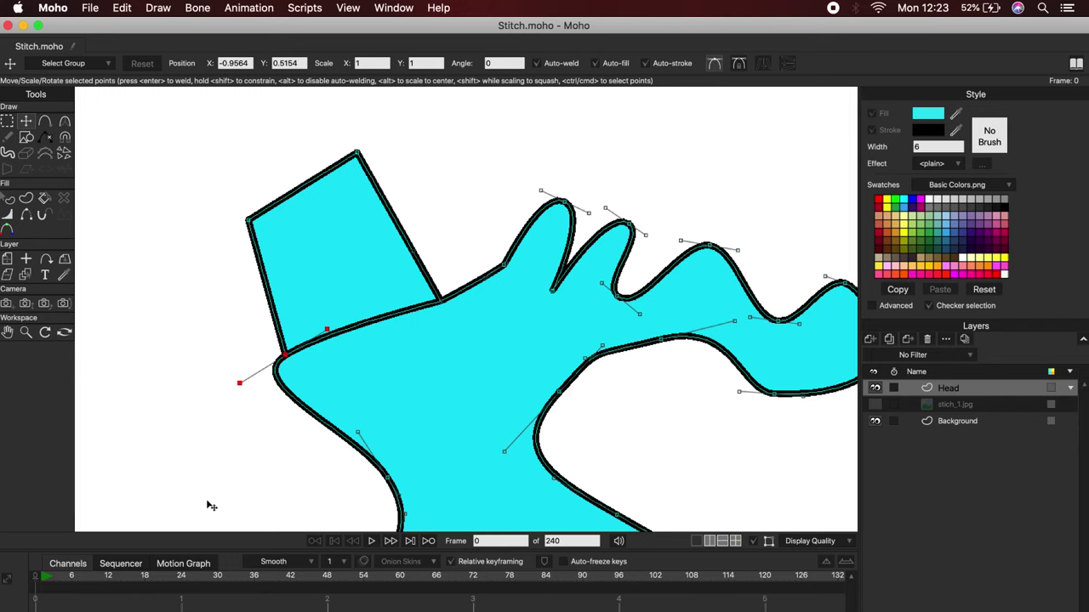
Delete the inner edge between the extension and the body, and create one filled and stroked shape from the whole outline.
{"action": "left_click", "coordinate": [45, 137]}
{"action": "left_click", "coordinate": [358, 329]}
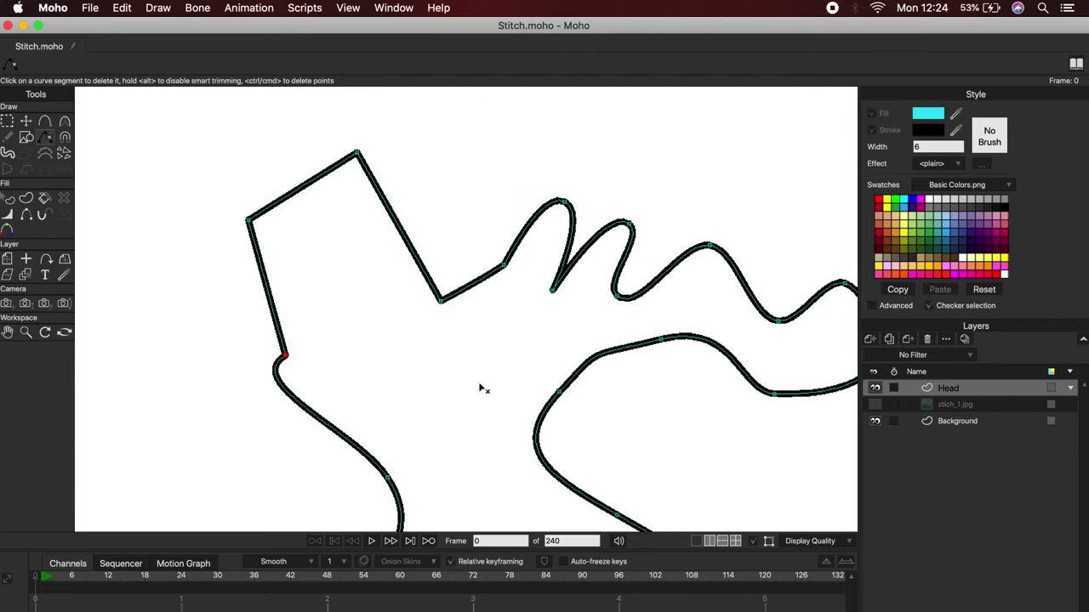
{"action": "scroll", "coordinate": [474, 361], "scroll_direction": "down", "scroll_amount": 10}
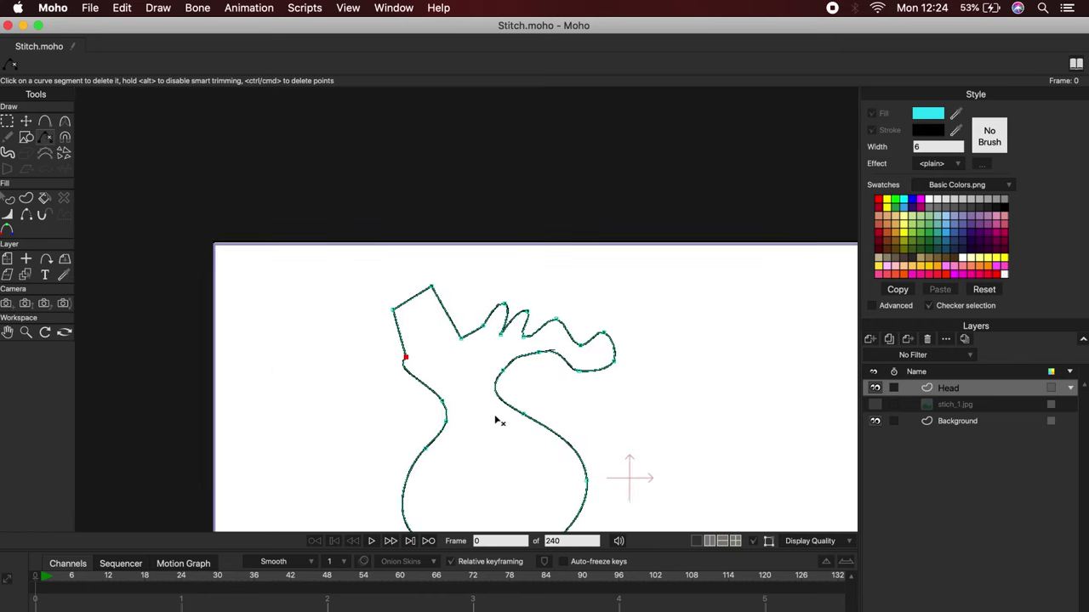
{"action": "left_click_drag", "start_coordinate": [495, 416], "coordinate": [427, 303]}
{"action": "left_click", "coordinate": [28, 201]}
{"action": "left_click_drag", "start_coordinate": [262, 150], "coordinate": [582, 447]}
{"action": "left_click", "coordinate": [174, 67]}
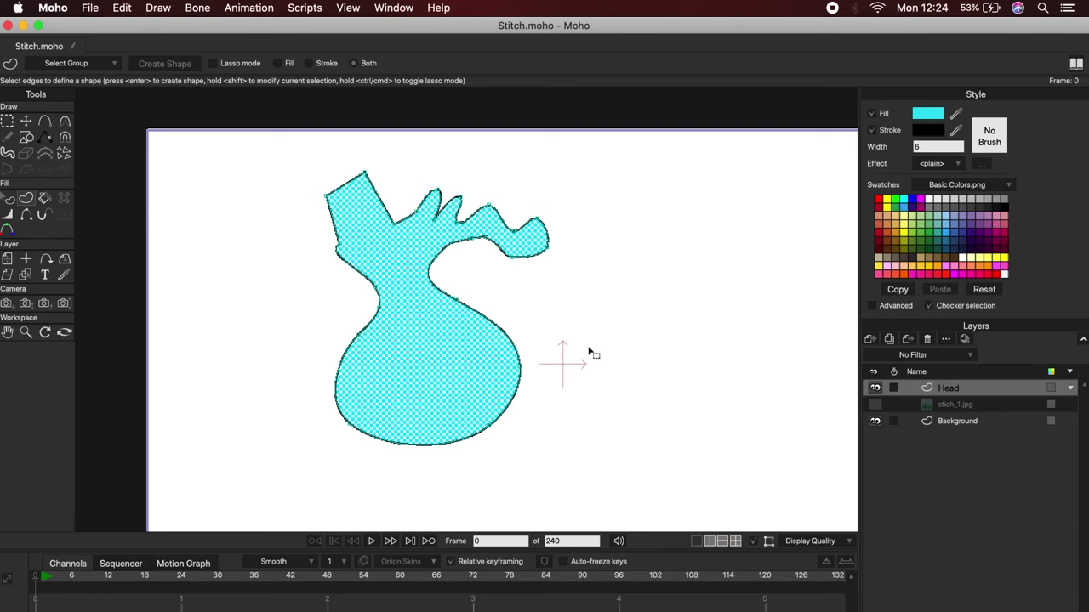
{"action": "left_click", "coordinate": [26, 121]}
{"action": "left_click", "coordinate": [314, 276]}
{"action": "scroll", "coordinate": [294, 369], "scroll_direction": "up", "scroll_amount": 5}
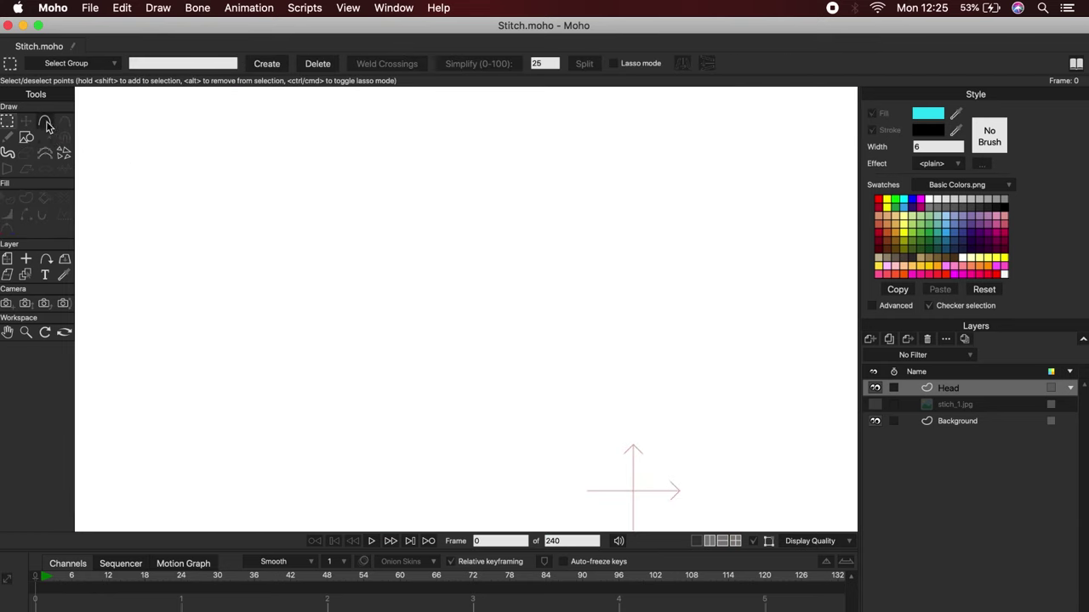
Draw a closed seven-point polygon on the empty canvas with the Add Point tool, using auto-fill and sharp corners.
{"action": "left_click", "coordinate": [46, 123]}
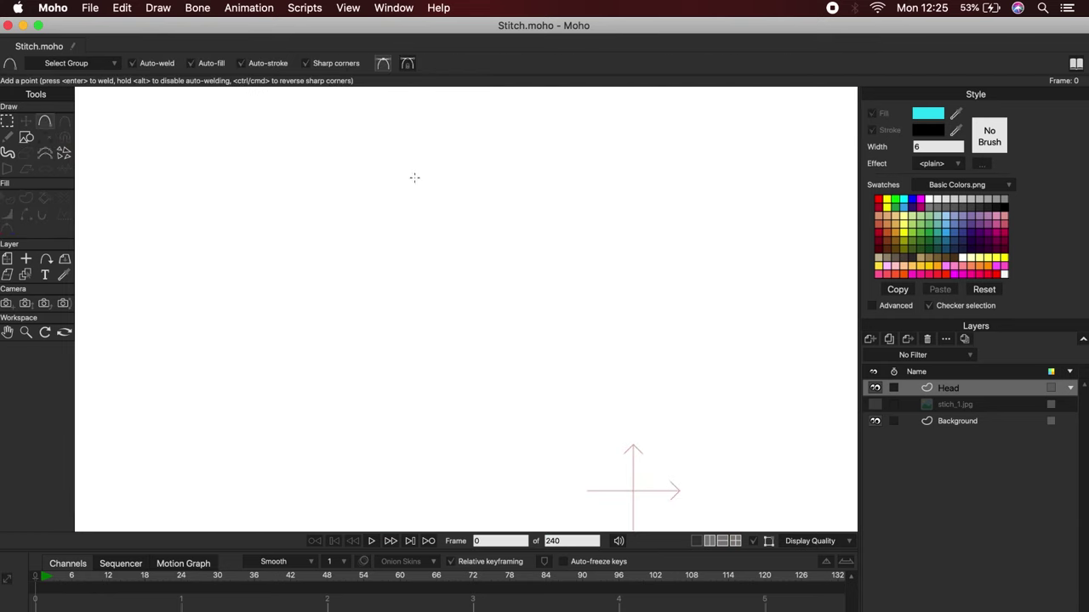
{"action": "left_click_drag", "start_coordinate": [398, 172], "coordinate": [329, 246]}
{"action": "left_click_drag", "start_coordinate": [455, 418], "coordinate": [610, 347]}
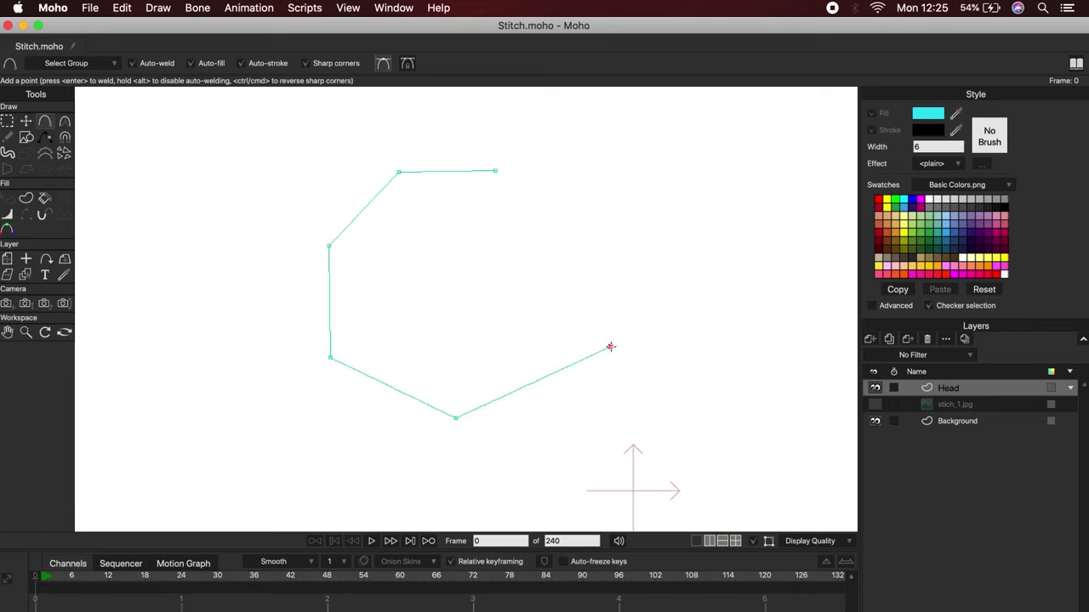
{"action": "mouse_move", "coordinate": [512, 182]}
{"action": "left_mouse_down"}
{"action": "mouse_move", "coordinate": [507, 163]}
{"action": "mouse_move", "coordinate": [499, 168]}
{"action": "mouse_move", "coordinate": [508, 161]}
{"action": "mouse_move", "coordinate": [496, 171]}
{"action": "left_mouse_up"}
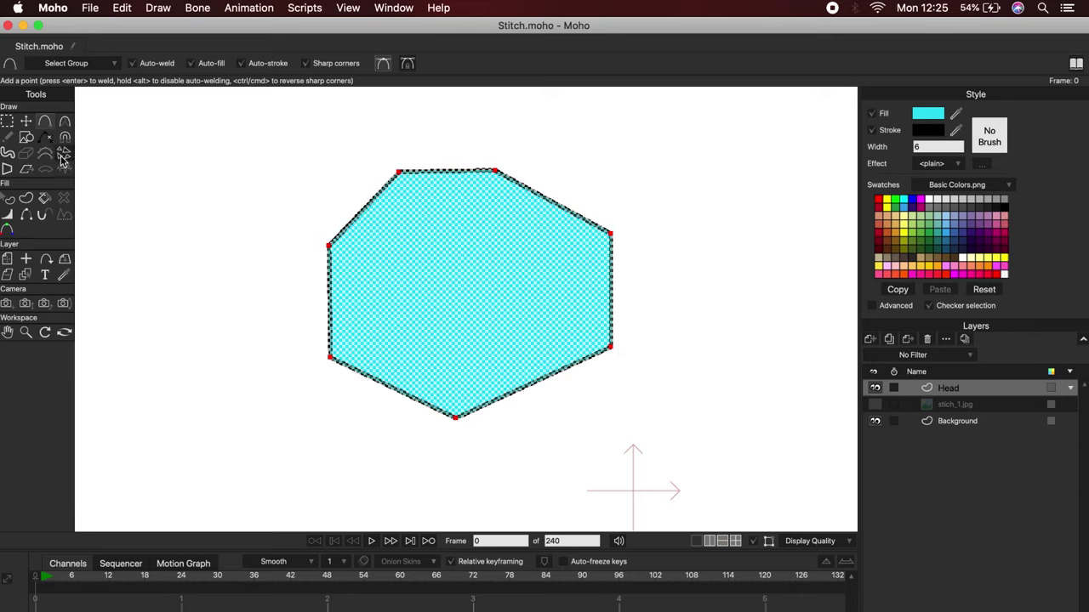
Round the polygon's corners with the Curvature tool, pull its two upper-left points outward and shift the upper-right point.
{"action": "left_click", "coordinate": [64, 122]}
{"action": "mouse_move", "coordinate": [399, 173]}
{"action": "left_mouse_down"}
{"action": "mouse_move", "coordinate": [548, 134]}
{"action": "mouse_move", "coordinate": [472, 249]}
{"action": "left_mouse_up"}
{"action": "left_click", "coordinate": [25, 121]}
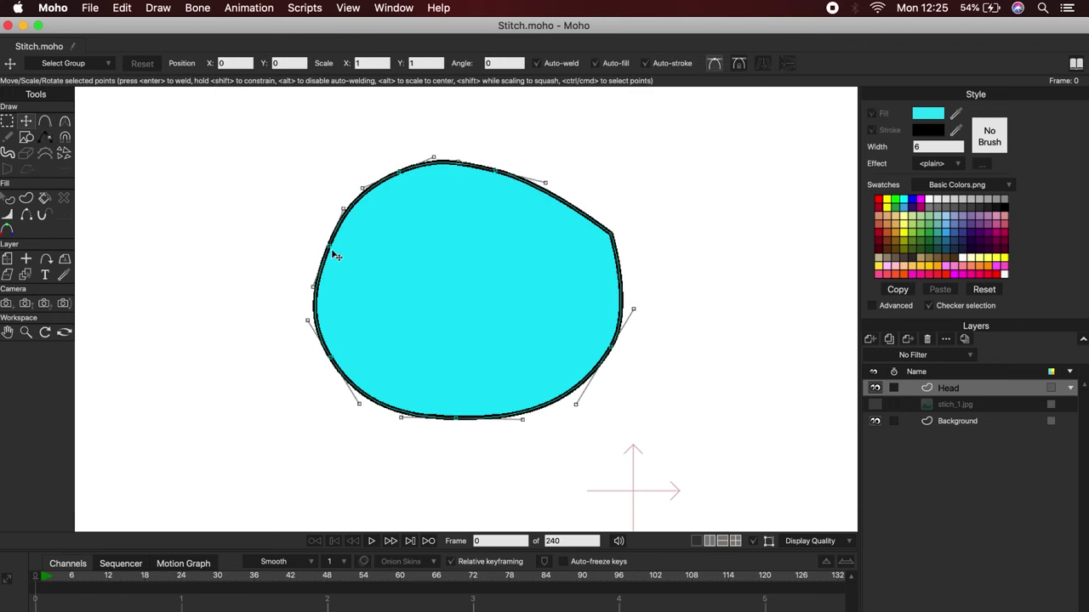
{"action": "left_click_drag", "start_coordinate": [329, 247], "coordinate": [292, 236]}
{"action": "left_click_drag", "start_coordinate": [398, 172], "coordinate": [390, 143]}
{"action": "left_click_drag", "start_coordinate": [611, 234], "coordinate": [594, 281]}
{"action": "scroll", "coordinate": [323, 424], "scroll_direction": "up", "scroll_amount": 4}
{"action": "scroll", "coordinate": [326, 425], "scroll_direction": "down", "scroll_amount": 2}
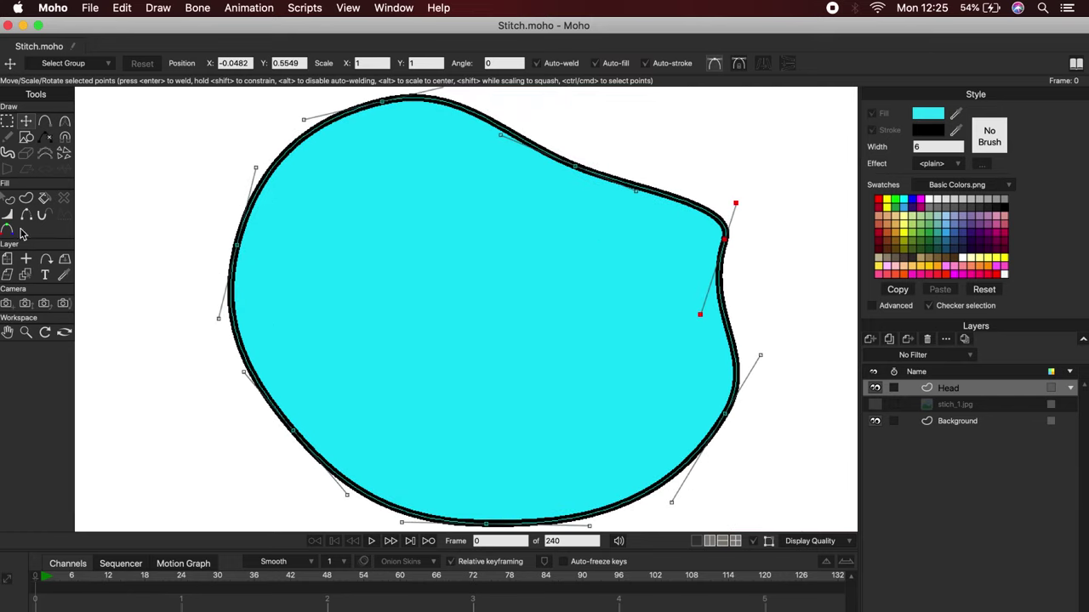
Vary the outline's thickness with the Line Width tool around the upper-left, upper and lower-left parts of the rounded shape.
{"action": "left_click", "coordinate": [8, 219]}
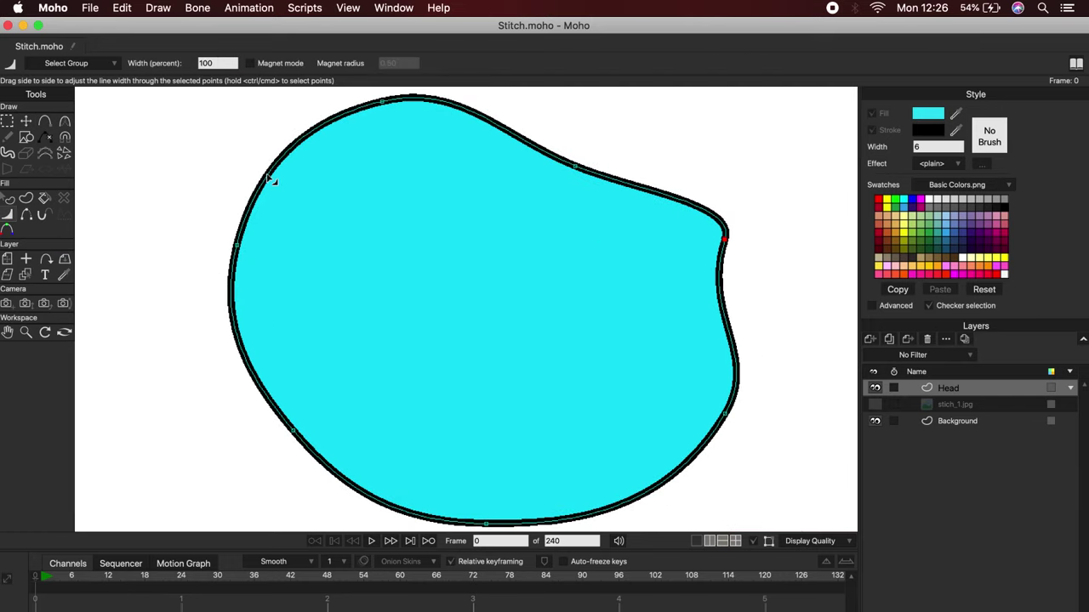
{"action": "left_click_drag", "start_coordinate": [267, 172], "coordinate": [357, 195]}
{"action": "left_click_drag", "start_coordinate": [541, 152], "coordinate": [520, 169]}
{"action": "mouse_move", "coordinate": [325, 459]}
{"action": "left_mouse_down"}
{"action": "mouse_move", "coordinate": [429, 388]}
{"action": "mouse_move", "coordinate": [624, 484]}
{"action": "left_mouse_up"}
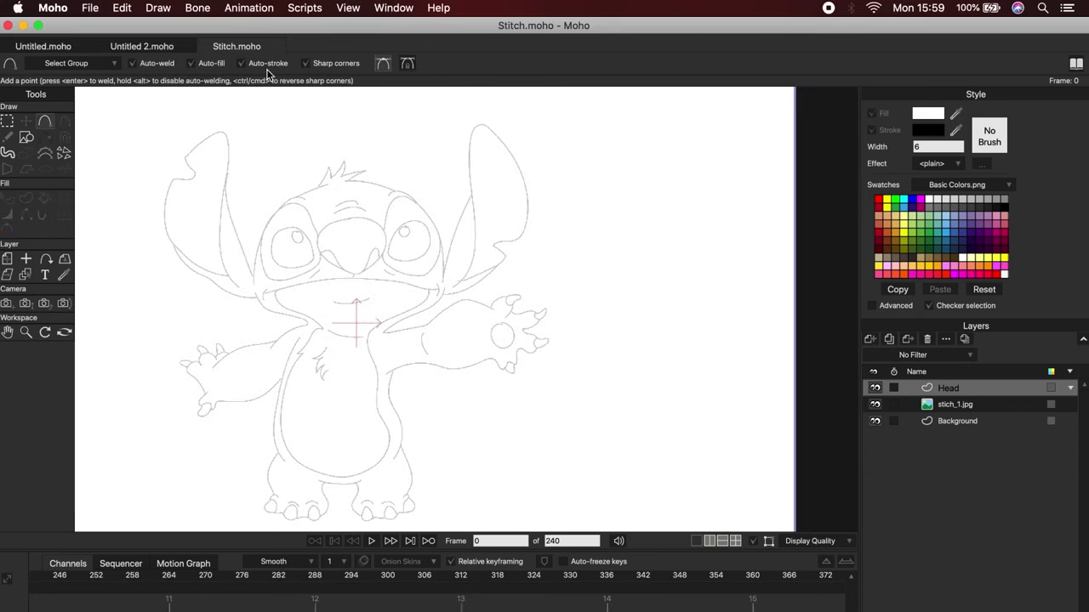
Draw a closed sharp-cornered pentagon beside the Stitch sketch and set its fill to dark red.
{"action": "mouse_move", "coordinate": [674, 129]}
{"action": "left_mouse_down"}
{"action": "mouse_move", "coordinate": [623, 161]}
{"action": "mouse_move", "coordinate": [619, 237]}
{"action": "left_mouse_up"}
{"action": "left_click_drag", "start_coordinate": [618, 237], "coordinate": [695, 264]}
{"action": "left_click_drag", "start_coordinate": [694, 264], "coordinate": [734, 206]}
{"action": "left_click_drag", "start_coordinate": [734, 206], "coordinate": [674, 129]}
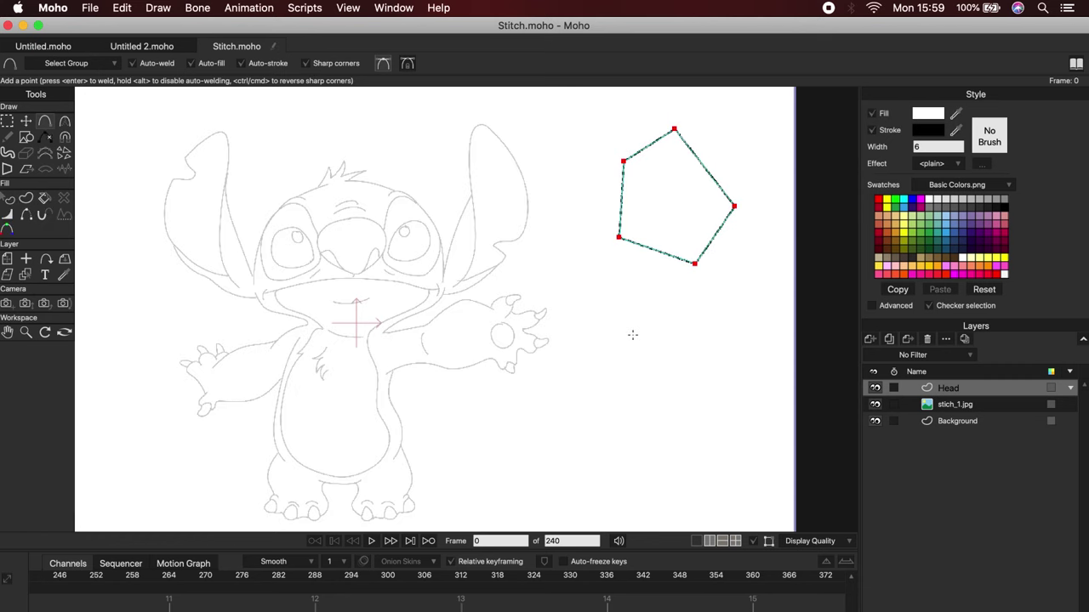
{"action": "left_click", "coordinate": [928, 113]}
{"action": "left_click", "coordinate": [924, 261]}
{"action": "left_click", "coordinate": [1046, 420]}
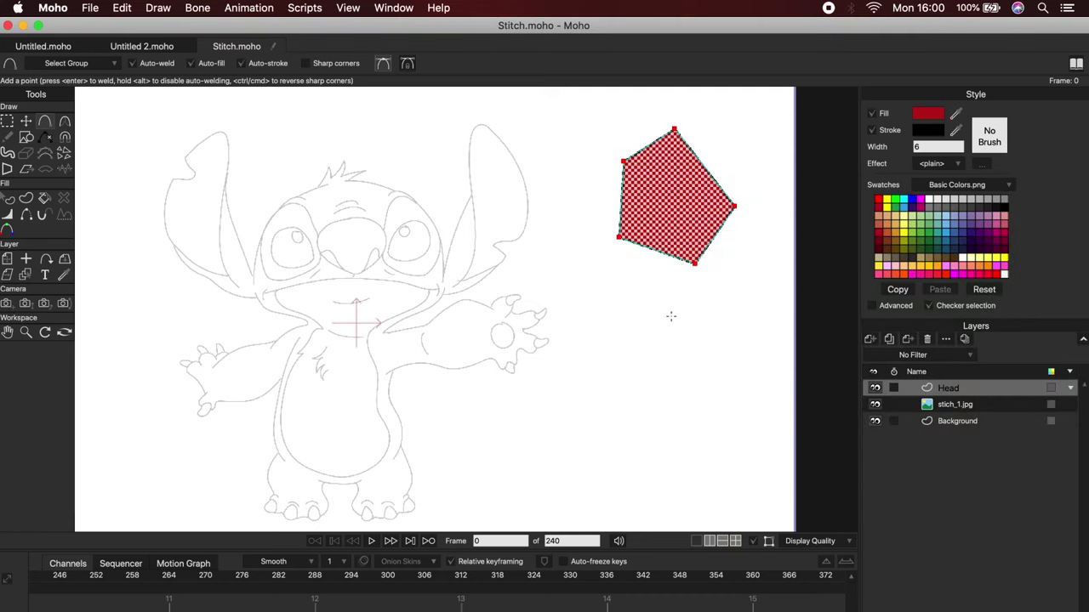
Draw a closed curved crescent-like shape below the pentagon with the Add Point tool, with sharp corners turned off.
{"action": "left_click_drag", "start_coordinate": [671, 316], "coordinate": [616, 350]}
{"action": "mouse_move", "coordinate": [616, 350]}
{"action": "left_mouse_down"}
{"action": "mouse_move", "coordinate": [630, 402]}
{"action": "mouse_move", "coordinate": [605, 394]}
{"action": "mouse_move", "coordinate": [615, 417]}
{"action": "mouse_move", "coordinate": [683, 479]}
{"action": "mouse_move", "coordinate": [493, 489]}
{"action": "mouse_move", "coordinate": [665, 415]}
{"action": "left_mouse_up"}
{"action": "left_click_drag", "start_coordinate": [665, 415], "coordinate": [655, 377]}
{"action": "left_click_drag", "start_coordinate": [655, 377], "coordinate": [691, 362]}
{"action": "left_click_drag", "start_coordinate": [691, 361], "coordinate": [708, 343]}
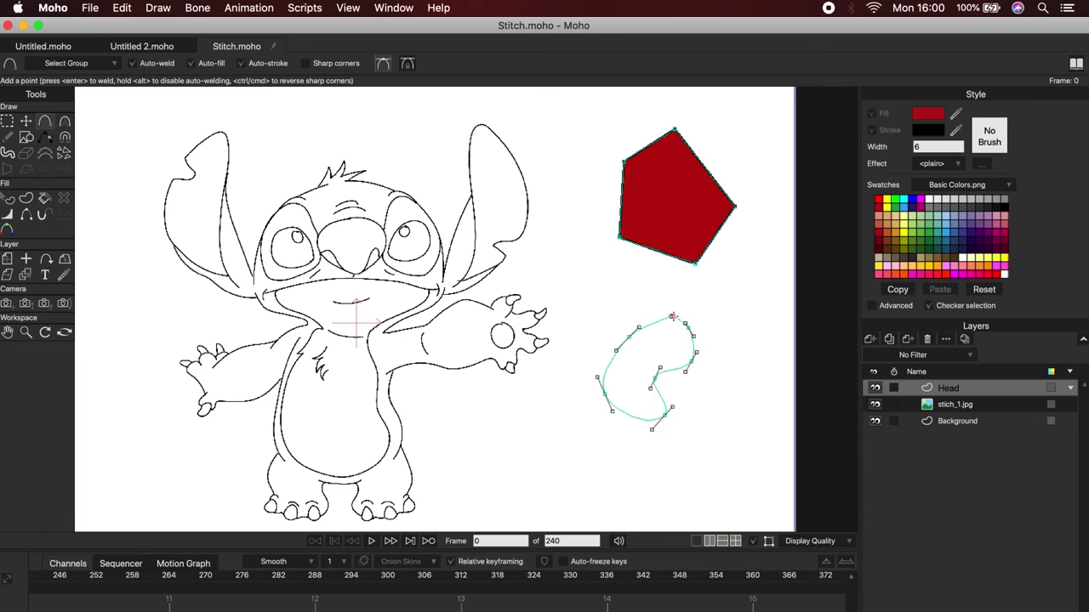
{"action": "scroll", "coordinate": [676, 322], "scroll_direction": "up", "scroll_amount": 10}
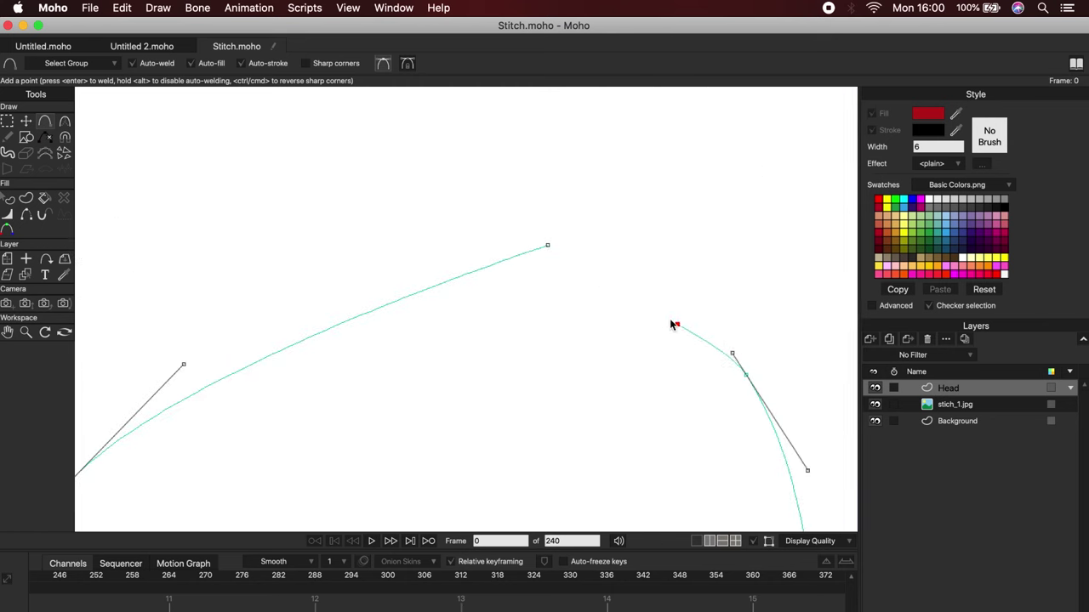
{"action": "left_click", "coordinate": [553, 250]}
Delete the curved shape and the red pentagon beside the sketch.
{"action": "scroll", "coordinate": [562, 376], "scroll_direction": "down", "scroll_amount": 10}
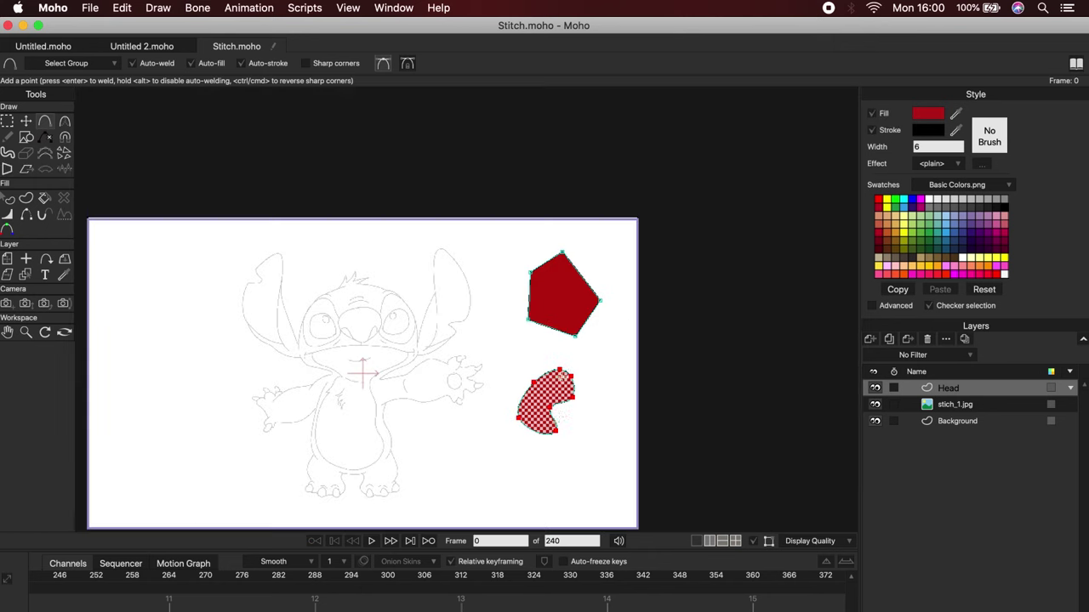
{"action": "left_click", "coordinate": [26, 120]}
{"action": "left_click", "coordinate": [554, 390]}
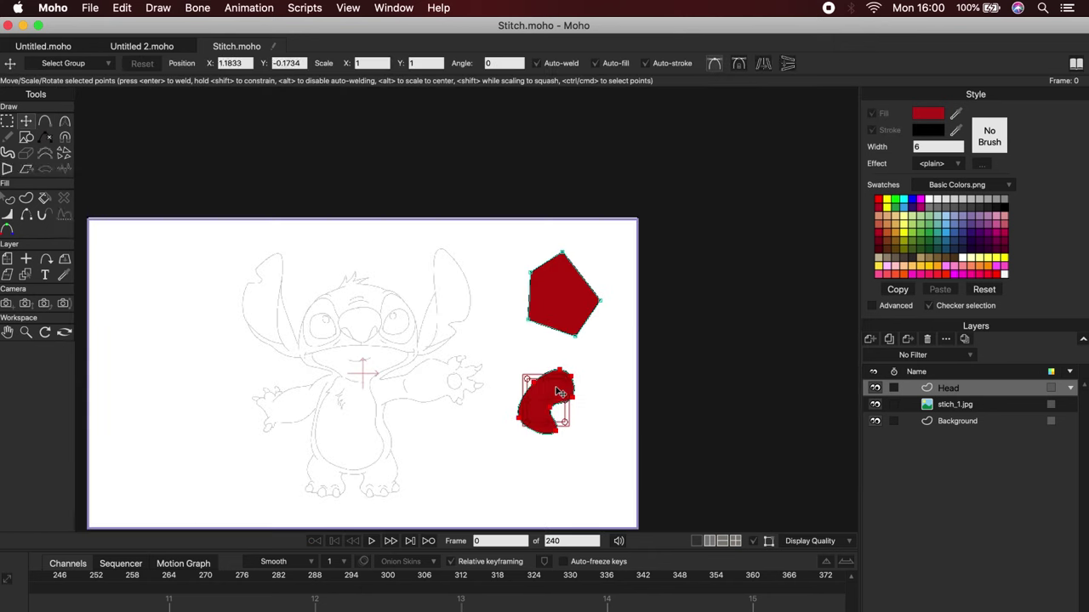
{"action": "key", "text": "Delete"}
{"action": "left_click", "coordinate": [558, 297]}
{"action": "key", "text": "Delete"}
Trace the left side of the head's outline over the sketch with smooth points, starting above the left eye.
{"action": "left_click_drag", "start_coordinate": [492, 365], "coordinate": [653, 285]}
{"action": "scroll", "coordinate": [584, 311], "scroll_direction": "up", "scroll_amount": 5}
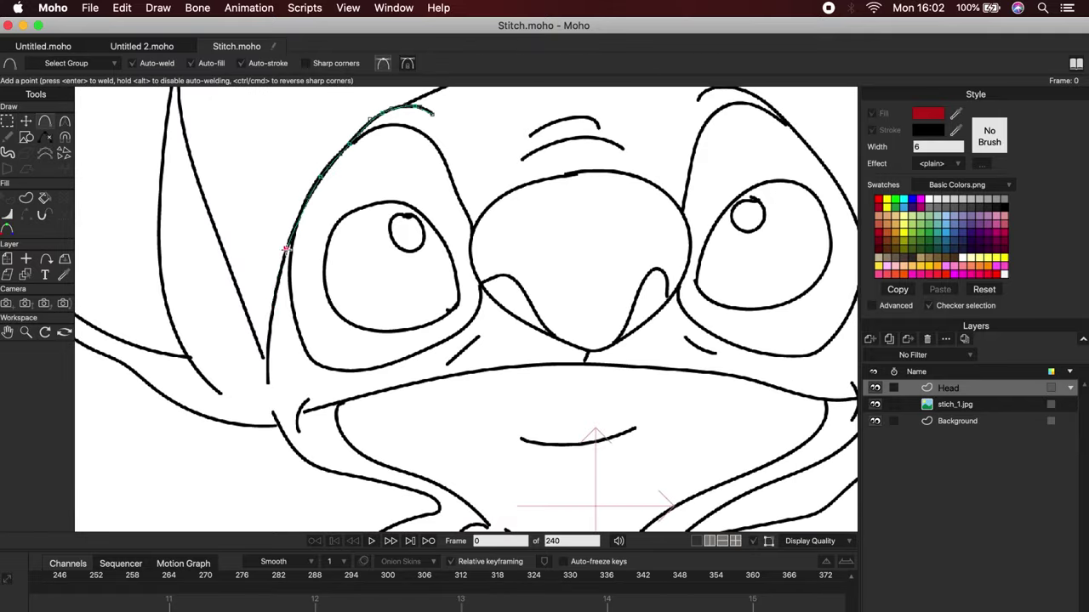
{"action": "mouse_move", "coordinate": [292, 230]}
{"action": "left_mouse_down"}
{"action": "mouse_move", "coordinate": [267, 389]}
{"action": "mouse_move", "coordinate": [391, 485]}
{"action": "left_mouse_up"}
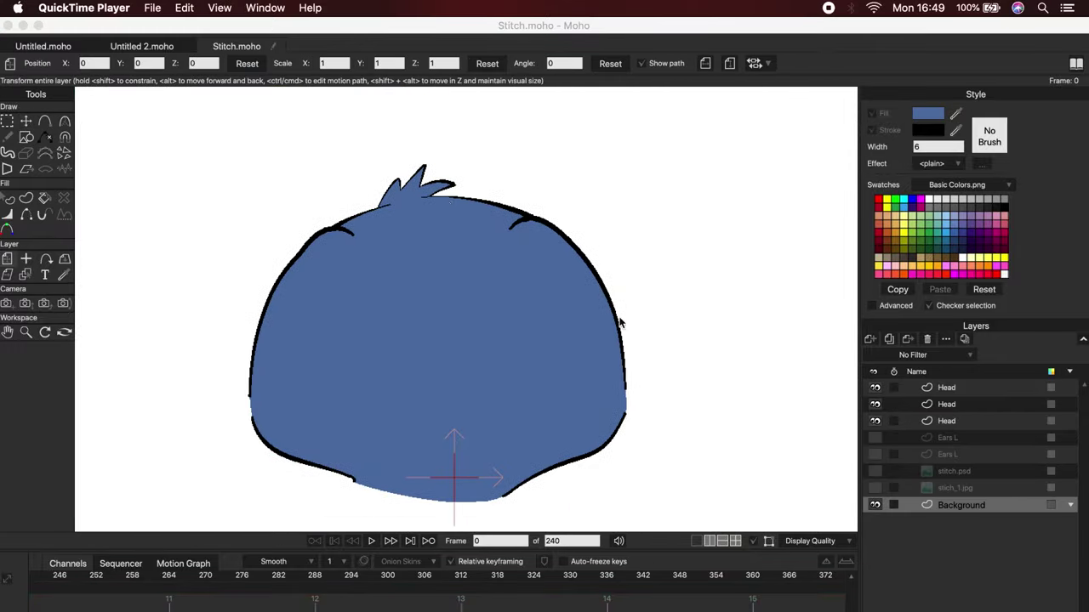
Examine which part of the head each of the three Head layers holds by selecting them and toggling their visibility.
{"action": "left_click", "coordinate": [955, 389]}
{"action": "left_click", "coordinate": [957, 407]}
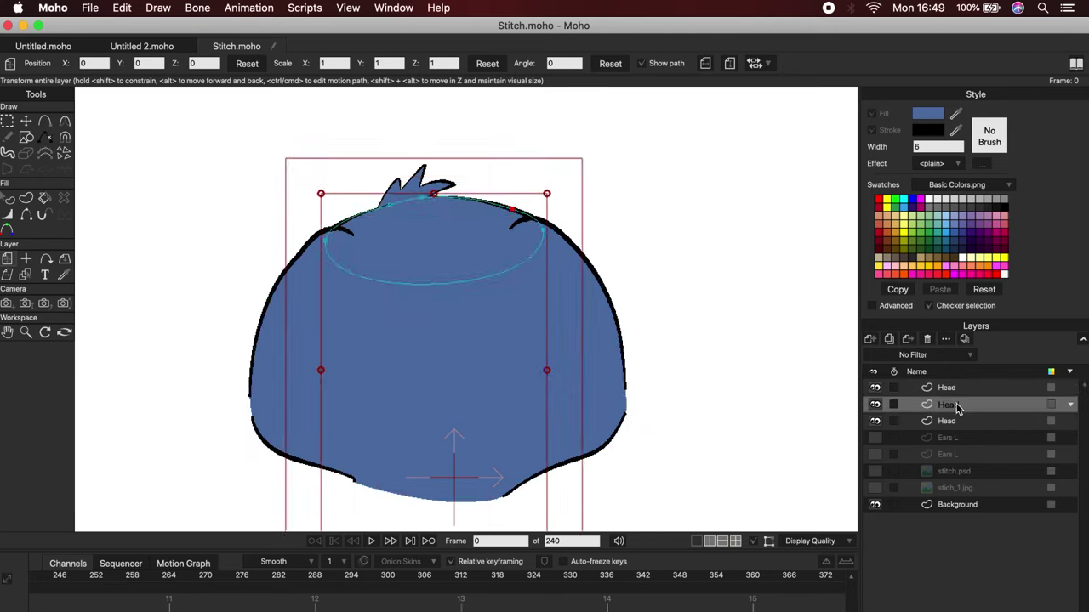
{"action": "left_click", "coordinate": [958, 424]}
{"action": "left_click_drag", "start_coordinate": [878, 389], "coordinate": [878, 424]}
{"action": "left_click", "coordinate": [876, 405]}
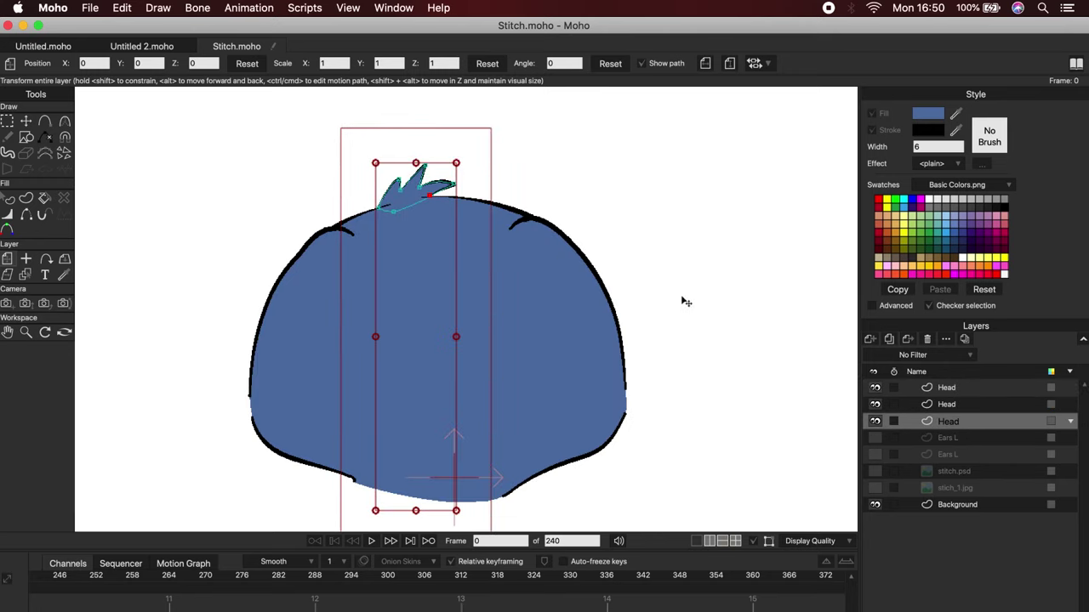
Widen the stroke at the upper-right contour point of the topmost Head layer to 132 percent with the Line Width tool.
{"action": "scroll", "coordinate": [614, 323], "scroll_direction": "up", "scroll_amount": 3}
{"action": "left_click_drag", "start_coordinate": [509, 324], "coordinate": [541, 367]}
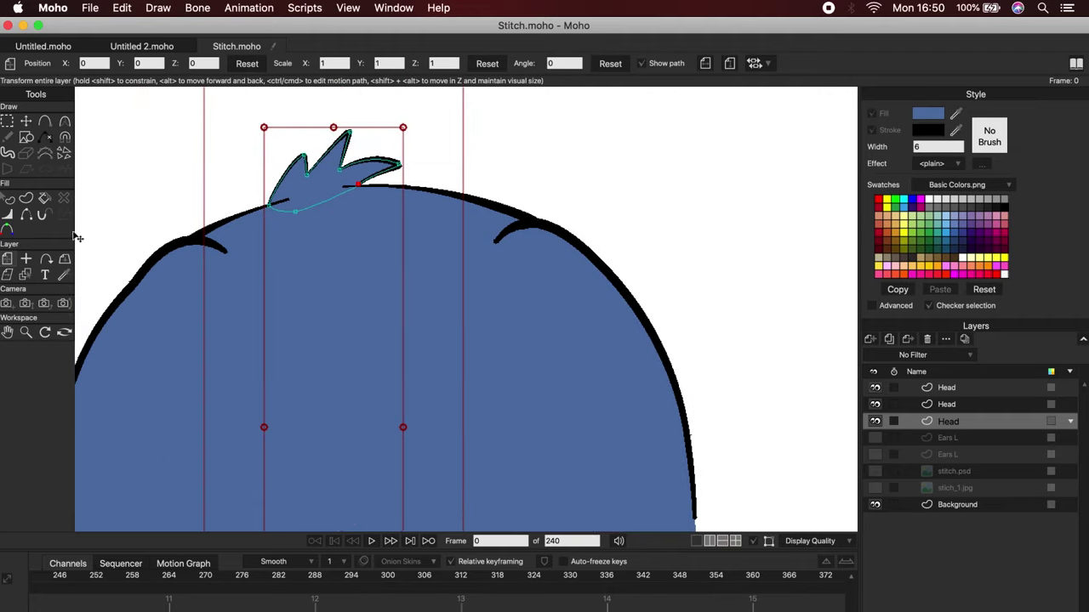
{"action": "left_click", "coordinate": [10, 215]}
{"action": "left_click", "coordinate": [900, 406]}
{"action": "left_click", "coordinate": [900, 389]}
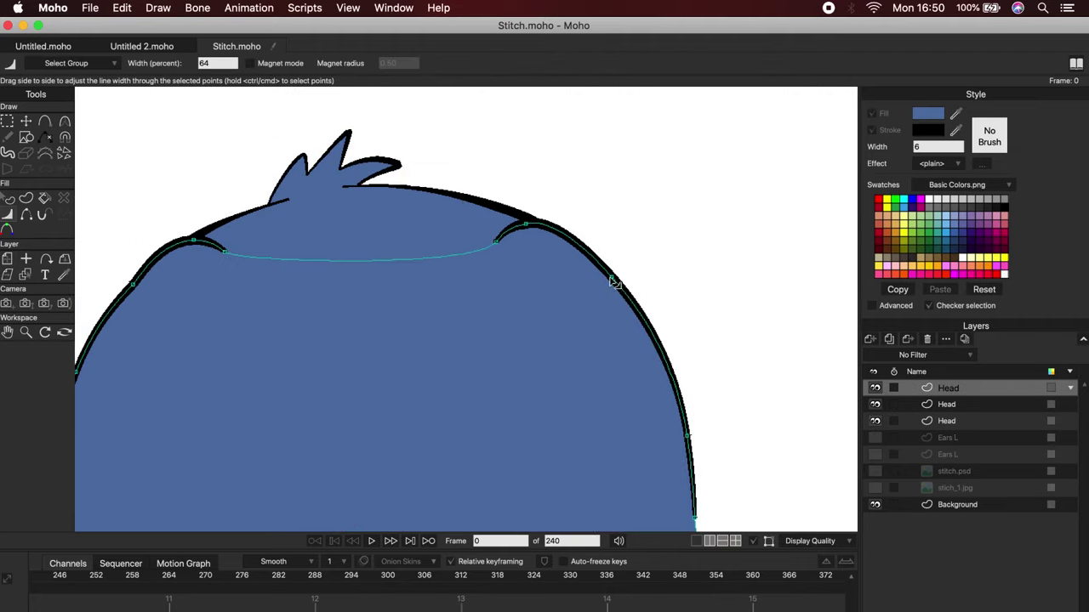
{"action": "left_click_drag", "start_coordinate": [614, 280], "coordinate": [628, 281]}
Make both Ears L layers visible beside the head.
{"action": "left_click_drag", "start_coordinate": [784, 462], "coordinate": [716, 329]}
{"action": "scroll", "coordinate": [818, 391], "scroll_direction": "down", "scroll_amount": 1}
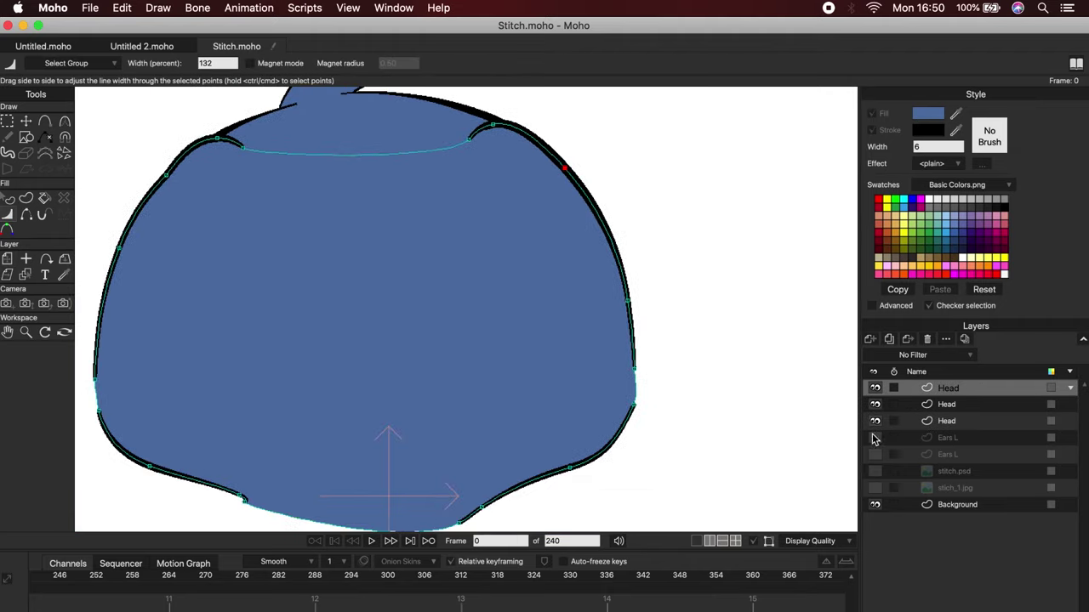
{"action": "left_click", "coordinate": [875, 454]}
{"action": "left_click_drag", "start_coordinate": [808, 374], "coordinate": [667, 456]}
{"action": "left_click", "coordinate": [875, 438]}
{"action": "scroll", "coordinate": [743, 397], "scroll_direction": "down", "scroll_amount": 2}
{"action": "scroll", "coordinate": [746, 398], "scroll_direction": "down", "scroll_amount": 2}
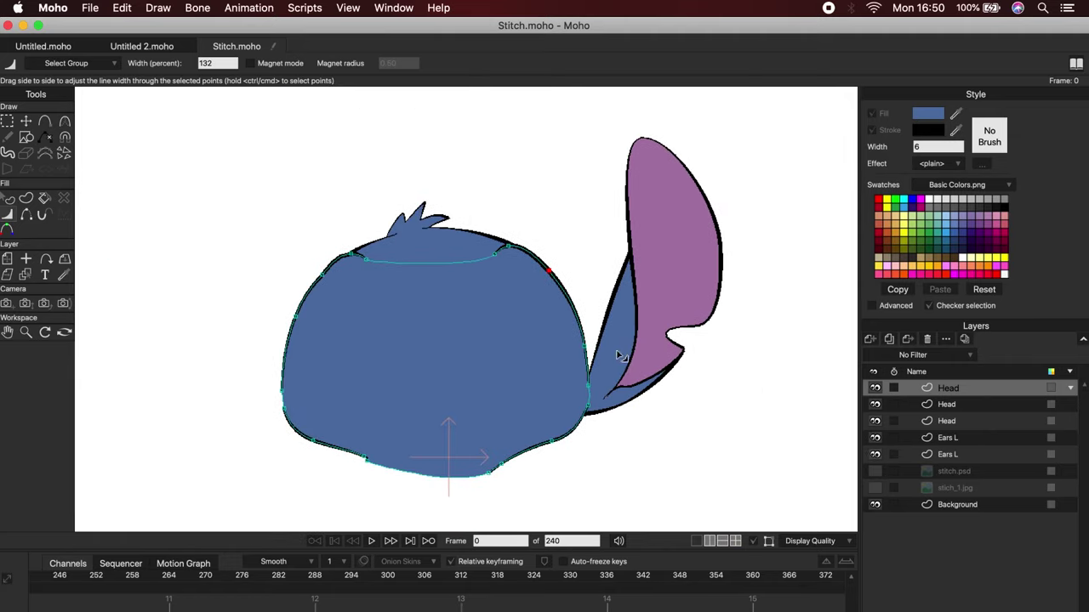
Render a preview of the current frame, examine the head and ear line work, and close the preview.
{"action": "left_click", "coordinate": [90, 8]}
{"action": "left_click", "coordinate": [146, 357]}
{"action": "left_click_drag", "start_coordinate": [783, 318], "coordinate": [766, 354]}
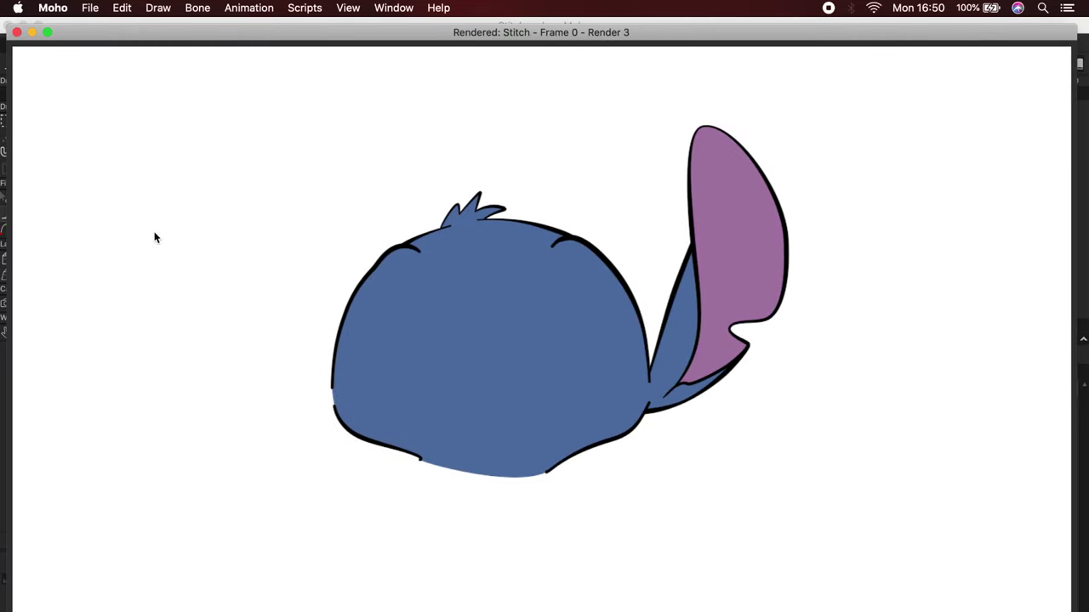
{"action": "left_click", "coordinate": [17, 32]}
Copy the lower Ears L layer and paste the duplicate directly above the stitch.psd layer.
{"action": "left_click", "coordinate": [969, 454]}
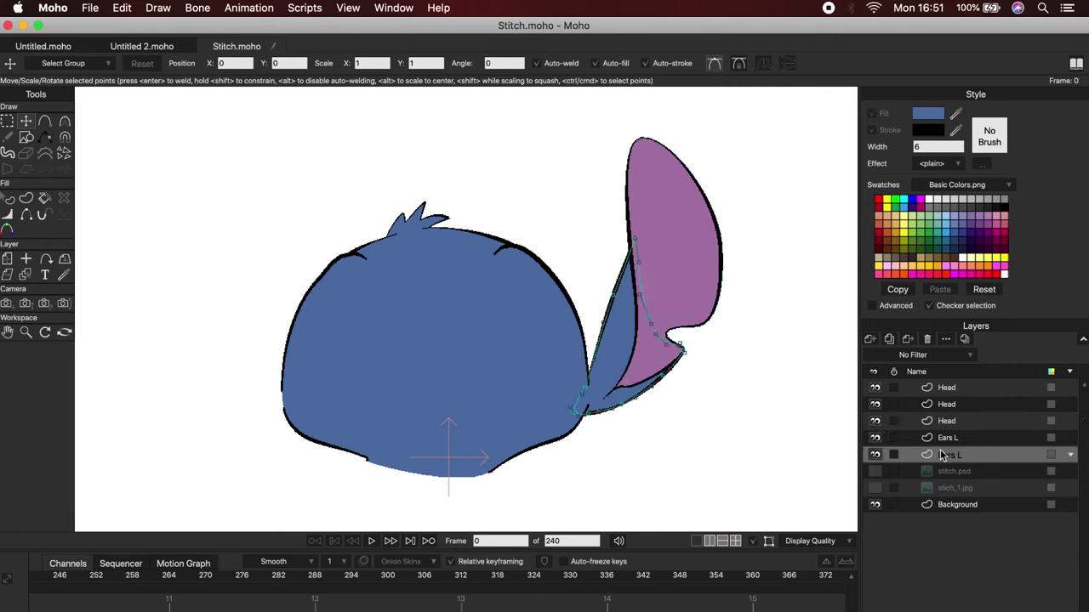
{"action": "left_click", "coordinate": [122, 7]}
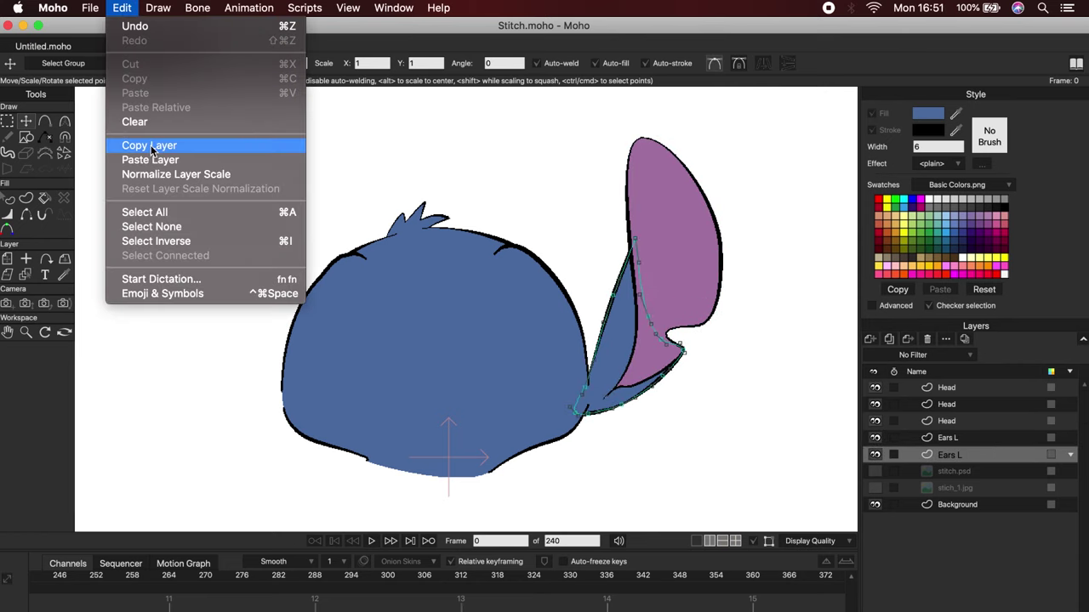
{"action": "left_click", "coordinate": [153, 147]}
{"action": "left_click", "coordinate": [992, 476]}
{"action": "left_click", "coordinate": [123, 7]}
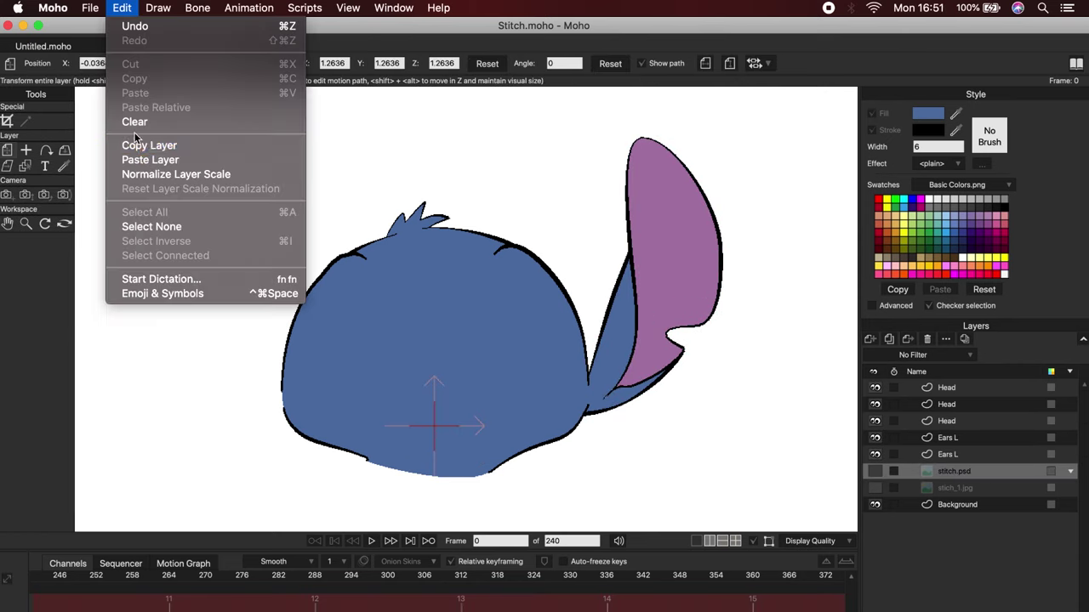
{"action": "left_click", "coordinate": [234, 160]}
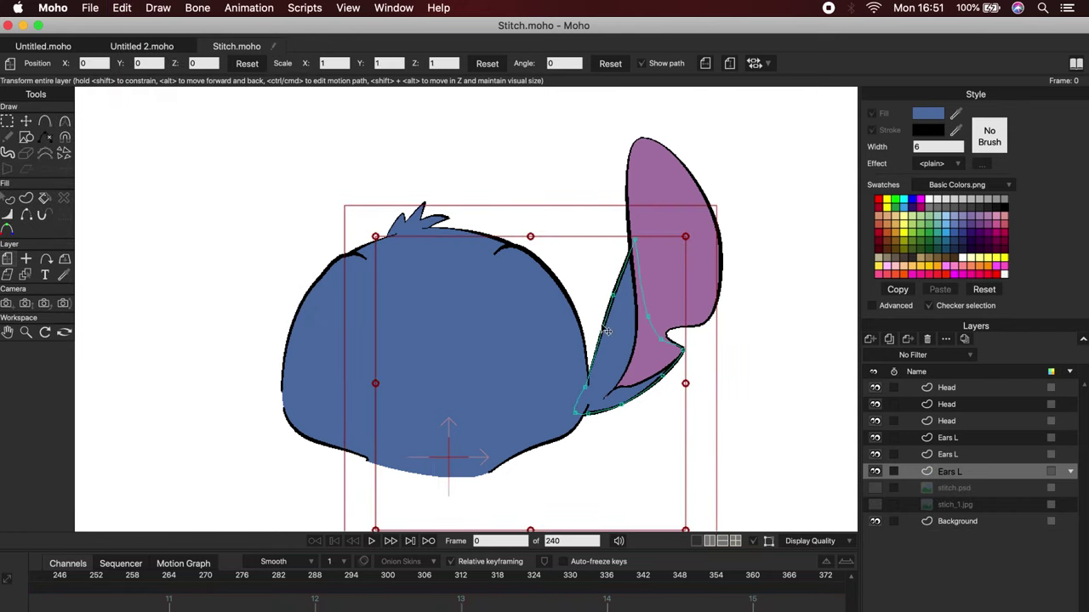
Flip the pasted ear layer horizontally, move it against the opposite side of the head, and rename it Ears R.
{"action": "left_click", "coordinate": [705, 64]}
{"action": "mouse_move", "coordinate": [272, 357]}
{"action": "left_mouse_down"}
{"action": "mouse_move", "coordinate": [243, 348]}
{"action": "mouse_move", "coordinate": [251, 353]}
{"action": "left_mouse_up"}
{"action": "double_click", "coordinate": [961, 478]}
{"action": "type", "text": "Ears R"}
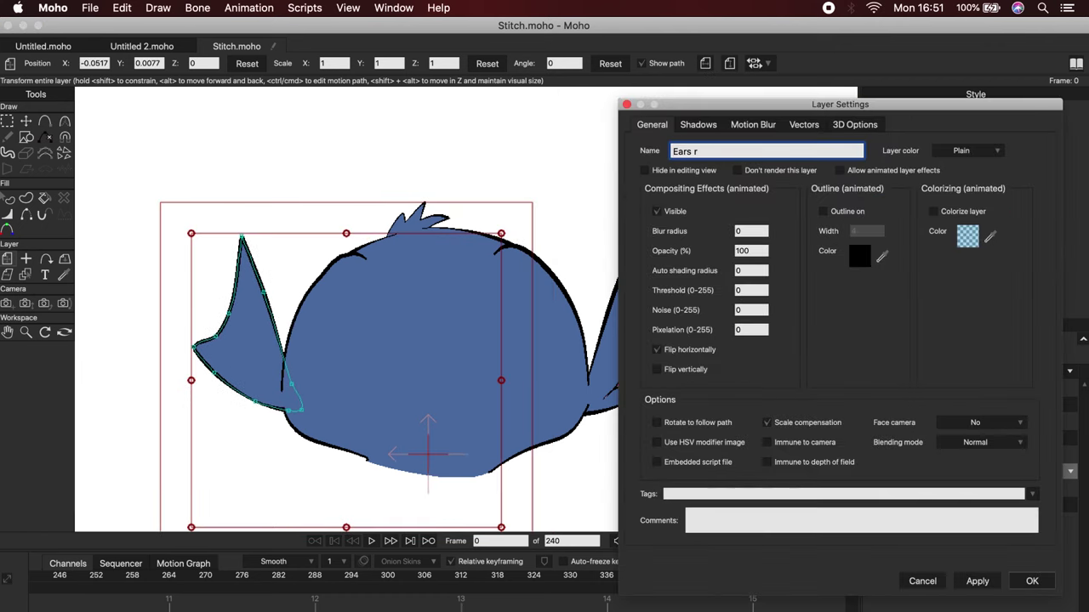
{"action": "key", "text": "Return"}
Copy the upper Ears L layer with the purple inner ear and paste it above the Ears R layer.
{"action": "left_click", "coordinate": [961, 438]}
{"action": "left_click", "coordinate": [123, 8]}
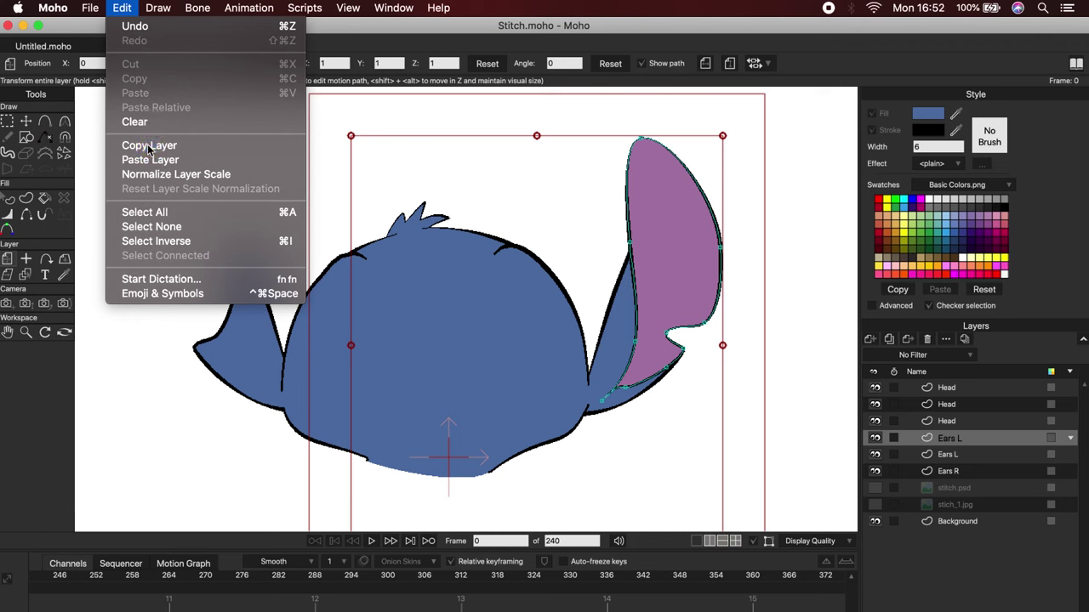
{"action": "left_click", "coordinate": [145, 148]}
{"action": "left_click", "coordinate": [948, 470]}
{"action": "left_click", "coordinate": [122, 8]}
{"action": "left_click", "coordinate": [145, 162]}
Flip the pasted inner-ear layer horizontally and move it outward over the Ears R shape.
{"action": "left_click", "coordinate": [704, 64]}
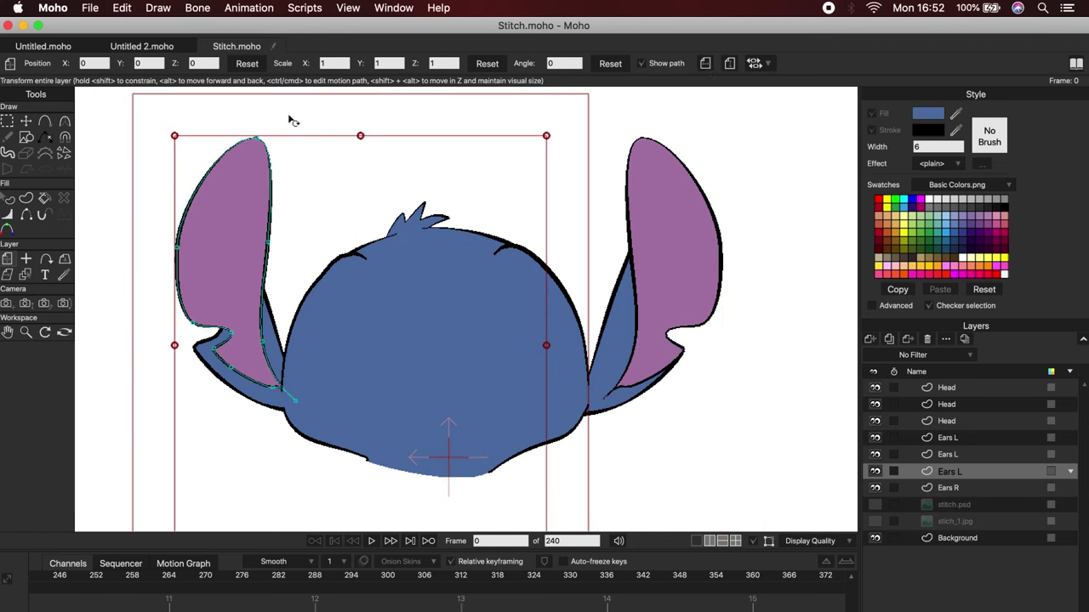
{"action": "key", "text": "t"}
{"action": "left_click_drag", "start_coordinate": [224, 265], "coordinate": [200, 261]}
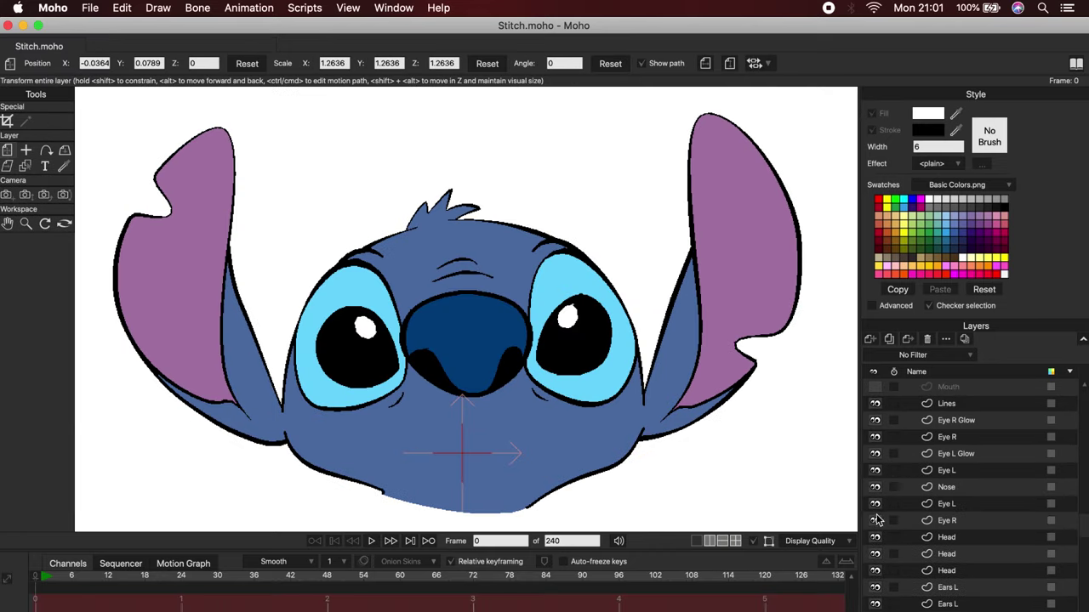
Hide the face, head and ear layers, and make only the Mouth, Tongue and Teeth layers visible.
{"action": "left_click_drag", "start_coordinate": [875, 420], "coordinate": [876, 609]}
{"action": "scroll", "coordinate": [875, 438], "scroll_direction": "up", "scroll_amount": 2}
{"action": "left_click_drag", "start_coordinate": [876, 439], "coordinate": [873, 423]}
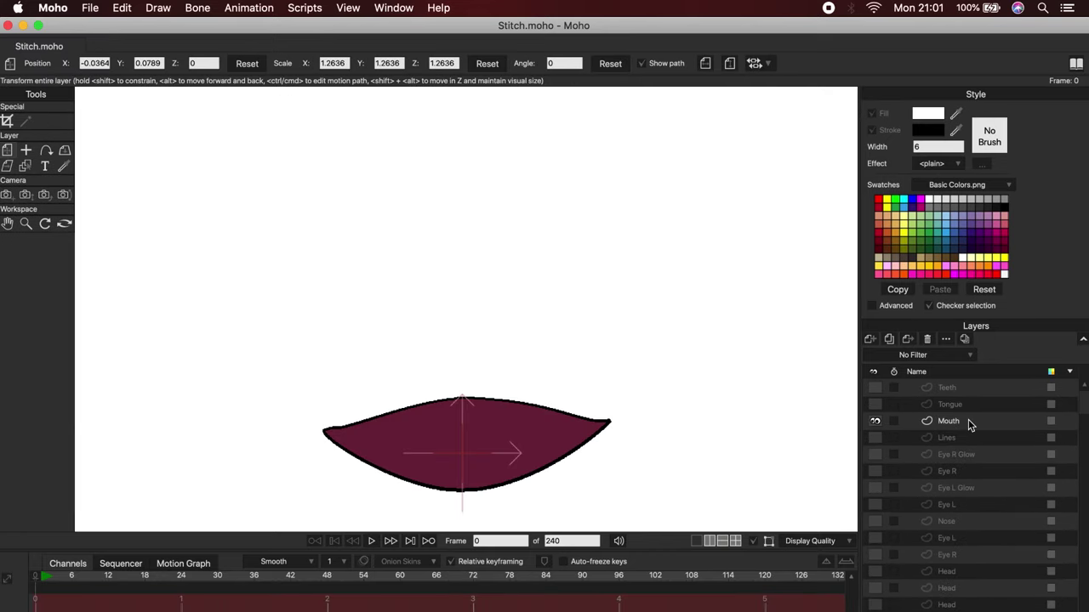
{"action": "left_click", "coordinate": [876, 406]}
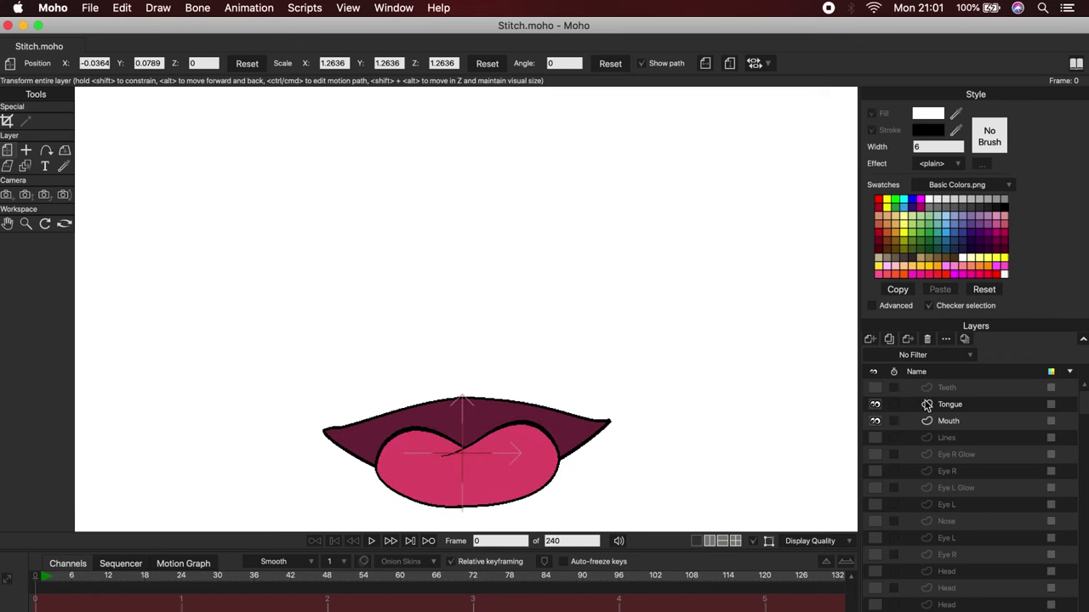
{"action": "left_click", "coordinate": [876, 389]}
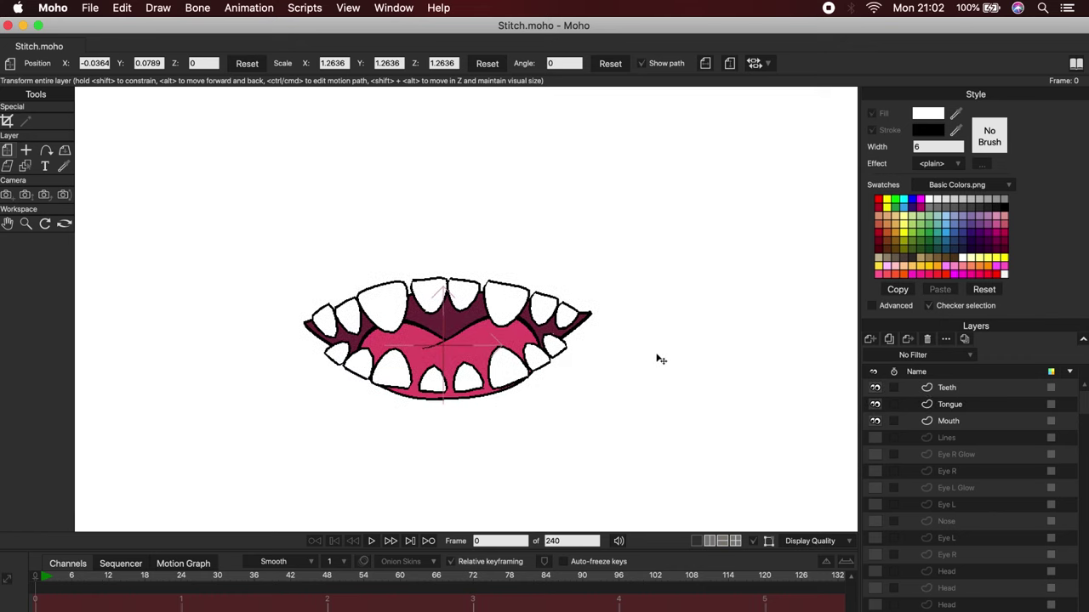
Group the Teeth, Tongue and Mouth layers together and name the group Mouth.
{"action": "left_click_drag", "start_coordinate": [685, 393], "coordinate": [657, 357]}
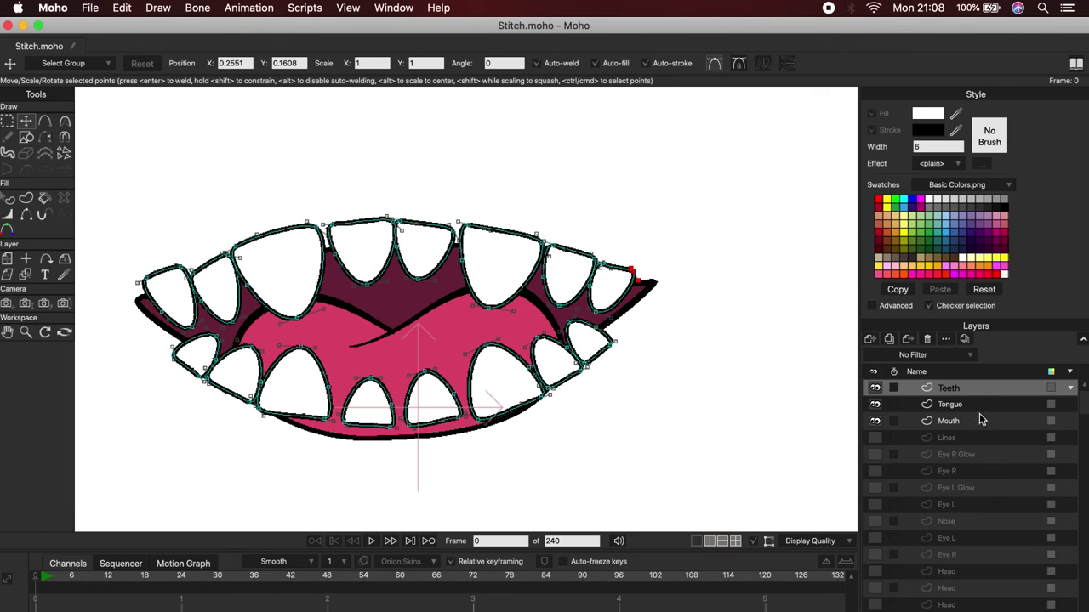
{"action": "left_click", "coordinate": [944, 421]}
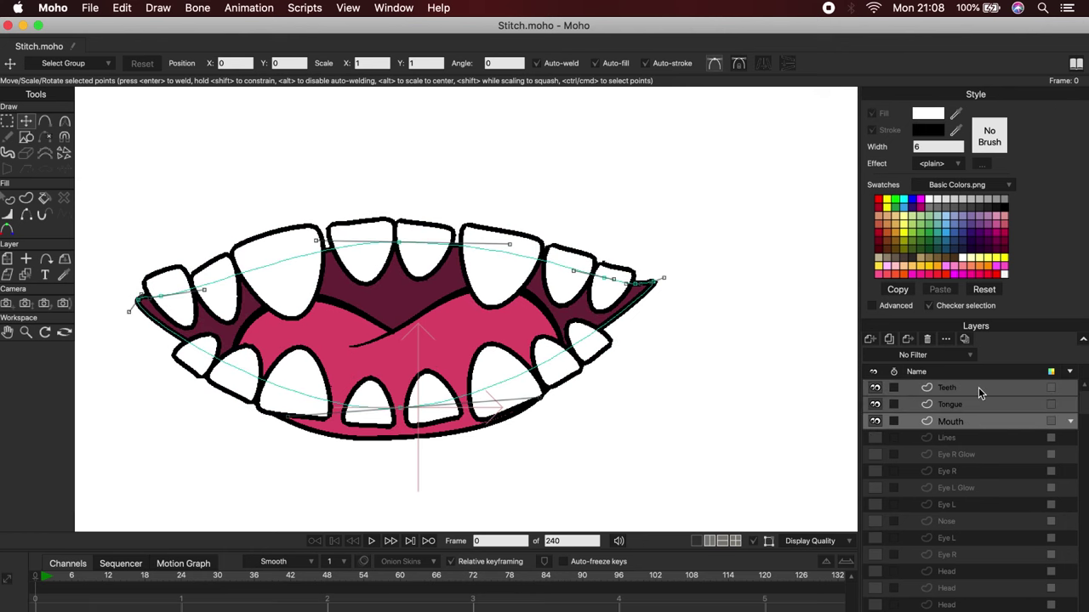
{"action": "right_click", "coordinate": [978, 387]}
{"action": "left_click", "coordinate": [1020, 437]}
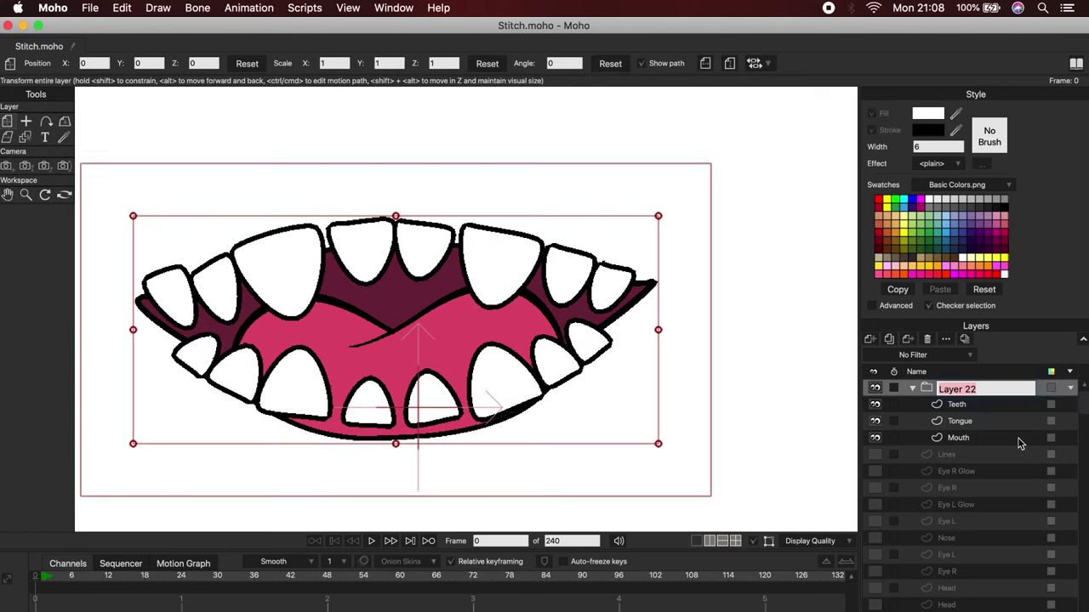
{"action": "type", "text": "Mouth"}
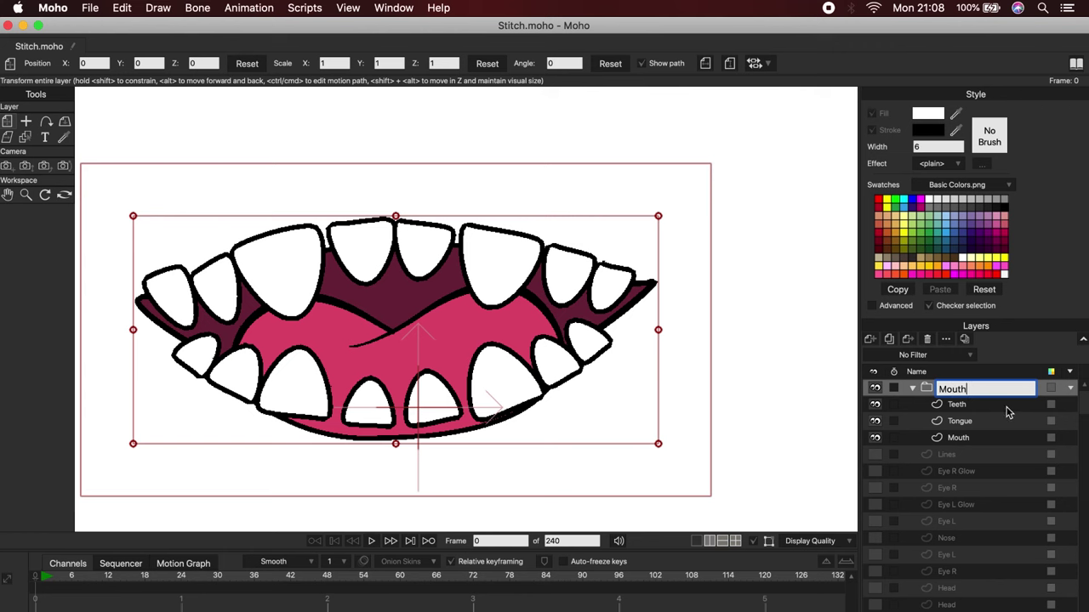
{"action": "left_click", "coordinate": [1004, 409]}
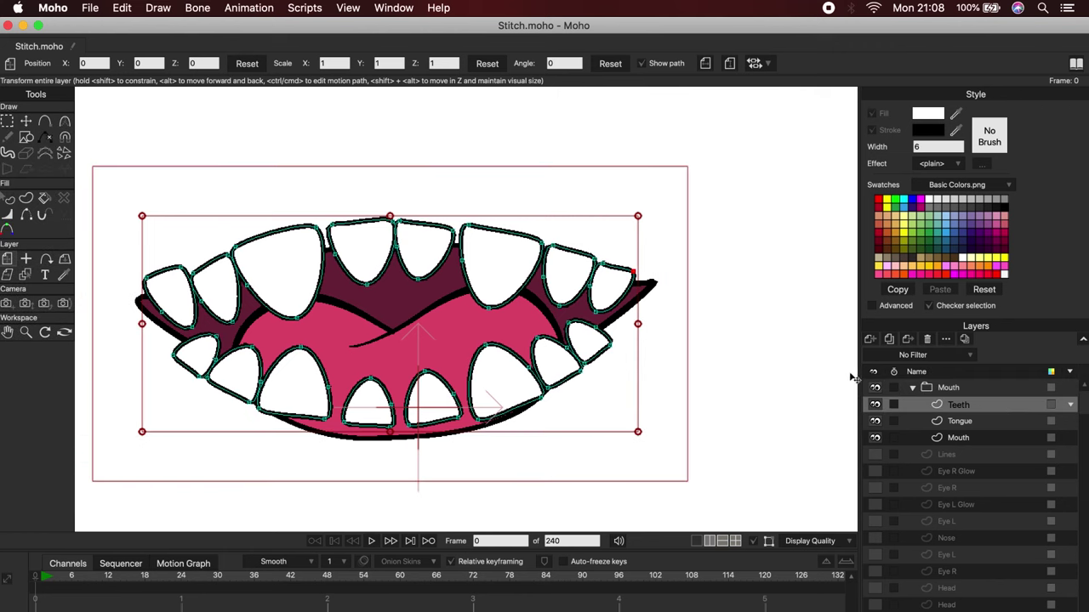
Set the Mouth group's group mask to Hide all in its masking settings.
{"action": "left_click", "coordinate": [996, 394]}
{"action": "double_click", "coordinate": [1012, 391]}
{"action": "left_click", "coordinate": [812, 126]}
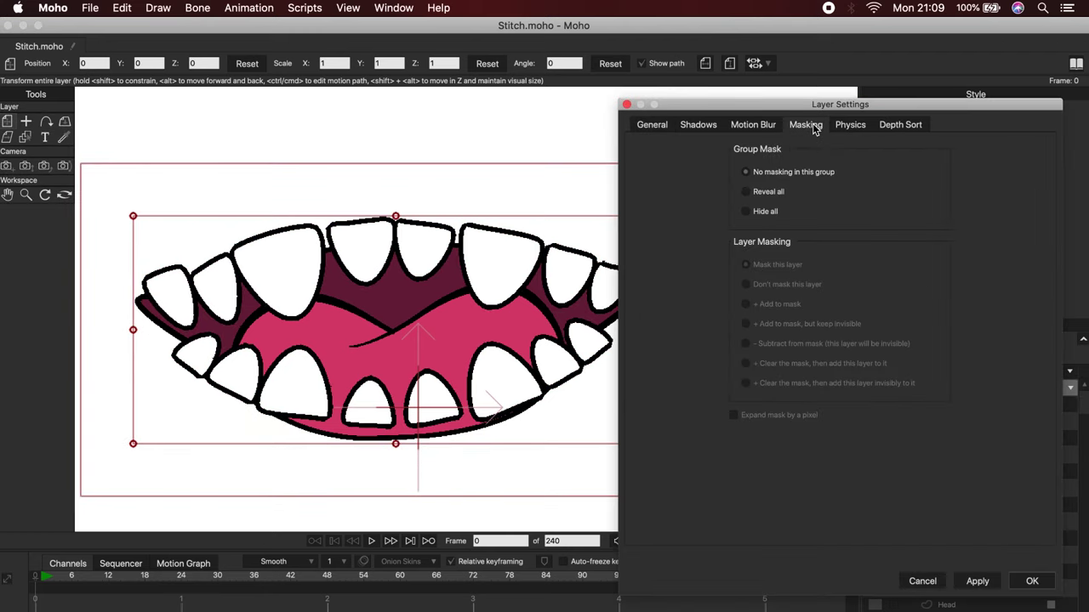
{"action": "left_click", "coordinate": [979, 581]}
{"action": "left_click", "coordinate": [1029, 582]}
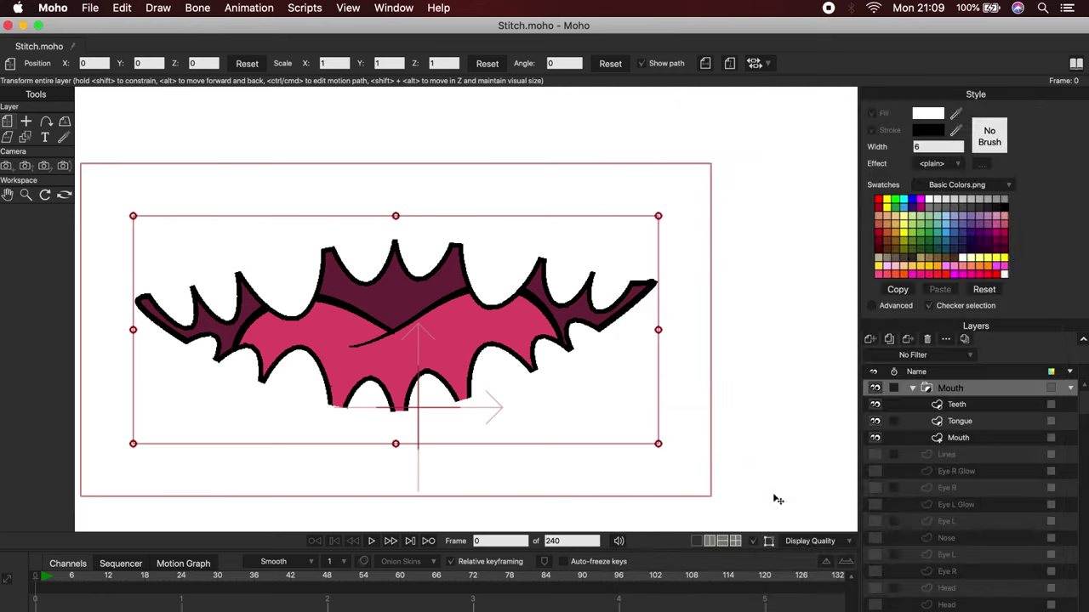
Enable Exclude strokes in the masking settings of the Mouth layer inside the Mouth group, keeping + Add to mask.
{"action": "left_click", "coordinate": [977, 440]}
{"action": "double_click", "coordinate": [991, 439]}
{"action": "left_click", "coordinate": [806, 125]}
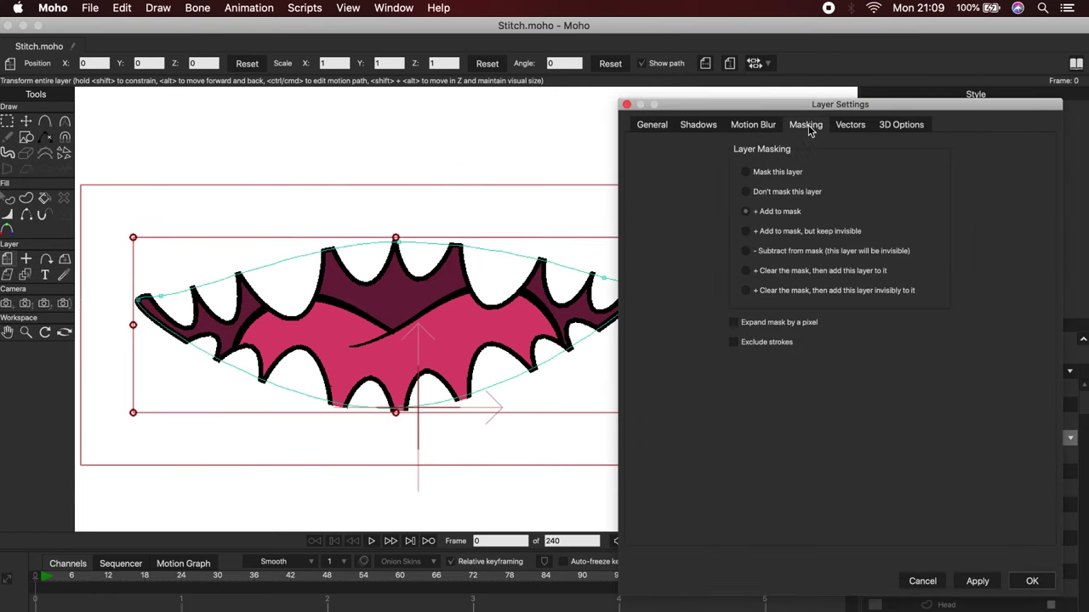
{"action": "left_click", "coordinate": [978, 581]}
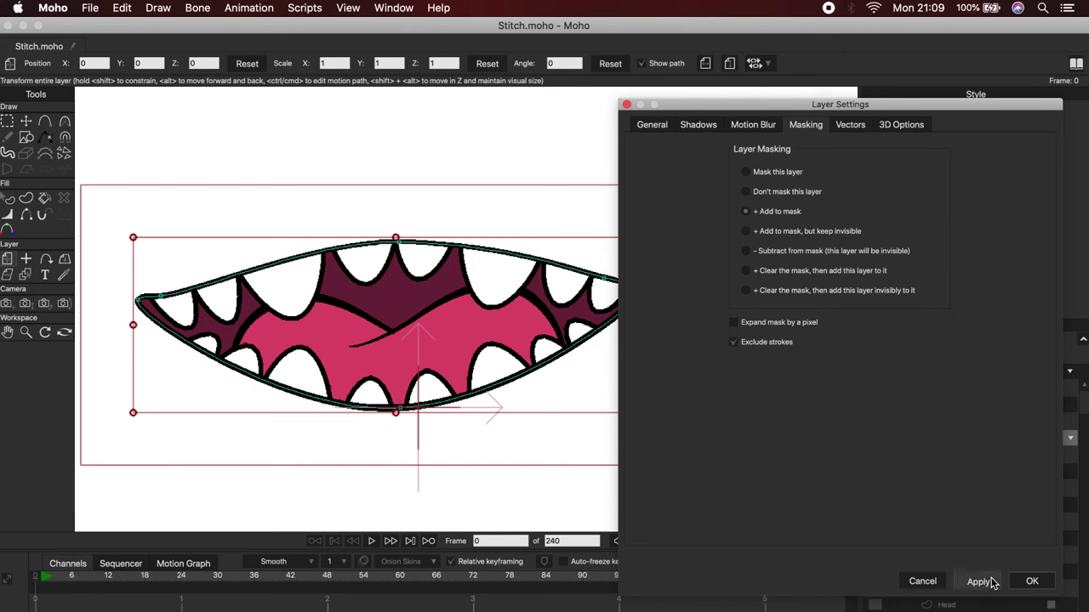
{"action": "left_click", "coordinate": [1031, 582]}
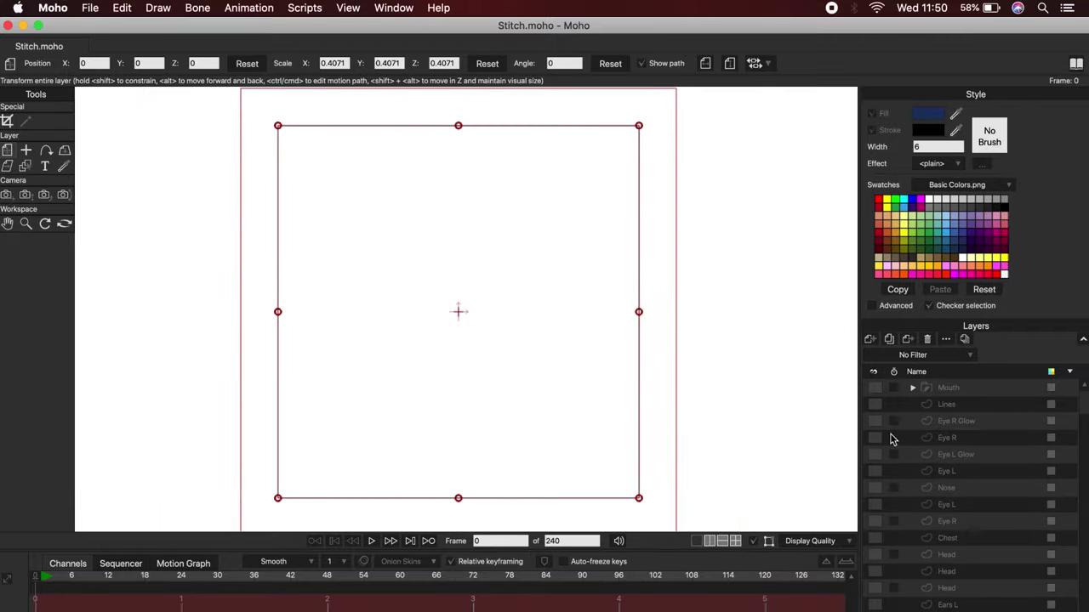
Show the head, ear, body, leg, arm and Chest layers, and display the Chest shape's points with Transform Points.
{"action": "left_click_drag", "start_coordinate": [875, 603], "coordinate": [876, 423]}
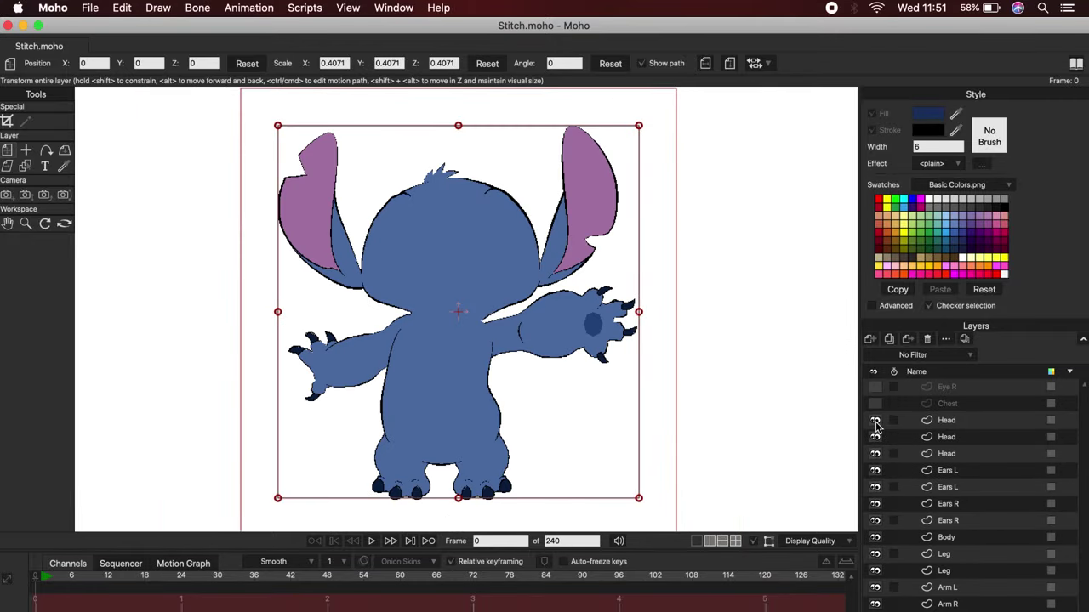
{"action": "scroll", "coordinate": [943, 443], "scroll_direction": "up", "scroll_amount": 5}
{"action": "left_click", "coordinate": [877, 538]}
{"action": "scroll", "coordinate": [478, 417], "scroll_direction": "up", "scroll_amount": 5}
{"action": "left_click", "coordinate": [948, 538]}
{"action": "left_click", "coordinate": [26, 214]}
{"action": "left_click", "coordinate": [337, 177]}
{"action": "left_click", "coordinate": [28, 120]}
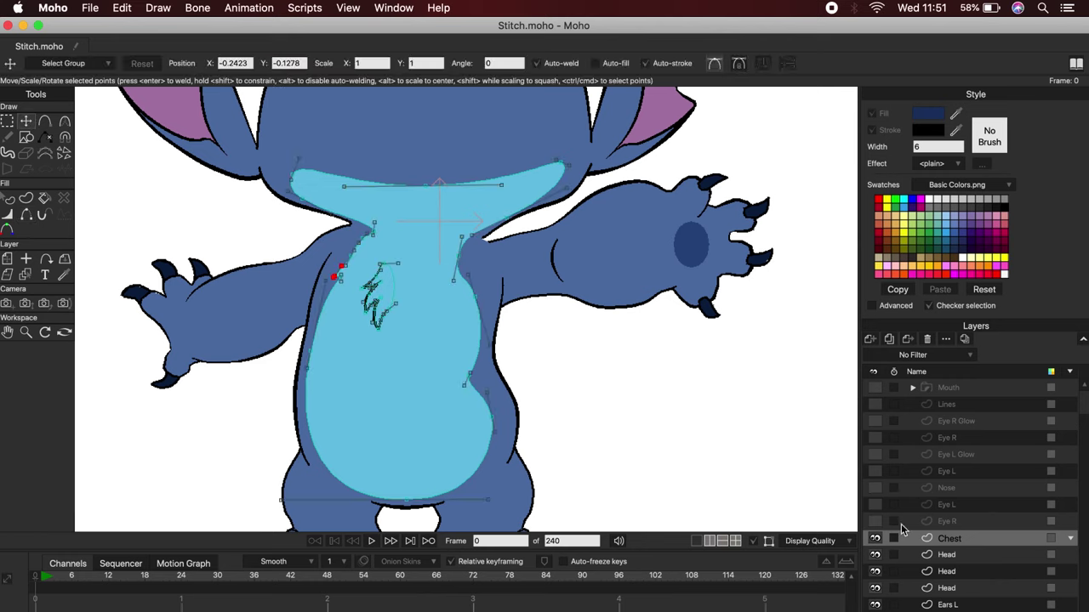
Make the remaining face layers visible, from both eyes and the nose up to the Mouth group.
{"action": "left_click", "coordinate": [875, 522]}
{"action": "scroll", "coordinate": [677, 504], "scroll_direction": "down", "scroll_amount": 3}
{"action": "left_click", "coordinate": [875, 505]}
{"action": "left_click", "coordinate": [875, 488]}
{"action": "left_click_drag", "start_coordinate": [877, 477], "coordinate": [875, 387]}
{"action": "scroll", "coordinate": [741, 357], "scroll_direction": "down", "scroll_amount": 2}
Render a preview of the current frame, inspect the full character's line work up close, and close the preview.
{"action": "left_click", "coordinate": [89, 8]}
{"action": "left_click", "coordinate": [113, 355]}
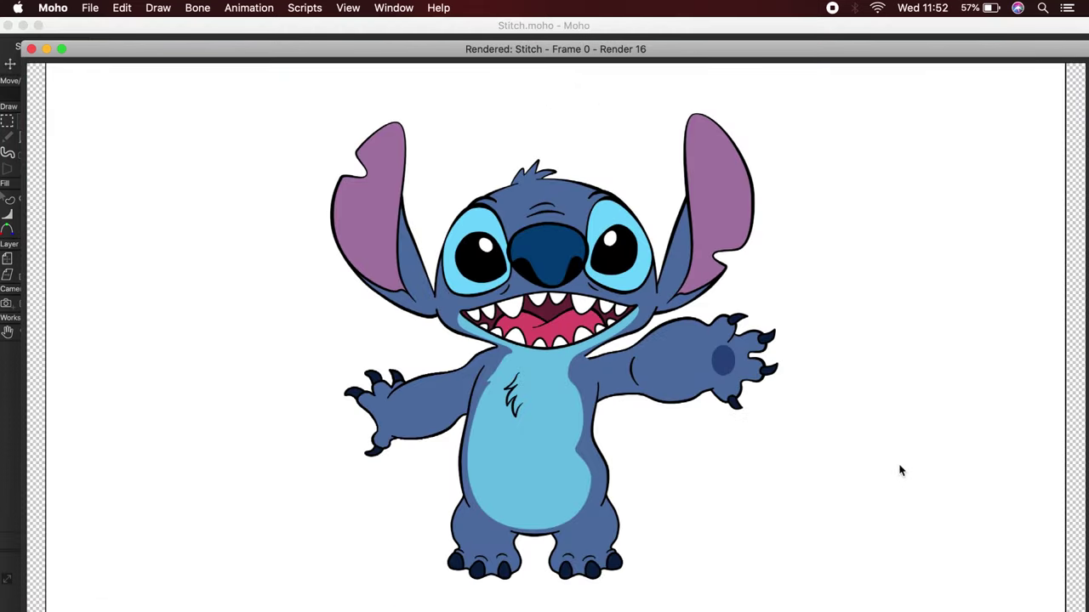
{"action": "scroll", "coordinate": [595, 362], "scroll_direction": "up", "scroll_amount": 3}
{"action": "scroll", "coordinate": [611, 354], "scroll_direction": "up", "scroll_amount": 3}
{"action": "scroll", "coordinate": [568, 206], "scroll_direction": "down", "scroll_amount": 8}
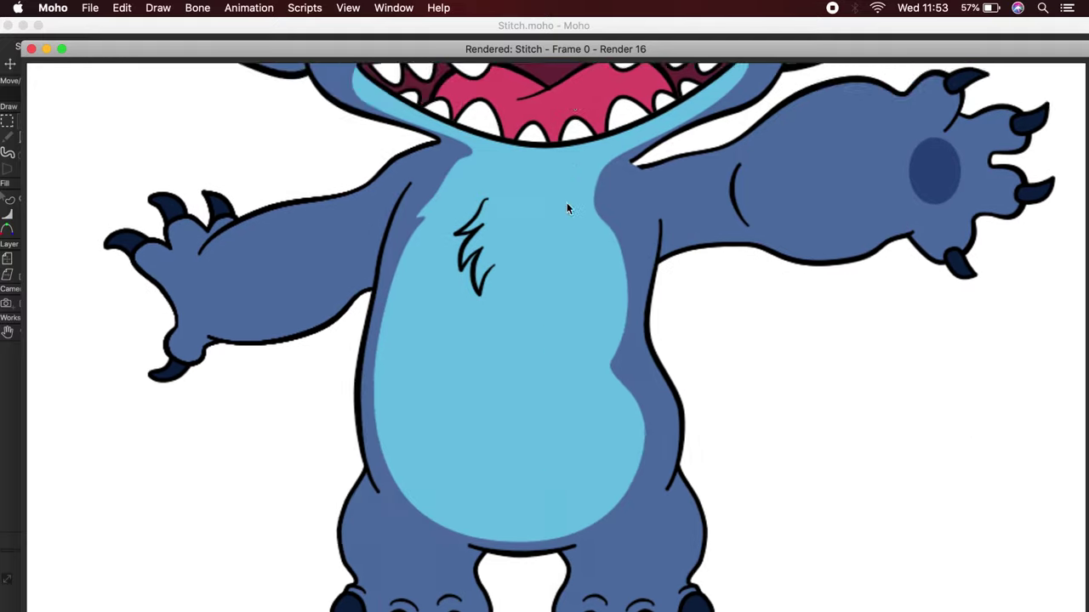
{"action": "left_click", "coordinate": [31, 49]}
Slightly shift the Arm L outline point where the arm meets the neck.
{"action": "scroll", "coordinate": [508, 312], "scroll_direction": "up", "scroll_amount": 5}
{"action": "scroll", "coordinate": [951, 528], "scroll_direction": "down", "scroll_amount": 3}
{"action": "left_click", "coordinate": [947, 588]}
{"action": "mouse_move", "coordinate": [560, 379]}
{"action": "left_mouse_down"}
{"action": "mouse_move", "coordinate": [543, 414]}
{"action": "mouse_move", "coordinate": [571, 370]}
{"action": "mouse_move", "coordinate": [549, 371]}
{"action": "left_mouse_up"}
{"action": "scroll", "coordinate": [950, 561], "scroll_direction": "down", "scroll_amount": 2}
{"action": "left_click", "coordinate": [950, 589]}
Taper the topmost Head layer's stroke at its end point beside the neck and Arm L with the Line Width tool.
{"action": "left_click", "coordinate": [947, 422]}
{"action": "scroll", "coordinate": [563, 379], "scroll_direction": "up", "scroll_amount": 5}
{"action": "left_click", "coordinate": [8, 214]}
{"action": "left_click_drag", "start_coordinate": [476, 399], "coordinate": [408, 400]}
{"action": "left_click", "coordinate": [26, 121]}
{"action": "scroll", "coordinate": [565, 407], "scroll_direction": "down", "scroll_amount": 3}
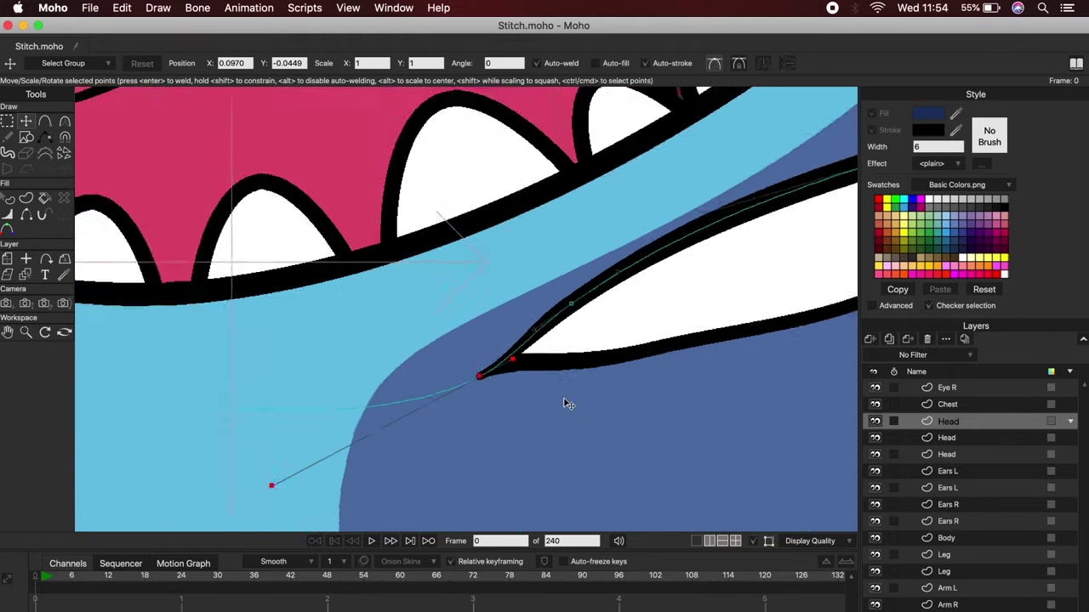
Taper the Arm L stroke at its end point beside the neck with the Line Width tool.
{"action": "left_click", "coordinate": [948, 588]}
{"action": "left_click", "coordinate": [8, 214]}
{"action": "mouse_move", "coordinate": [527, 409]}
{"action": "left_mouse_down"}
{"action": "mouse_move", "coordinate": [459, 408]}
{"action": "mouse_move", "coordinate": [460, 394]}
{"action": "mouse_move", "coordinate": [432, 389]}
{"action": "left_mouse_up"}
{"action": "left_click", "coordinate": [27, 124]}
Inspect the Head and Arm R outlines around the neck and render a preview of the frame.
{"action": "left_click", "coordinate": [947, 422]}
{"action": "scroll", "coordinate": [690, 423], "scroll_direction": "down", "scroll_amount": 5}
{"action": "left_click", "coordinate": [947, 605]}
{"action": "scroll", "coordinate": [698, 451], "scroll_direction": "up", "scroll_amount": 5}
{"action": "left_click", "coordinate": [948, 555]}
{"action": "left_click", "coordinate": [951, 588]}
{"action": "left_click", "coordinate": [9, 216]}
{"action": "scroll", "coordinate": [442, 391], "scroll_direction": "down", "scroll_amount": 5}
{"action": "left_click", "coordinate": [947, 605]}
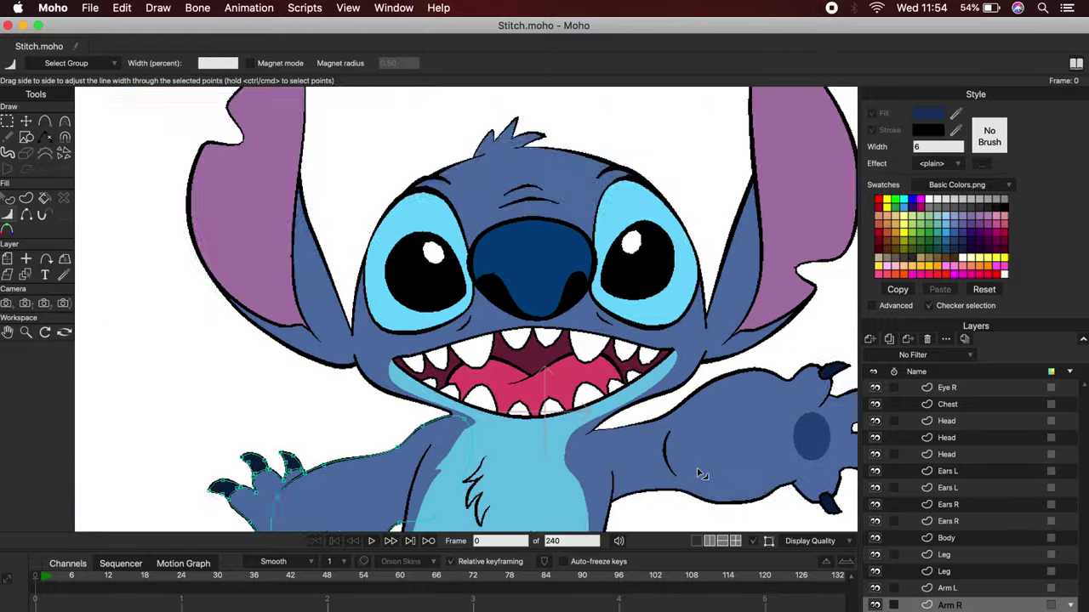
{"action": "key", "text": "super+r"}
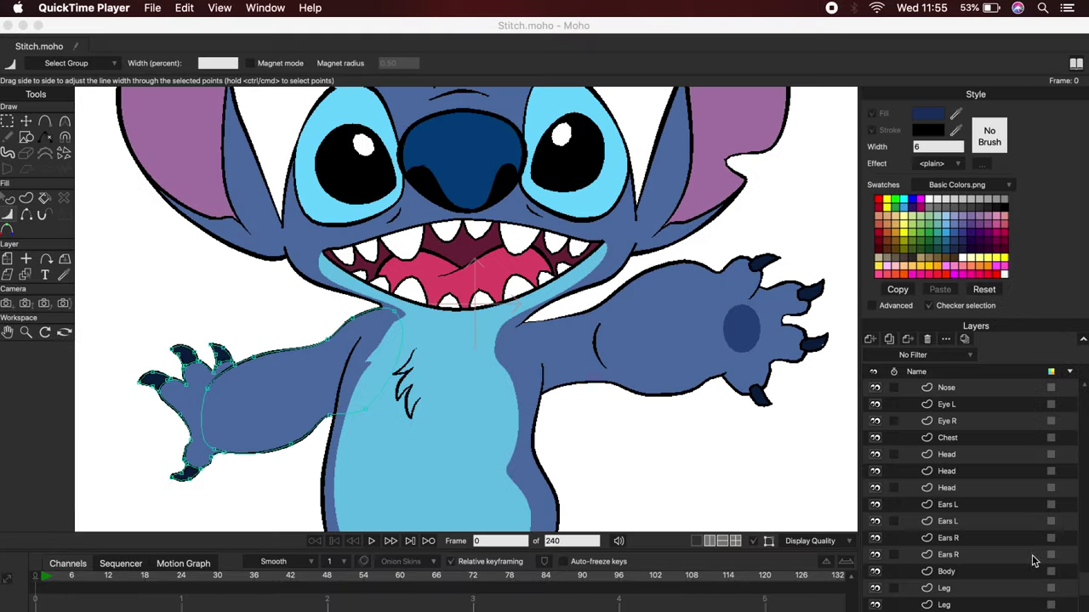
Group all of the character's layers, from the Mouth group down, and name the new group Stitch.
{"action": "scroll", "coordinate": [975, 476], "scroll_direction": "up", "scroll_amount": 5}
{"action": "left_click", "coordinate": [976, 388]}
{"action": "left_click", "coordinate": [976, 388]}
{"action": "key", "text": "super+a"}
{"action": "scroll", "coordinate": [990, 529], "scroll_direction": "down", "scroll_amount": 5}
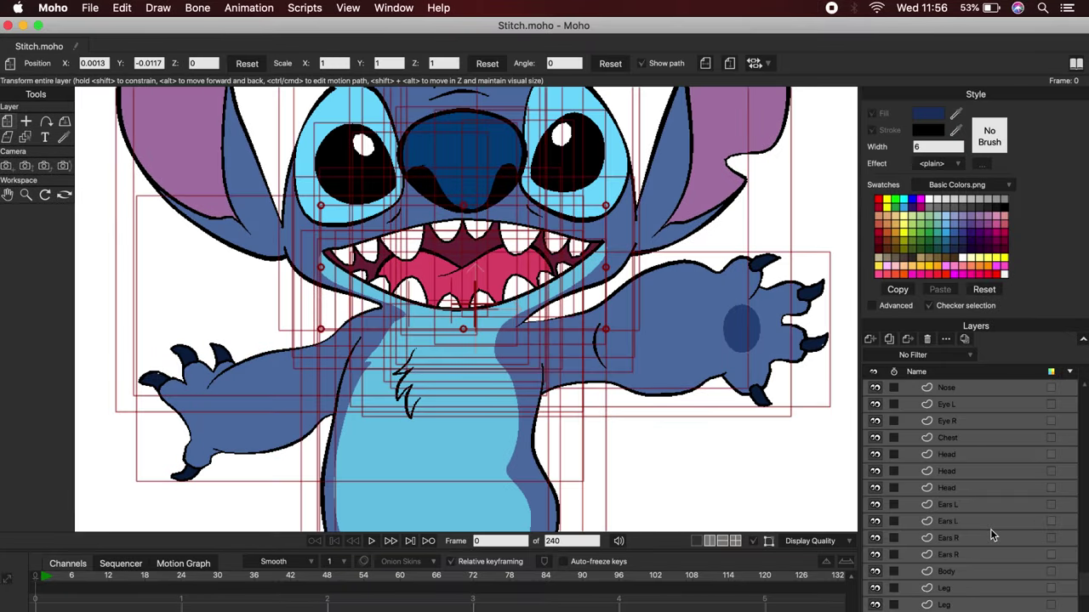
{"action": "scroll", "coordinate": [991, 534], "scroll_direction": "up", "scroll_amount": 3}
{"action": "right_click", "coordinate": [987, 388]}
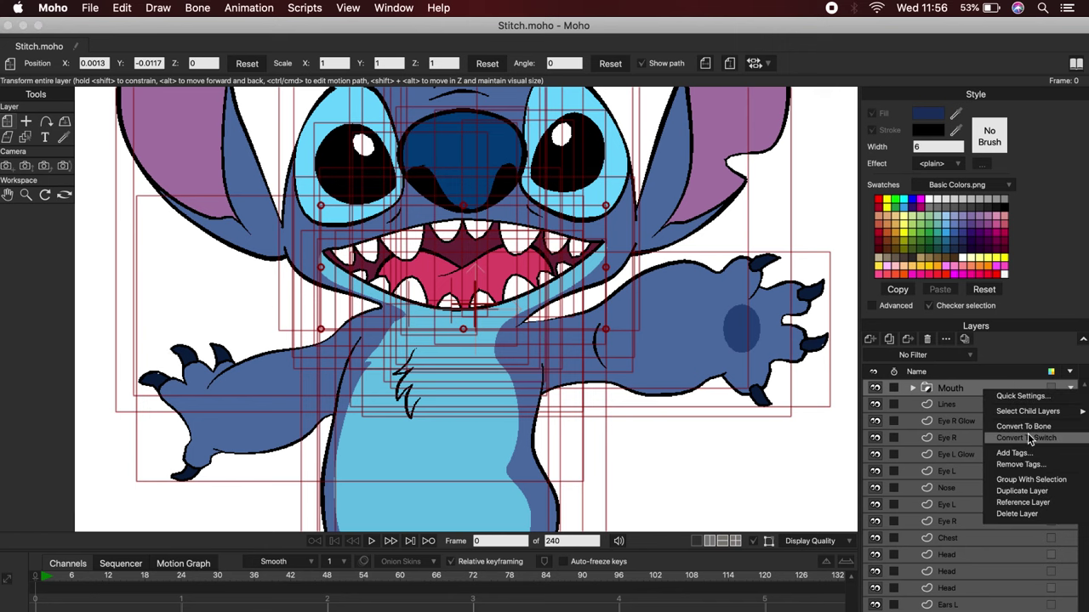
{"action": "left_click", "coordinate": [1030, 480]}
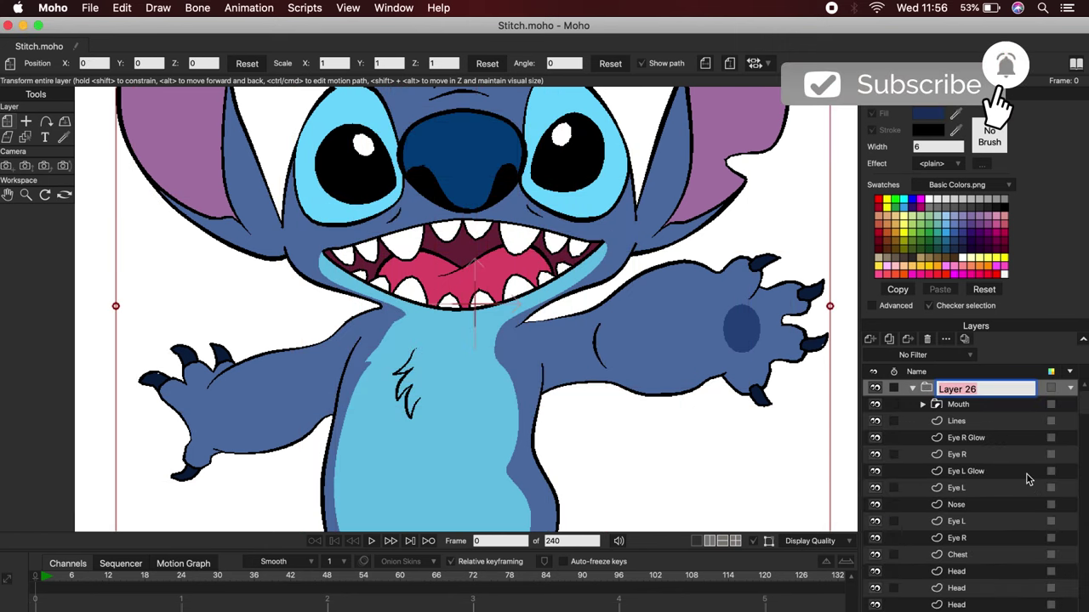
{"action": "type", "text": "S"}
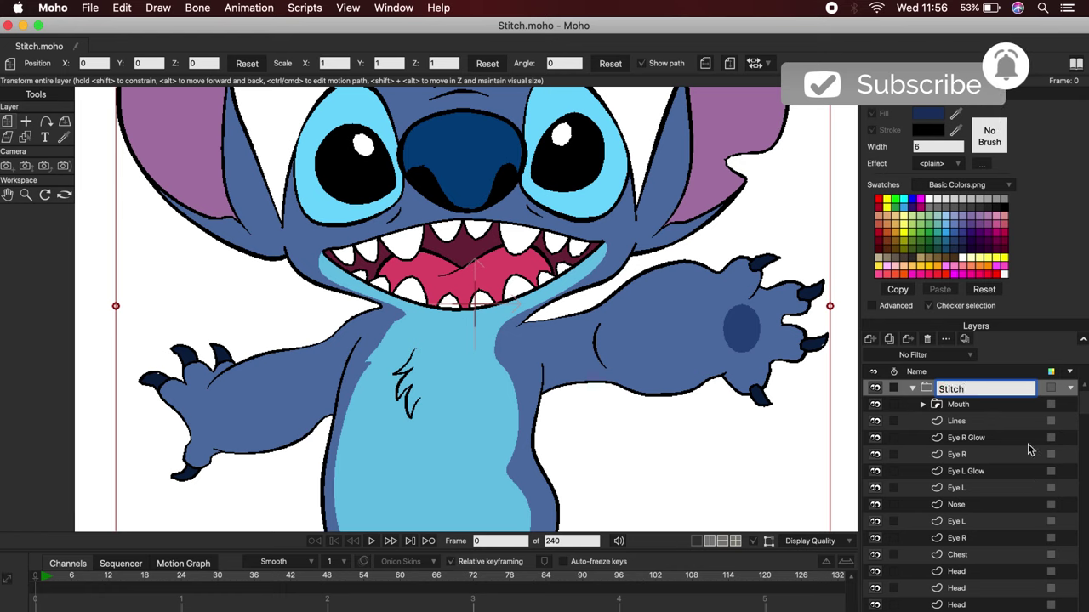
{"action": "type", "text": "titch"}
{"action": "left_click", "coordinate": [985, 405]}
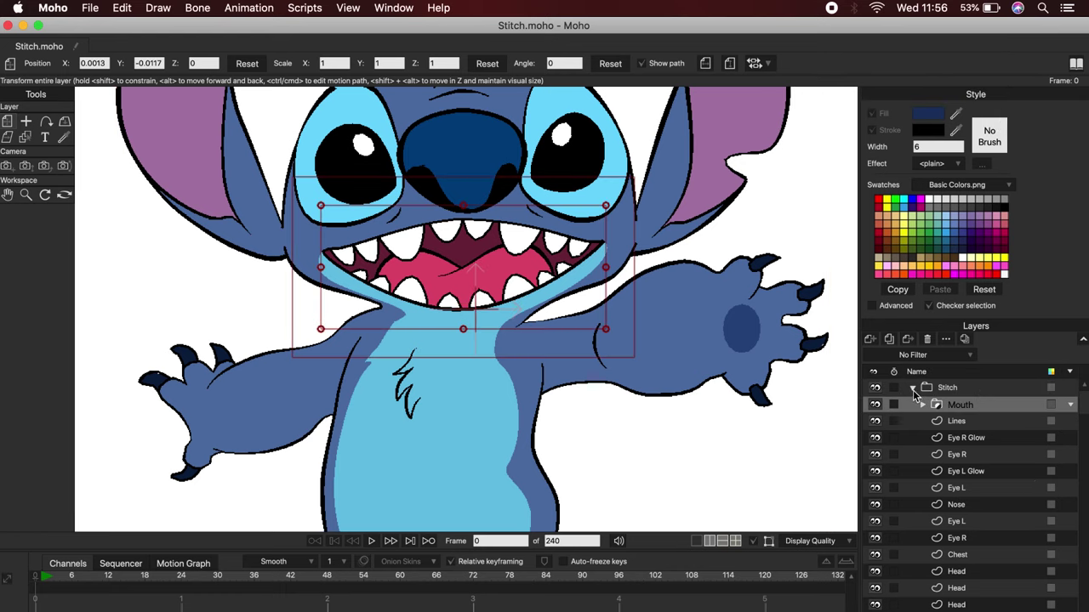
Convert the Stitch group layer to a bone layer.
{"action": "left_click", "coordinate": [912, 389]}
{"action": "left_click", "coordinate": [913, 390]}
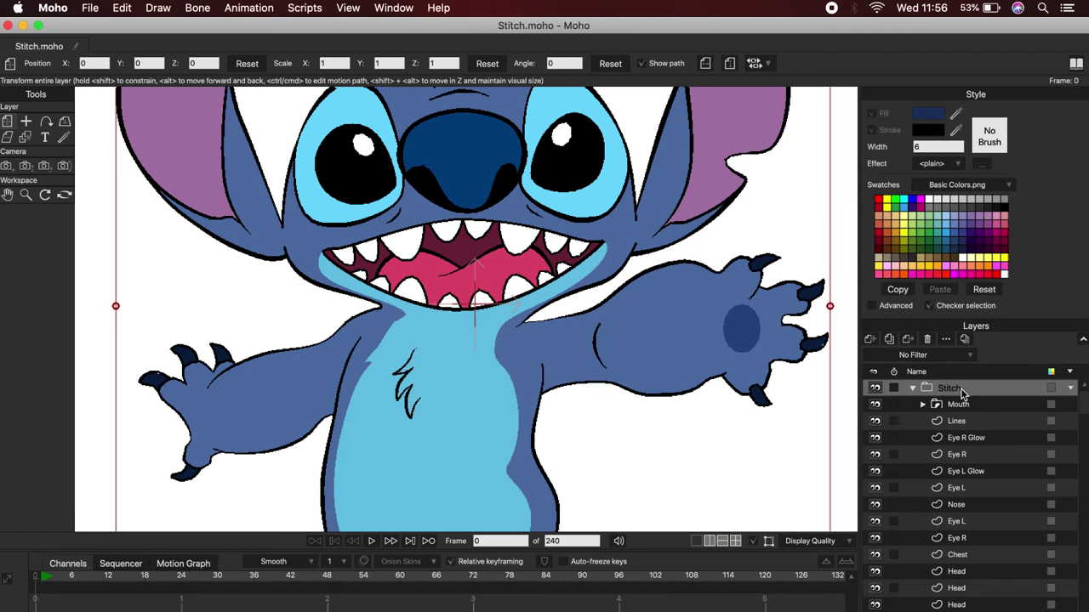
{"action": "right_click", "coordinate": [975, 391]}
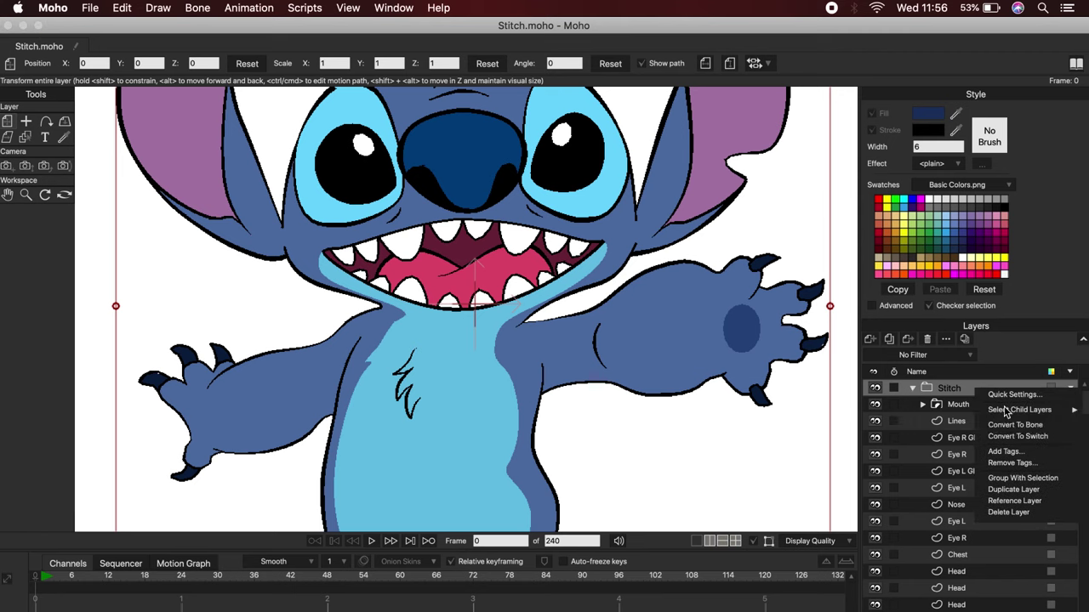
{"action": "left_click", "coordinate": [1060, 432]}
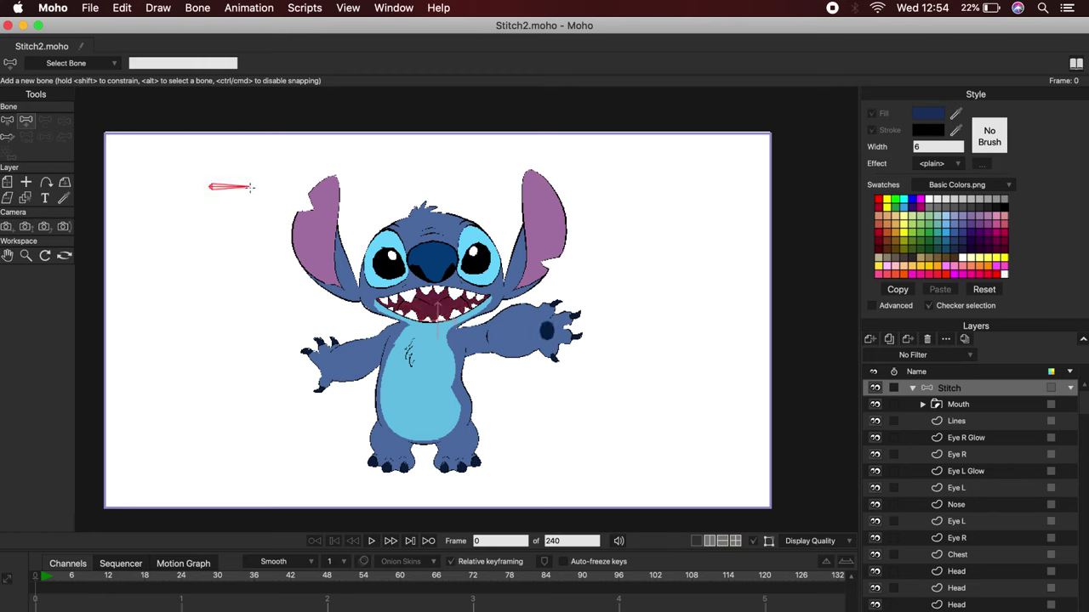
Set the strength of the small bone beside the character to 0 and name it Blink.
{"action": "left_click", "coordinate": [46, 136]}
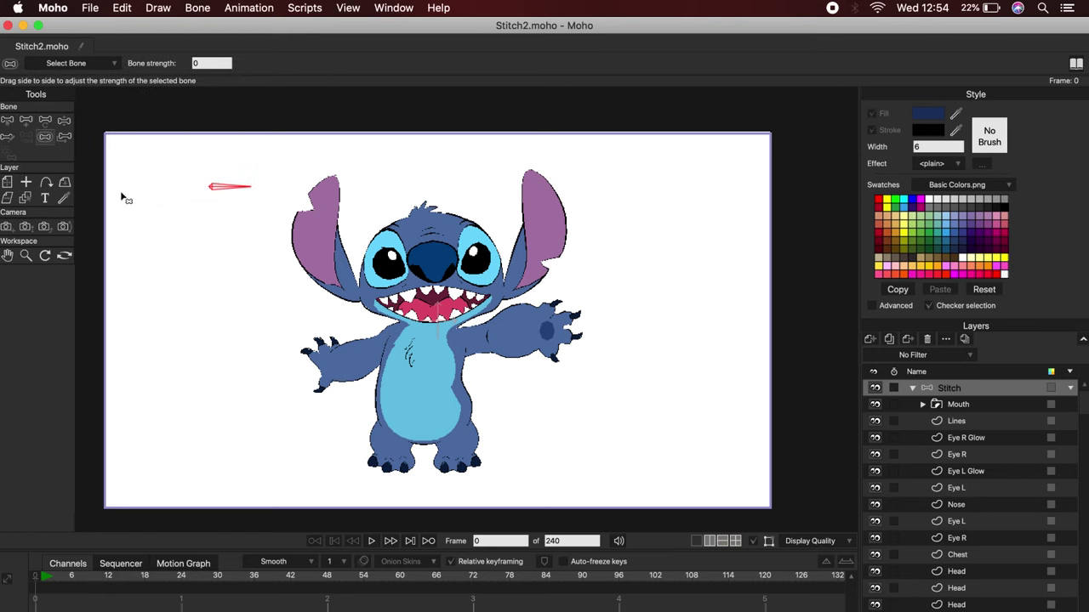
{"action": "left_click", "coordinate": [7, 121]}
{"action": "left_click", "coordinate": [229, 63]}
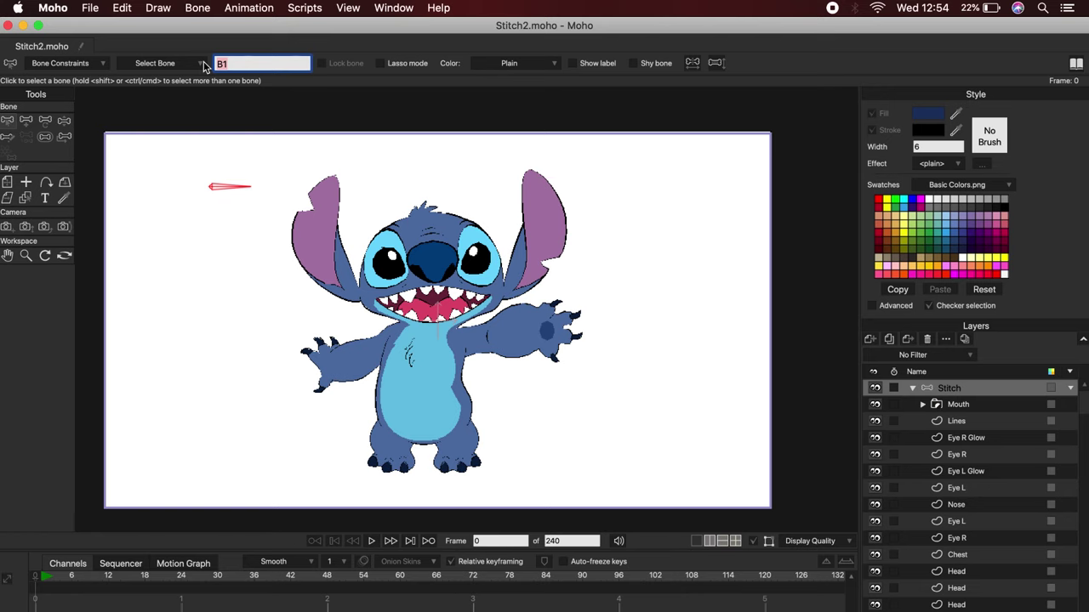
{"action": "type", "text": "Blink"}
Try the Blue, Orange and Green colours on the Blink bone and return it to Plain.
{"action": "left_click", "coordinate": [557, 64]}
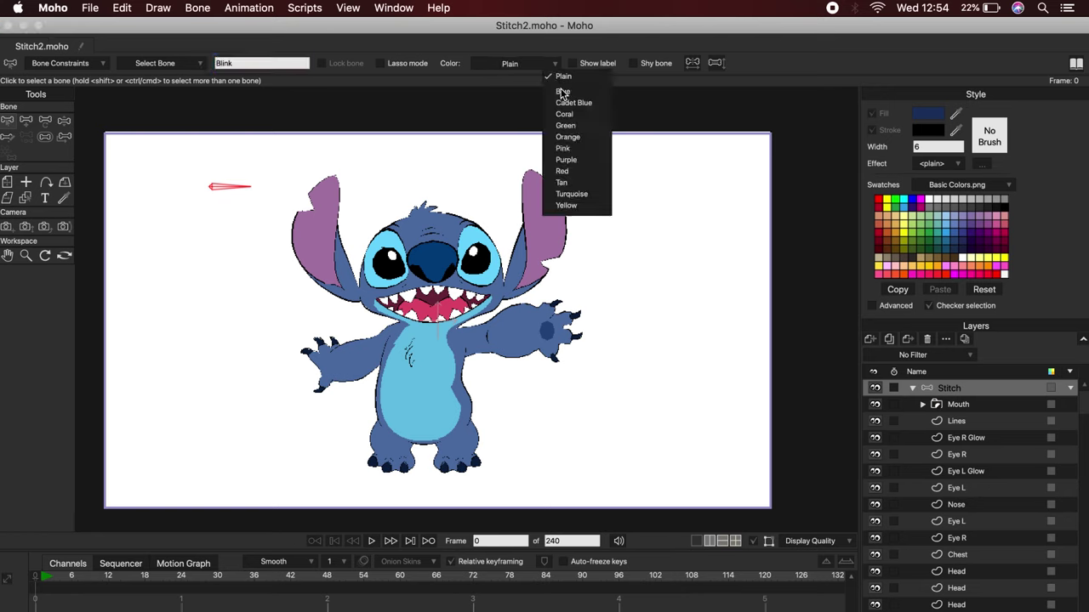
{"action": "left_click", "coordinate": [562, 91]}
{"action": "left_click", "coordinate": [539, 63]}
{"action": "left_click", "coordinate": [553, 136]}
{"action": "left_click", "coordinate": [542, 65]}
{"action": "left_click", "coordinate": [555, 126]}
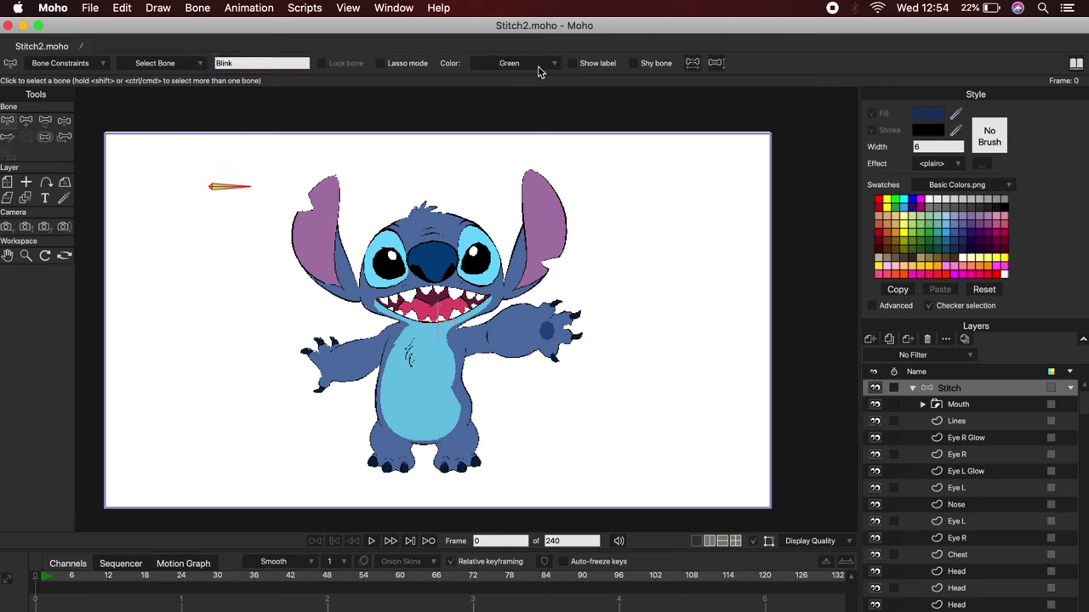
{"action": "left_click", "coordinate": [540, 66]}
{"action": "left_click", "coordinate": [554, 76]}
Show the Blink bone's label and enable its angle constraints from -90 to 90 degrees.
{"action": "left_click", "coordinate": [100, 65]}
{"action": "left_click", "coordinate": [35, 82]}
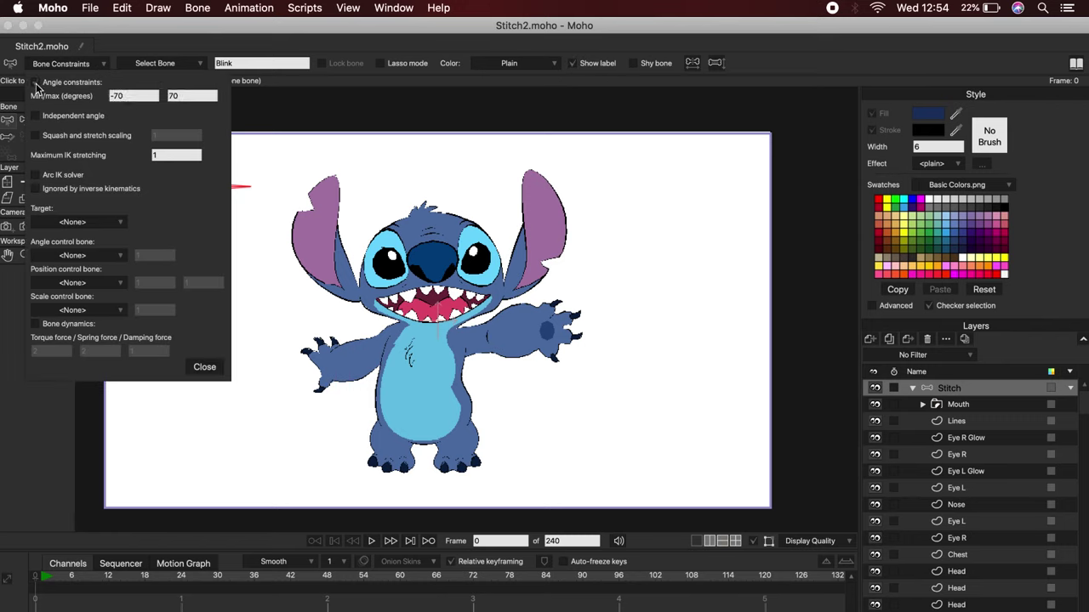
{"action": "key", "text": "Tab"}
{"action": "type", "text": "9"}
{"action": "left_click", "coordinate": [205, 367]}
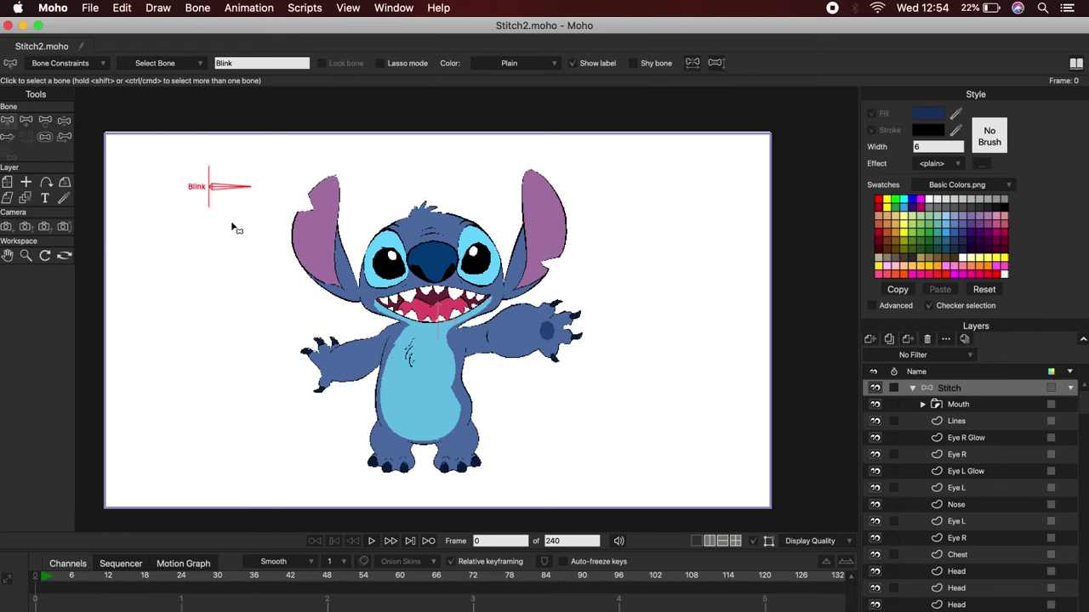
Add a horizontal control bone named Mouth below Blink, with its own strength and constraints.
{"action": "left_click", "coordinate": [26, 120]}
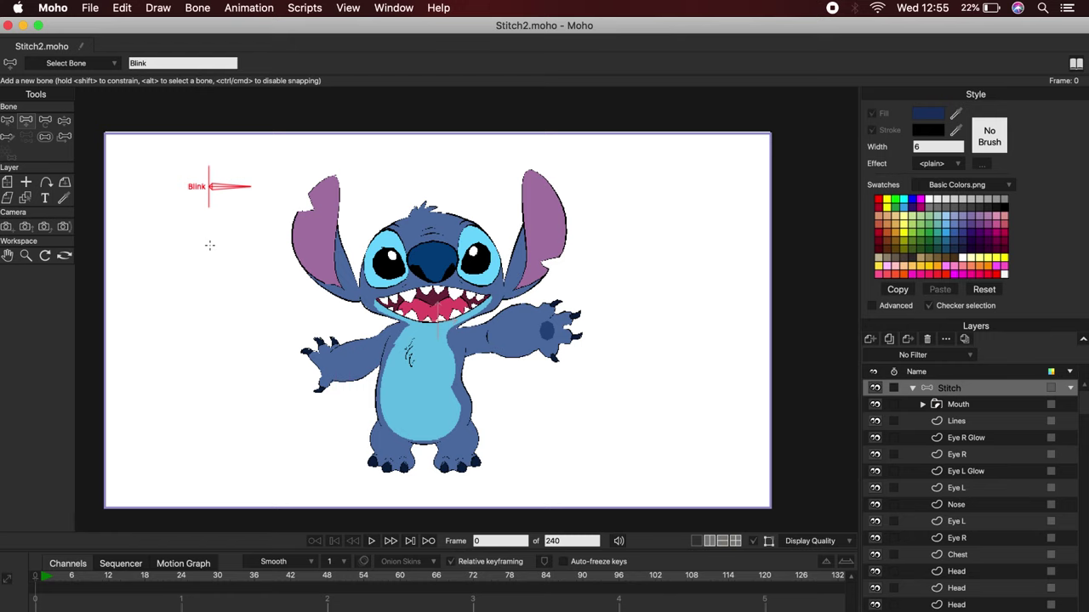
{"action": "left_click_drag", "start_coordinate": [210, 245], "coordinate": [252, 245]}
{"action": "left_click", "coordinate": [45, 137]}
{"action": "left_click", "coordinate": [8, 121]}
{"action": "type", "text": "Mouth"}
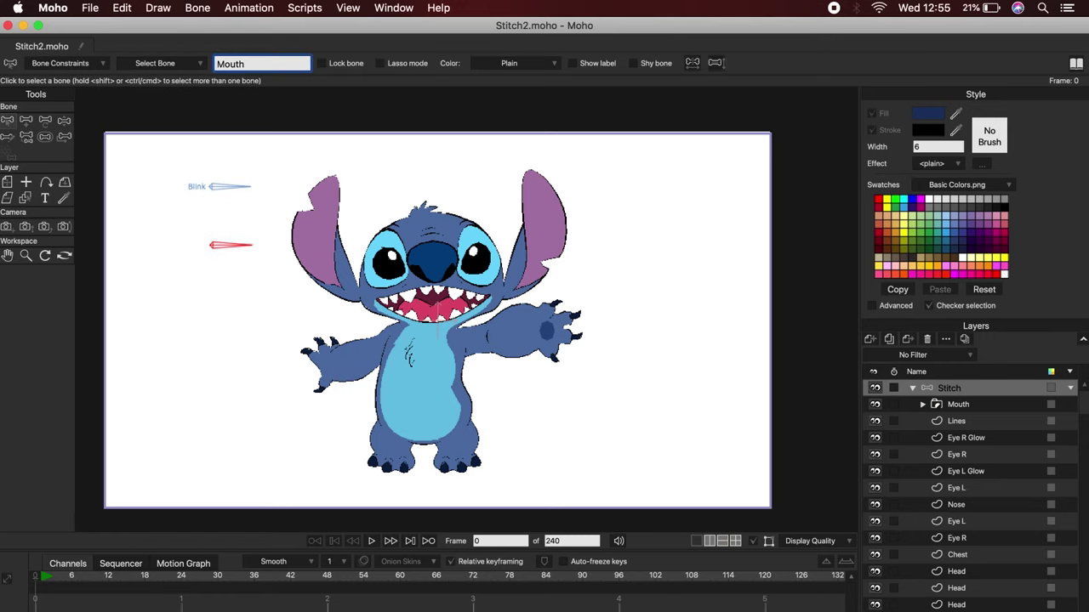
{"action": "left_click", "coordinate": [73, 63]}
{"action": "left_click", "coordinate": [204, 366]}
Add a labelled control bone named Head Turn below Mouth, with its own strength and constraints.
{"action": "left_click", "coordinate": [26, 120]}
{"action": "left_click_drag", "start_coordinate": [209, 314], "coordinate": [253, 314]}
{"action": "left_click", "coordinate": [45, 137]}
{"action": "left_click", "coordinate": [8, 121]}
{"action": "type", "text": "Head Turn"}
{"action": "left_click", "coordinate": [574, 63]}
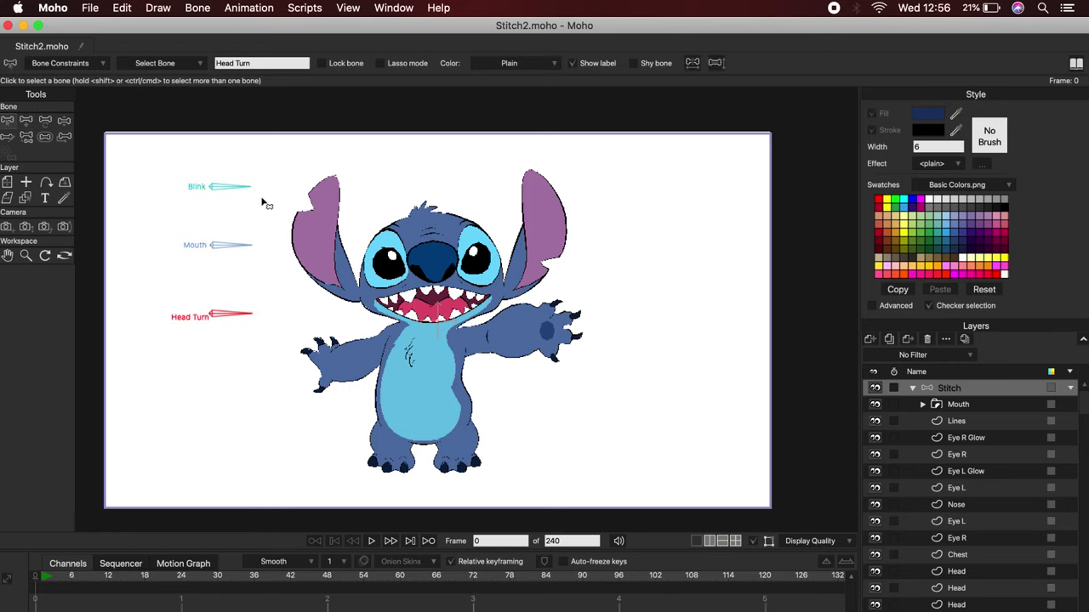
{"action": "left_click", "coordinate": [73, 63]}
Add a control bone named Head Up & Down below Head Turn and show its label.
{"action": "left_click", "coordinate": [27, 120]}
{"action": "left_click_drag", "start_coordinate": [210, 382], "coordinate": [252, 382]}
{"action": "left_click", "coordinate": [7, 120]}
{"action": "left_click_drag", "start_coordinate": [243, 63], "coordinate": [205, 66]}
{"action": "type", "text": "Head Up & Down"}
{"action": "left_click", "coordinate": [574, 63]}
Detach the control bones from one another with the Reparent Bone tool.
{"action": "left_click_drag", "start_coordinate": [90, 153], "coordinate": [256, 427]}
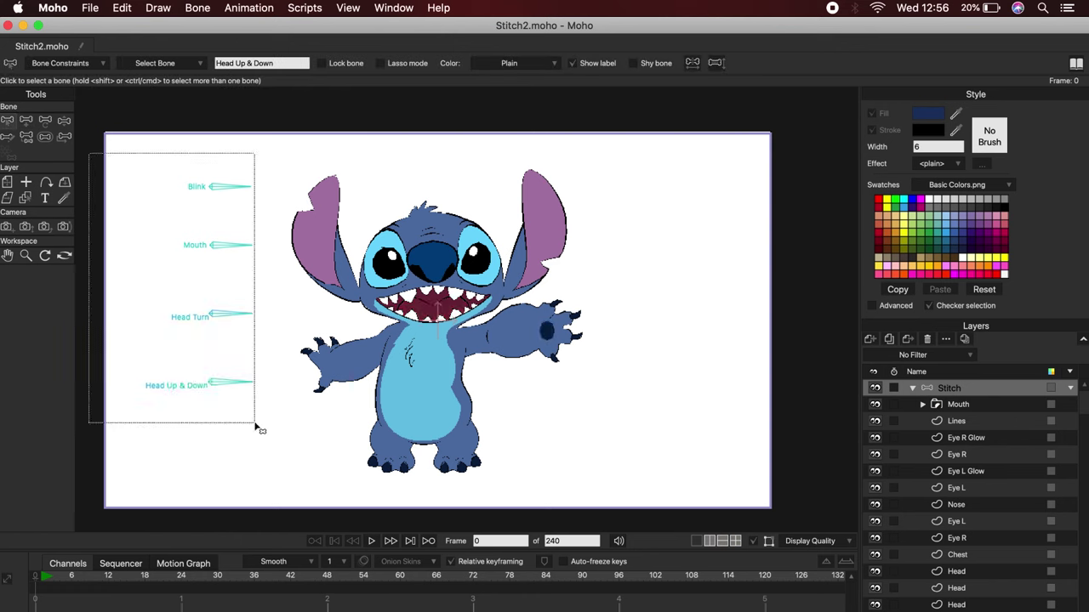
{"action": "left_click", "coordinate": [223, 382]}
{"action": "left_click", "coordinate": [26, 136]}
{"action": "left_click", "coordinate": [221, 247], "text": "alt"}
{"action": "left_click", "coordinate": [223, 187], "text": "alt"}
{"action": "left_click", "coordinate": [8, 121]}
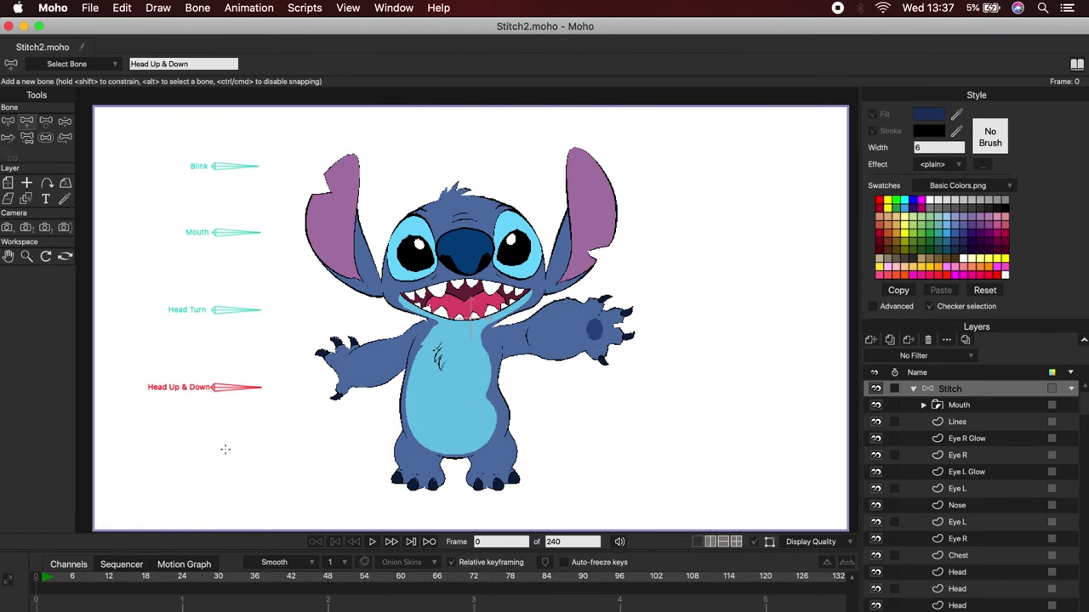
Add a fifth horizontal control bone below Head Up & Down, configure its strength and constraints, and show its label.
{"action": "left_click_drag", "start_coordinate": [214, 442], "coordinate": [262, 442]}
{"action": "key", "text": "s"}
{"action": "key", "text": "z"}
{"action": "left_click", "coordinate": [61, 63]}
{"action": "left_click", "coordinate": [205, 365]}
{"action": "left_click", "coordinate": [575, 63]}
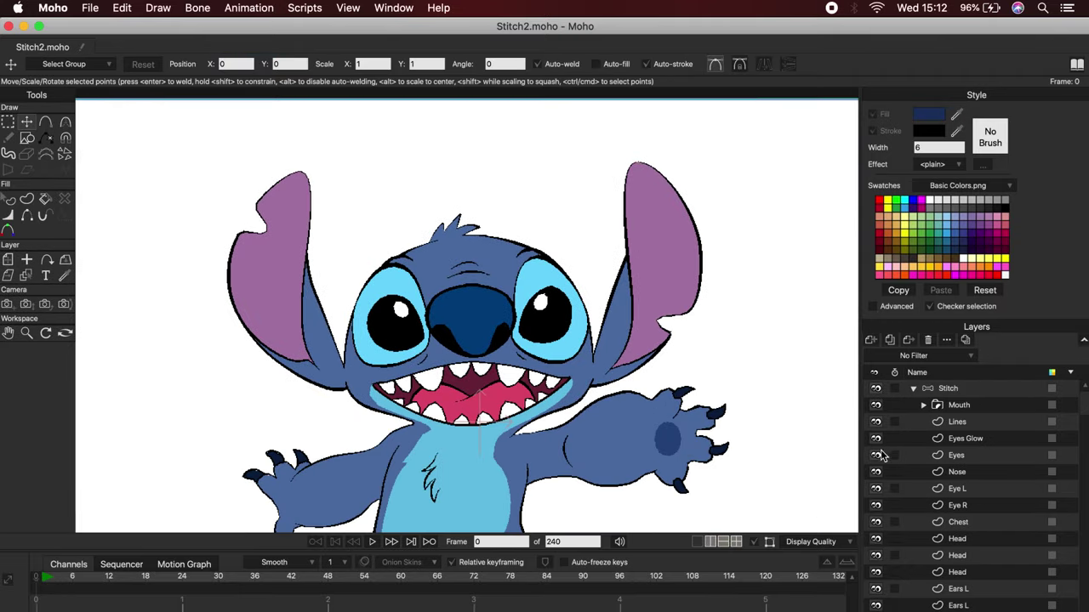
Group the Eyes Glow and Eyes layers and name the new group Eyes.
{"action": "left_click", "coordinate": [876, 440]}
{"action": "left_click", "coordinate": [876, 440]}
{"action": "left_click_drag", "start_coordinate": [543, 427], "coordinate": [558, 391]}
{"action": "left_click", "coordinate": [961, 390]}
{"action": "left_click", "coordinate": [965, 441]}
{"action": "left_click", "coordinate": [974, 457]}
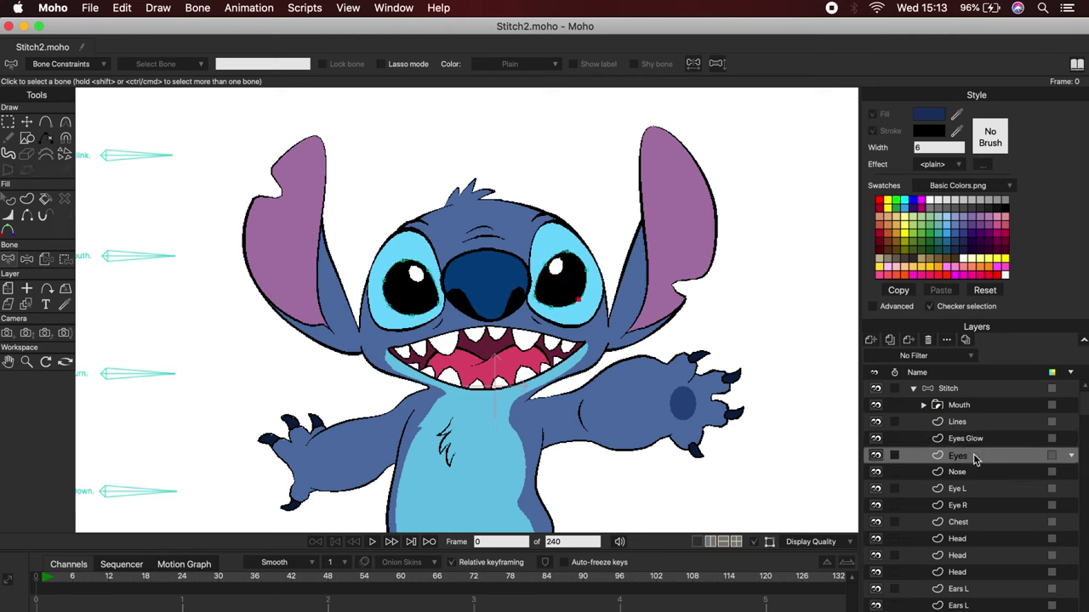
{"action": "left_click", "coordinate": [999, 440]}
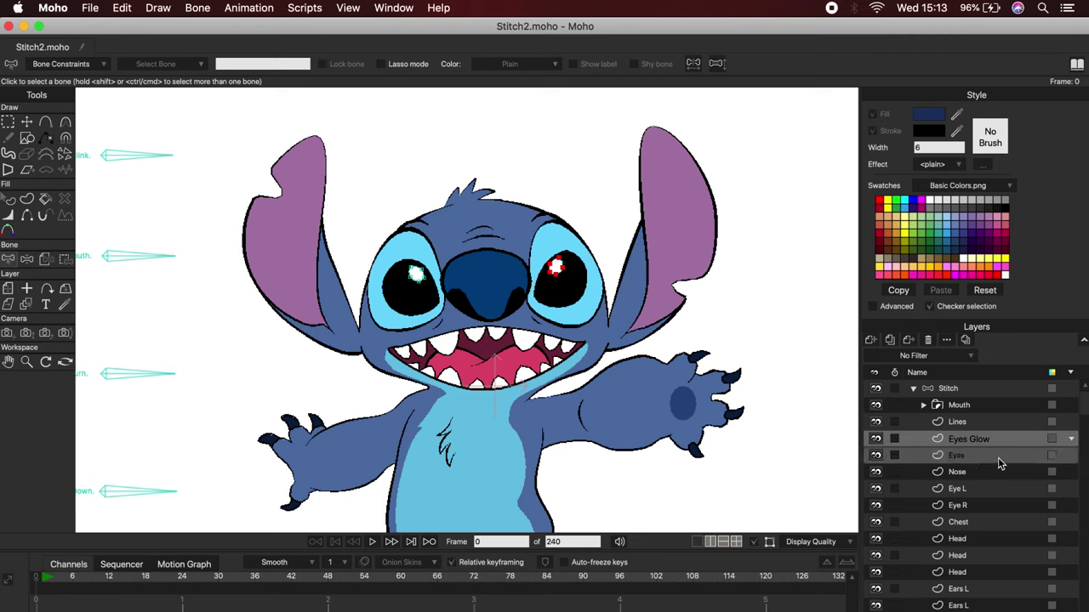
{"action": "right_click", "coordinate": [999, 457]}
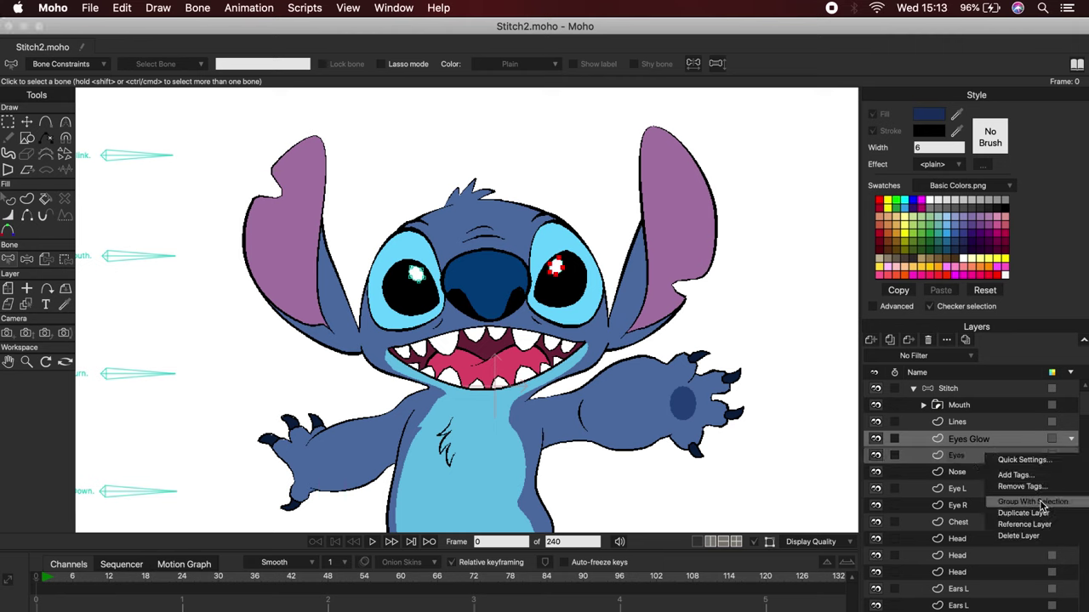
{"action": "left_click", "coordinate": [1041, 504]}
{"action": "double_click", "coordinate": [965, 441]}
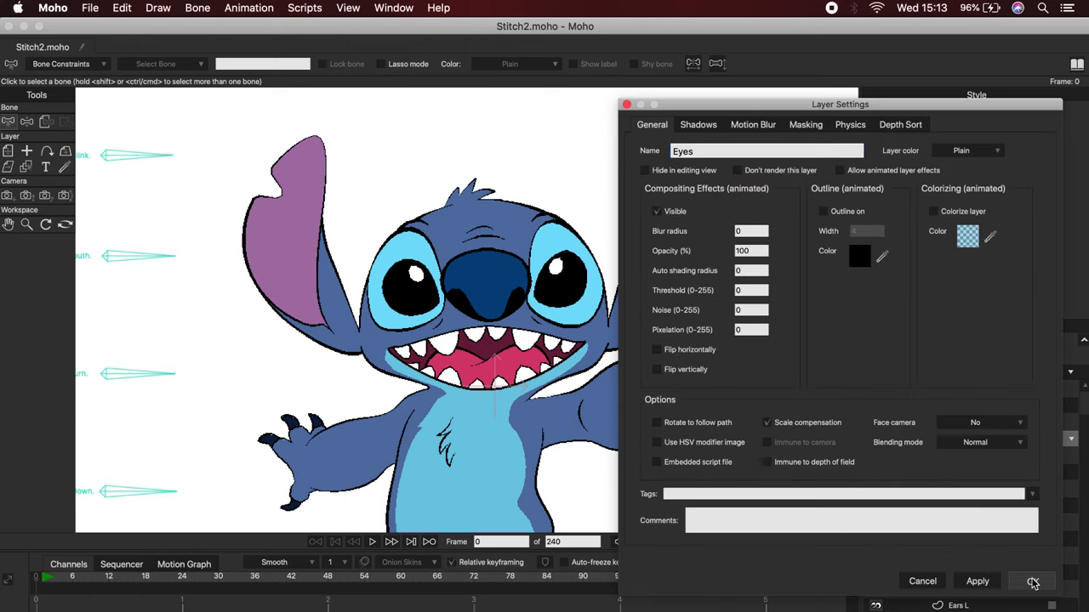
Set the Eyes group's mask to Hide all.
{"action": "left_click", "coordinate": [806, 126]}
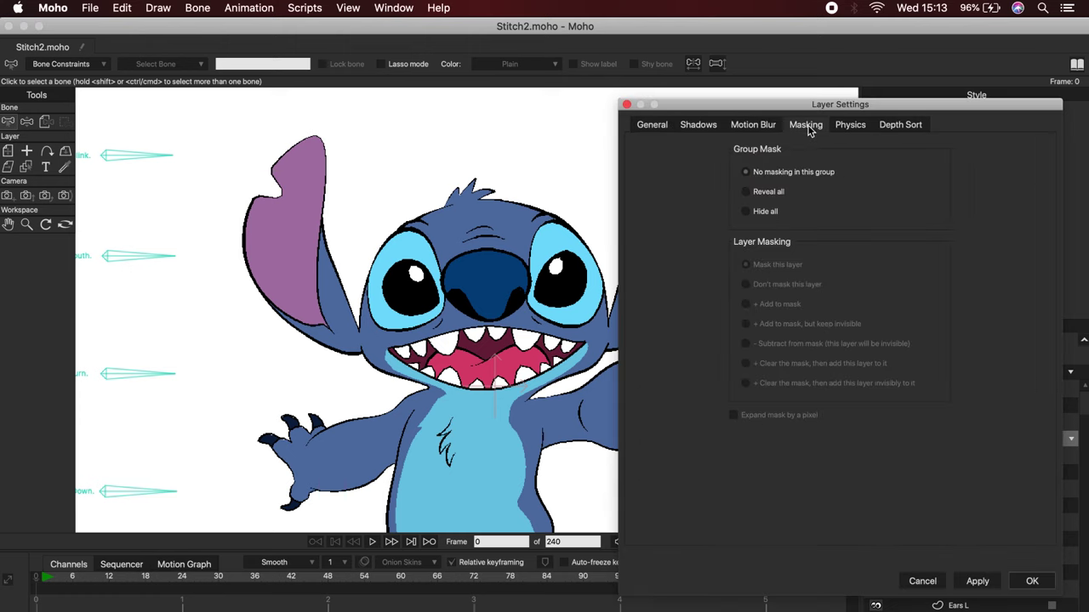
{"action": "left_click", "coordinate": [745, 213]}
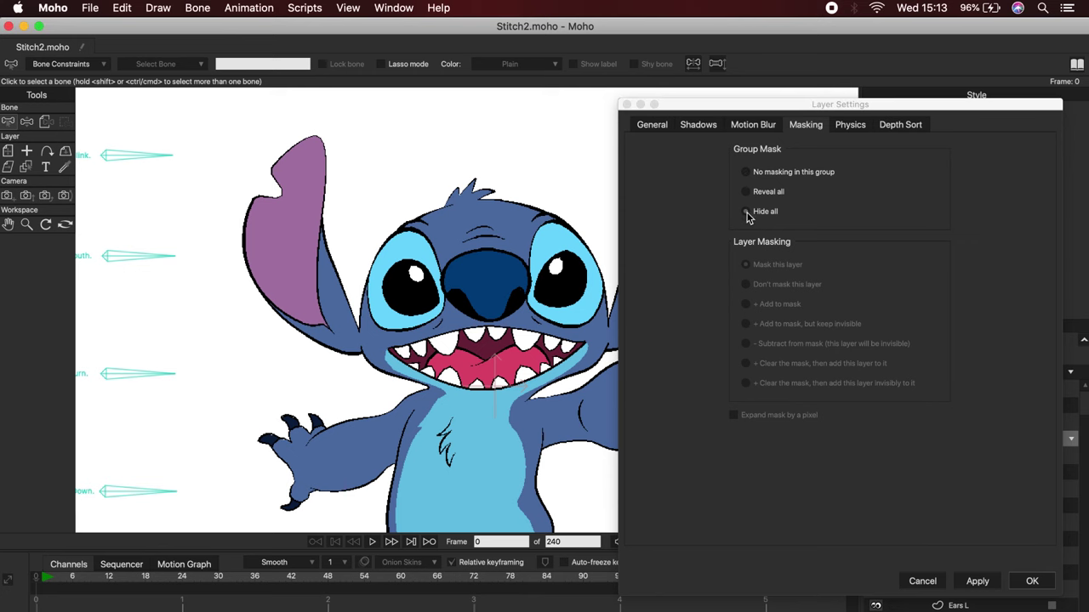
{"action": "left_click", "coordinate": [1029, 580]}
Set the Eyes layer inside the Eyes group to + Add to mask with Exclude strokes enabled.
{"action": "left_click", "coordinate": [978, 456]}
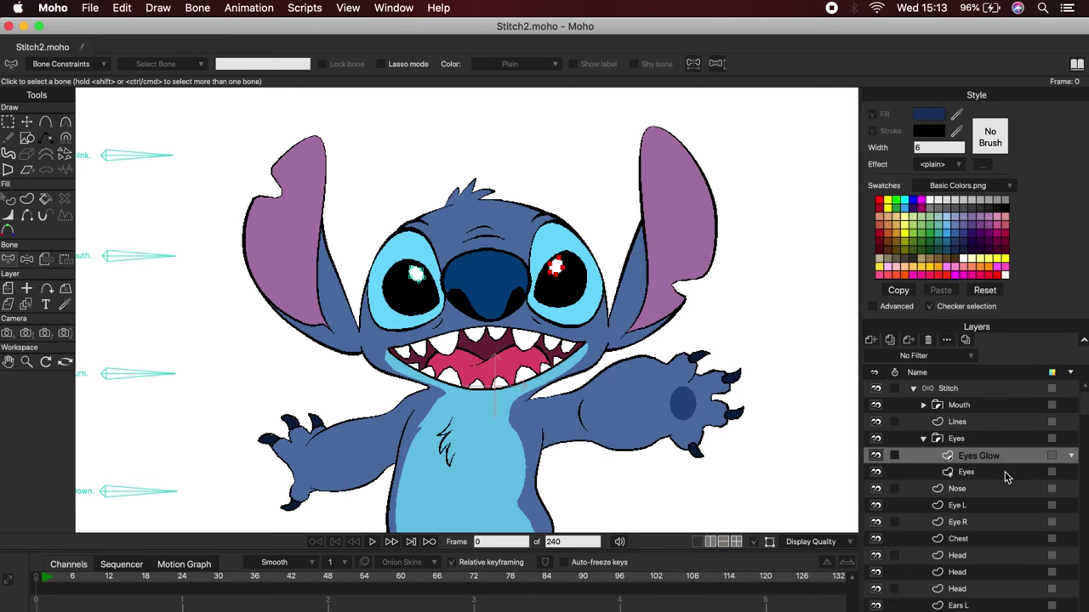
{"action": "left_click", "coordinate": [1001, 475]}
{"action": "double_click", "coordinate": [1004, 472]}
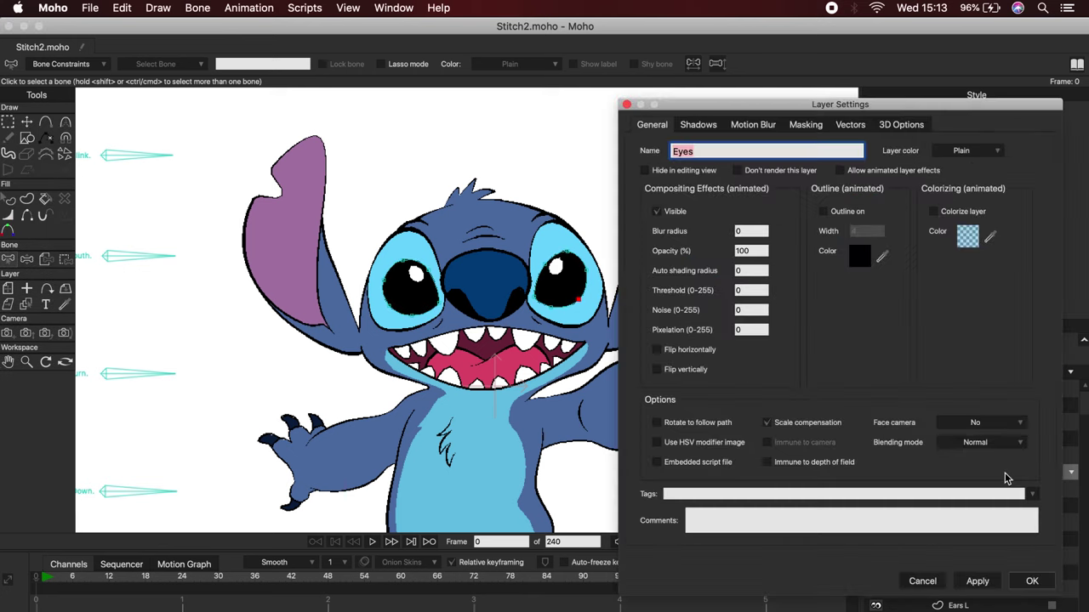
{"action": "left_click", "coordinate": [806, 124]}
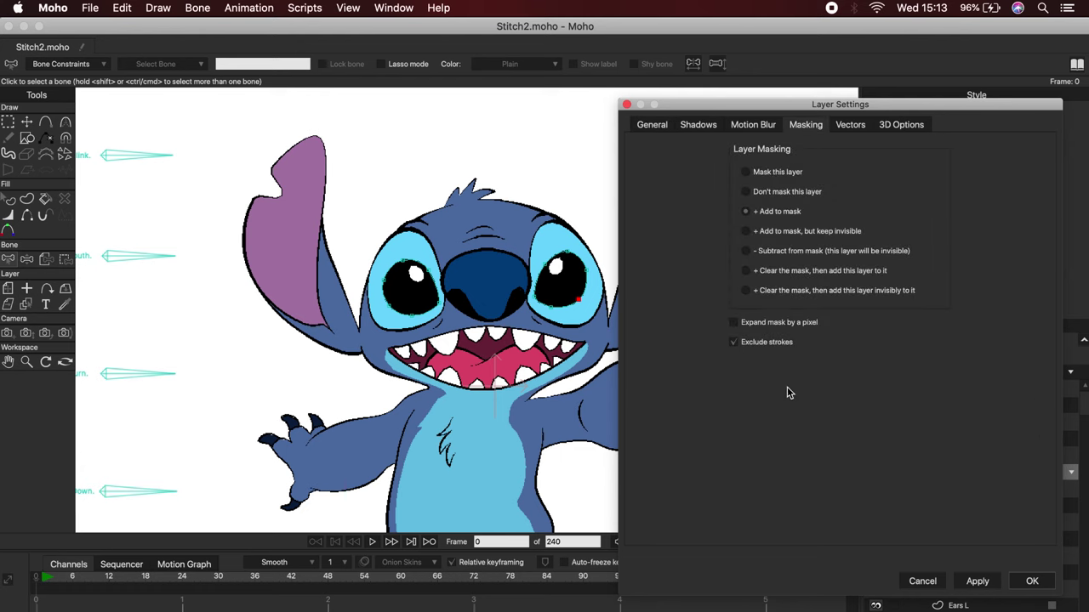
{"action": "left_click", "coordinate": [1029, 582]}
Test the eye mask by lowering the upper points of the pupil beside the nose with Transform Points, and undo the move.
{"action": "scroll", "coordinate": [694, 378], "scroll_direction": "up", "scroll_amount": 5}
{"action": "left_click_drag", "start_coordinate": [694, 379], "coordinate": [823, 554]}
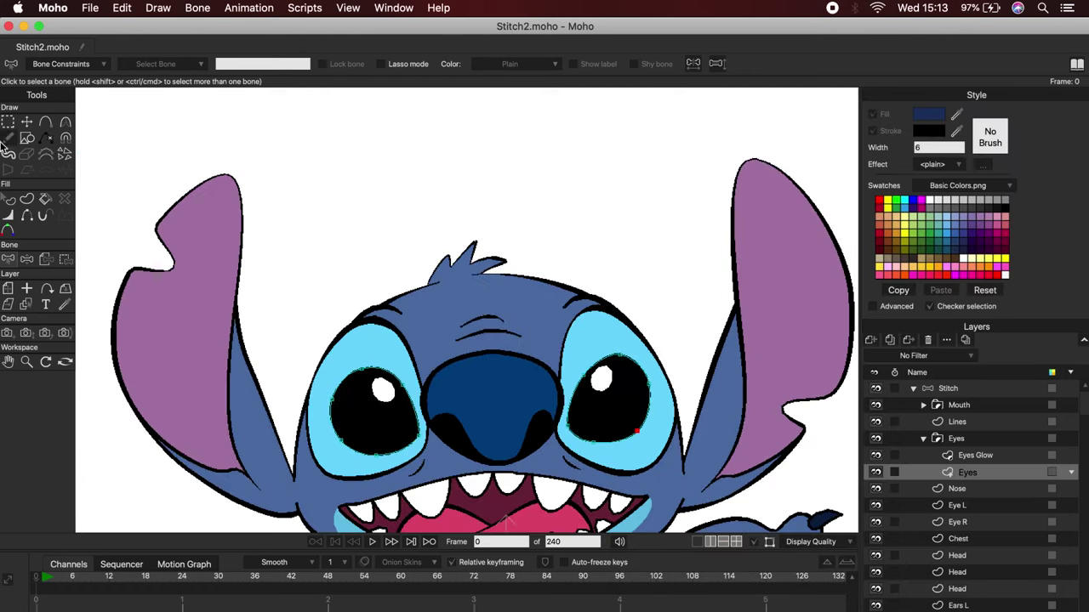
{"action": "left_click", "coordinate": [27, 121]}
{"action": "left_click_drag", "start_coordinate": [617, 354], "coordinate": [616, 394]}
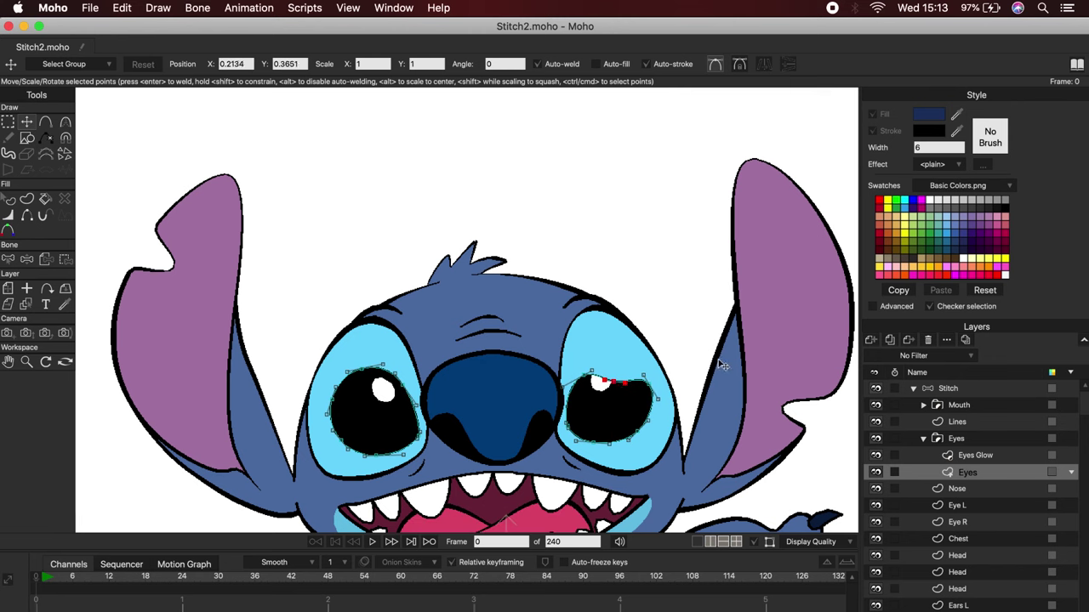
{"action": "key", "text": "super+z"}
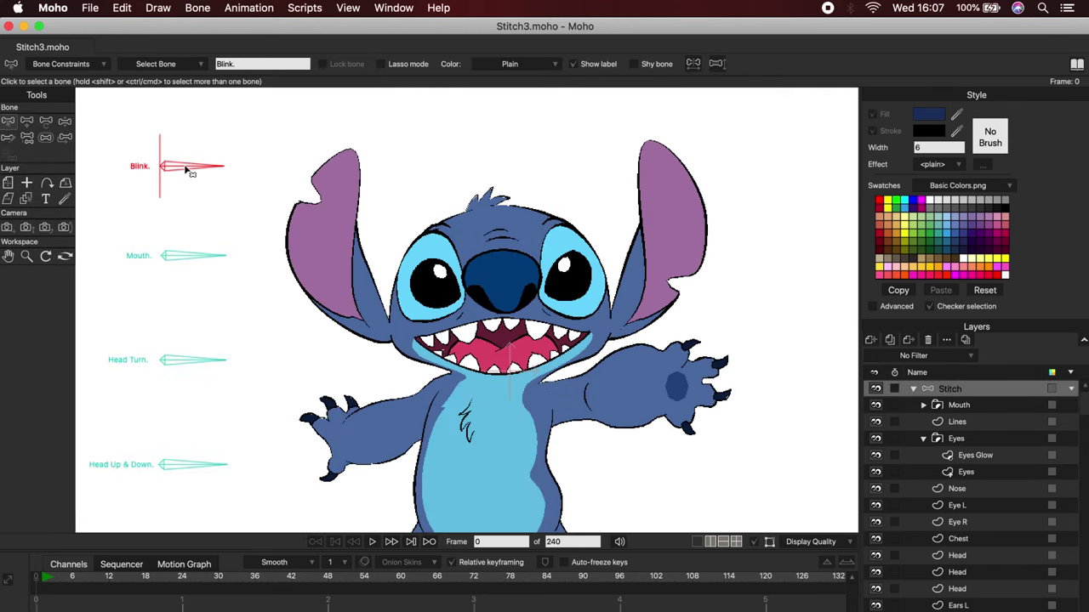
Restrict the Blink bone's angle constraints to downward rotation and create an action for it named "Blink.".
{"action": "left_click", "coordinate": [92, 65]}
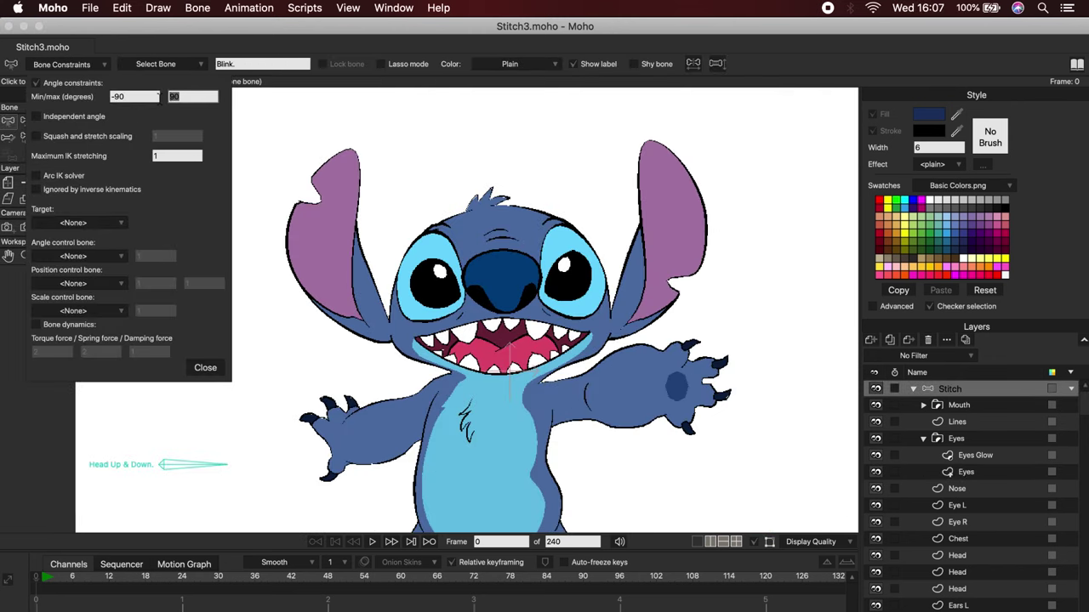
{"action": "left_click", "coordinate": [205, 367]}
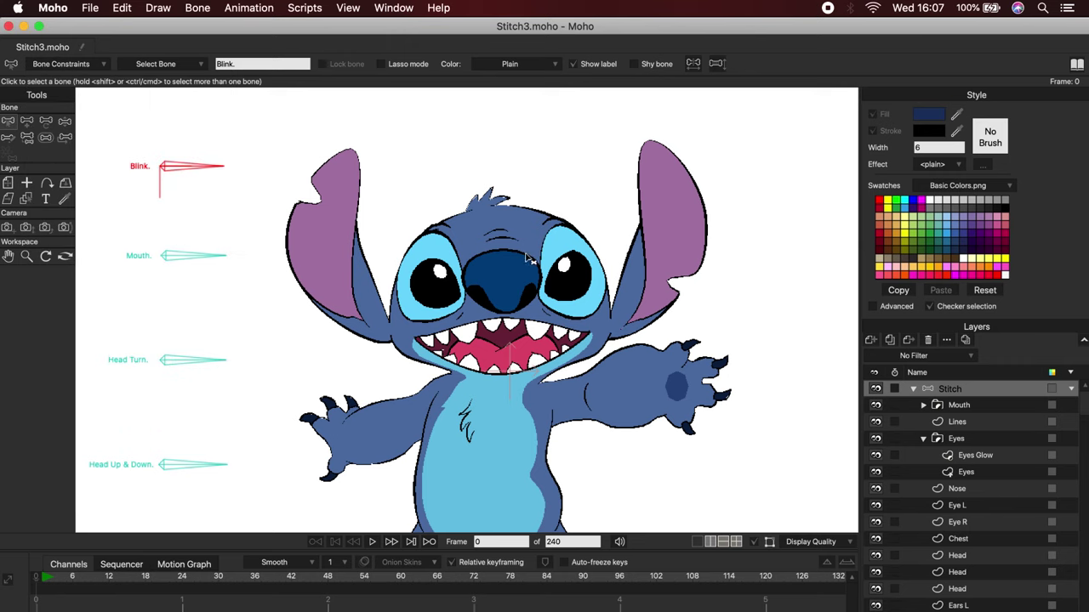
{"action": "left_click", "coordinate": [392, 8]}
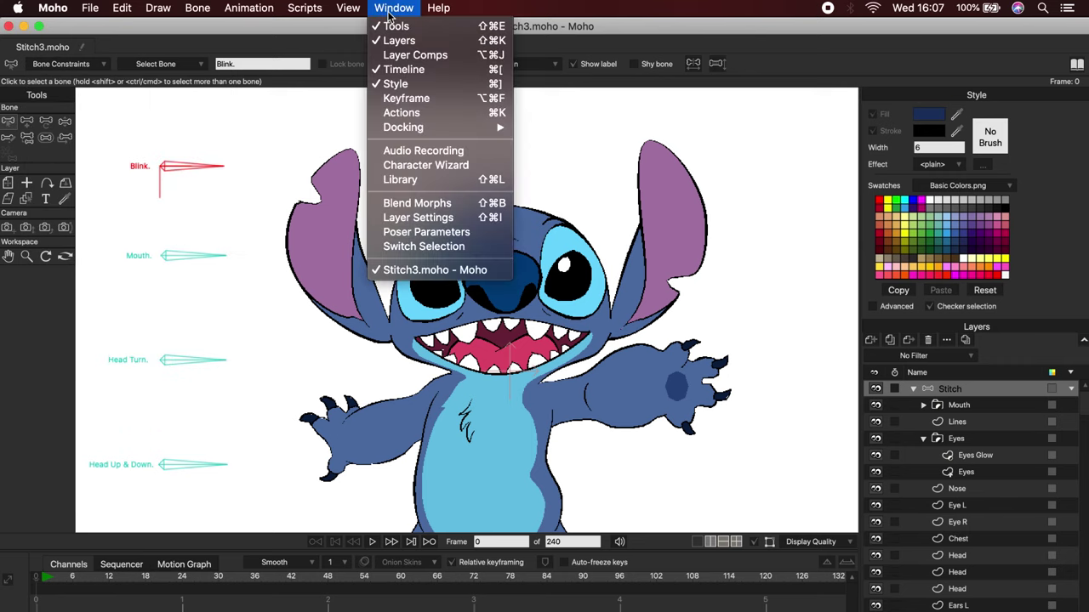
{"action": "left_click", "coordinate": [445, 114]}
{"action": "left_click_drag", "start_coordinate": [708, 137], "coordinate": [704, 100]}
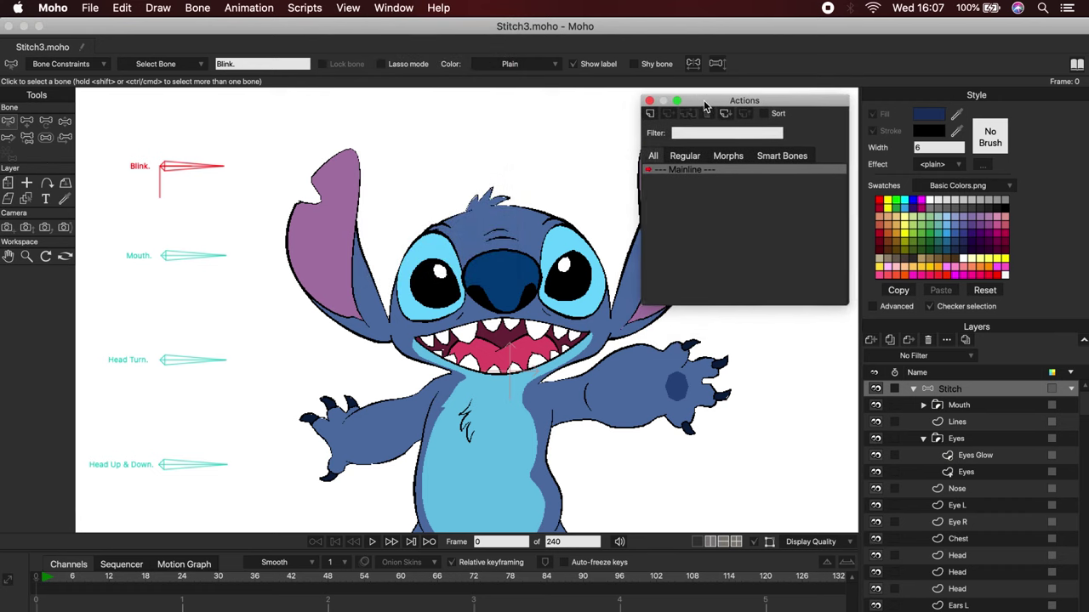
{"action": "left_click", "coordinate": [652, 115]}
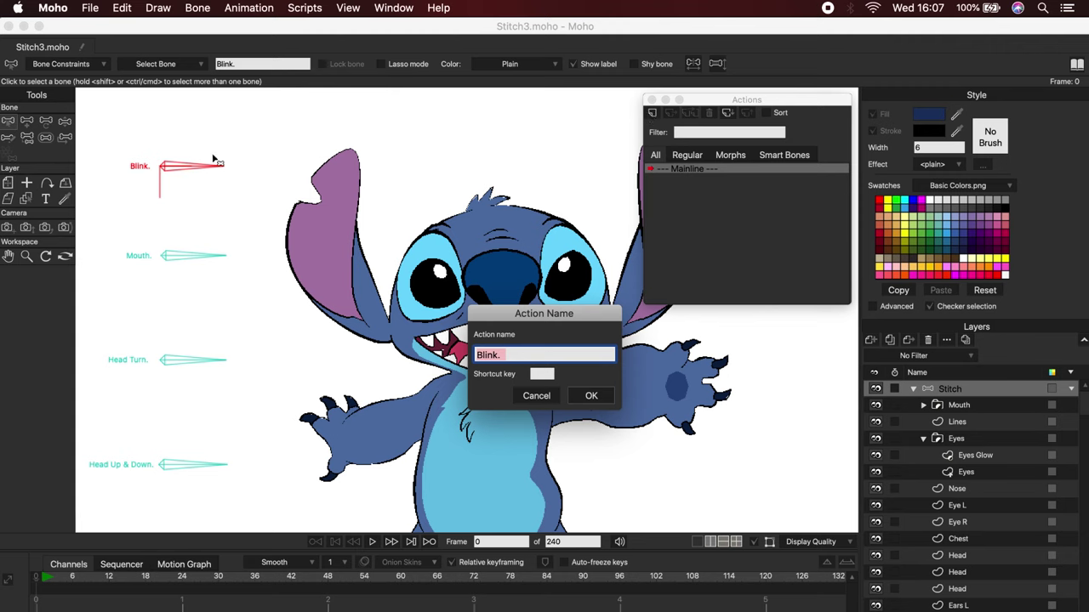
{"action": "left_click", "coordinate": [591, 396]}
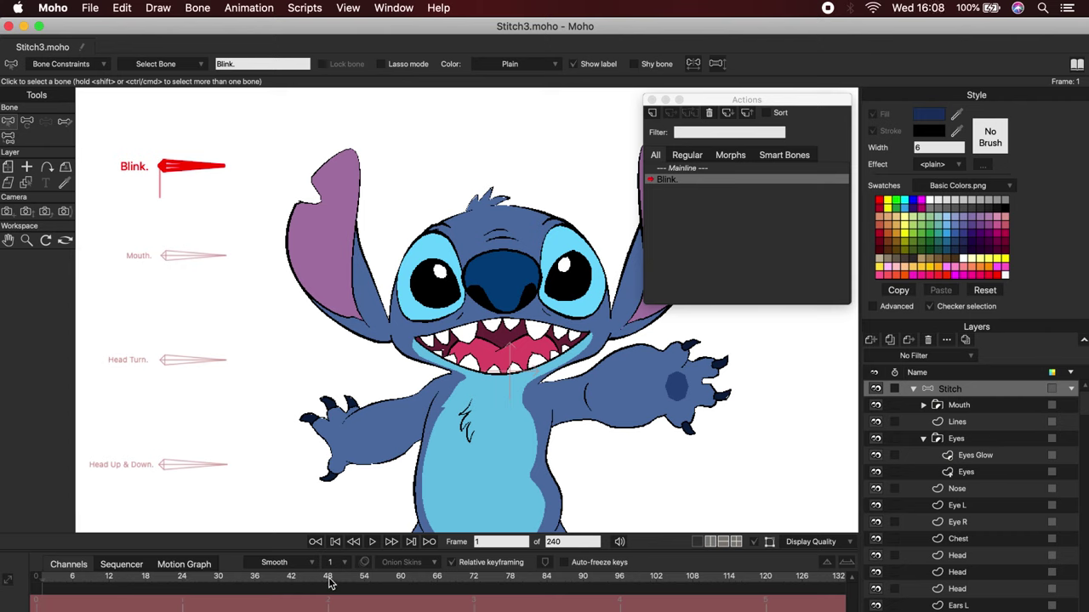
At frame 48 of the Blink action, rotate the Blink bone down to its constraint limit so it points vertically.
{"action": "left_click_drag", "start_coordinate": [253, 581], "coordinate": [287, 581]}
{"action": "left_click", "coordinate": [26, 122]}
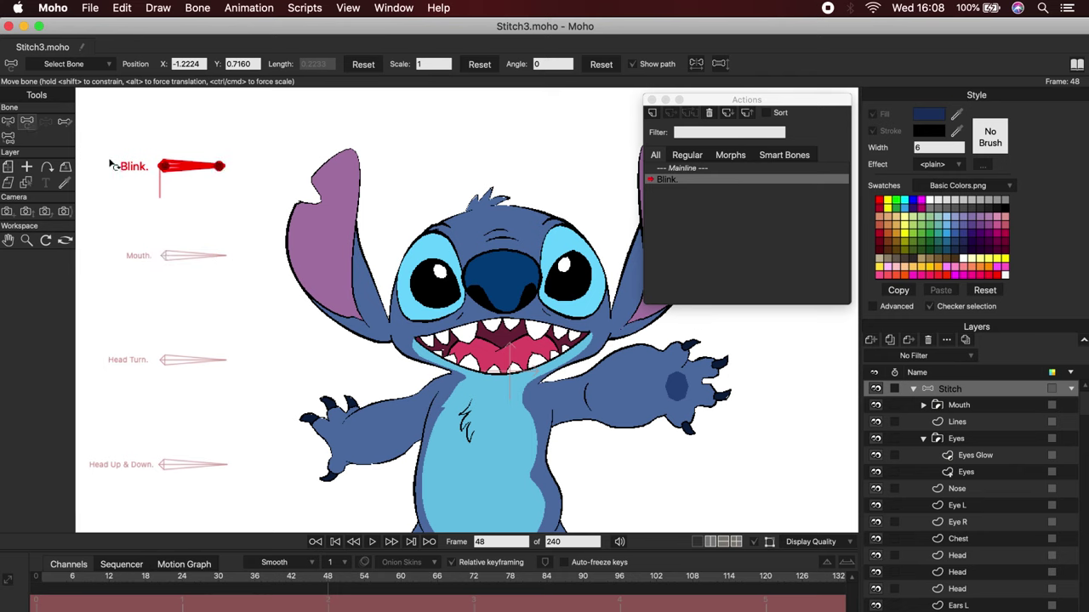
{"action": "left_click_drag", "start_coordinate": [217, 167], "coordinate": [143, 226]}
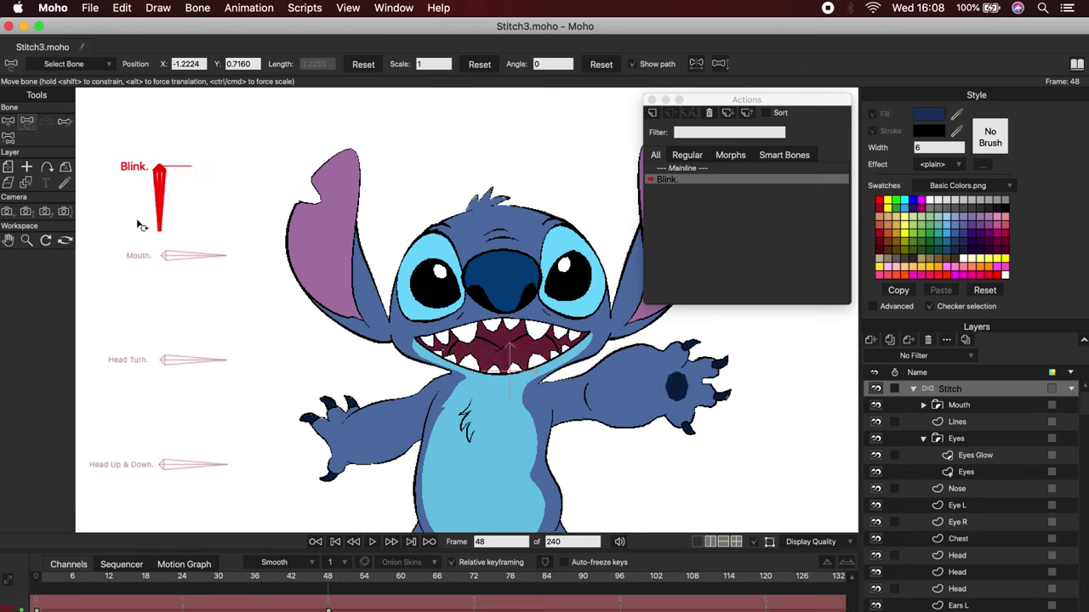
At frame 48 on the Eyes layer, lower the upper points of the right-hand pupil with Transform Points until it forms a thin closed-eye curve.
{"action": "mouse_move", "coordinate": [328, 582]}
{"action": "left_mouse_down"}
{"action": "mouse_move", "coordinate": [64, 582]}
{"action": "mouse_move", "coordinate": [325, 576]}
{"action": "left_mouse_up"}
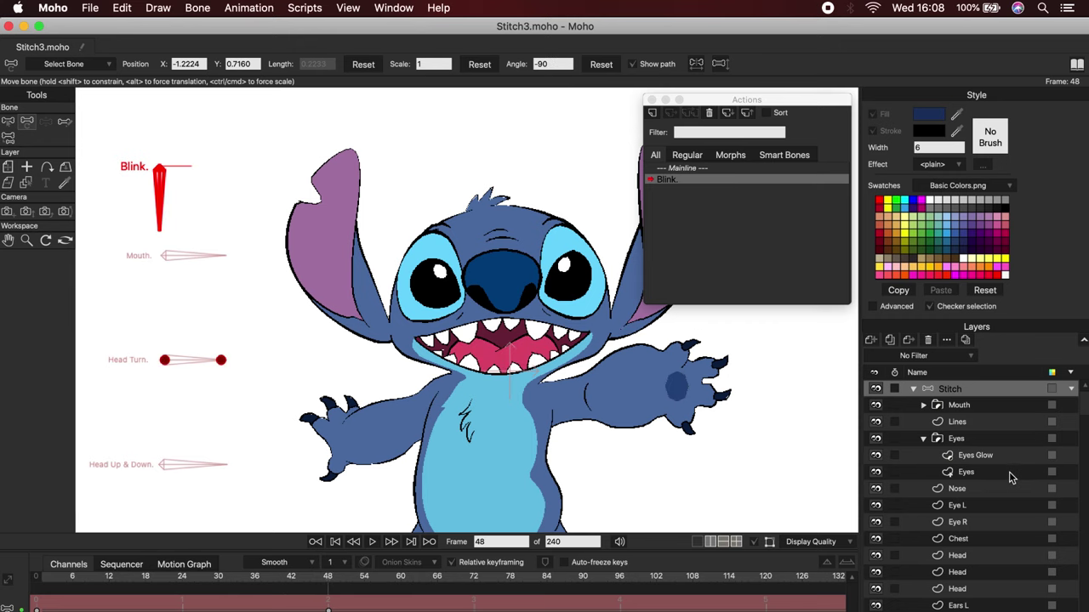
{"action": "left_click", "coordinate": [947, 473]}
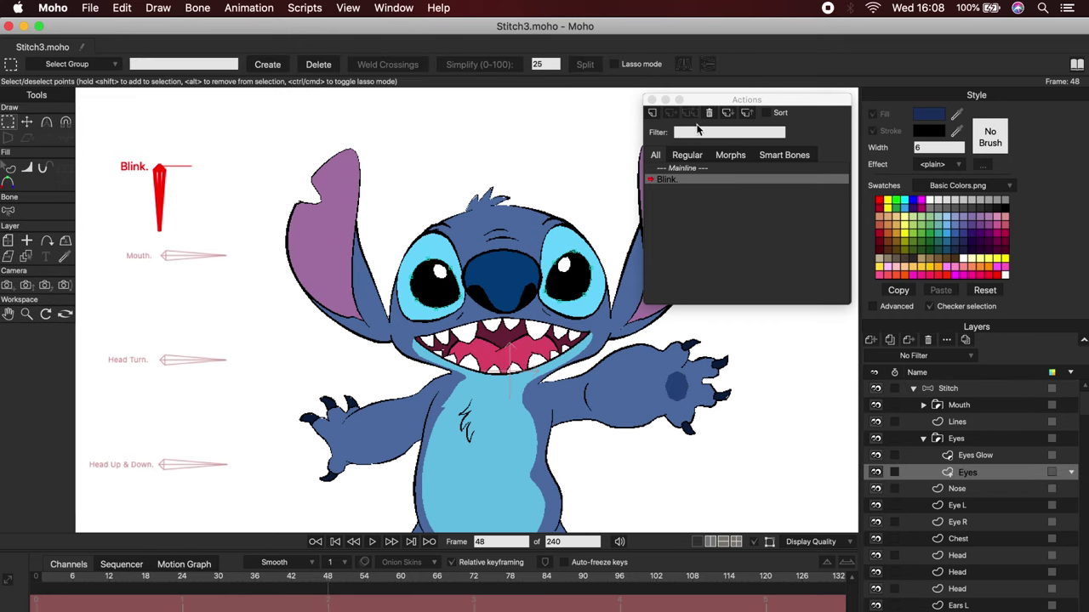
{"action": "scroll", "coordinate": [620, 226], "scroll_direction": "up", "scroll_amount": 3}
{"action": "scroll", "coordinate": [532, 318], "scroll_direction": "up", "scroll_amount": 2}
{"action": "scroll", "coordinate": [532, 318], "scroll_direction": "up", "scroll_amount": 2}
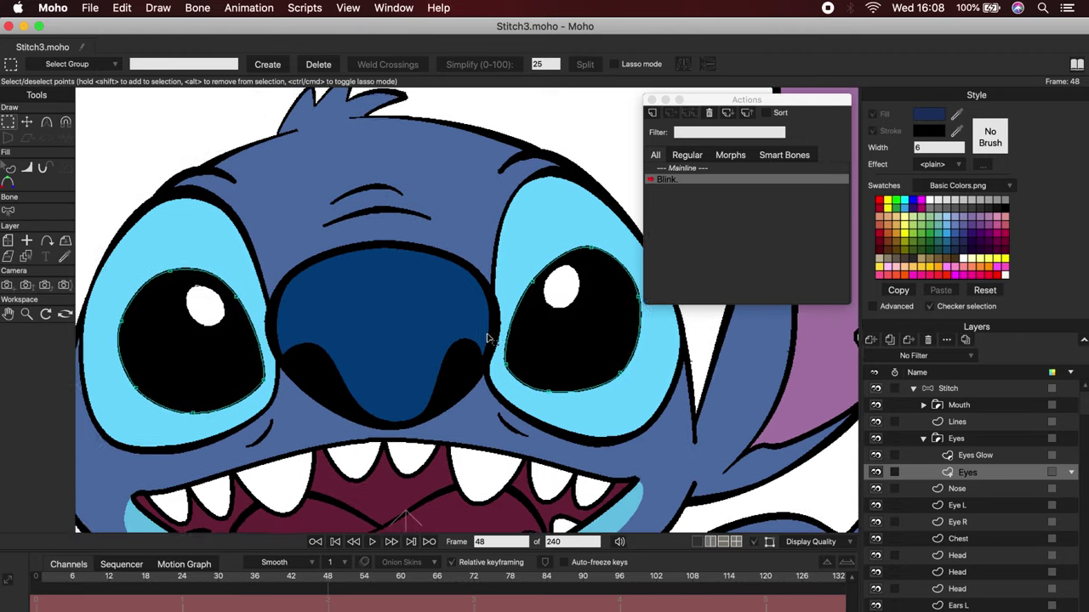
{"action": "scroll", "coordinate": [463, 336], "scroll_direction": "up", "scroll_amount": 2}
{"action": "left_click", "coordinate": [27, 122]}
{"action": "left_click_drag", "start_coordinate": [581, 254], "coordinate": [532, 383]}
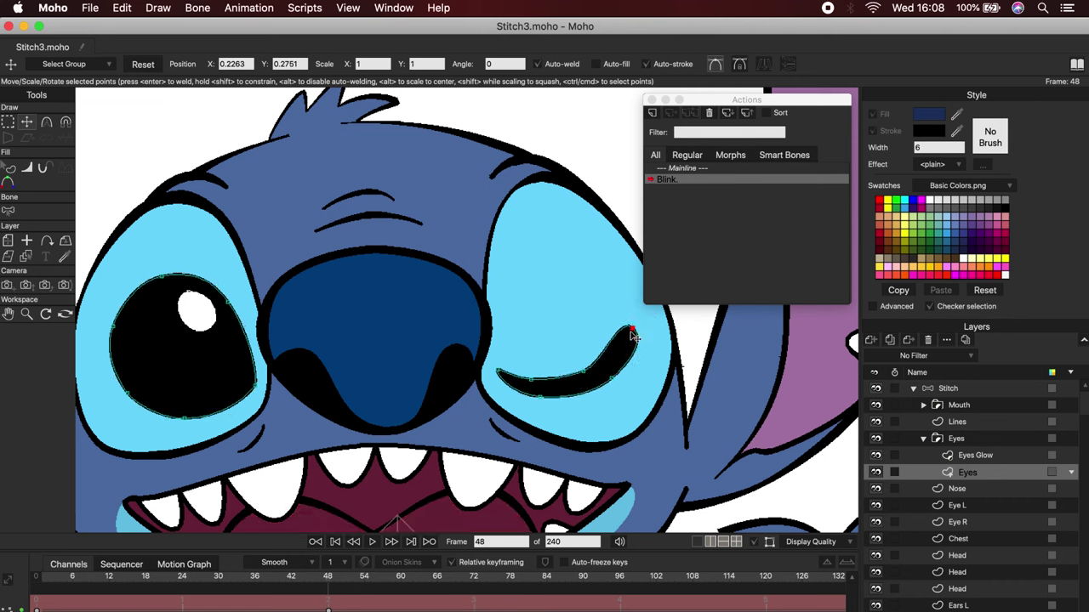
{"action": "left_click_drag", "start_coordinate": [629, 303], "coordinate": [635, 343]}
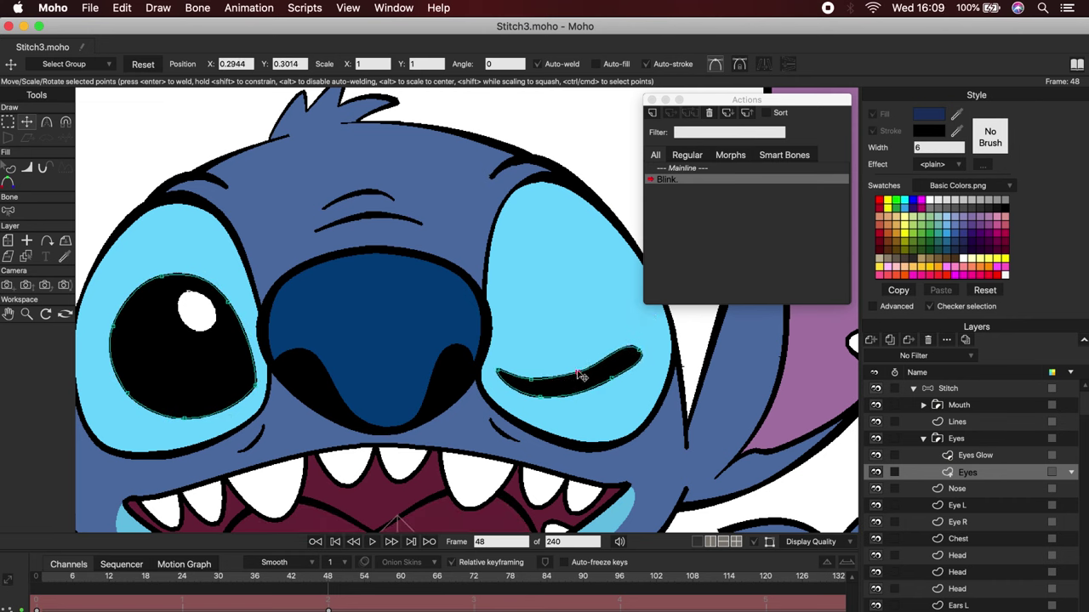
{"action": "left_click_drag", "start_coordinate": [582, 371], "coordinate": [576, 379]}
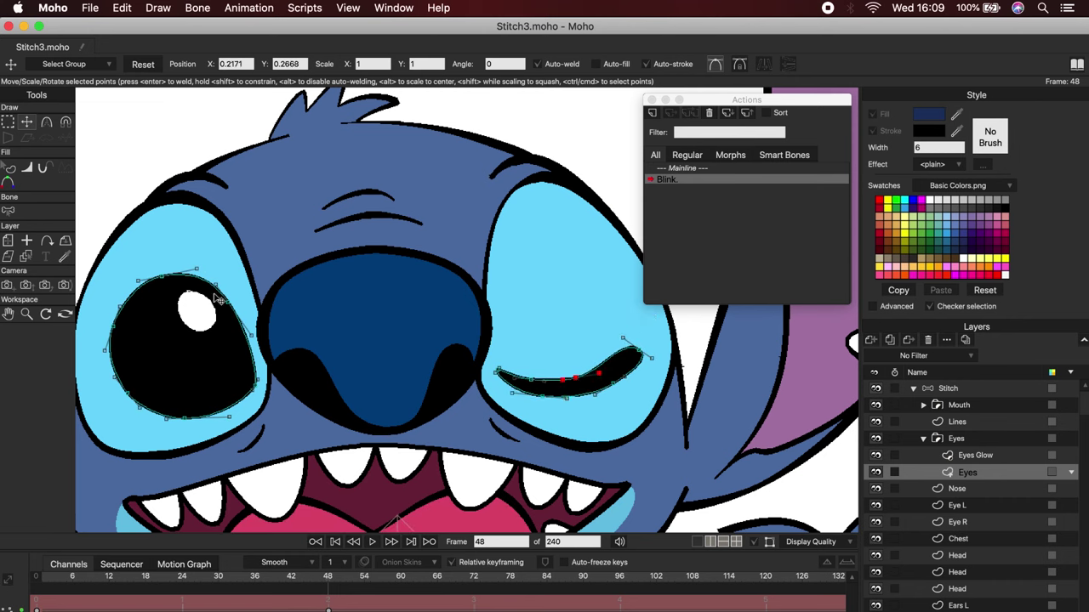
Lower the upper points of the left-hand pupil to close that eye as well, and check the Blink action's playback.
{"action": "left_click_drag", "start_coordinate": [229, 302], "coordinate": [221, 390]}
{"action": "left_click_drag", "start_coordinate": [162, 277], "coordinate": [150, 395]}
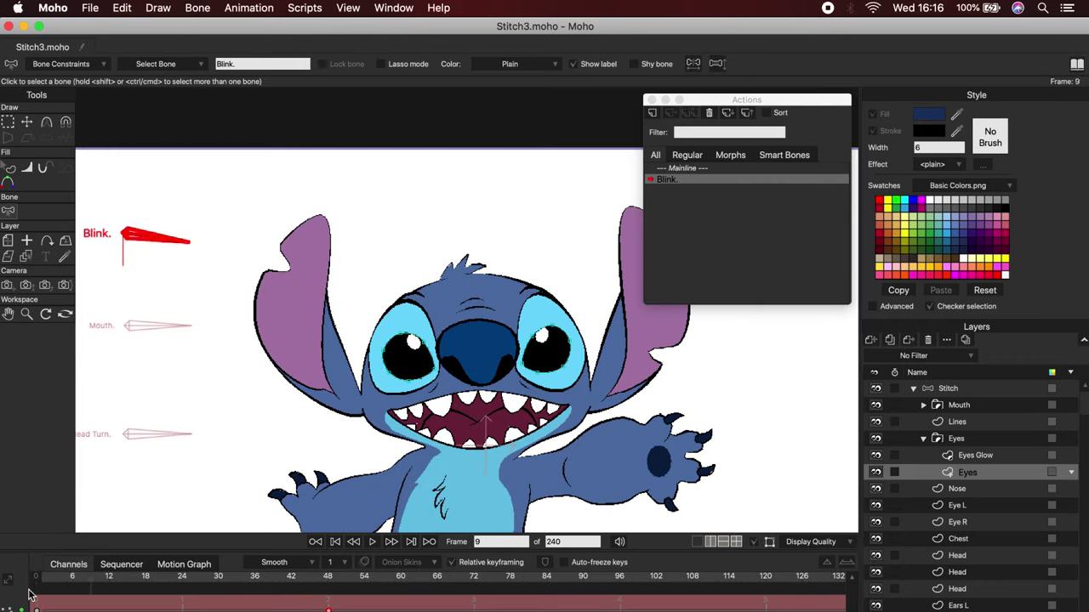
{"action": "key", "text": "space"}
Return from the Blink action to the mainline timeline and try out the Blink bone.
{"action": "left_click", "coordinate": [697, 168]}
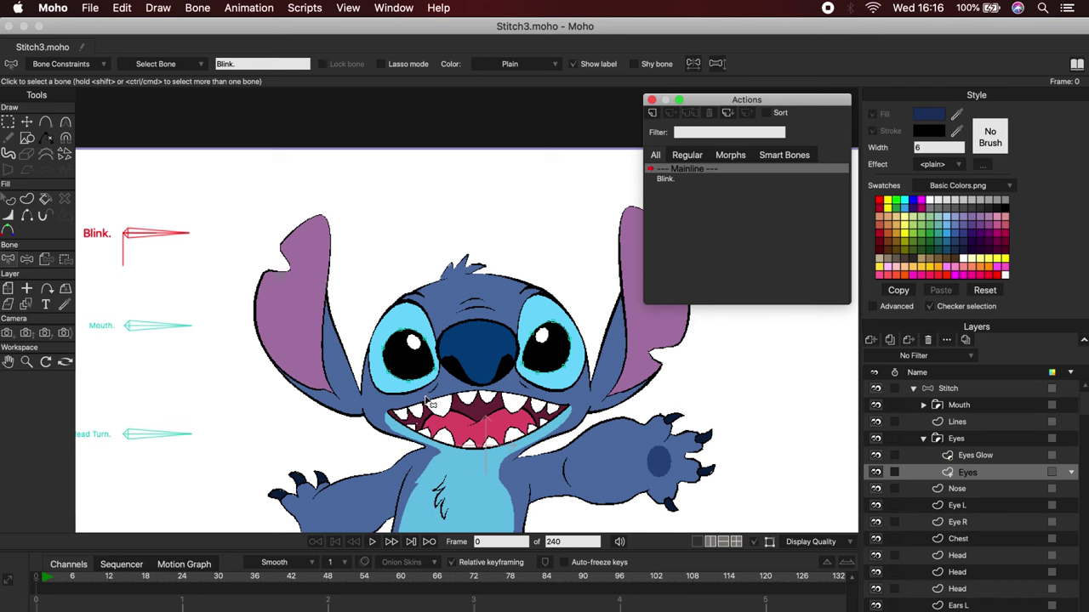
{"action": "left_click", "coordinate": [967, 439]}
{"action": "left_click", "coordinate": [27, 124]}
{"action": "left_click_drag", "start_coordinate": [151, 233], "coordinate": [240, 175]}
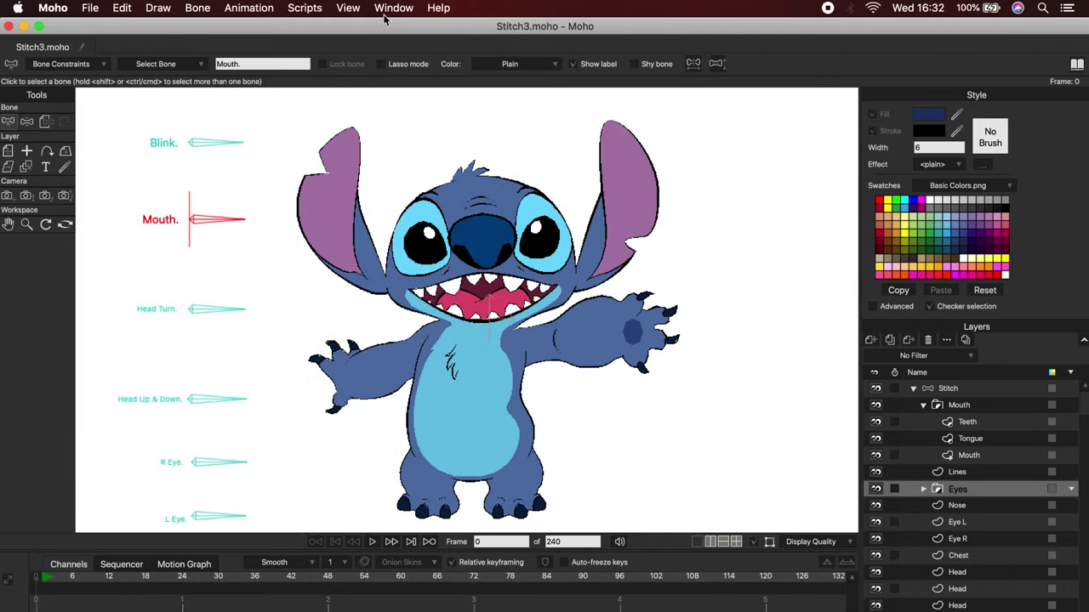
Restrict the Smile bone's angle constraints to downward rotation, with a minimum of -90 degrees, and create an action for it named "Smile".
{"action": "left_click", "coordinate": [394, 8]}
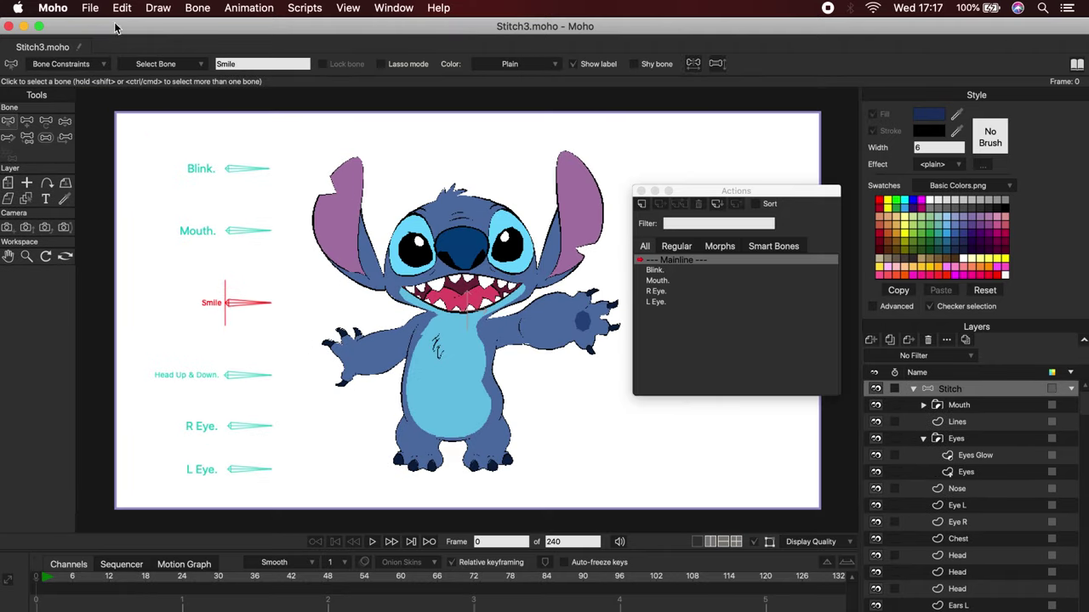
{"action": "left_click", "coordinate": [104, 64]}
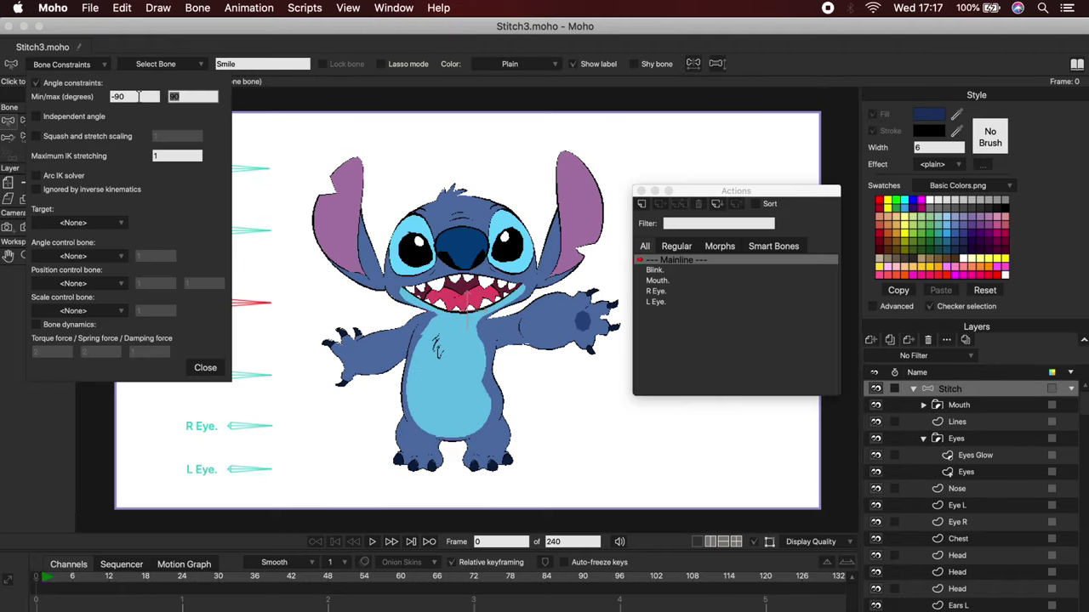
{"action": "left_click", "coordinate": [208, 373]}
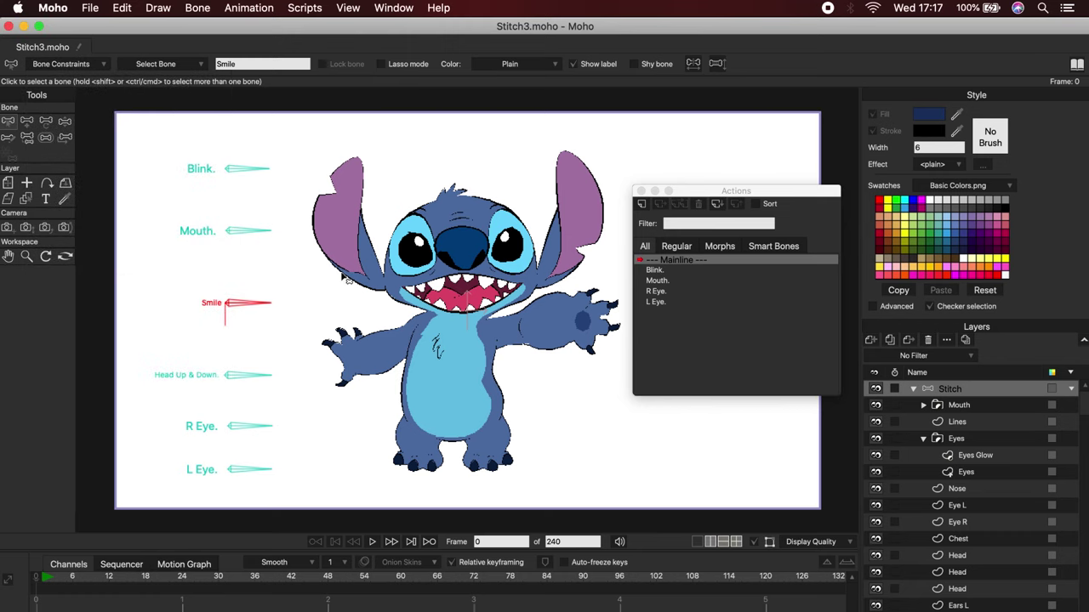
{"action": "left_click", "coordinate": [643, 204]}
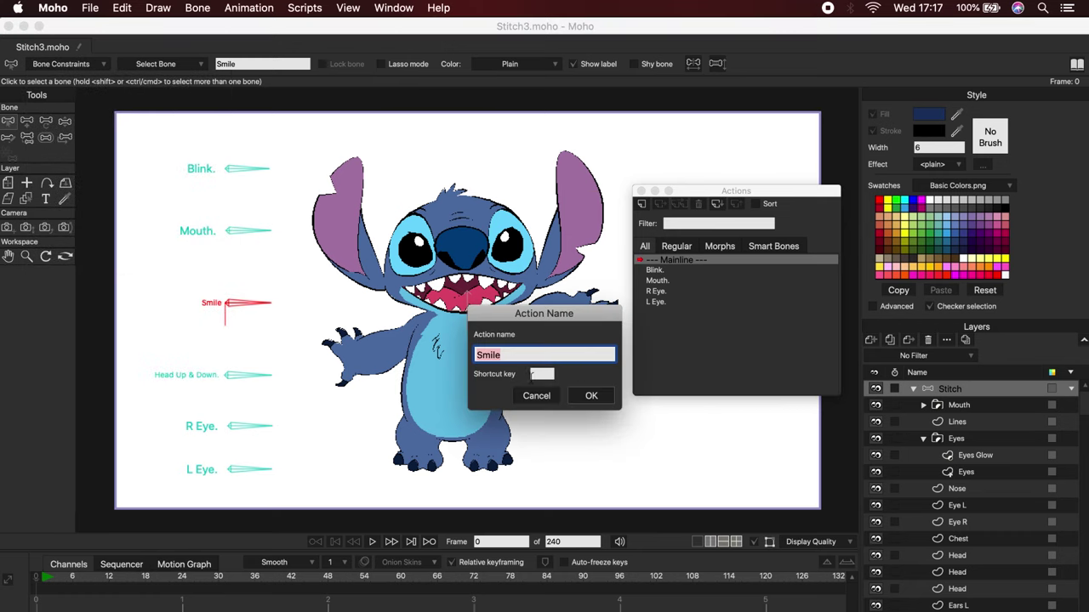
{"action": "left_click", "coordinate": [595, 397]}
At frame 48 of the Smile action, rotate the Smile bone down to -90 degrees.
{"action": "left_click", "coordinate": [317, 578]}
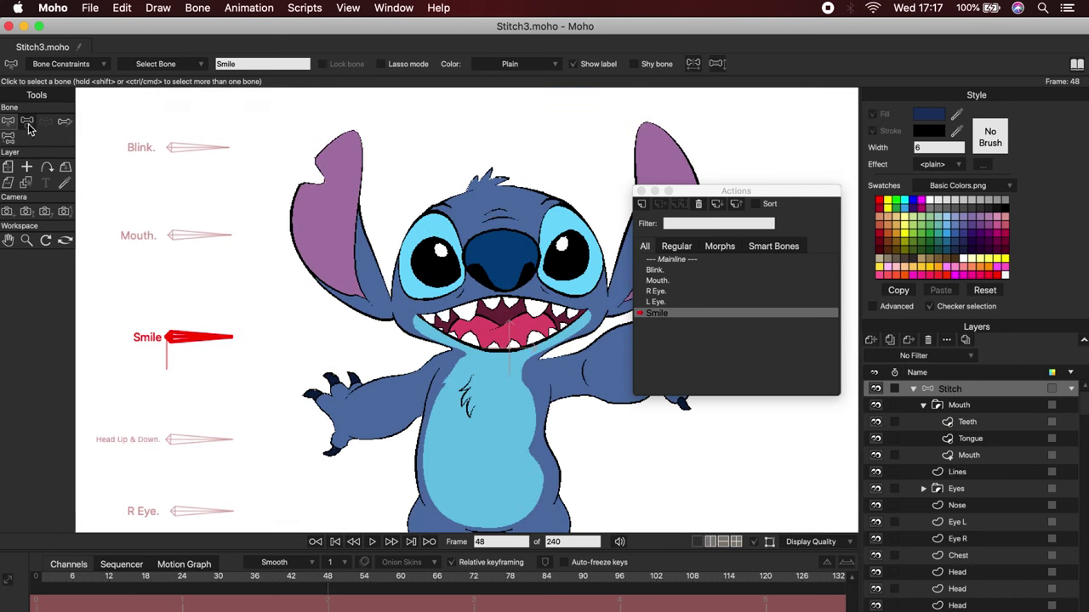
{"action": "left_click", "coordinate": [28, 125]}
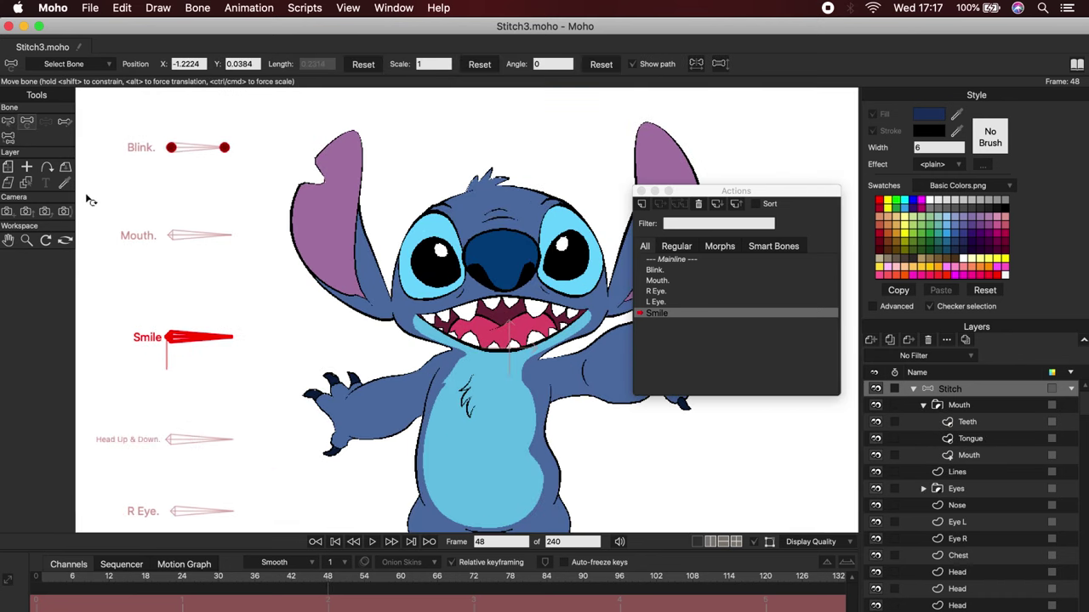
{"action": "left_click_drag", "start_coordinate": [200, 344], "coordinate": [166, 402]}
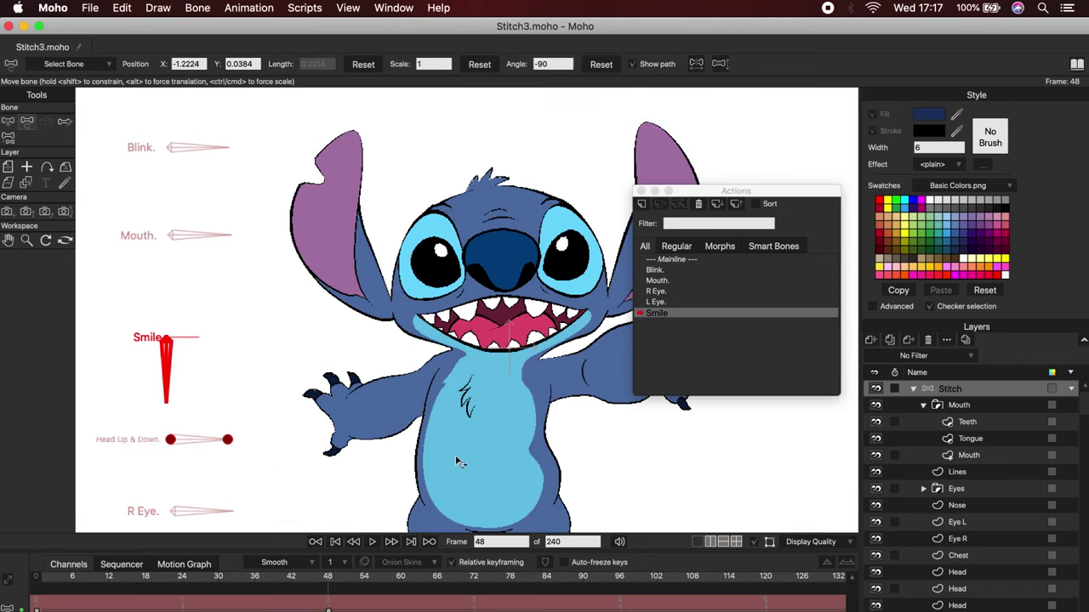
On the Teeth layer in the Mouth group, move the points of the middle upper teeth with Transform Points to make them fuller.
{"action": "scroll", "coordinate": [539, 337], "scroll_direction": "up", "scroll_amount": 7}
{"action": "left_click", "coordinate": [969, 422]}
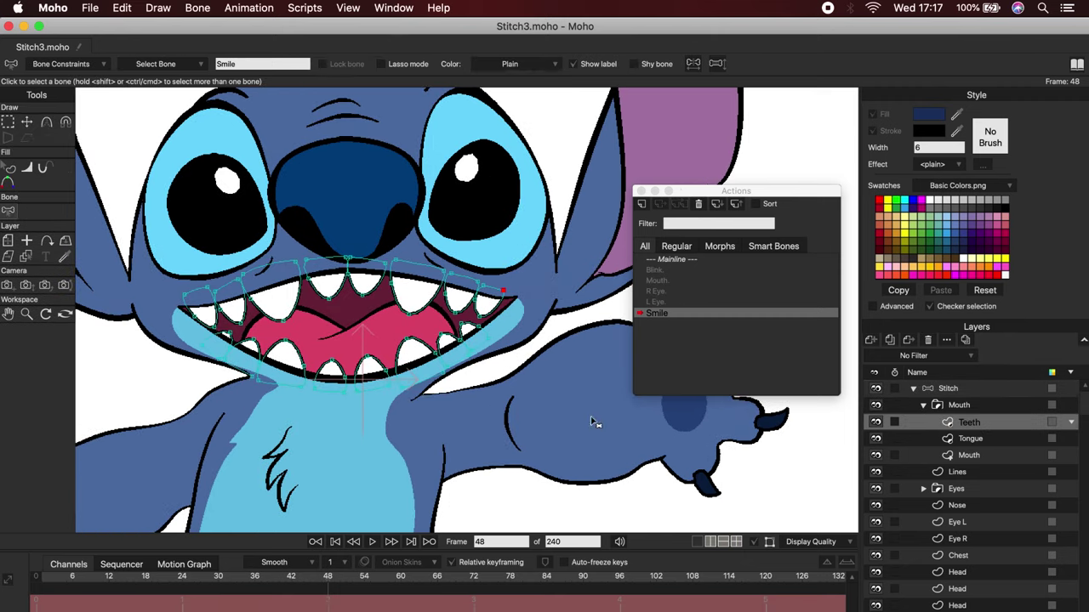
{"action": "left_click", "coordinate": [27, 122]}
{"action": "left_click_drag", "start_coordinate": [274, 294], "coordinate": [281, 304]}
{"action": "left_click_drag", "start_coordinate": [330, 277], "coordinate": [329, 300]}
{"action": "left_click_drag", "start_coordinate": [364, 277], "coordinate": [415, 303]}
Raise and enlarge the row of lower teeth so it closes the gap towards the upper teeth.
{"action": "left_click_drag", "start_coordinate": [282, 362], "coordinate": [252, 340]}
{"action": "left_click_drag", "start_coordinate": [332, 380], "coordinate": [369, 349]}
{"action": "left_click_drag", "start_coordinate": [417, 364], "coordinate": [412, 354]}
{"action": "left_click_drag", "start_coordinate": [448, 344], "coordinate": [441, 334]}
{"action": "left_click_drag", "start_coordinate": [471, 331], "coordinate": [468, 327]}
{"action": "left_click_drag", "start_coordinate": [333, 359], "coordinate": [364, 356]}
Refine the two middle upper teeth, their larger neighbour and the middle lower teeth on the Teeth layer.
{"action": "left_click", "coordinate": [969, 439]}
{"action": "left_click", "coordinate": [970, 422]}
{"action": "left_click", "coordinate": [327, 301]}
{"action": "left_click", "coordinate": [370, 301]}
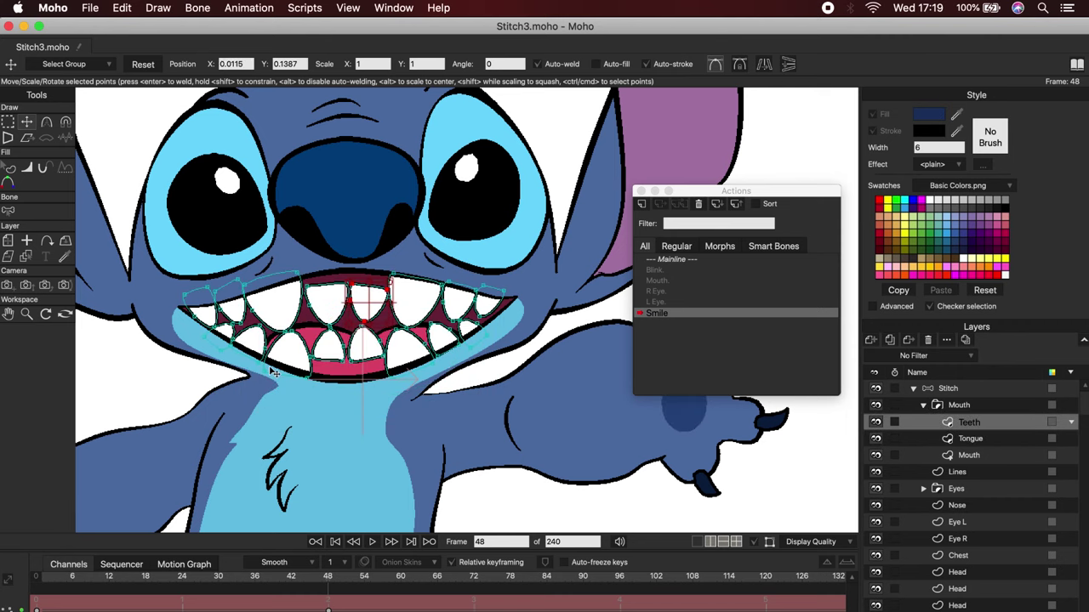
{"action": "left_click_drag", "start_coordinate": [415, 302], "coordinate": [412, 304]}
{"action": "left_click_drag", "start_coordinate": [331, 347], "coordinate": [366, 342]}
On the Mouth layer, shift the outline's upper middle point down and to the right, and raise its lower middle point.
{"action": "left_click", "coordinate": [969, 456]}
{"action": "left_click", "coordinate": [350, 272]}
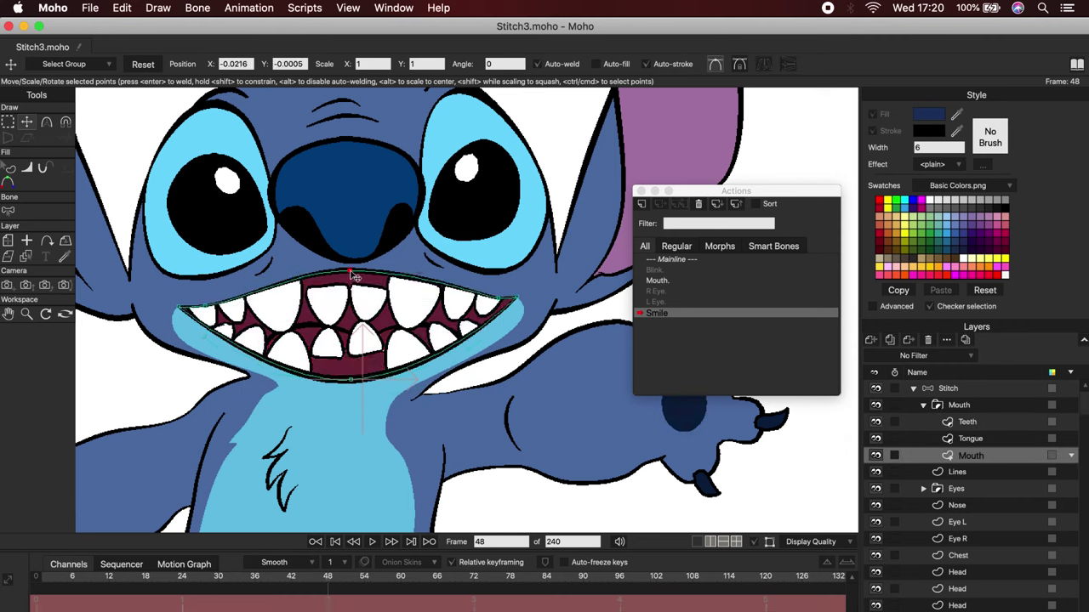
{"action": "left_click_drag", "start_coordinate": [350, 272], "coordinate": [408, 288]}
{"action": "left_click_drag", "start_coordinate": [350, 379], "coordinate": [350, 359]}
Nudge a middle upper tooth upward on the Teeth layer and adjust the Mouth outline's upper point right of centre.
{"action": "left_click", "coordinate": [967, 422]}
{"action": "left_click_drag", "start_coordinate": [353, 287], "coordinate": [353, 281]}
{"action": "scroll", "coordinate": [387, 204], "scroll_direction": "up", "scroll_amount": 3}
{"action": "left_click", "coordinate": [969, 456]}
{"action": "left_click", "coordinate": [428, 326]}
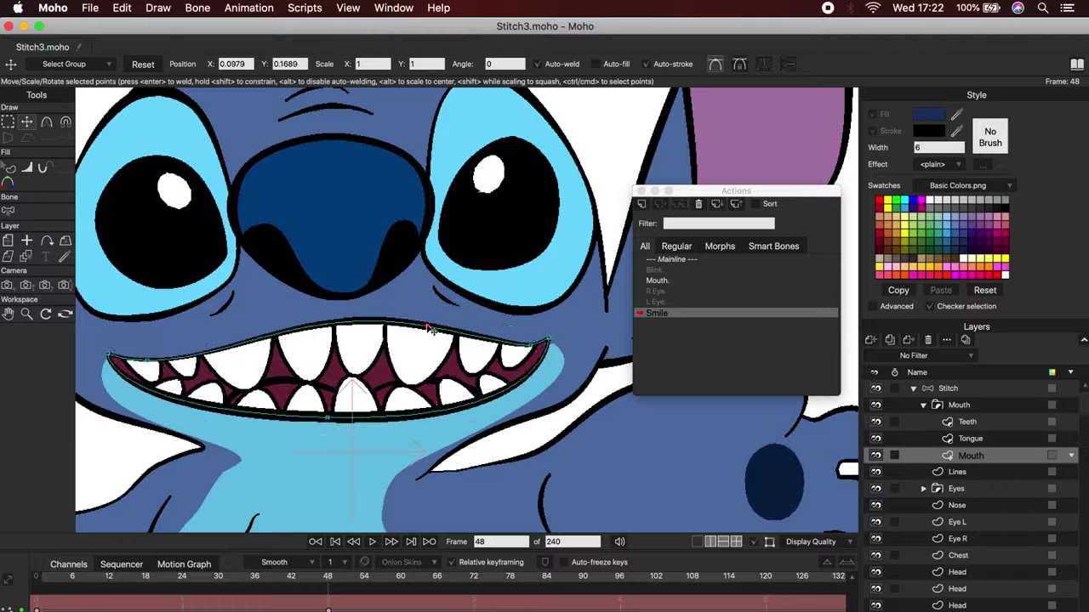
{"action": "scroll", "coordinate": [430, 330], "scroll_direction": "up", "scroll_amount": 3}
On the Teeth layer, adjust the lower tooth at the mouth's right-hand corner, moving the Actions window out of the way.
{"action": "left_click", "coordinate": [969, 421]}
{"action": "left_click", "coordinate": [618, 382]}
{"action": "left_click_drag", "start_coordinate": [736, 190], "coordinate": [791, 162]}
{"action": "scroll", "coordinate": [426, 383], "scroll_direction": "down", "scroll_amount": 3}
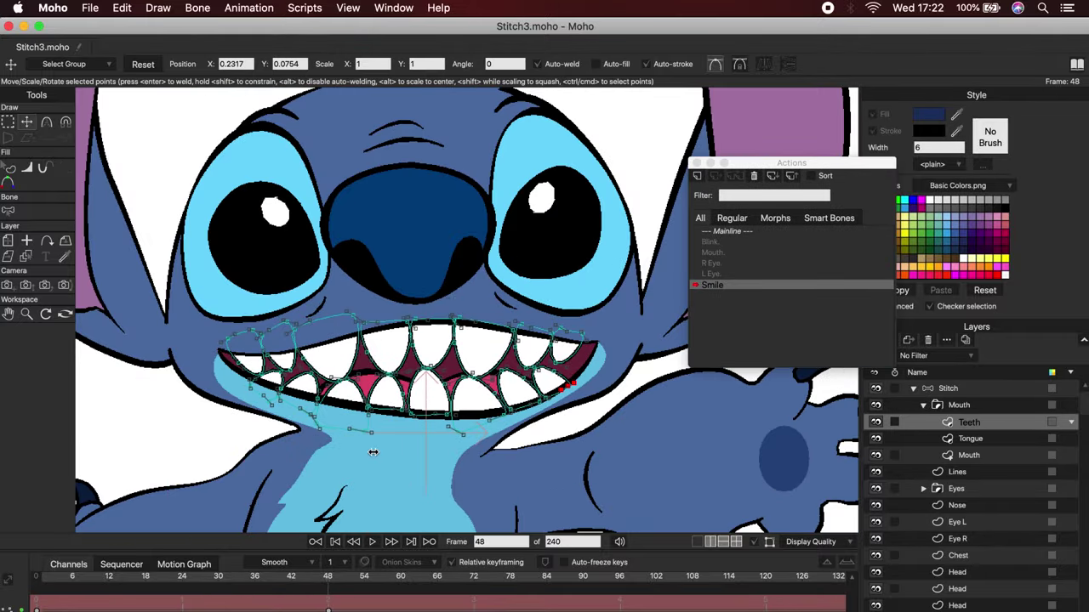
{"action": "scroll", "coordinate": [373, 452], "scroll_direction": "down", "scroll_amount": 5}
Select the Stitch bone layer and return from the Smile action to the mainline timeline.
{"action": "left_click", "coordinate": [961, 405]}
{"action": "left_click", "coordinate": [978, 390]}
{"action": "double_click", "coordinate": [733, 231]}
Test the Smile, R Eye. and L Eye. bones by rotating each one downward with Manipulate Bones.
{"action": "left_click", "coordinate": [64, 121]}
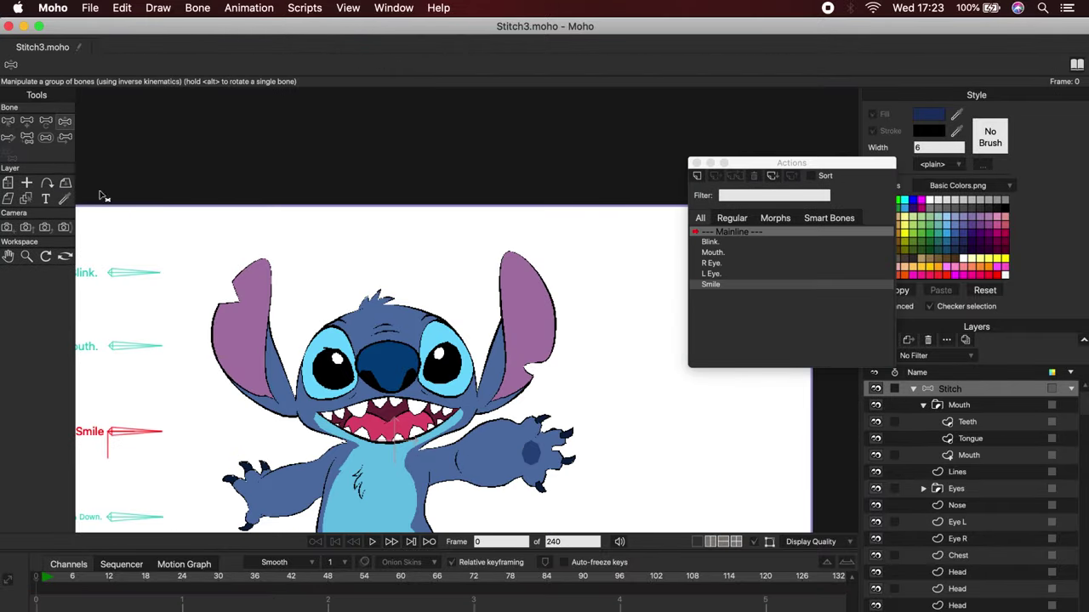
{"action": "left_click_drag", "start_coordinate": [141, 433], "coordinate": [105, 491]}
{"action": "left_click_drag", "start_coordinate": [208, 384], "coordinate": [296, 213]}
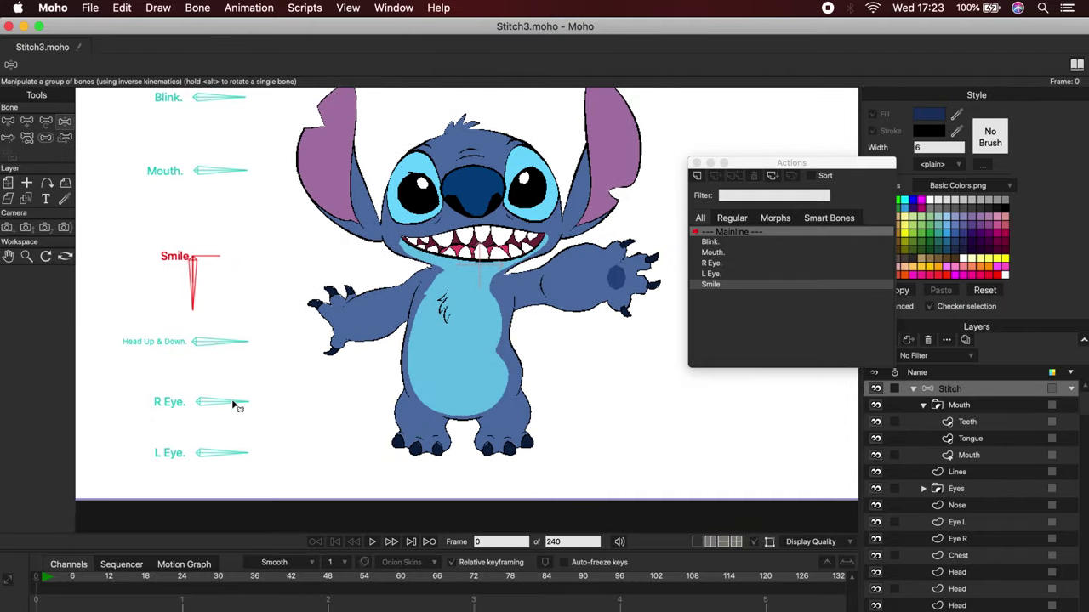
{"action": "left_click_drag", "start_coordinate": [237, 407], "coordinate": [188, 445]}
{"action": "scroll", "coordinate": [246, 410], "scroll_direction": "right", "scroll_amount": 2}
{"action": "scroll", "coordinate": [247, 410], "scroll_direction": "up", "scroll_amount": 1}
{"action": "left_click_drag", "start_coordinate": [159, 510], "coordinate": [167, 510]}
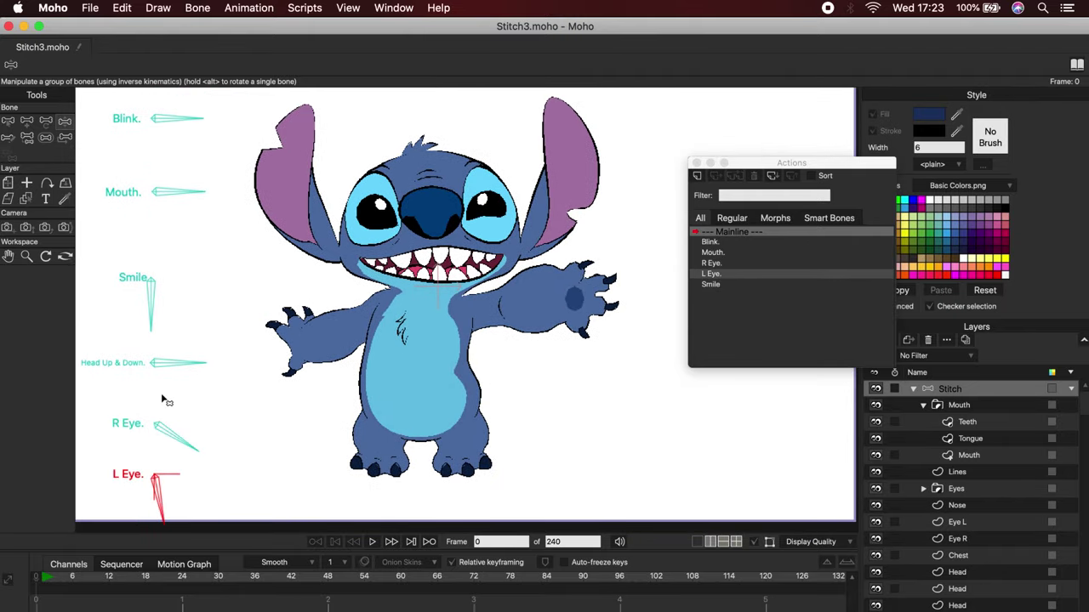
Render frame 0 to preview the smiling, half-closed-eye pose and close the render window.
{"action": "left_click", "coordinate": [90, 9]}
{"action": "left_click", "coordinate": [153, 369]}
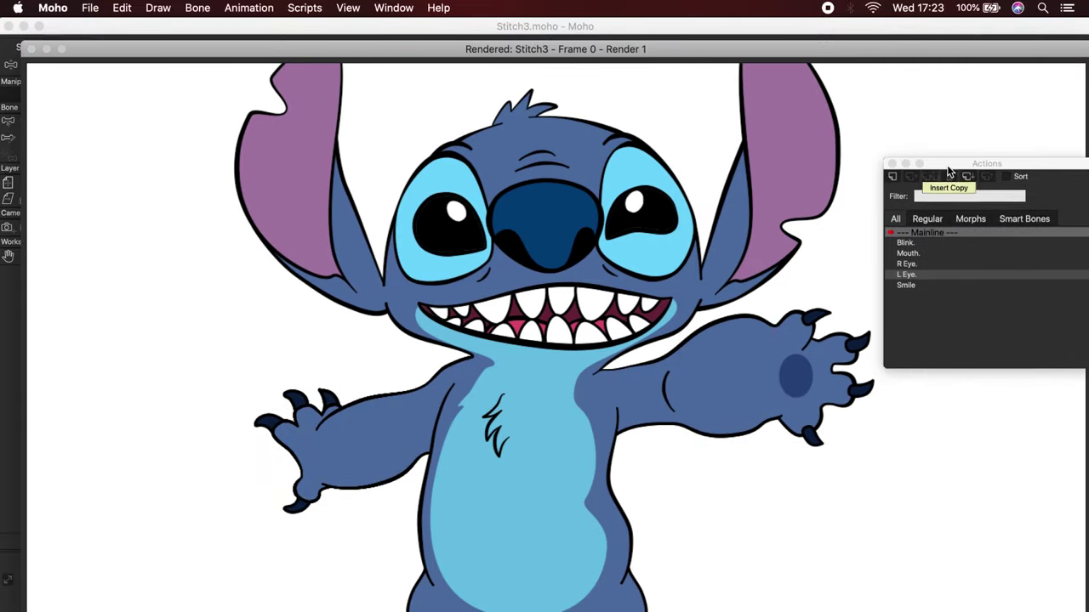
{"action": "left_click_drag", "start_coordinate": [948, 168], "coordinate": [927, 102]}
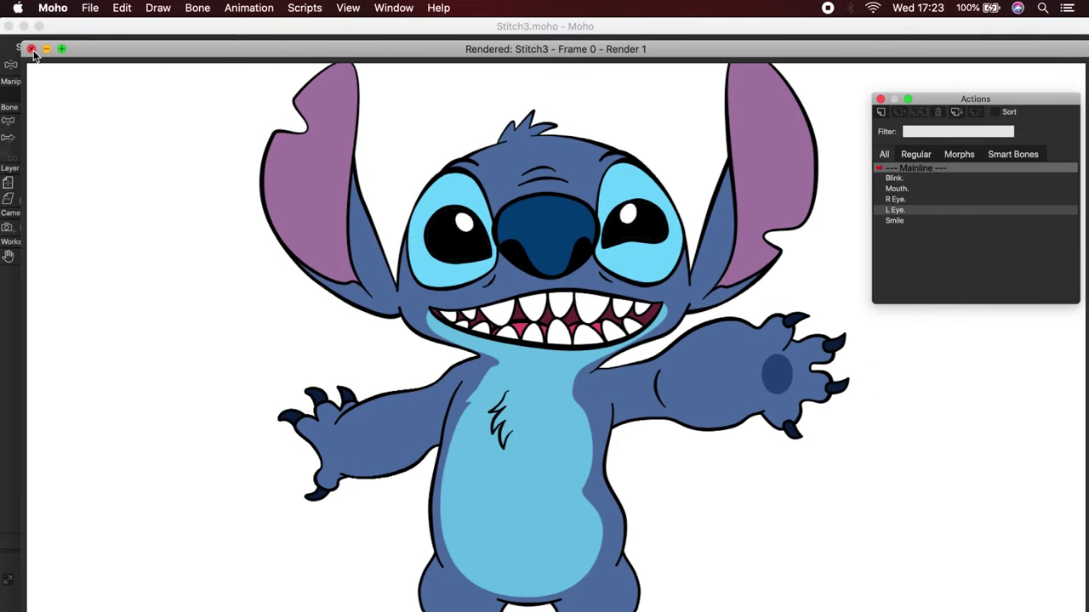
{"action": "left_click", "coordinate": [31, 49]}
{"action": "left_click", "coordinate": [197, 423]}
{"action": "left_click", "coordinate": [174, 278]}
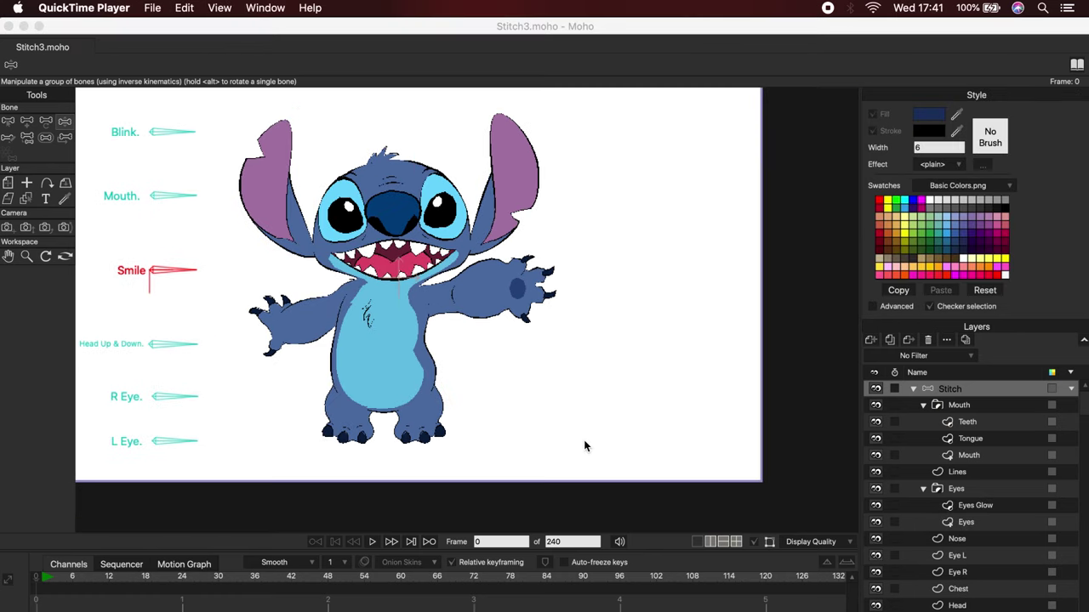
Collapse the Mouth and Eyes groups in the layer list and switch to the Select Bone tool.
{"action": "left_click", "coordinate": [923, 405]}
{"action": "left_click", "coordinate": [924, 438]}
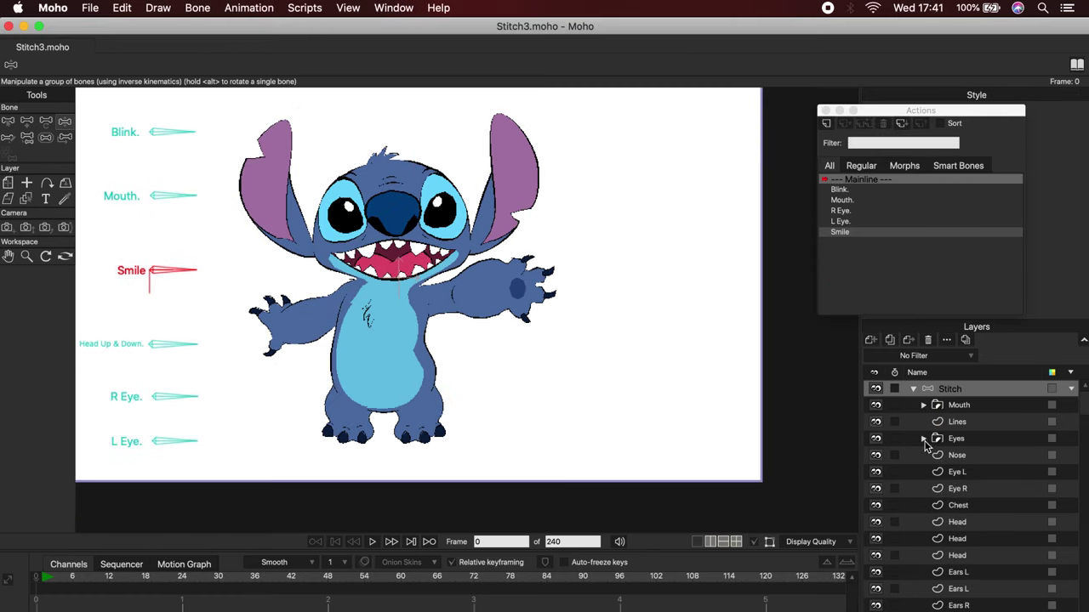
{"action": "left_click", "coordinate": [905, 183]}
{"action": "left_click", "coordinate": [10, 124]}
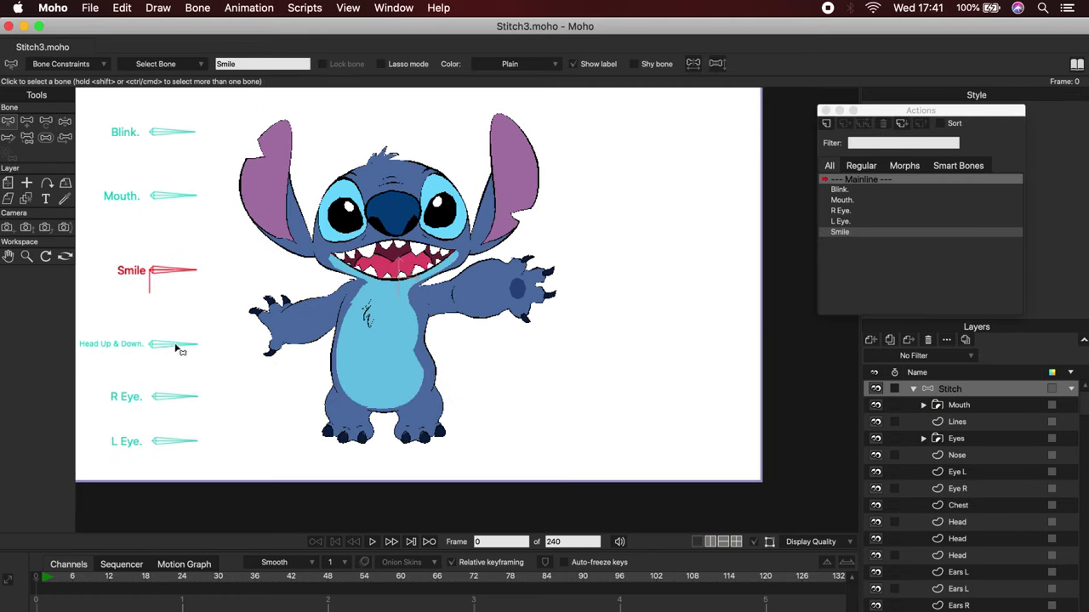
Restrict the angle constraints of the Head Up & Down bone to upward rotation only.
{"action": "left_click", "coordinate": [177, 345]}
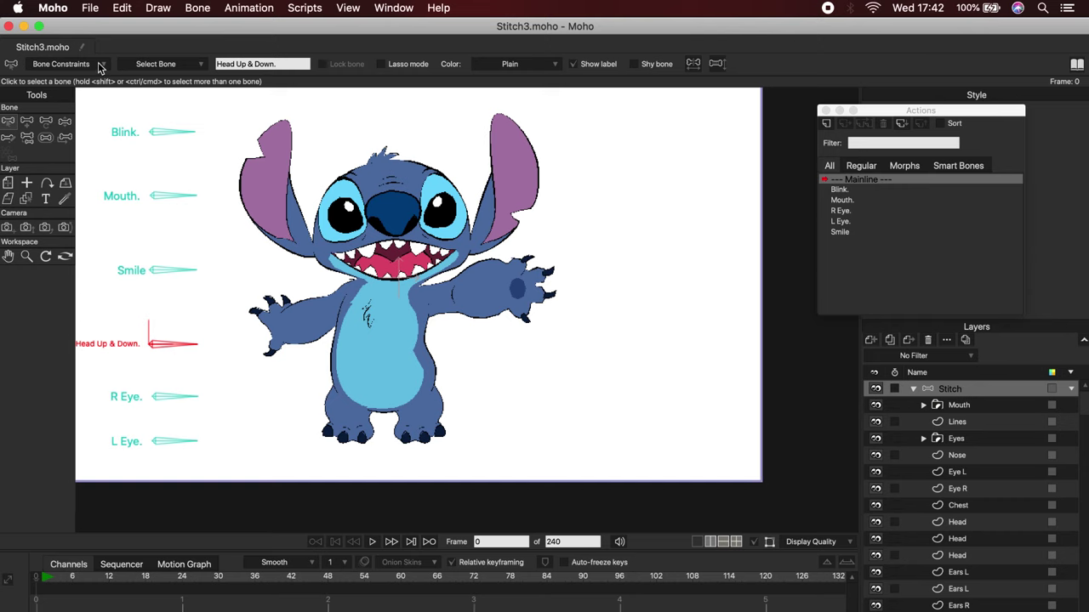
{"action": "left_click", "coordinate": [99, 65]}
{"action": "left_click", "coordinate": [82, 66]}
Rename the Head Up & Down bone to "Head Up." and create an action with the same name.
{"action": "left_click", "coordinate": [275, 64]}
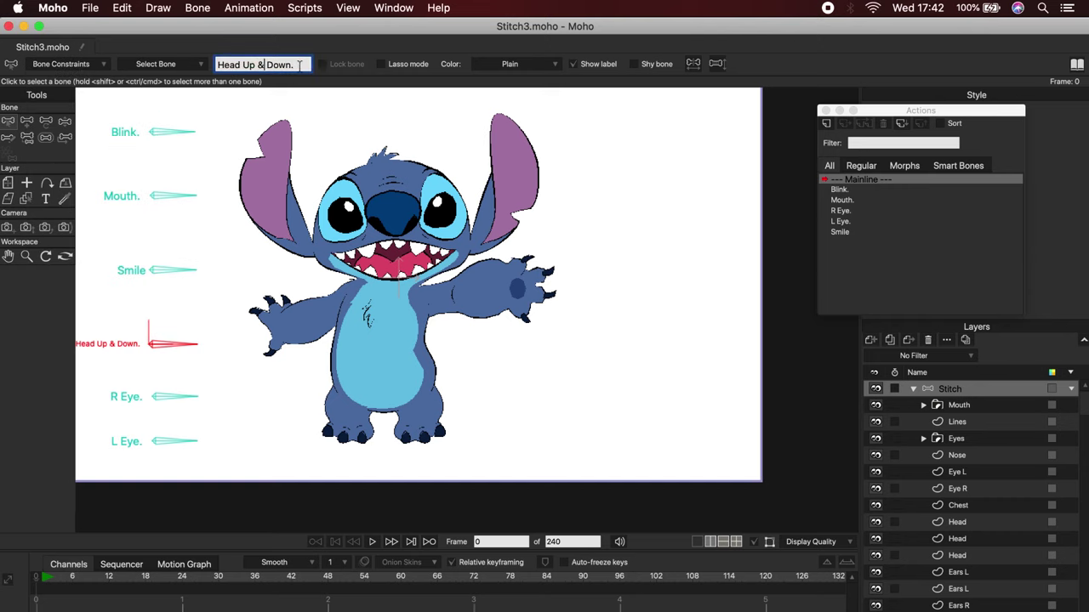
{"action": "key", "text": "BackSpace"}
{"action": "key", "text": "Return"}
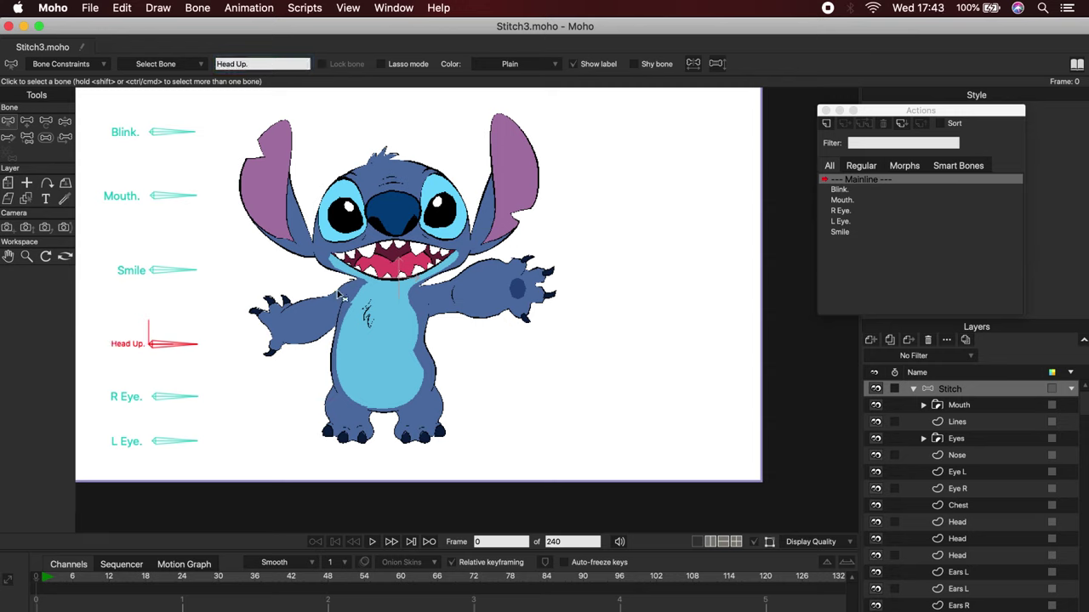
{"action": "left_click", "coordinate": [826, 123]}
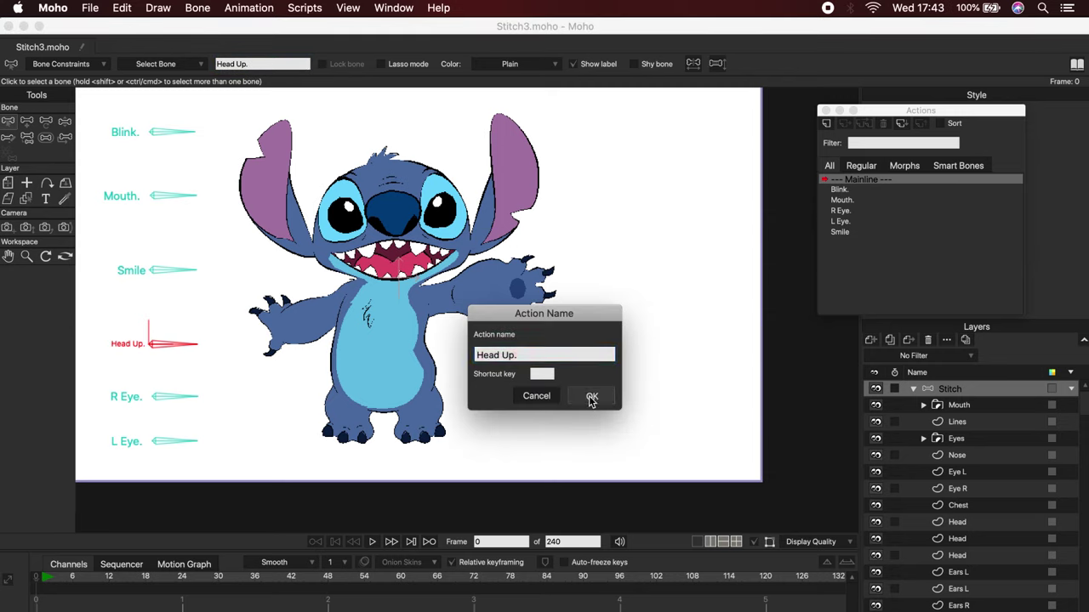
{"action": "left_click", "coordinate": [583, 394]}
At frame 48 of the Head Up. action, rotate the Head Up. bone upward to 90 degrees.
{"action": "left_click", "coordinate": [327, 582]}
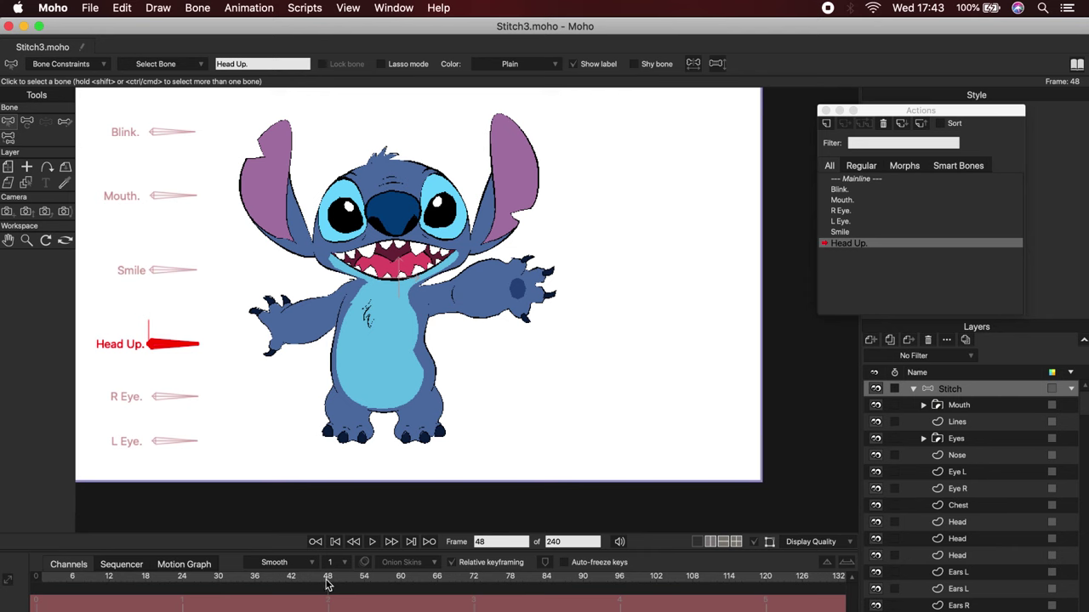
{"action": "key", "text": "t"}
{"action": "left_click_drag", "start_coordinate": [197, 343], "coordinate": [149, 293]}
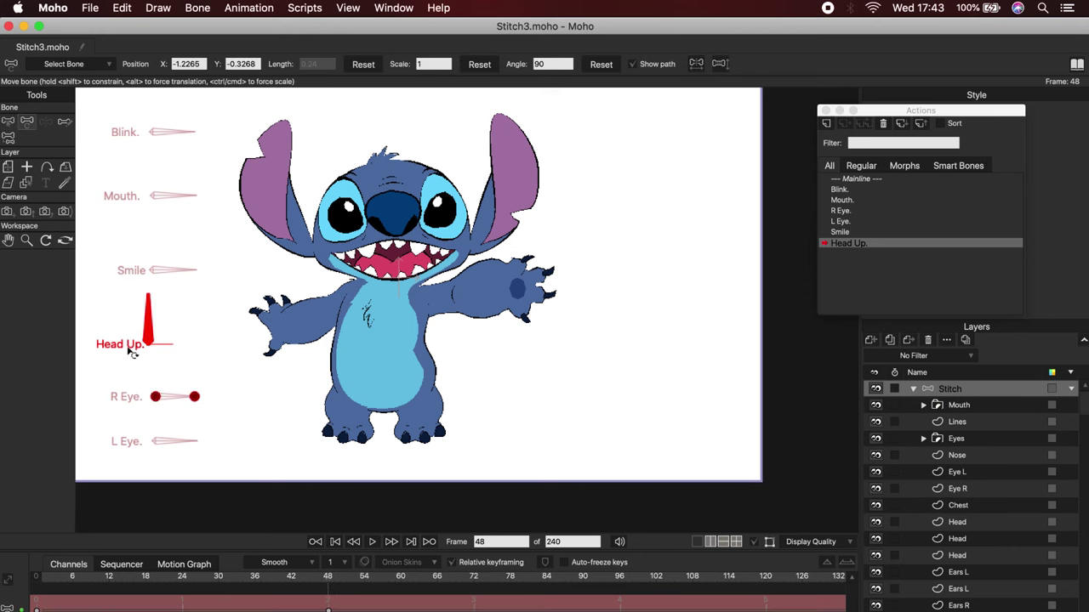
In the Head Up. action at frame 48, move the pupils and their eye glow highlights slightly upward.
{"action": "left_click", "coordinate": [923, 438]}
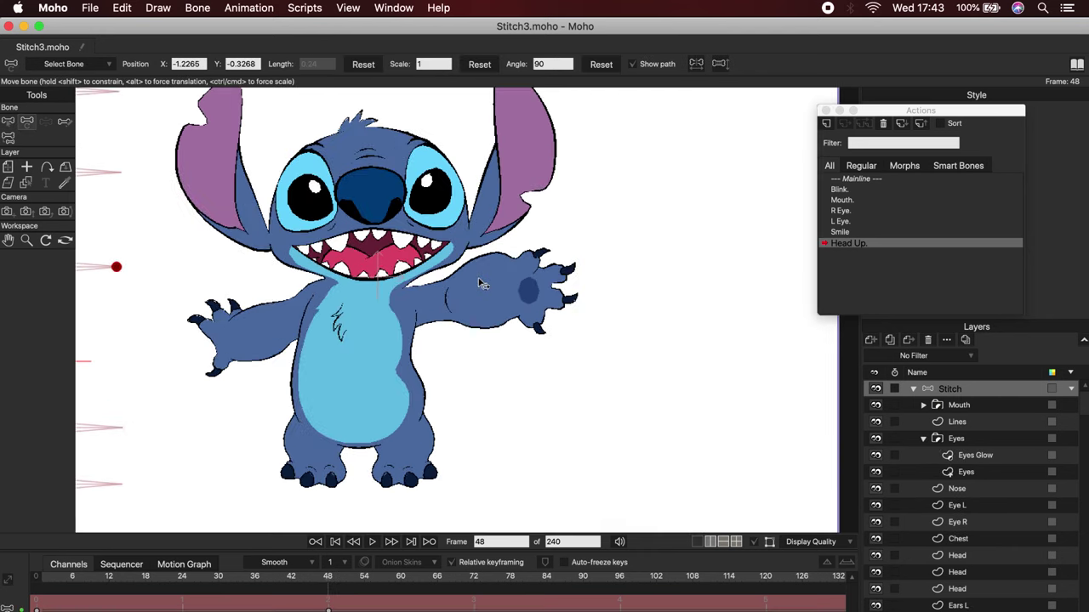
{"action": "left_click", "coordinate": [978, 456]}
{"action": "left_click", "coordinate": [28, 124]}
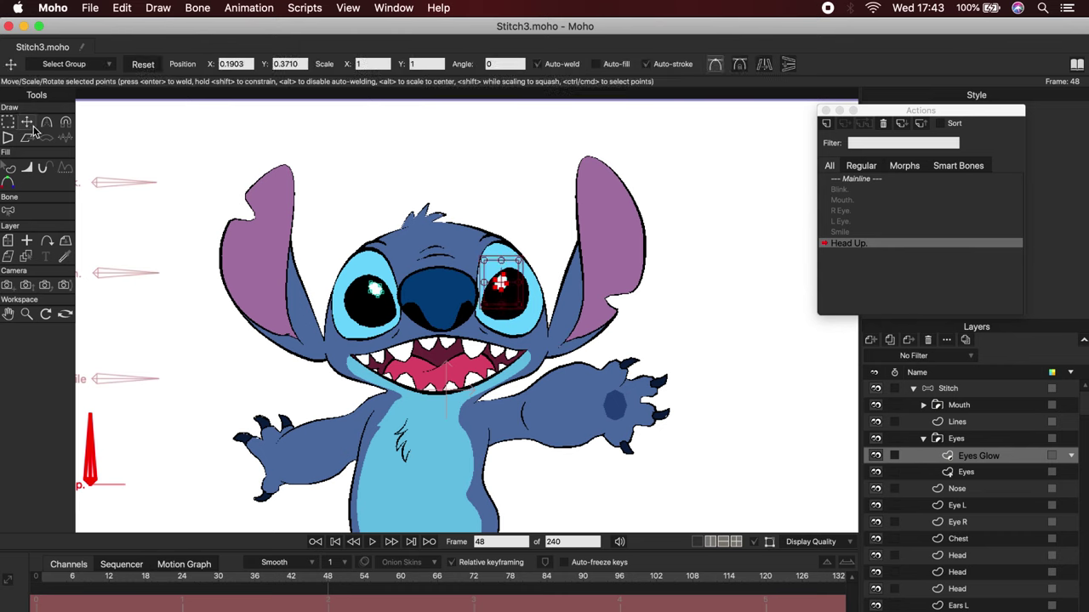
{"action": "left_click", "coordinate": [966, 472]}
{"action": "left_click_drag", "start_coordinate": [515, 310], "coordinate": [515, 305]}
{"action": "left_click_drag", "start_coordinate": [372, 311], "coordinate": [371, 306]}
{"action": "left_click", "coordinate": [975, 456]}
{"action": "left_click_drag", "start_coordinate": [375, 290], "coordinate": [376, 286]}
Shift and reshape the nose, facial lines and head outline at frame 48 to suit the upward head pose.
{"action": "left_click", "coordinate": [958, 489]}
{"action": "scroll", "coordinate": [450, 306], "scroll_direction": "up", "scroll_amount": 5}
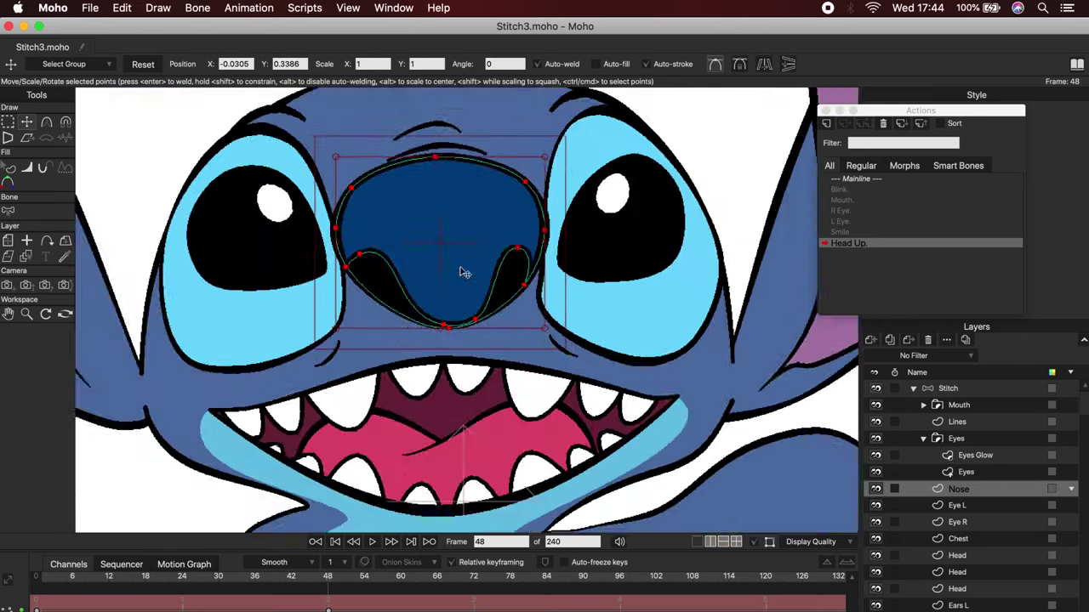
{"action": "left_click", "coordinate": [957, 422]}
{"action": "scroll", "coordinate": [442, 340], "scroll_direction": "down", "scroll_amount": 5}
{"action": "left_click", "coordinate": [958, 556]}
{"action": "scroll", "coordinate": [442, 358], "scroll_direction": "up", "scroll_amount": 5}
{"action": "left_click", "coordinate": [421, 332]}
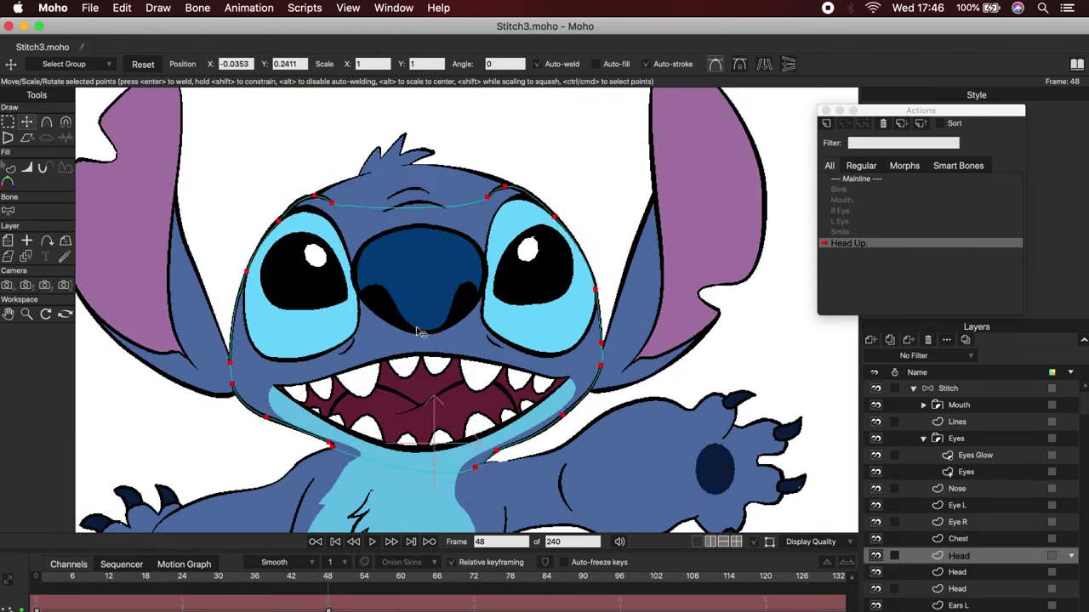
Narrow the mouth opening and adjust the teeth and cheek lines to match the Head Up. pose at frame 48.
{"action": "left_click", "coordinate": [572, 385], "text": "ctrl+alt"}
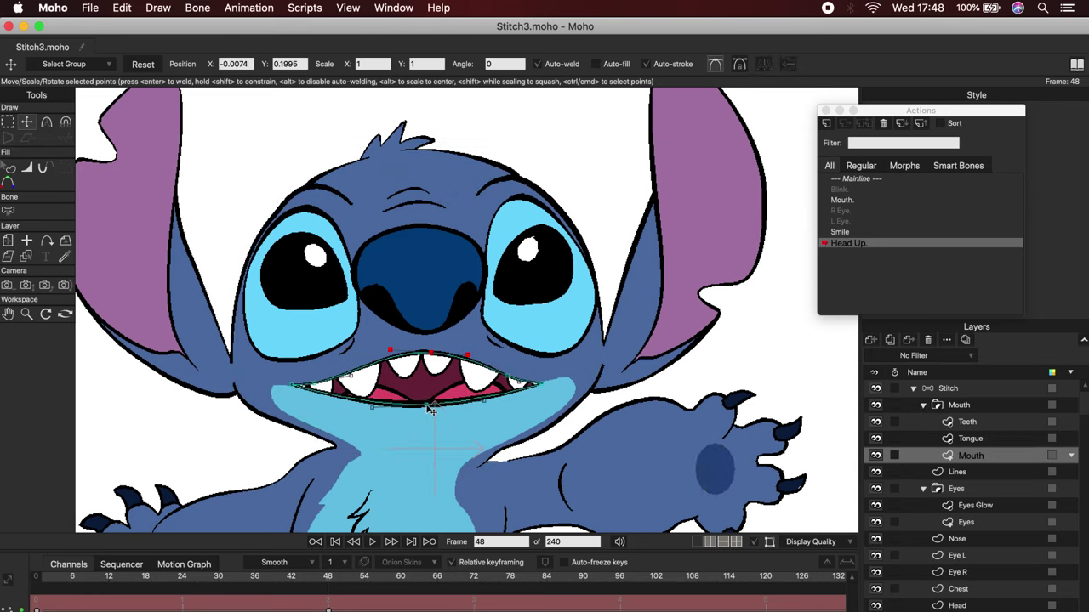
{"action": "scroll", "coordinate": [366, 425], "scroll_direction": "down", "scroll_amount": 3}
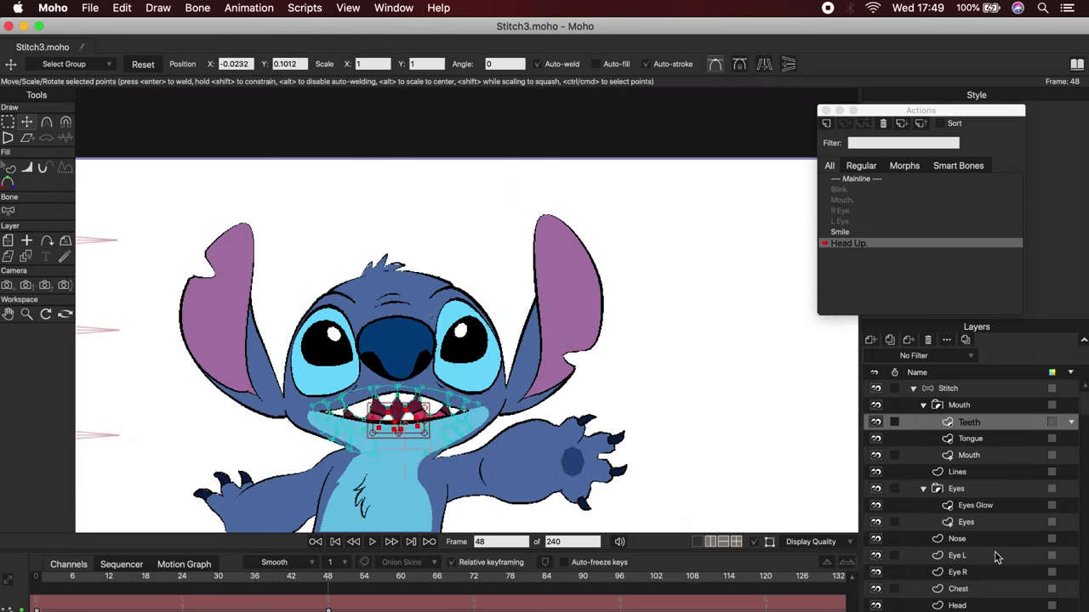
{"action": "left_click", "coordinate": [330, 391], "text": "ctrl+alt"}
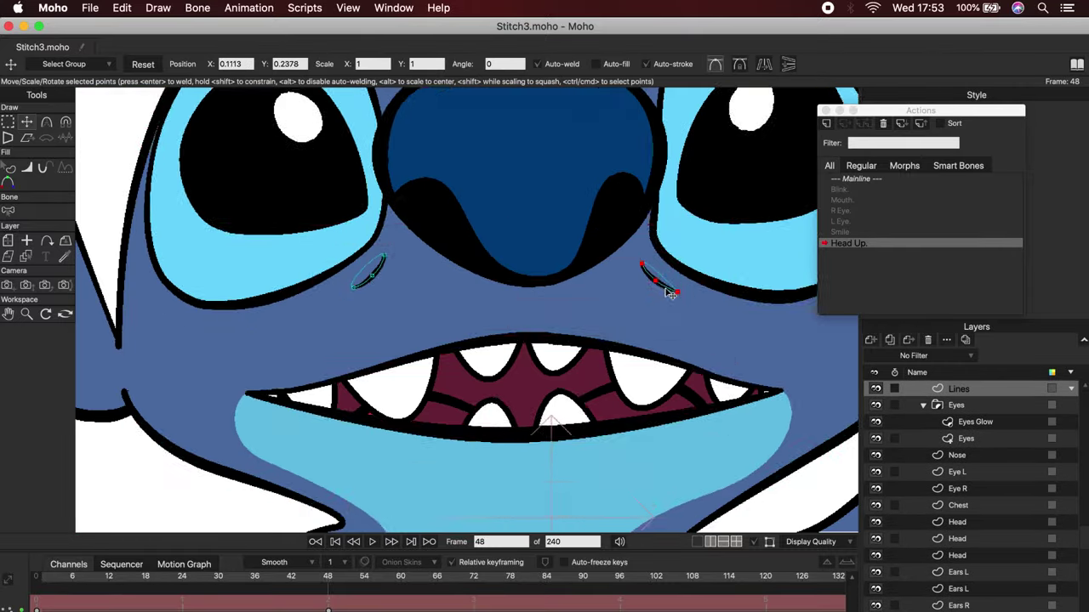
Return to the Mainline, select the Stitch bone layer and test the Head Up. bone.
{"action": "double_click", "coordinate": [893, 182]}
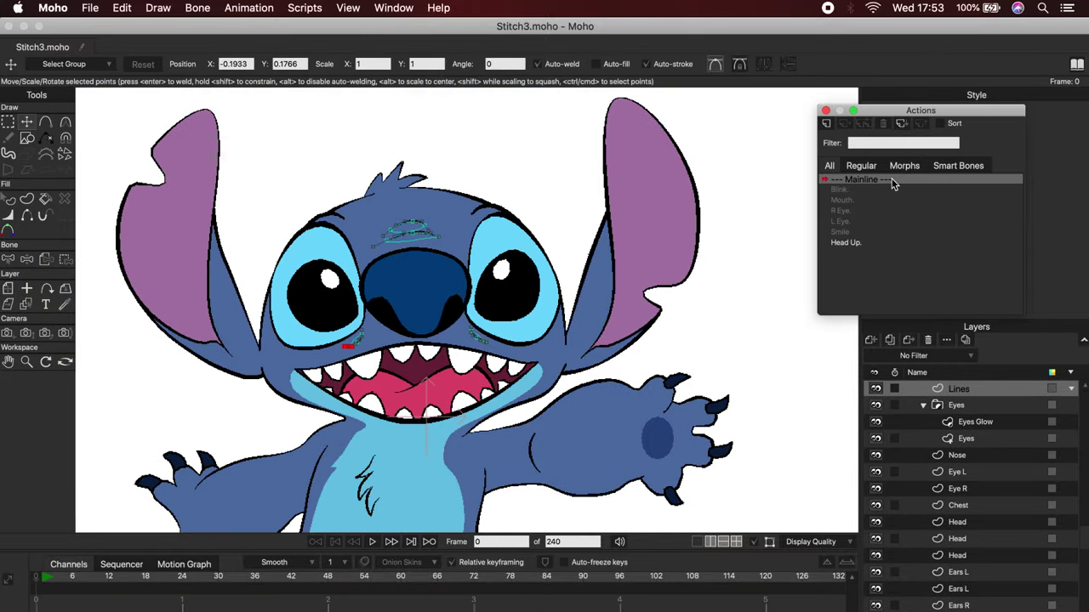
{"action": "left_click", "coordinate": [999, 393]}
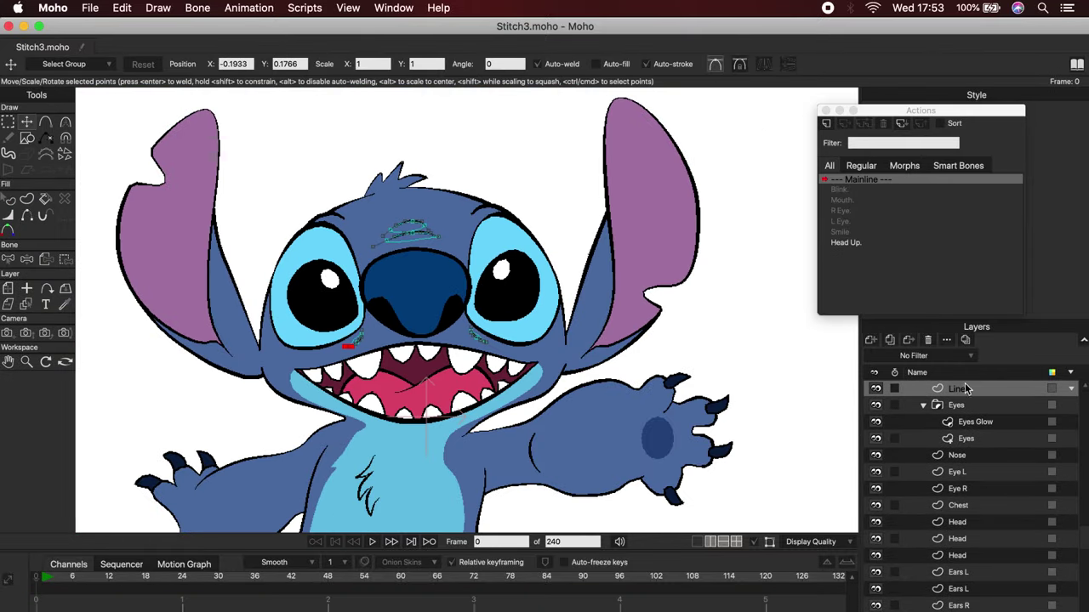
{"action": "scroll", "coordinate": [965, 388], "scroll_direction": "up", "scroll_amount": 3}
{"action": "left_click", "coordinate": [970, 389]}
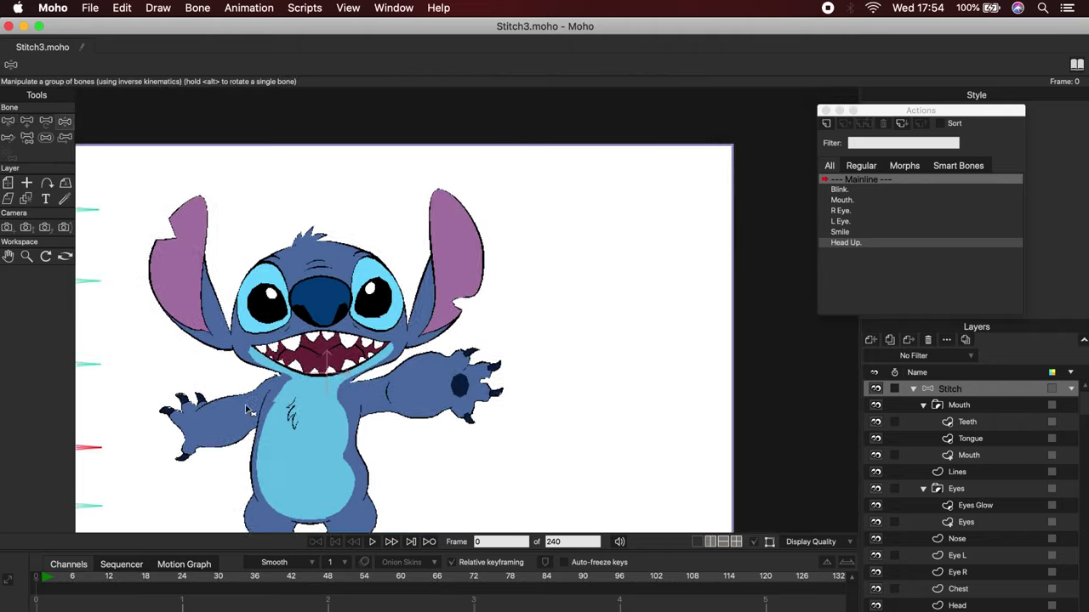
{"action": "mouse_move", "coordinate": [238, 398]}
{"action": "left_mouse_down"}
{"action": "mouse_move", "coordinate": [207, 330]}
{"action": "mouse_move", "coordinate": [238, 369]}
{"action": "mouse_move", "coordinate": [244, 410]}
{"action": "left_mouse_up"}
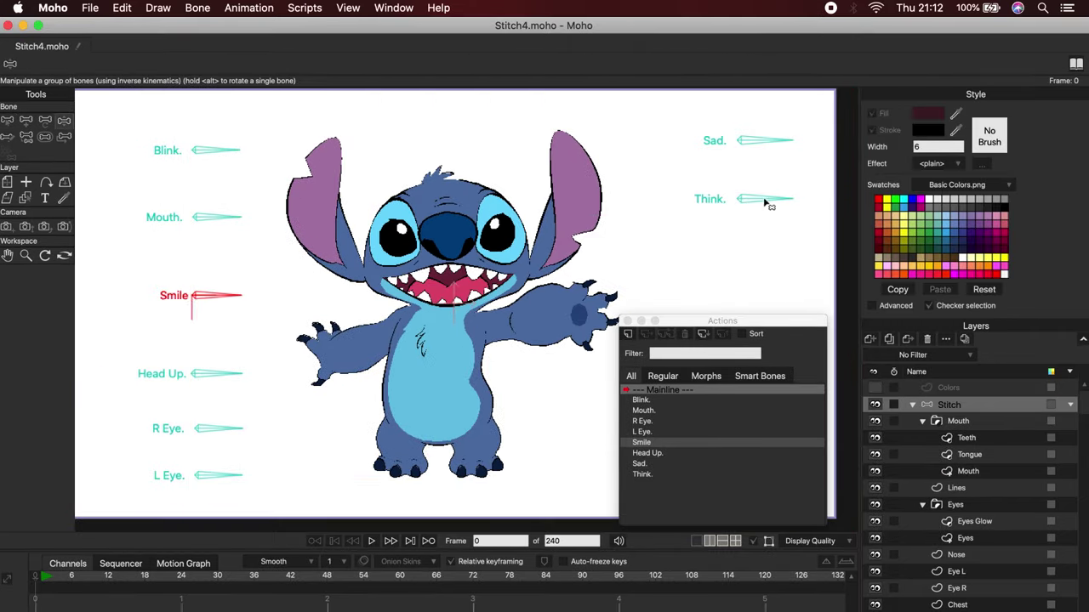
Test the Think., Sad., Smile, R Eye., L Eye., Head Up., Mouth. and Blink. smart bones by rotating them.
{"action": "left_click_drag", "start_coordinate": [764, 202], "coordinate": [765, 198]}
{"action": "mouse_move", "coordinate": [765, 142]}
{"action": "left_mouse_down"}
{"action": "mouse_move", "coordinate": [744, 164]}
{"action": "mouse_move", "coordinate": [763, 140]}
{"action": "left_mouse_up"}
{"action": "left_click_drag", "start_coordinate": [212, 297], "coordinate": [194, 340]}
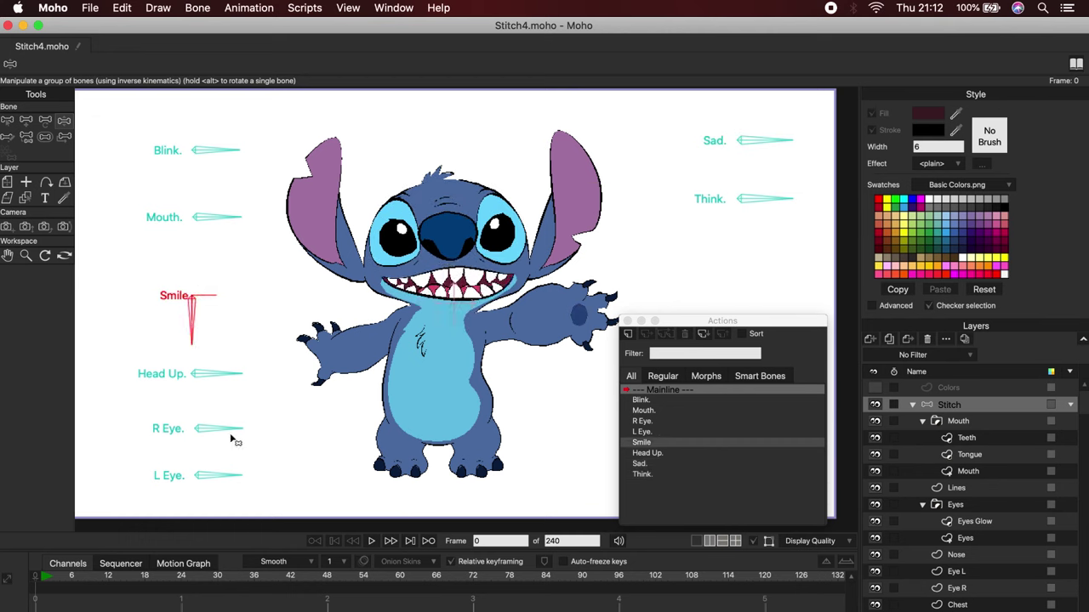
{"action": "left_click_drag", "start_coordinate": [228, 430], "coordinate": [197, 465]}
{"action": "left_click_drag", "start_coordinate": [226, 477], "coordinate": [226, 428]}
{"action": "left_click_drag", "start_coordinate": [194, 332], "coordinate": [225, 295]}
{"action": "left_click_drag", "start_coordinate": [220, 372], "coordinate": [209, 413]}
{"action": "left_click", "coordinate": [215, 217]}
{"action": "mouse_move", "coordinate": [207, 152]}
{"action": "left_mouse_down"}
{"action": "mouse_move", "coordinate": [201, 197]}
{"action": "mouse_move", "coordinate": [228, 151]}
{"action": "left_mouse_up"}
Close the Actions window, show the Colors palette layer and reselect the Stitch layer.
{"action": "left_click", "coordinate": [627, 320]}
{"action": "left_click", "coordinate": [884, 389]}
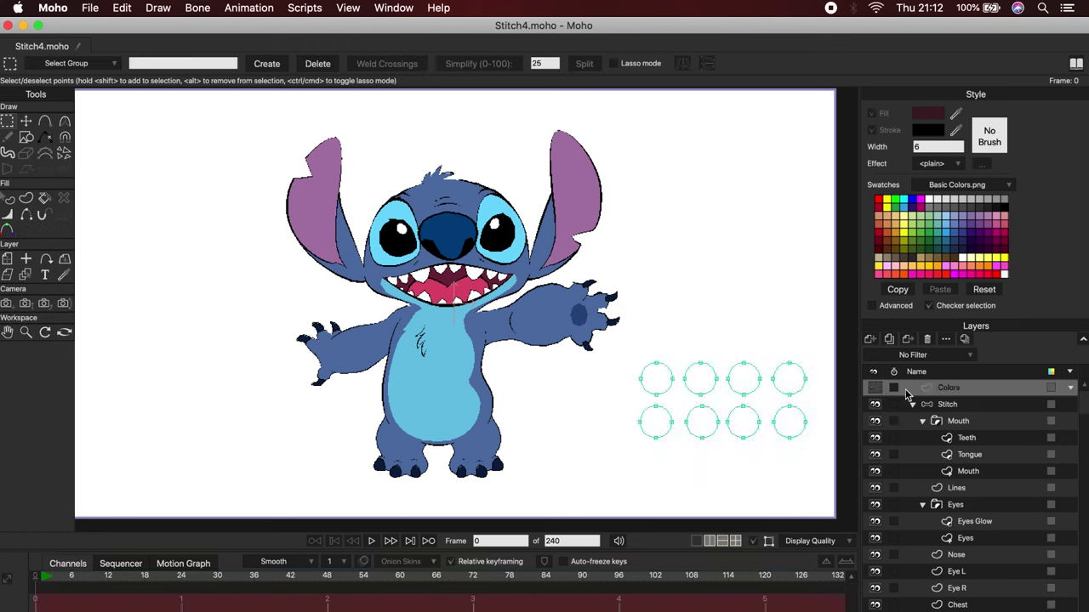
{"action": "left_click", "coordinate": [953, 407]}
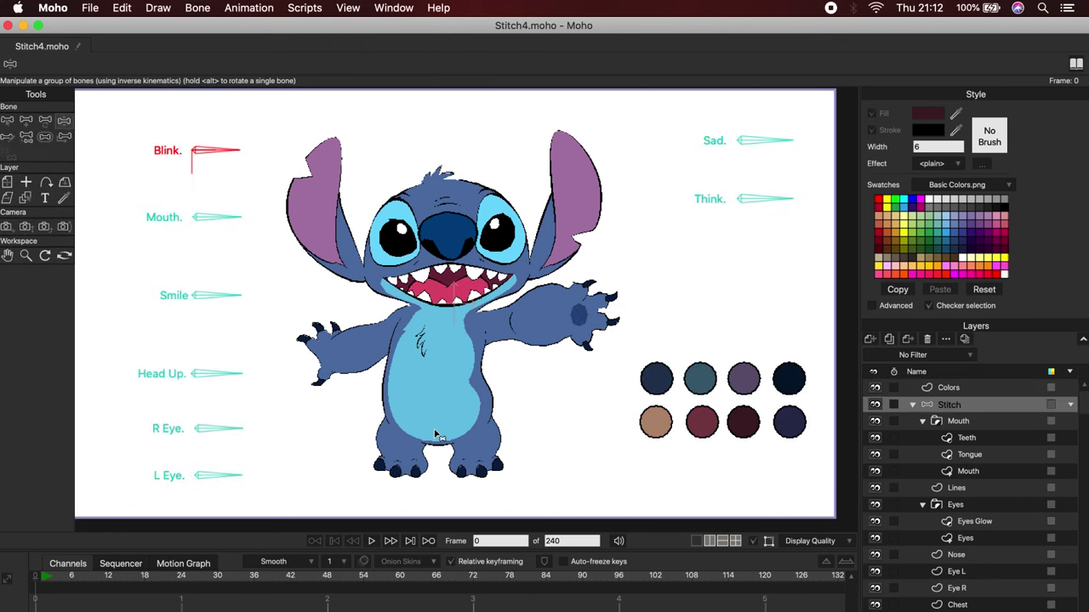
Fill the large upper tooth in the Teeth layer with the tan colour sampled from the palette circles.
{"action": "scroll", "coordinate": [520, 433], "scroll_direction": "up", "scroll_amount": 3}
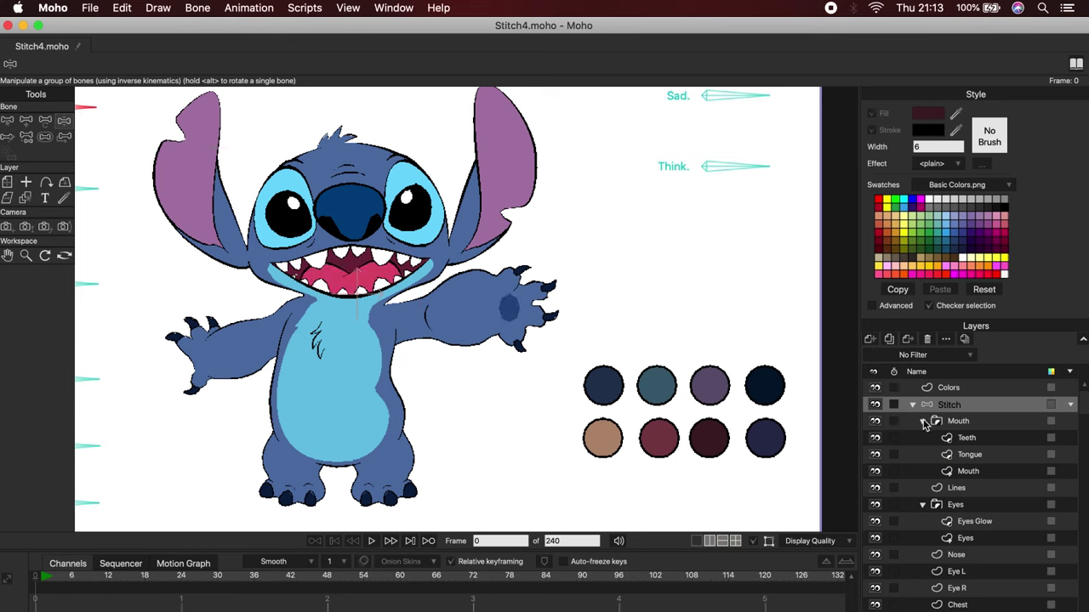
{"action": "left_click", "coordinate": [974, 422]}
{"action": "left_click", "coordinate": [990, 439]}
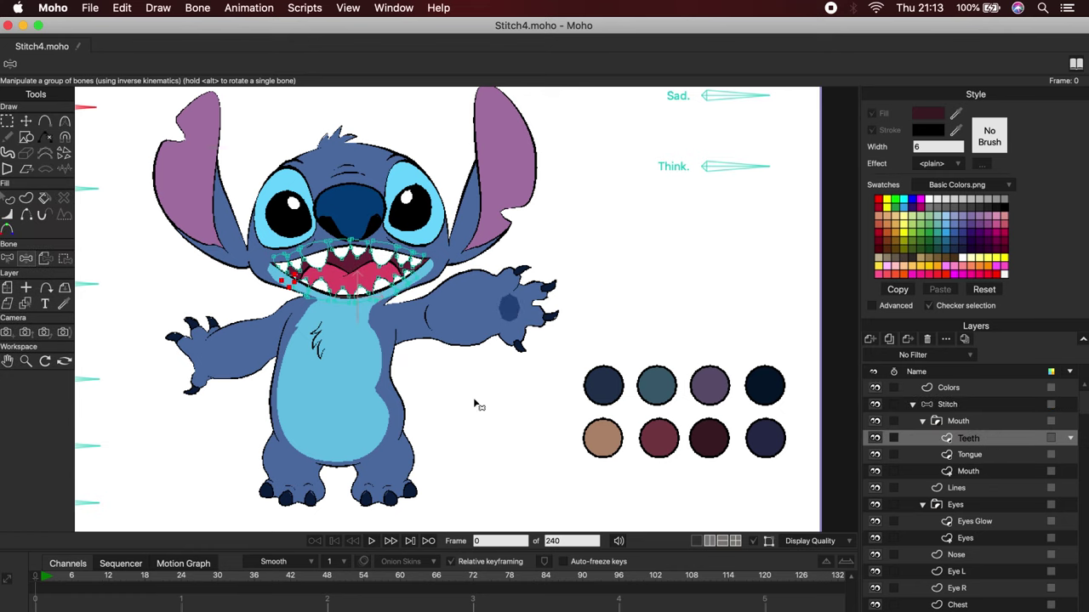
{"action": "left_click", "coordinate": [10, 201]}
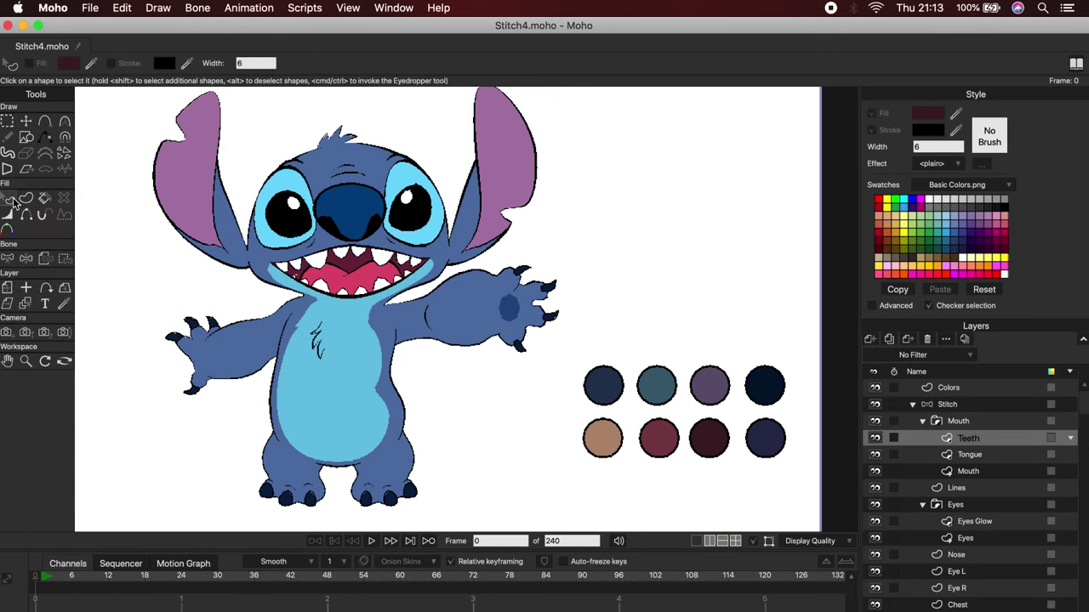
{"action": "left_click", "coordinate": [313, 252]}
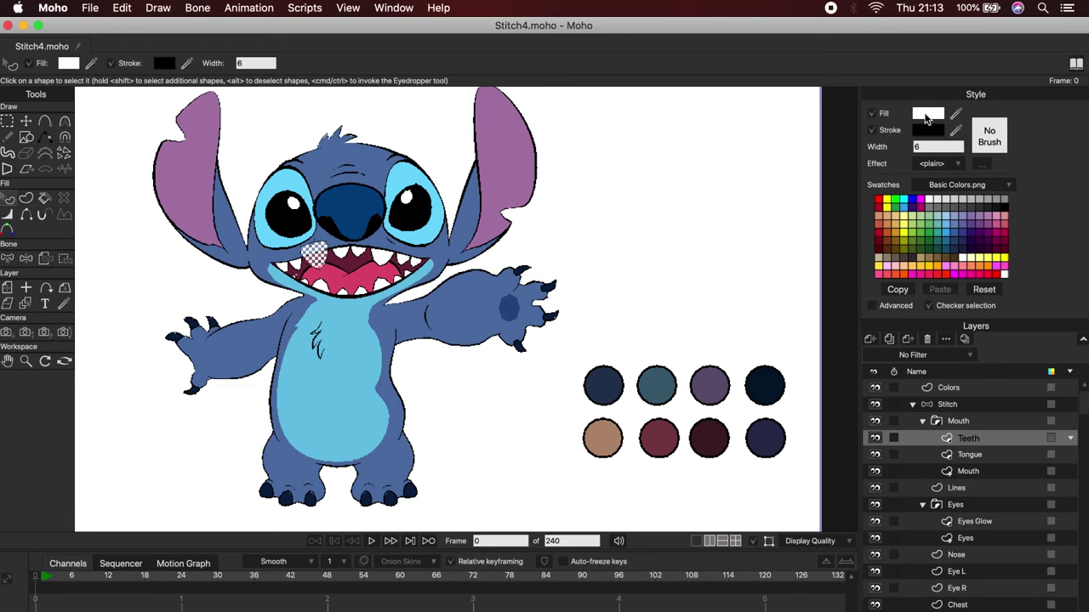
{"action": "left_click", "coordinate": [923, 115]}
{"action": "left_click", "coordinate": [885, 255]}
{"action": "mouse_move", "coordinate": [914, 247]}
{"action": "left_mouse_down"}
{"action": "mouse_move", "coordinate": [928, 274]}
{"action": "mouse_move", "coordinate": [877, 227]}
{"action": "mouse_move", "coordinate": [968, 234]}
{"action": "mouse_move", "coordinate": [974, 336]}
{"action": "left_mouse_up"}
{"action": "left_click", "coordinate": [967, 343]}
{"action": "left_click", "coordinate": [991, 422]}
{"action": "left_click_drag", "start_coordinate": [954, 114], "coordinate": [603, 438]}
Select all the remaining teeth in the Teeth layer and fill them with the sampled tan colour.
{"action": "left_click", "coordinate": [984, 456]}
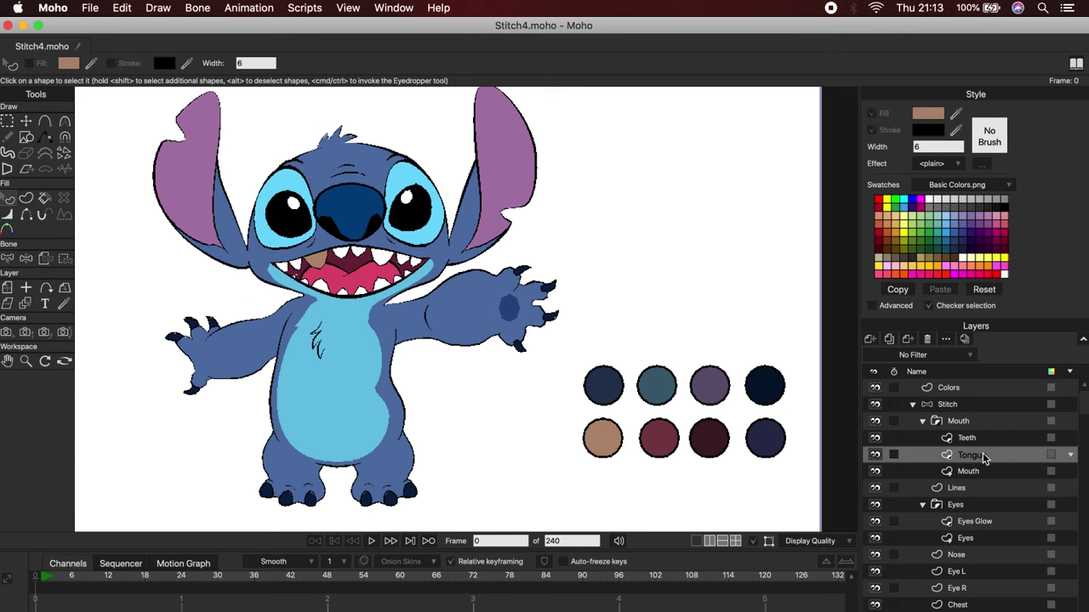
{"action": "left_click", "coordinate": [992, 441]}
{"action": "scroll", "coordinate": [452, 270], "scroll_direction": "up", "scroll_amount": 2}
{"action": "mouse_move", "coordinate": [323, 248]}
{"action": "left_mouse_down"}
{"action": "mouse_move", "coordinate": [409, 260]}
{"action": "mouse_move", "coordinate": [350, 296]}
{"action": "mouse_move", "coordinate": [261, 285]}
{"action": "mouse_move", "coordinate": [270, 258]}
{"action": "left_mouse_up"}
{"action": "left_click_drag", "start_coordinate": [955, 114], "coordinate": [627, 465]}
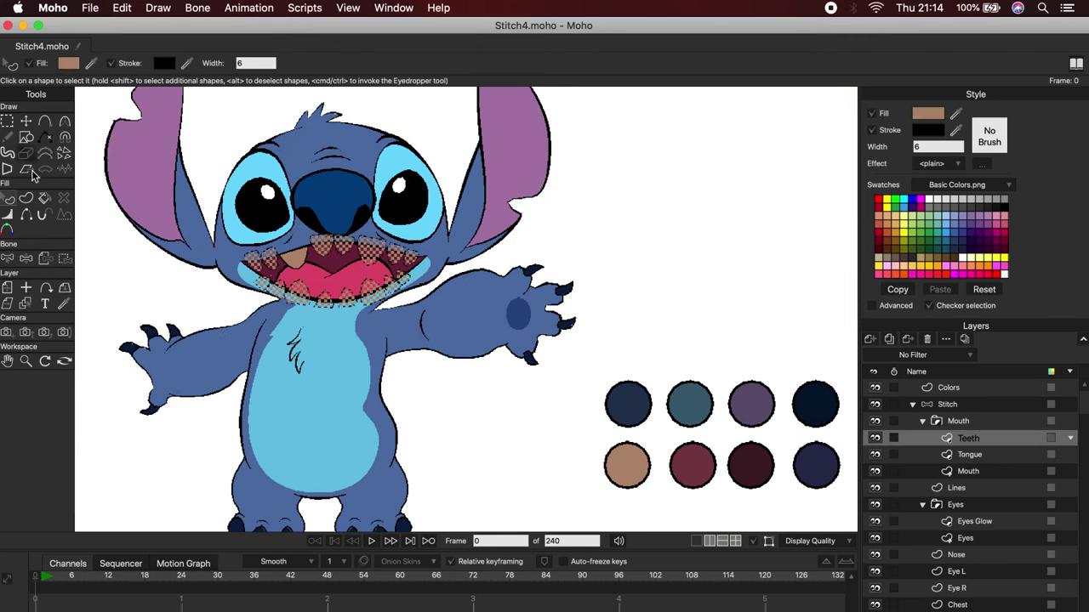
Fill the tongue shapes in the Tongue layer with the dark red sampled from the palette circles.
{"action": "left_click", "coordinate": [983, 456]}
{"action": "scroll", "coordinate": [340, 293], "scroll_direction": "up", "scroll_amount": 1}
{"action": "left_click", "coordinate": [343, 279]}
{"action": "left_click_drag", "start_coordinate": [955, 114], "coordinate": [694, 460]}
{"action": "left_click", "coordinate": [938, 115]}
{"action": "left_click", "coordinate": [990, 423]}
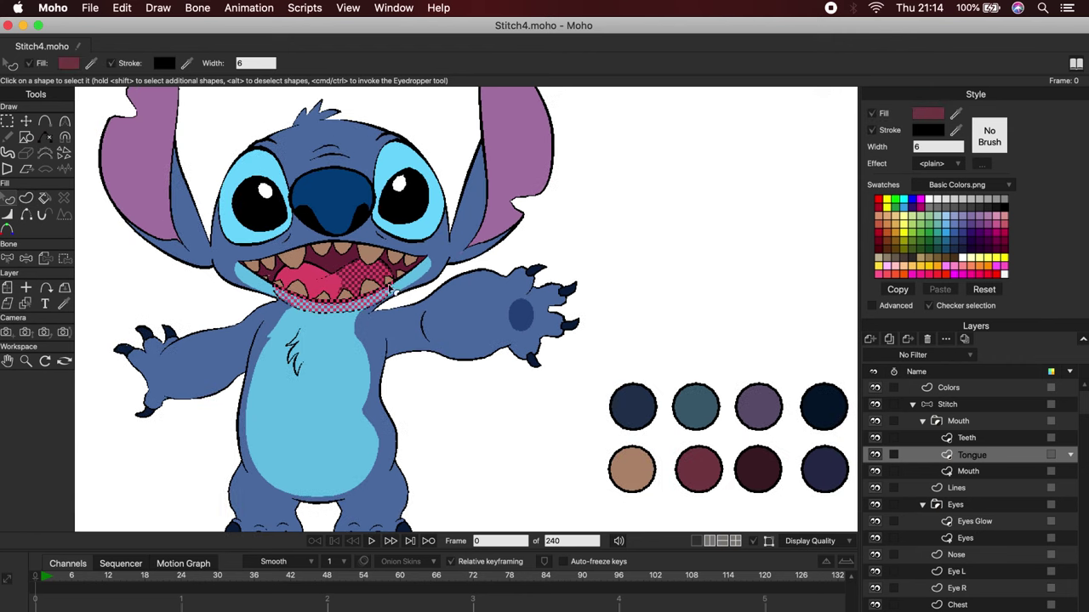
{"action": "left_click", "coordinate": [26, 121]}
{"action": "key", "text": "Return"}
{"action": "left_click", "coordinate": [7, 198]}
{"action": "left_click", "coordinate": [367, 277]}
{"action": "left_click_drag", "start_coordinate": [955, 114], "coordinate": [700, 465]}
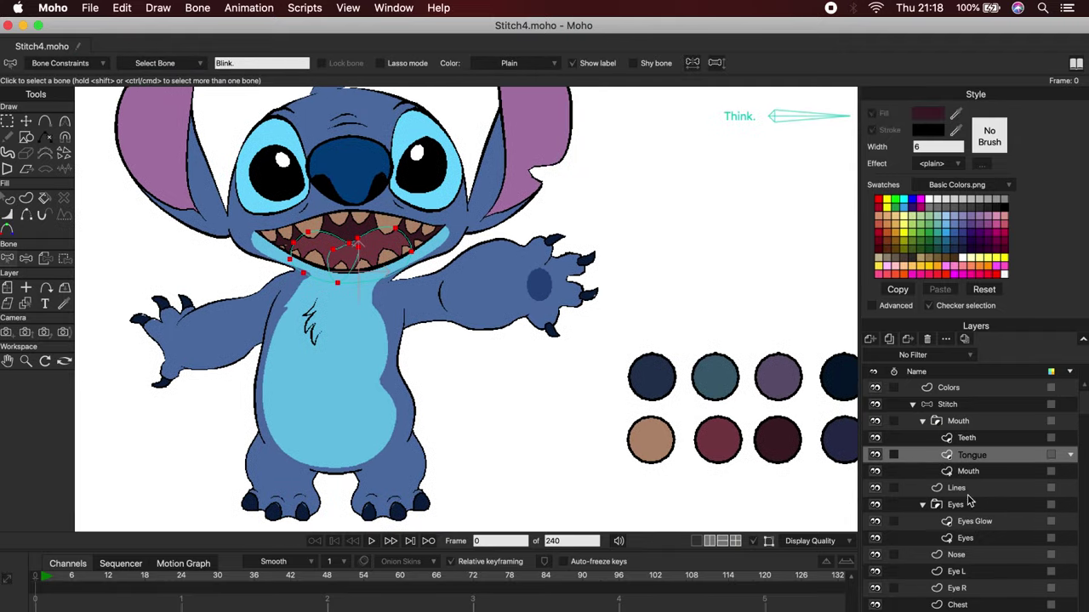
Recolour the head, chest, ears and remaining body layers with the matching darker colours sampled from the palette circles.
{"action": "left_click", "coordinate": [958, 588]}
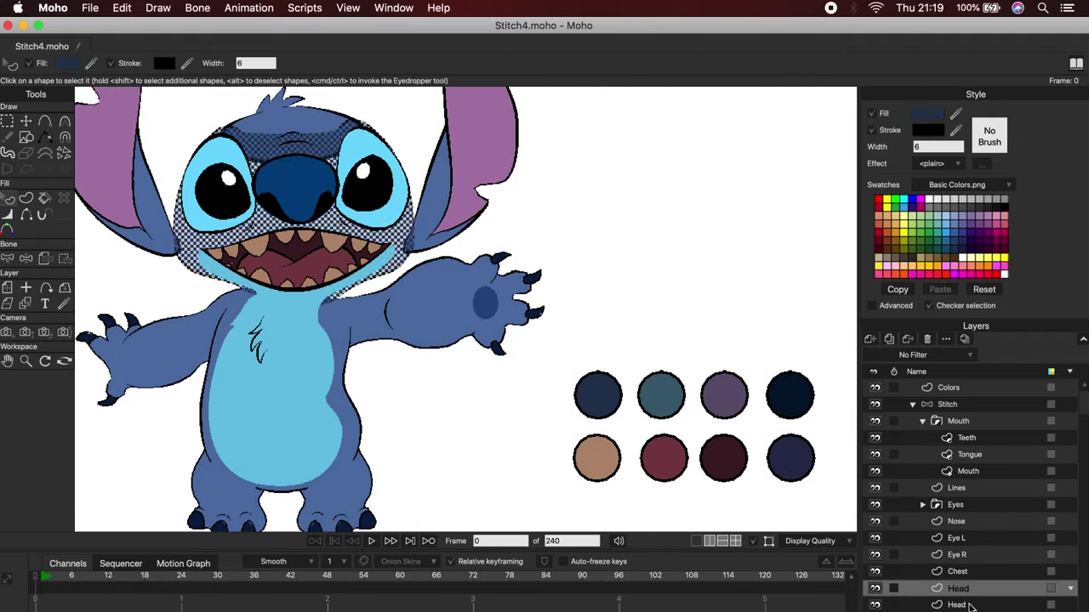
{"action": "left_click", "coordinate": [971, 606]}
{"action": "left_click_drag", "start_coordinate": [955, 114], "coordinate": [723, 395]}
{"action": "left_click", "coordinate": [957, 572]}
{"action": "left_click", "coordinate": [958, 588]}
{"action": "left_click", "coordinate": [959, 605]}
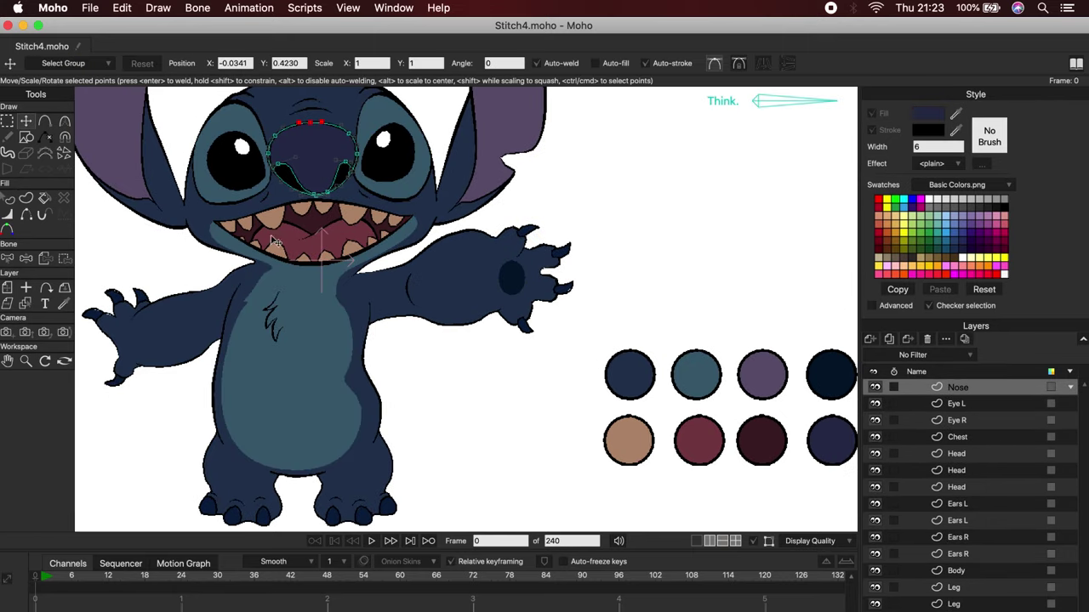
{"action": "left_click", "coordinate": [7, 228]}
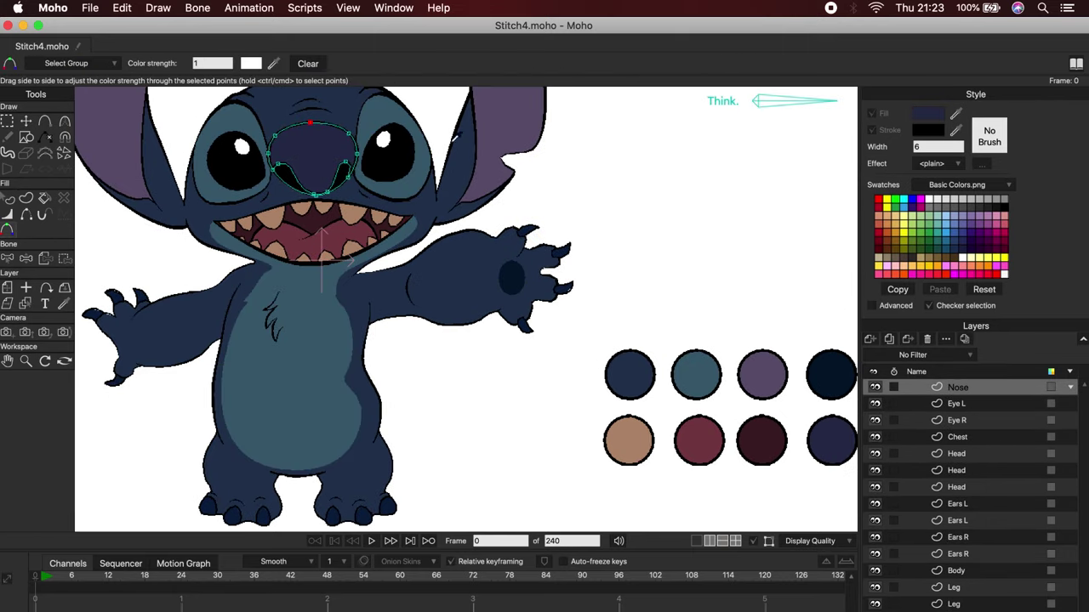
{"action": "key", "text": "super+z"}
{"action": "left_click", "coordinate": [8, 198]}
{"action": "key", "text": "t"}
{"action": "left_click", "coordinate": [274, 136]}
{"action": "left_click", "coordinate": [347, 134]}
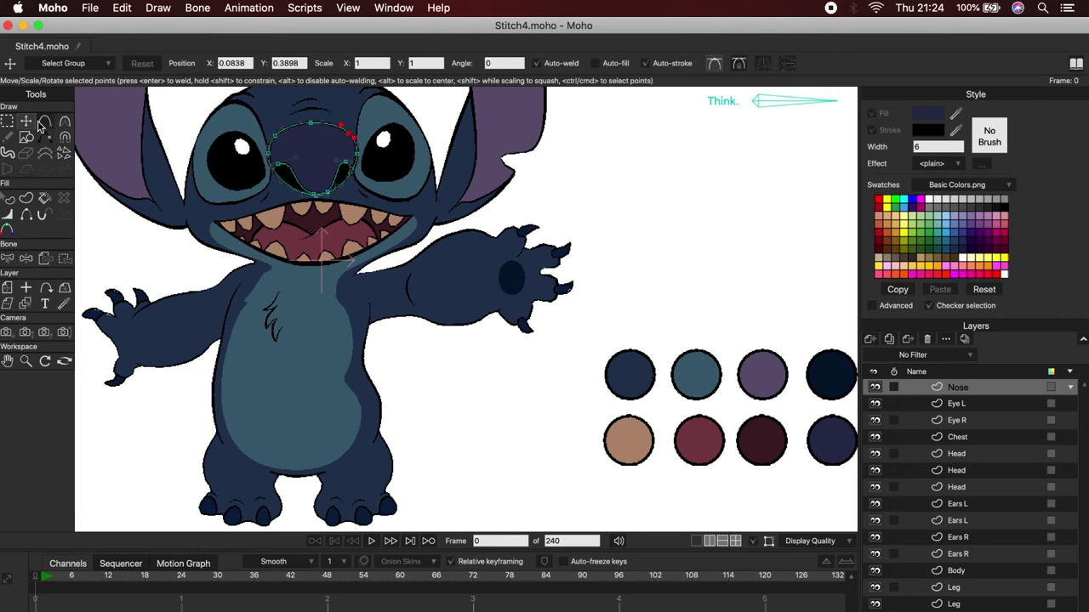
Shade the nose's three upper points with the near-black palette colour using Color Points and render a preview.
{"action": "left_click", "coordinate": [8, 121]}
{"action": "left_click_drag", "start_coordinate": [255, 109], "coordinate": [374, 142]}
{"action": "left_click", "coordinate": [7, 230]}
{"action": "left_click_drag", "start_coordinate": [273, 64], "coordinate": [825, 375]}
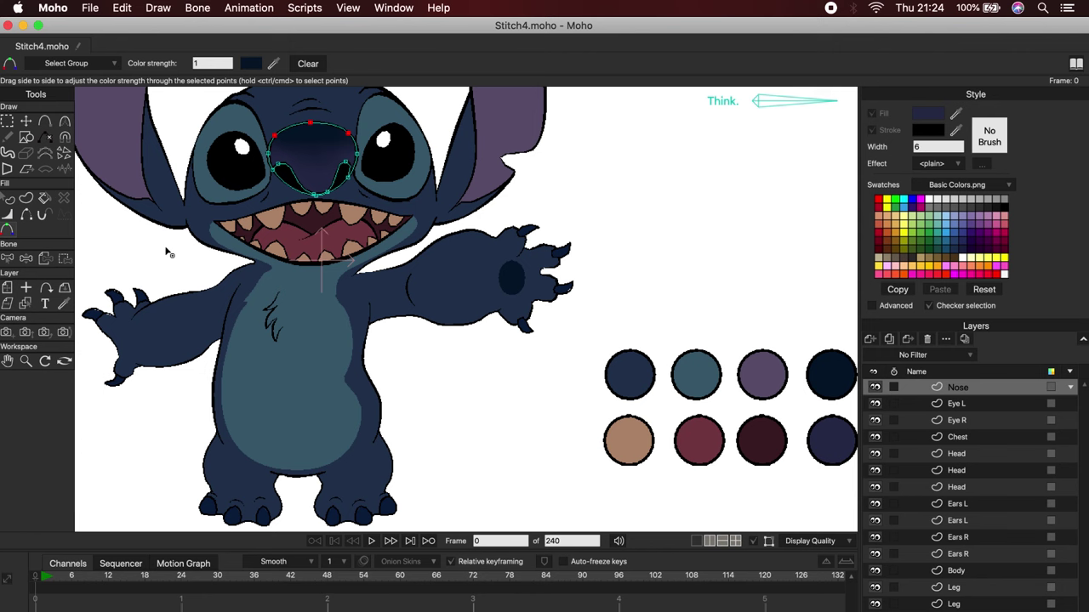
{"action": "left_click", "coordinate": [25, 121]}
{"action": "key", "text": "super+r"}
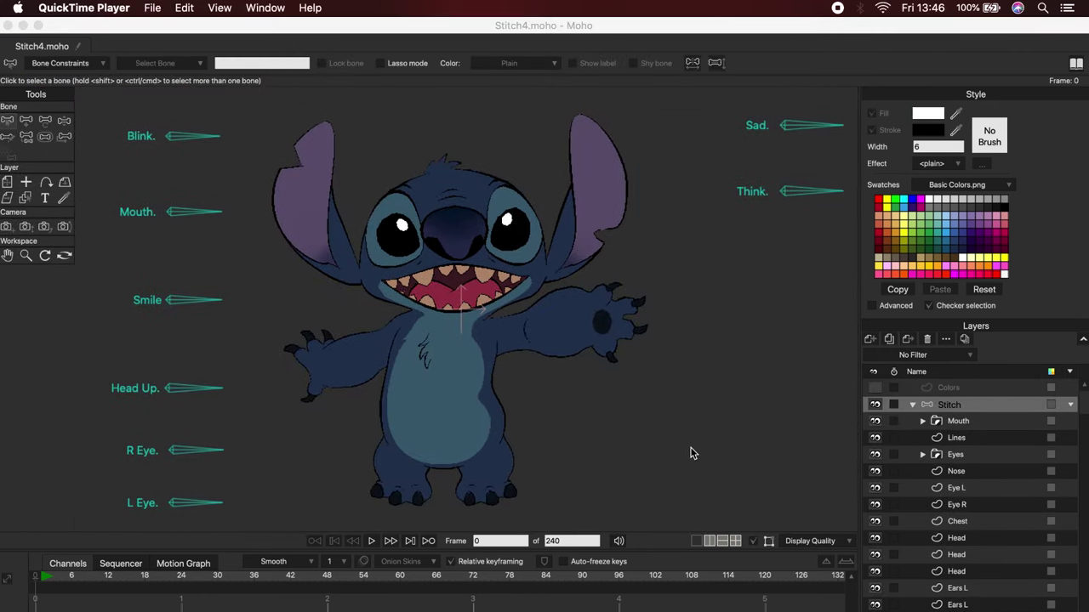
Add a chain of three bones in the Stitch layer from the hips through the chest to the top of the head.
{"action": "left_click_drag", "start_coordinate": [654, 388], "coordinate": [635, 405]}
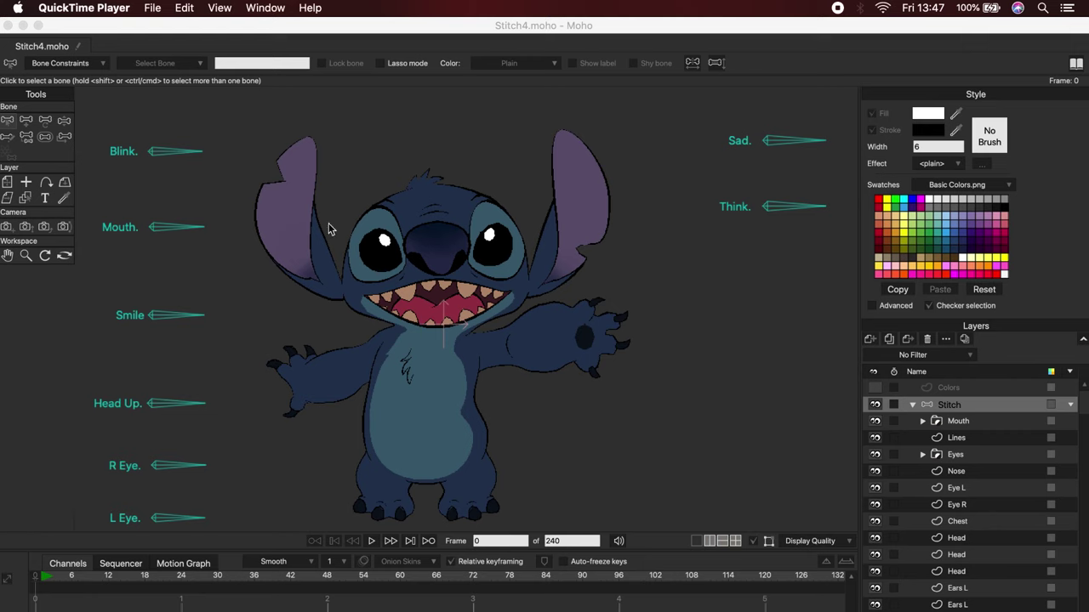
{"action": "left_click", "coordinate": [923, 409]}
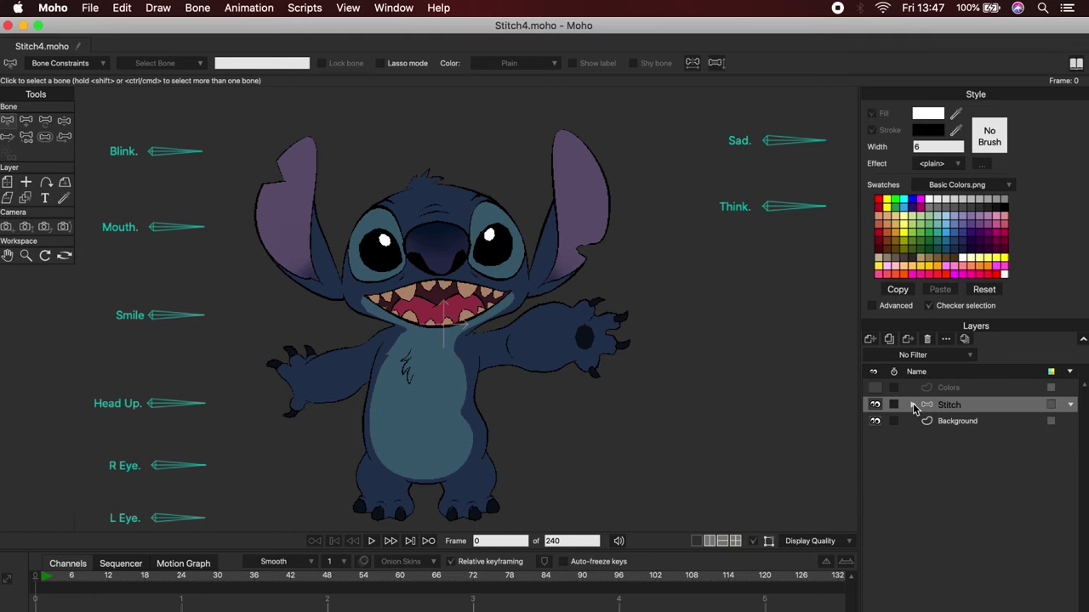
{"action": "double_click", "coordinate": [983, 409]}
{"action": "left_click", "coordinate": [40, 125]}
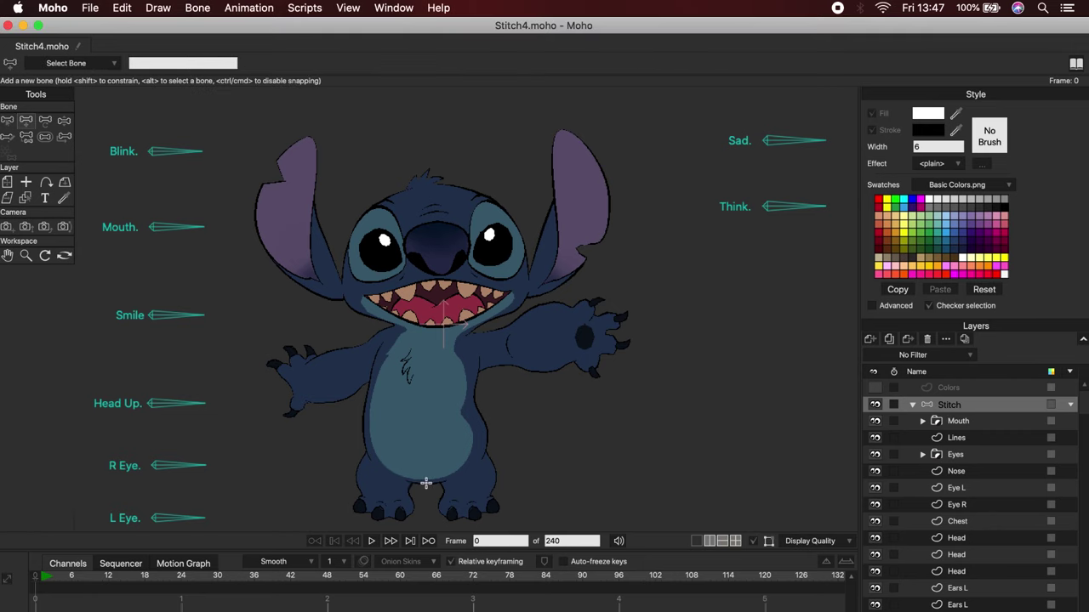
{"action": "left_click_drag", "start_coordinate": [426, 483], "coordinate": [428, 190]}
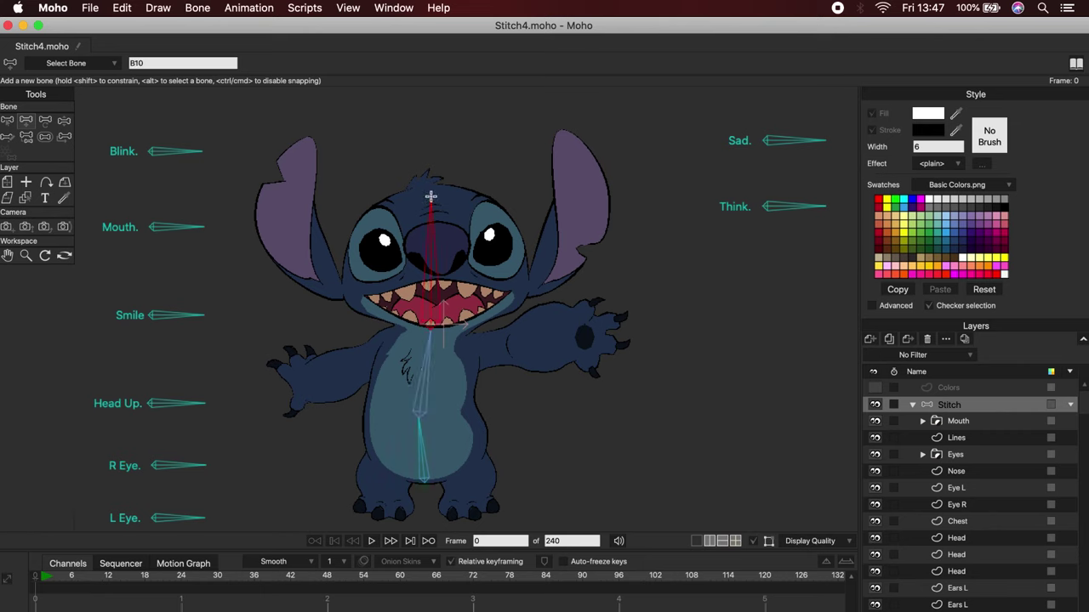
Add a two-bone chain under the chest bone along the character's right arm, from the shoulder through the elbow to the wrist.
{"action": "left_click", "coordinate": [8, 120]}
{"action": "left_click", "coordinate": [429, 396]}
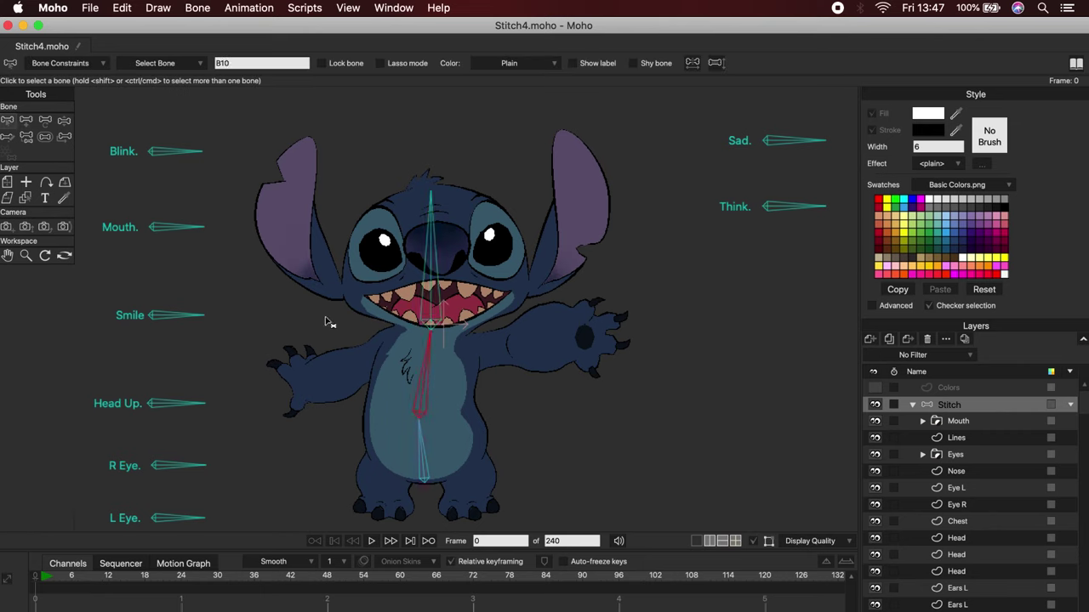
{"action": "left_click", "coordinate": [26, 120]}
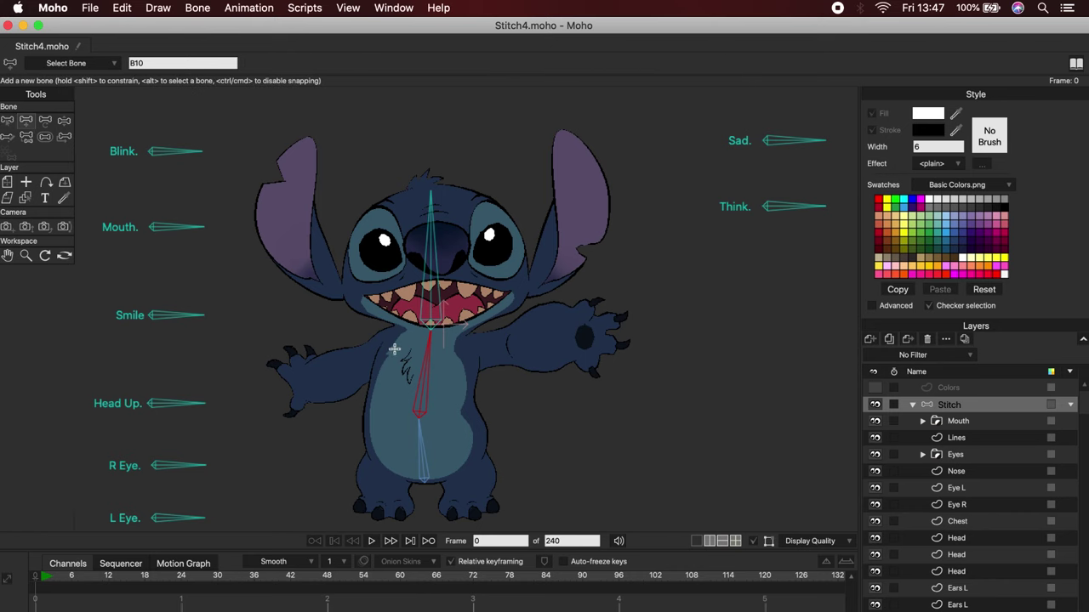
{"action": "scroll", "coordinate": [397, 345], "scroll_direction": "up", "scroll_amount": 2}
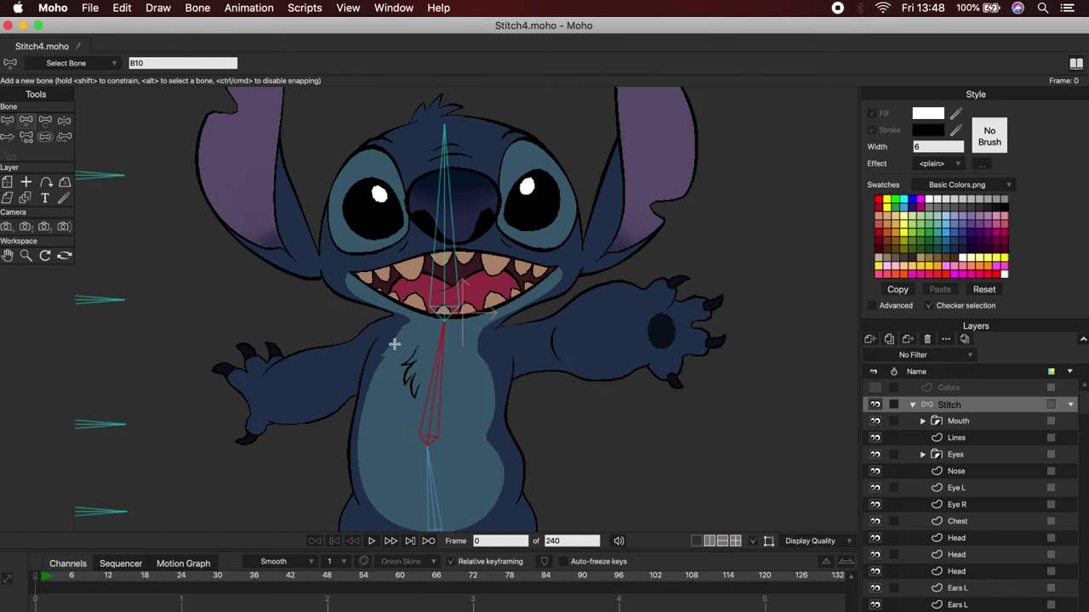
{"action": "left_click_drag", "start_coordinate": [394, 343], "coordinate": [353, 364]}
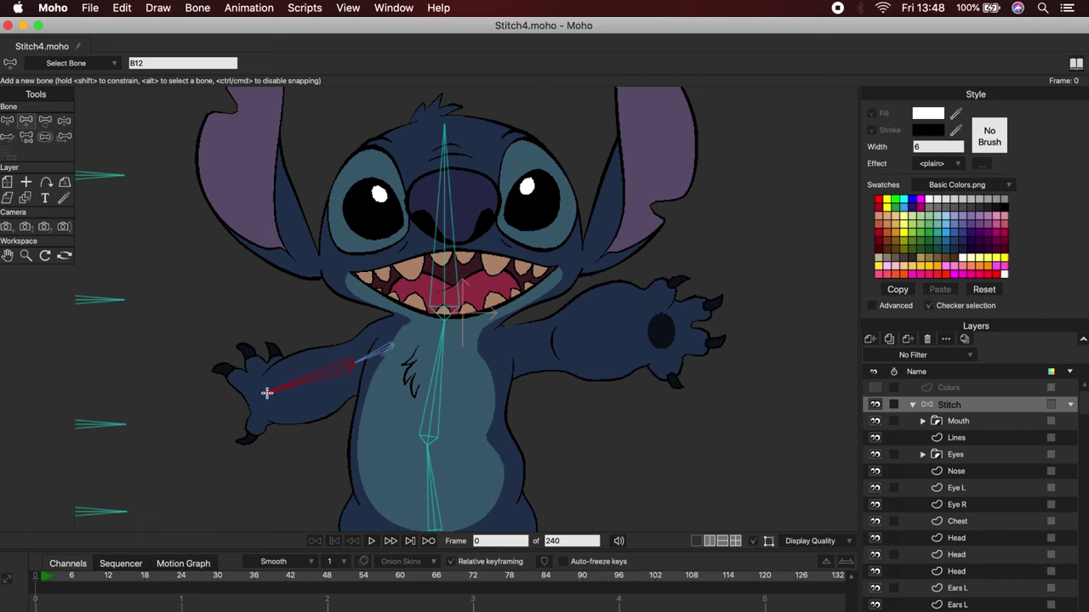
{"action": "left_click_drag", "start_coordinate": [267, 393], "coordinate": [265, 393]}
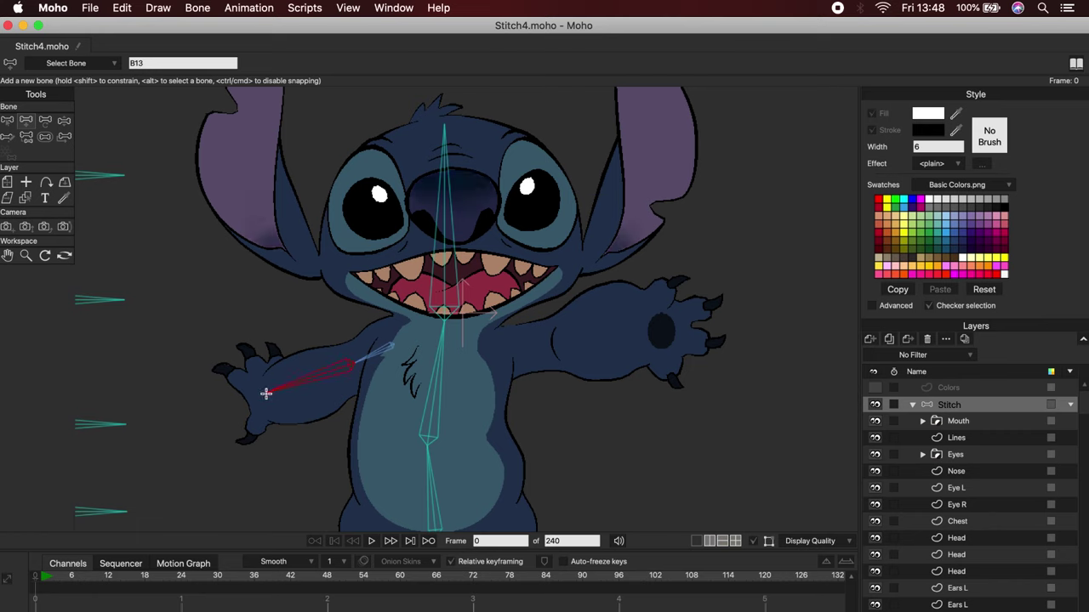
Detach the chest bone from the hip bone and make the chest bone the parent of the hip bone.
{"action": "left_click", "coordinate": [25, 137]}
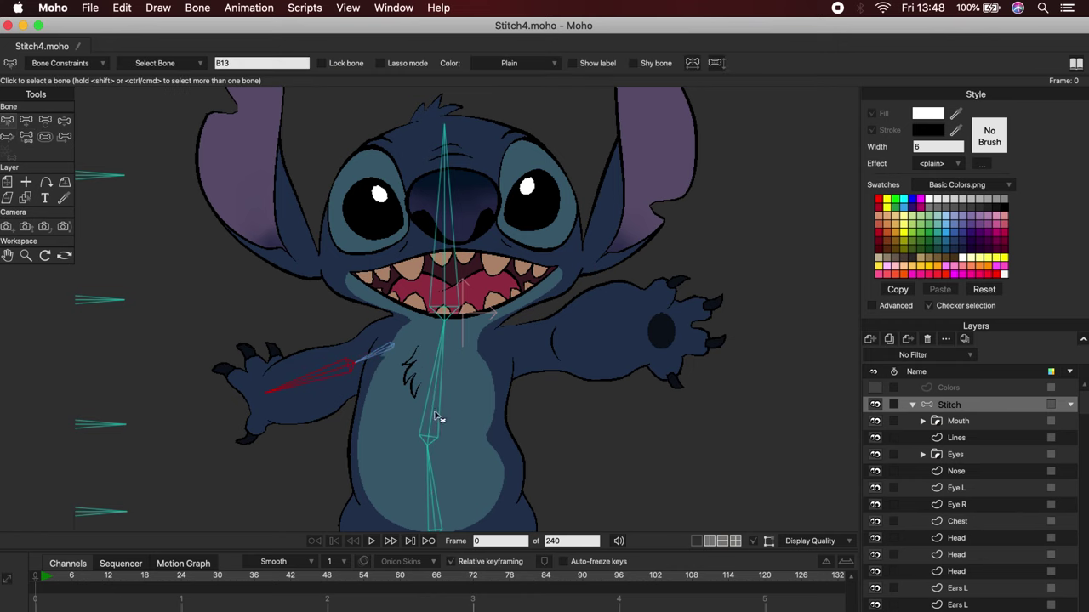
{"action": "left_click", "coordinate": [432, 484], "text": "alt"}
{"action": "scroll", "coordinate": [508, 423], "scroll_direction": "down", "scroll_amount": 4}
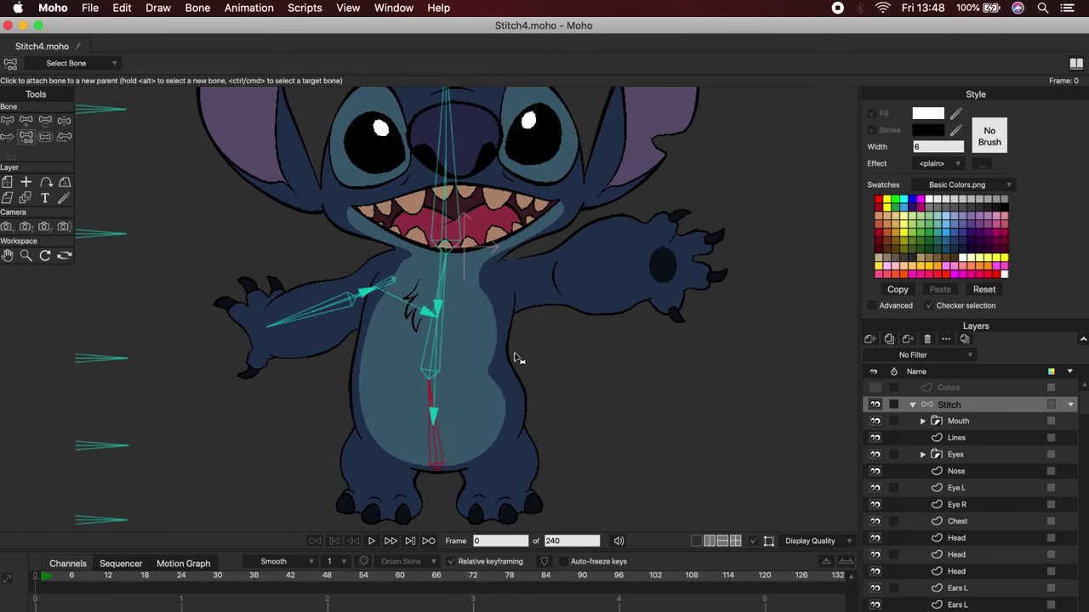
{"action": "left_click", "coordinate": [8, 121]}
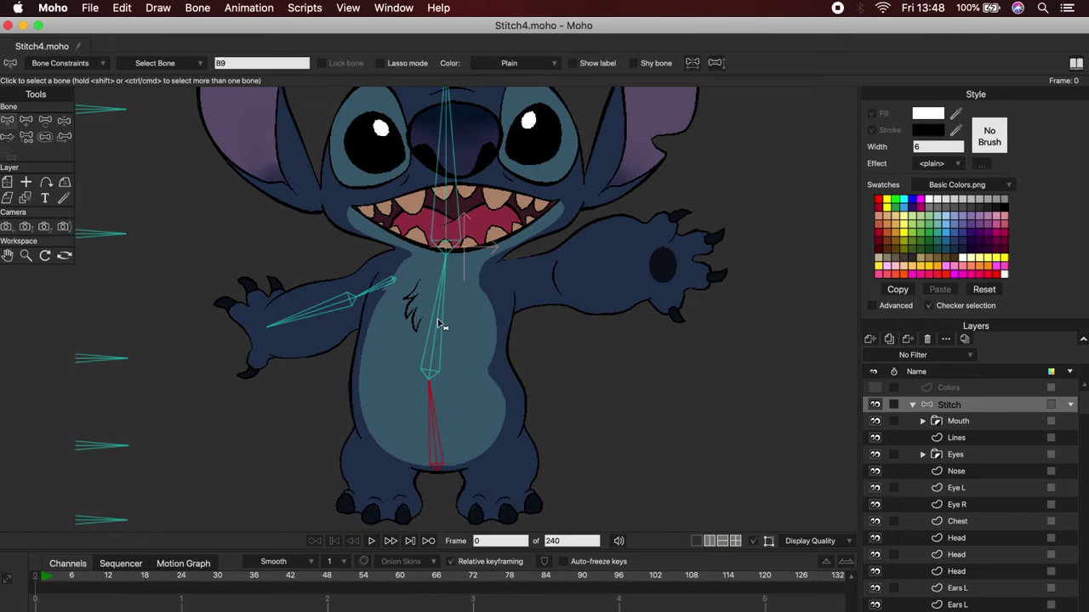
{"action": "left_click", "coordinate": [440, 324]}
{"action": "left_click", "coordinate": [27, 139]}
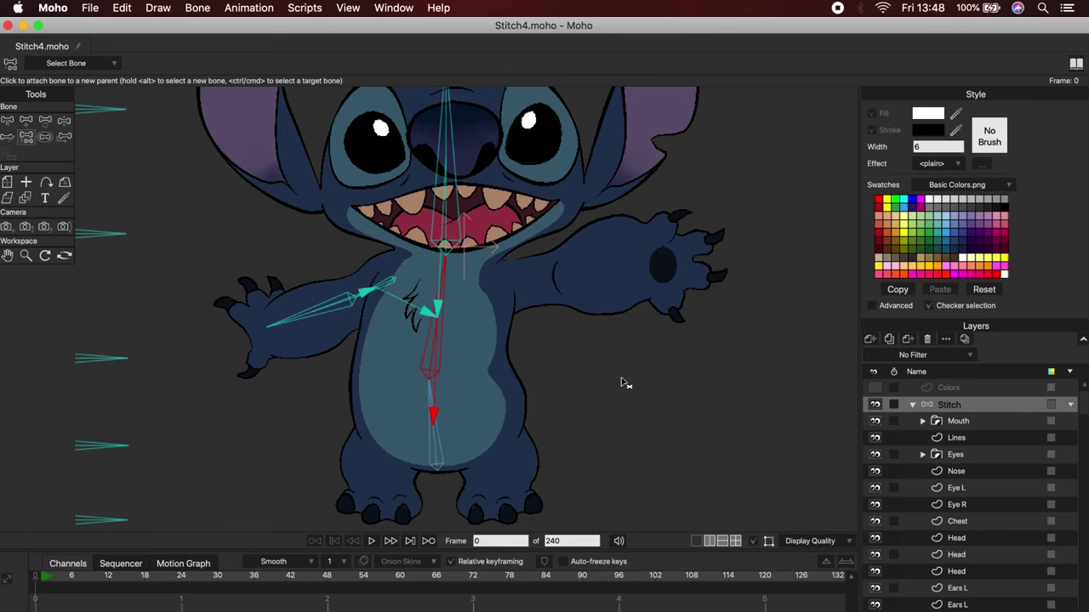
{"action": "left_click", "coordinate": [7, 122]}
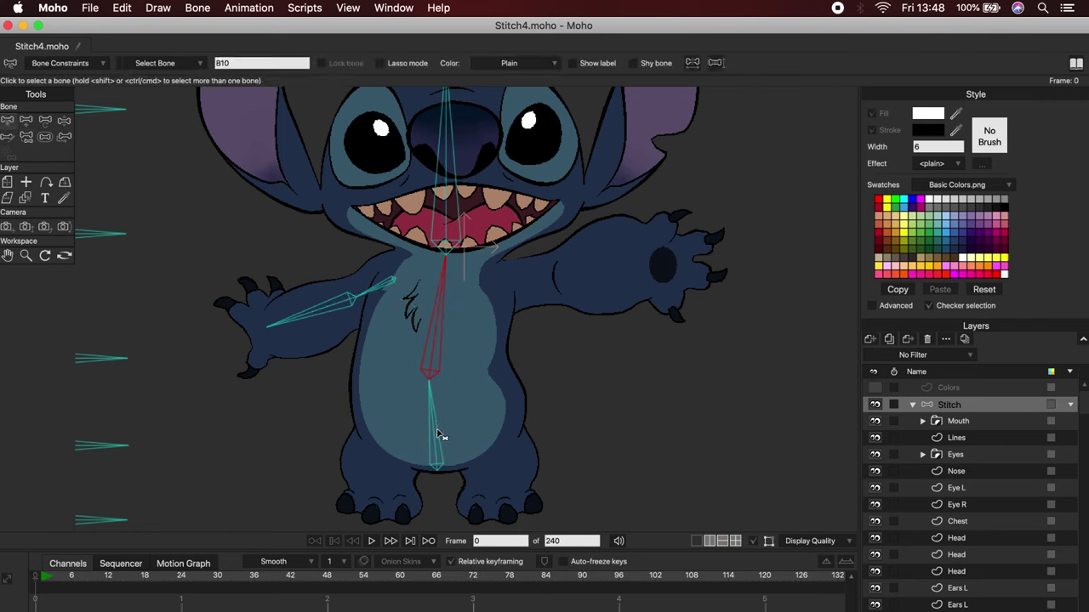
{"action": "left_click", "coordinate": [440, 436]}
{"action": "key", "text": "p"}
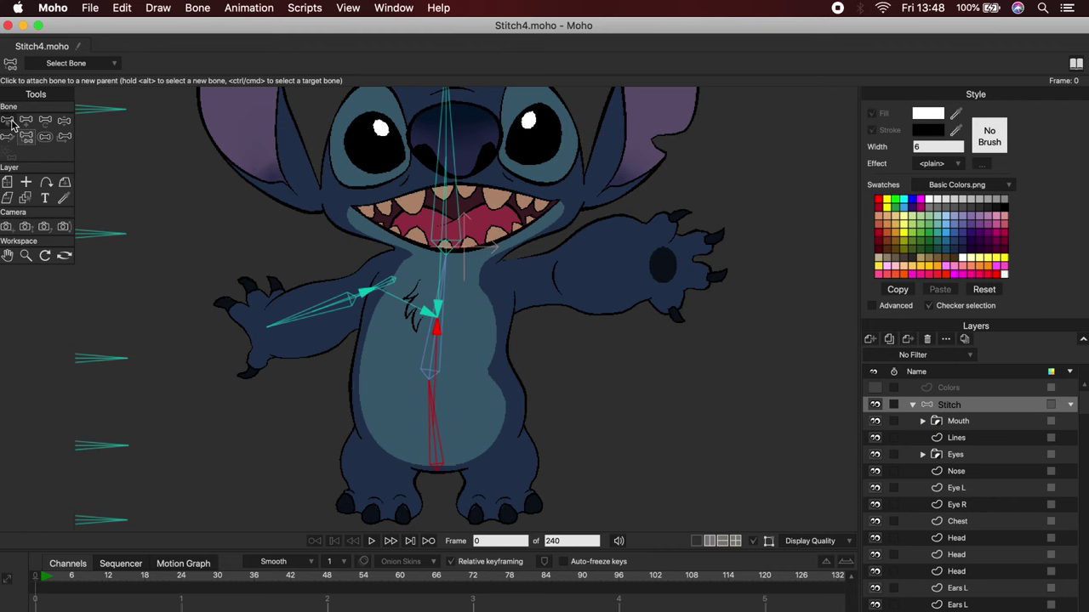
Add a chain of three bones under the chest bone along the left arm, from the shoulder through the elbow and palm to the fingers.
{"action": "left_click", "coordinate": [10, 123]}
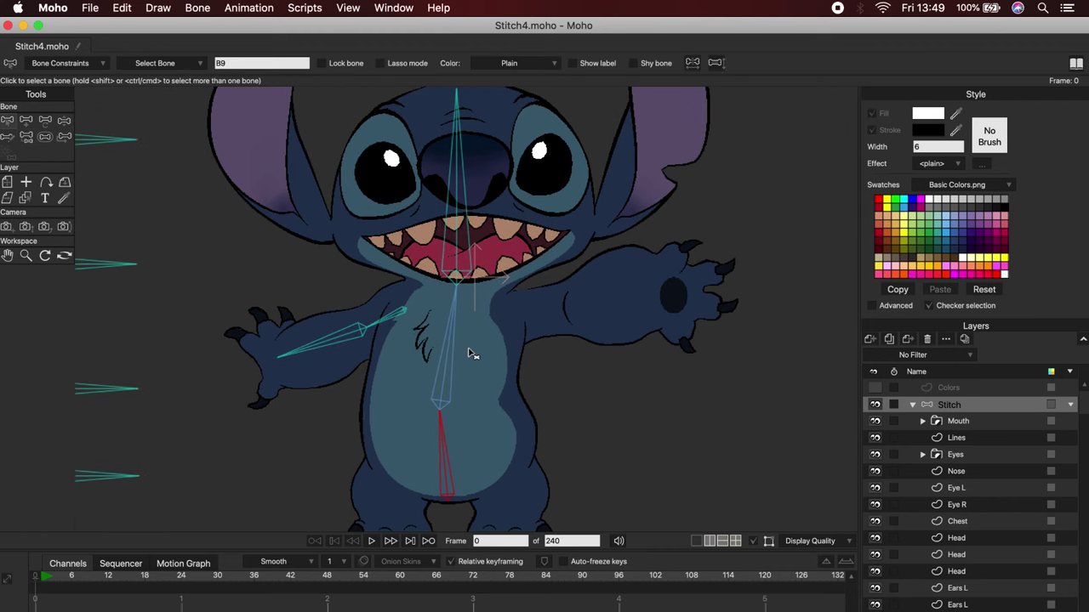
{"action": "left_click", "coordinate": [456, 349]}
{"action": "key", "text": "a"}
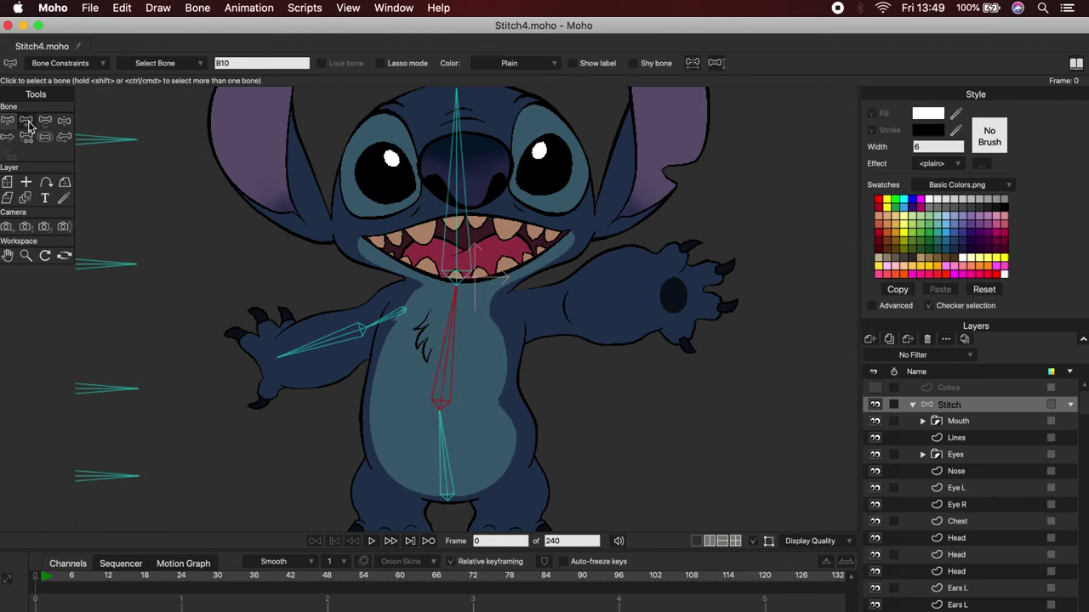
{"action": "left_click_drag", "start_coordinate": [502, 319], "coordinate": [661, 293]}
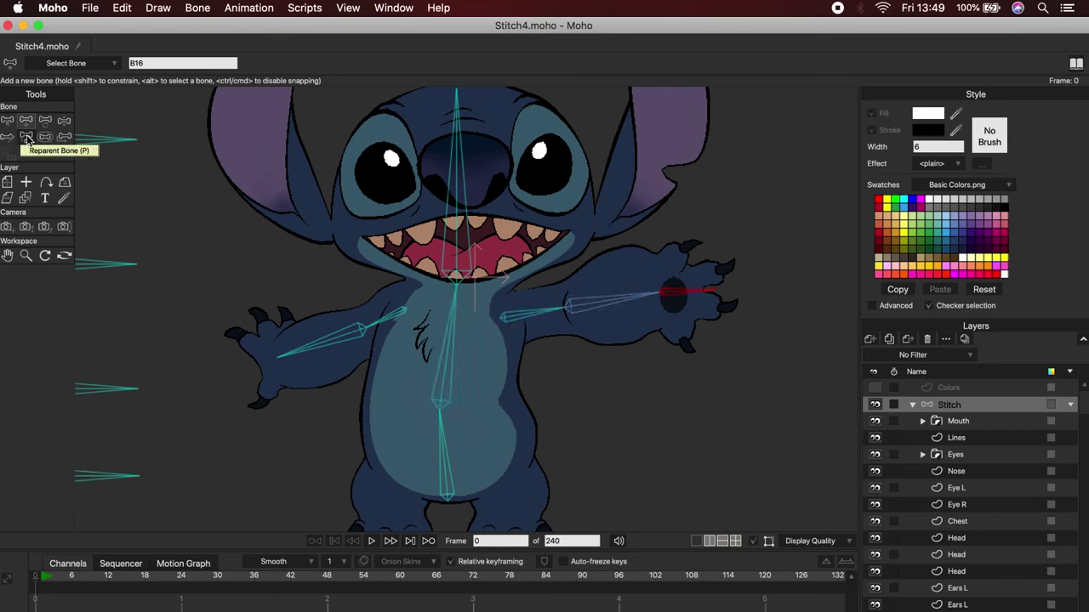
Shorten the right forearm bone at its wrist end to a length of about 0.28.
{"action": "left_click", "coordinate": [10, 125]}
{"action": "left_click", "coordinate": [10, 124]}
{"action": "key", "text": "t"}
{"action": "left_click", "coordinate": [298, 352]}
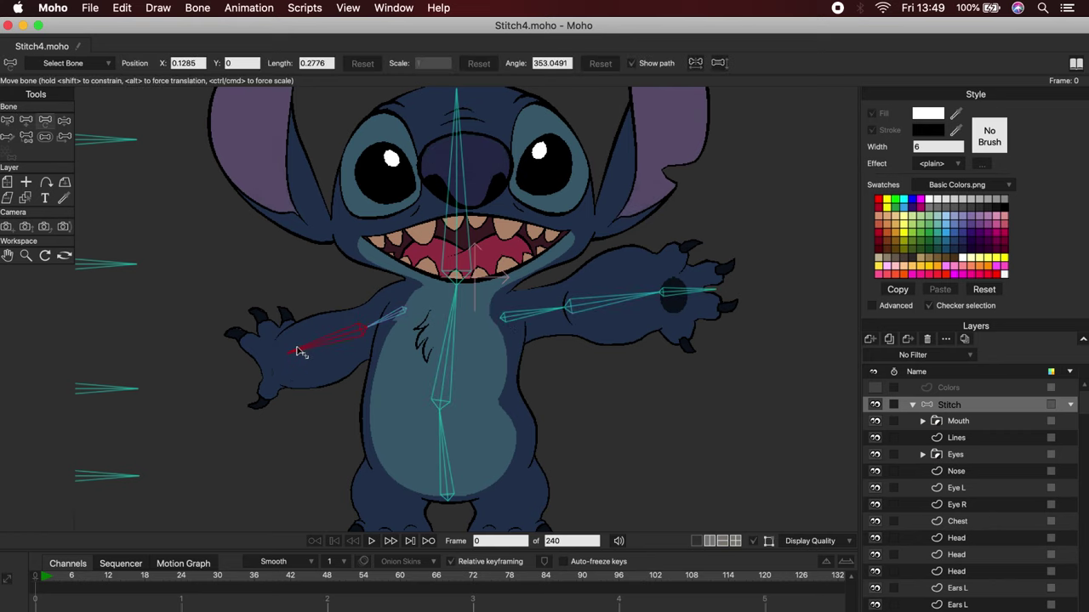
Add two-bone chains under the right forearm bone along the two upper fingers of the right hand, ending at the claw tips.
{"action": "scroll", "coordinate": [266, 357], "scroll_direction": "up", "scroll_amount": 4}
{"action": "key", "text": "b"}
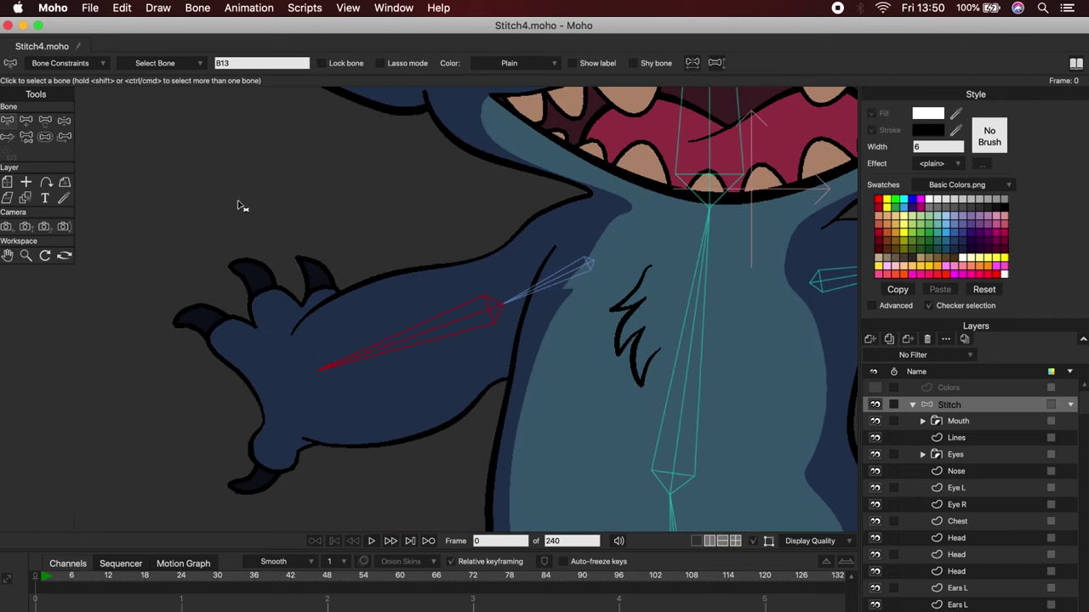
{"action": "key", "text": "a"}
{"action": "left_click_drag", "start_coordinate": [324, 302], "coordinate": [320, 289]}
{"action": "left_click_drag", "start_coordinate": [321, 289], "coordinate": [304, 261]}
{"action": "left_click", "coordinate": [10, 123]}
{"action": "left_click", "coordinate": [383, 347]}
{"action": "left_click", "coordinate": [27, 122]}
{"action": "left_click_drag", "start_coordinate": [286, 324], "coordinate": [266, 295]}
{"action": "left_click_drag", "start_coordinate": [266, 295], "coordinate": [240, 262]}
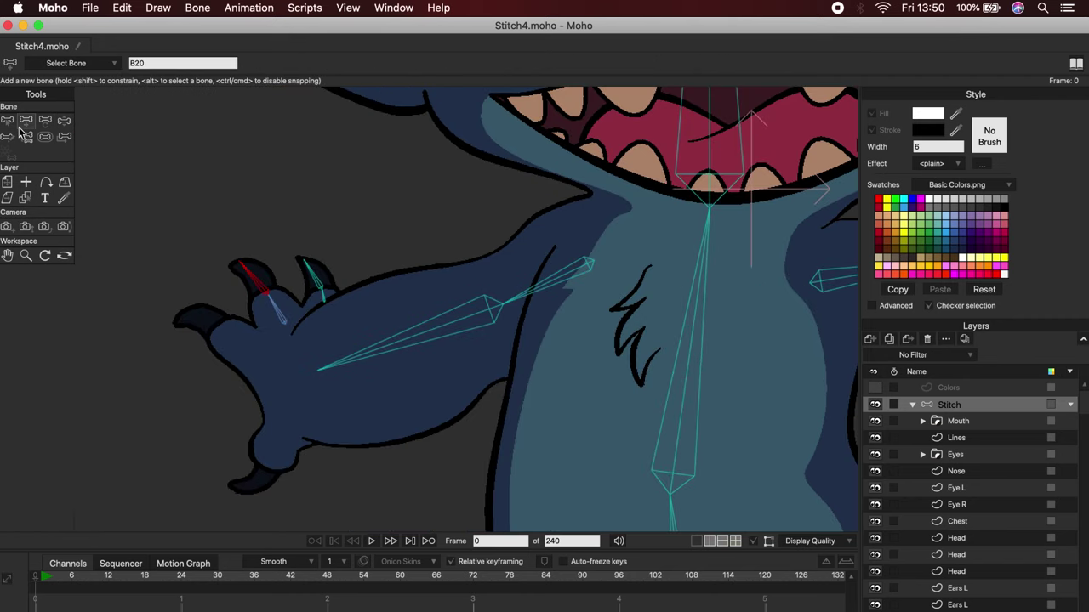
Add bone chains under the right forearm bone for the right hand's outermost finger and its lower thumb, ending at the claw tips.
{"action": "left_click", "coordinate": [9, 122]}
{"action": "left_click_drag", "start_coordinate": [252, 353], "coordinate": [225, 330]}
{"action": "left_click_drag", "start_coordinate": [225, 330], "coordinate": [185, 318]}
{"action": "left_click", "coordinate": [9, 123]}
{"action": "left_click", "coordinate": [374, 351]}
{"action": "left_click", "coordinate": [26, 122]}
{"action": "mouse_move", "coordinate": [281, 427]}
{"action": "left_mouse_down"}
{"action": "mouse_move", "coordinate": [269, 468]}
{"action": "mouse_move", "coordinate": [241, 489]}
{"action": "left_mouse_up"}
{"action": "left_click", "coordinate": [26, 137]}
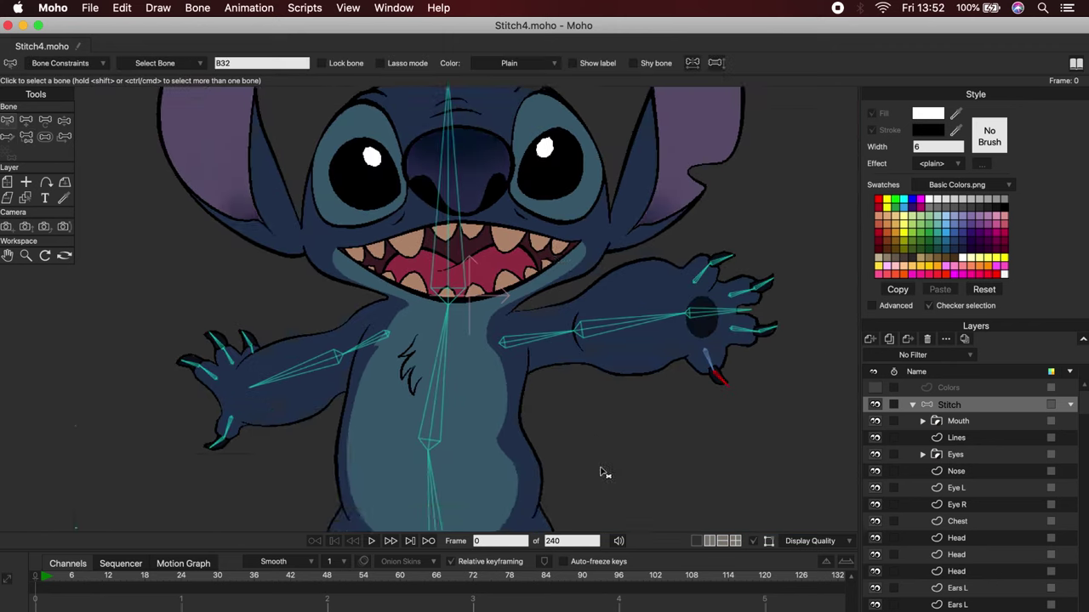
Add a three-bone chain under the hip bone down the right leg, through the knee and ankle and out along the foot.
{"action": "scroll", "coordinate": [535, 469], "scroll_direction": "down", "scroll_amount": 3}
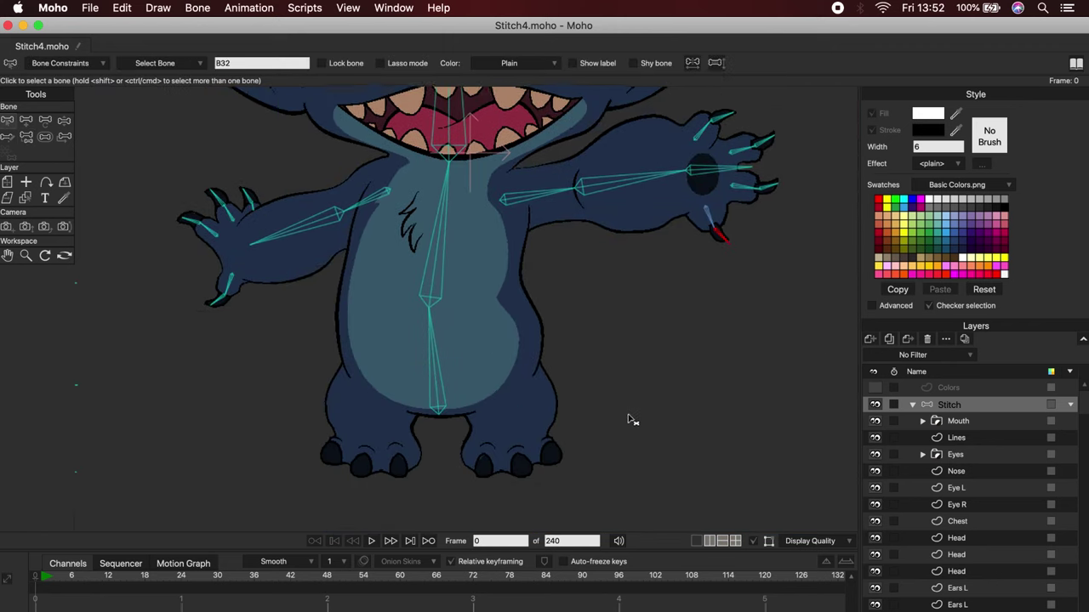
{"action": "scroll", "coordinate": [376, 320], "scroll_direction": "up", "scroll_amount": 3}
{"action": "left_click", "coordinate": [414, 326], "text": "alt"}
{"action": "left_click_drag", "start_coordinate": [315, 322], "coordinate": [286, 383]}
{"action": "left_click_drag", "start_coordinate": [285, 383], "coordinate": [312, 460]}
{"action": "left_click_drag", "start_coordinate": [312, 460], "coordinate": [206, 463]}
Add a matching three-bone chain under the hip bone down the left leg and foot, and display the parent links.
{"action": "left_click", "coordinate": [417, 345], "text": "alt"}
{"action": "left_click_drag", "start_coordinate": [504, 323], "coordinate": [552, 383]}
{"action": "left_click_drag", "start_coordinate": [551, 382], "coordinate": [524, 464]}
{"action": "left_click_drag", "start_coordinate": [525, 463], "coordinate": [638, 468]}
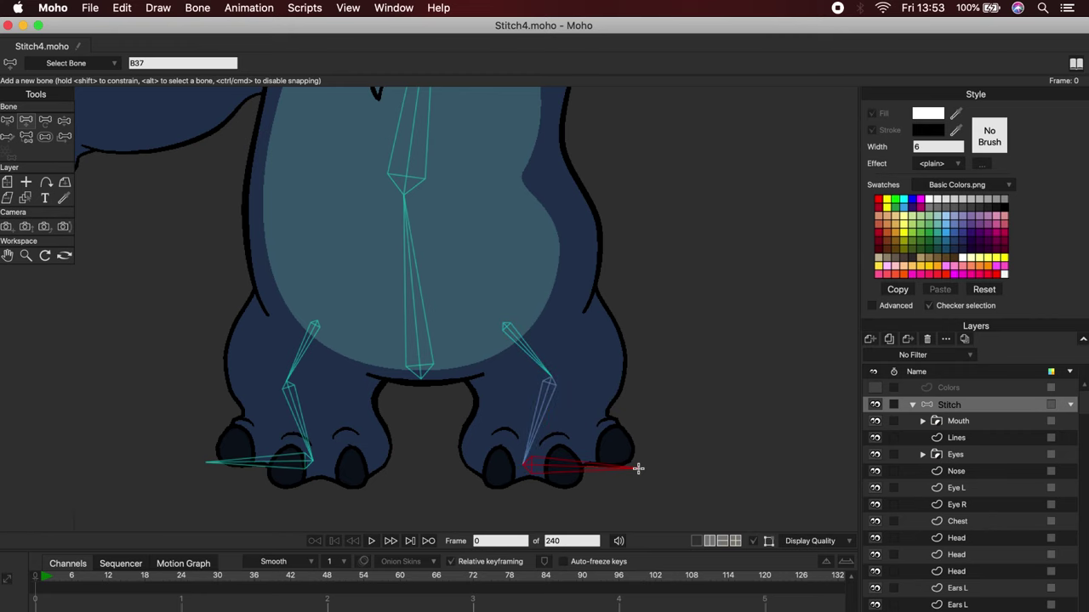
{"action": "left_click", "coordinate": [32, 140]}
{"action": "scroll", "coordinate": [391, 219], "scroll_direction": "up", "scroll_amount": 1}
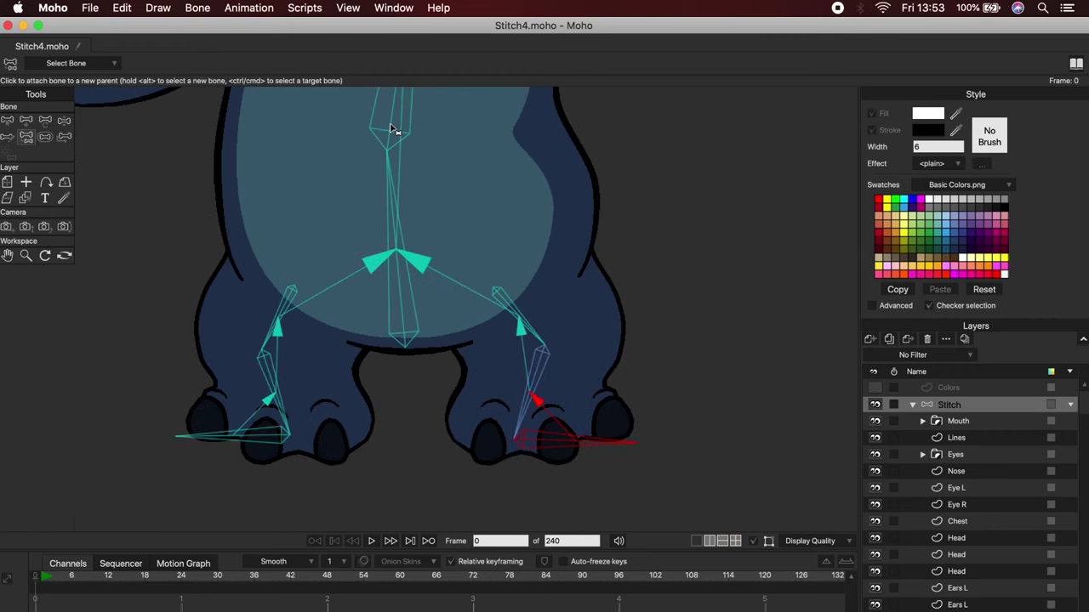
Add bones along the three hair tufts on top of the head, from their roots to their tips.
{"action": "scroll", "coordinate": [574, 338], "scroll_direction": "up", "scroll_amount": 4}
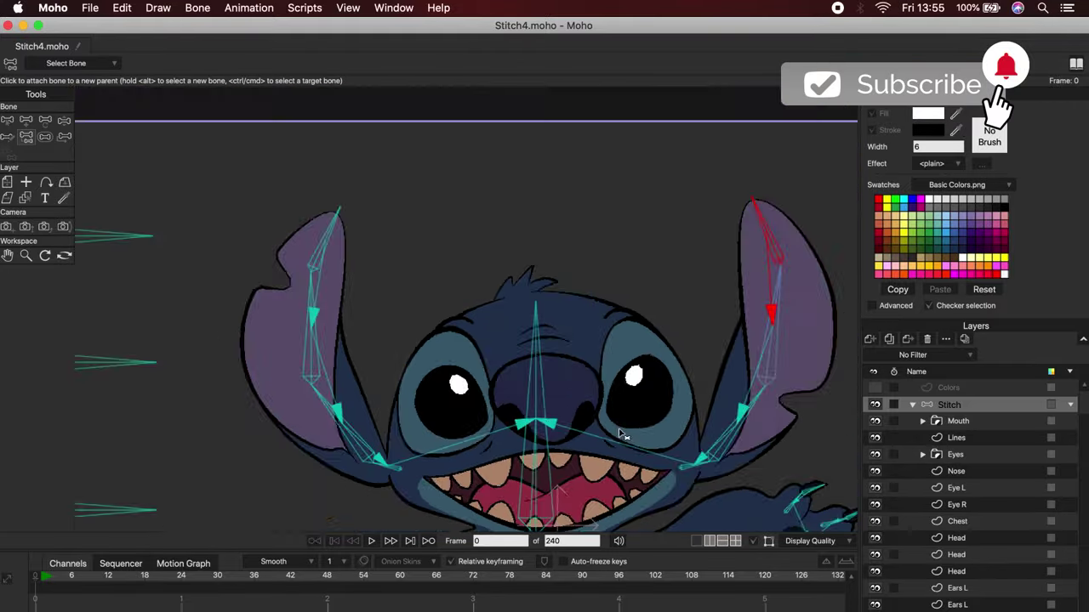
{"action": "scroll", "coordinate": [652, 451], "scroll_direction": "down", "scroll_amount": 5}
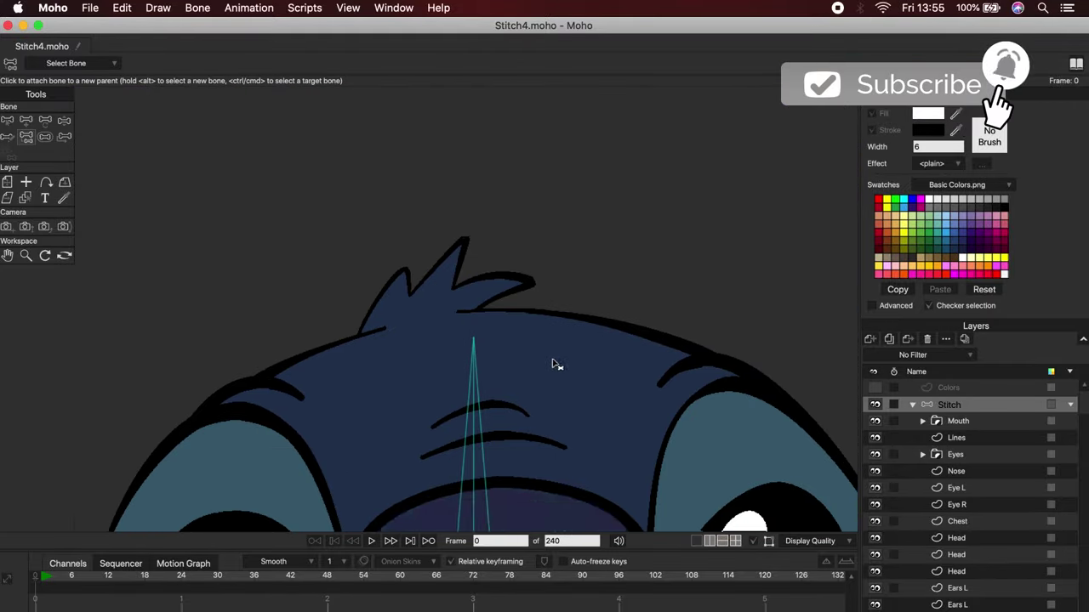
{"action": "left_click", "coordinate": [28, 124]}
{"action": "left_click", "coordinate": [27, 121]}
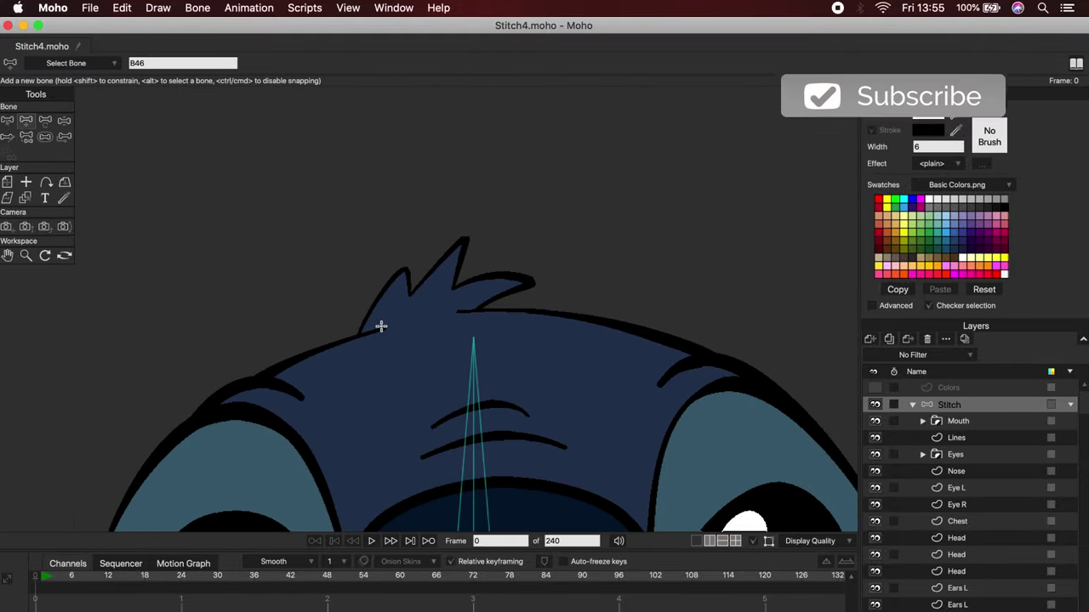
{"action": "left_click_drag", "start_coordinate": [382, 326], "coordinate": [407, 267]}
{"action": "left_click_drag", "start_coordinate": [424, 311], "coordinate": [470, 232]}
{"action": "left_click_drag", "start_coordinate": [451, 308], "coordinate": [486, 288]}
{"action": "left_click_drag", "start_coordinate": [486, 288], "coordinate": [550, 283]}
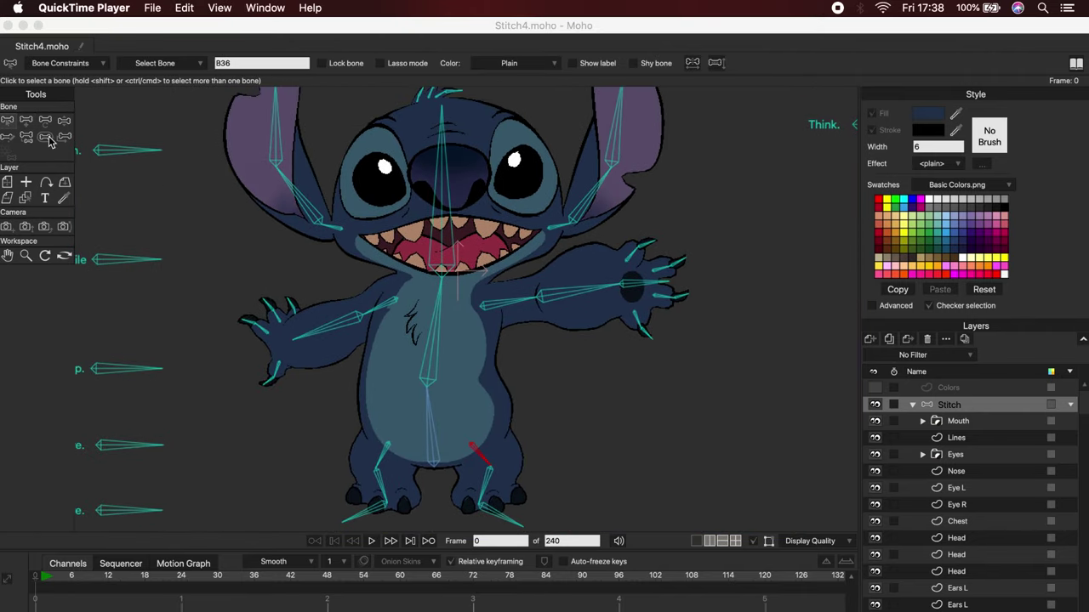
Select all the body bones and reduce their bone strength to about 0.45.
{"action": "left_click", "coordinate": [47, 141]}
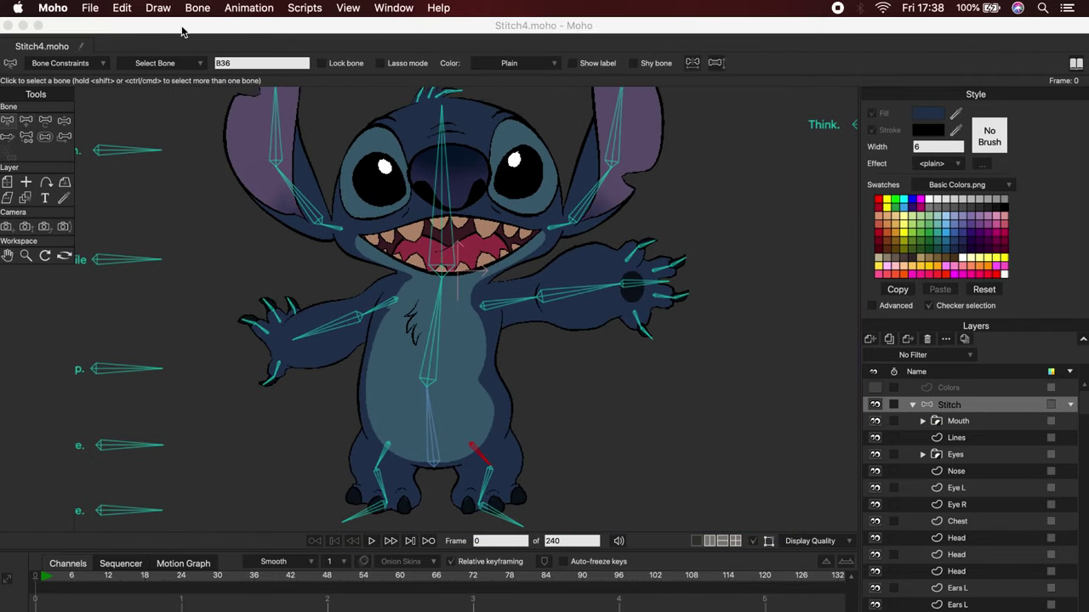
{"action": "left_click", "coordinate": [48, 140]}
{"action": "scroll", "coordinate": [666, 387], "scroll_direction": "down", "scroll_amount": 2}
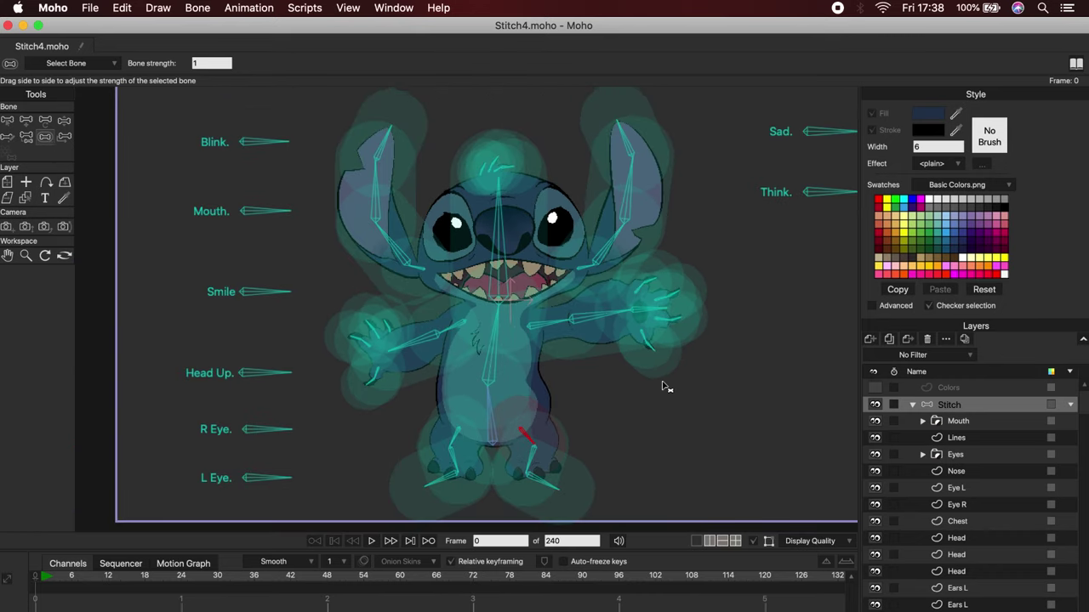
{"action": "left_click", "coordinate": [9, 121]}
{"action": "left_click", "coordinate": [47, 140]}
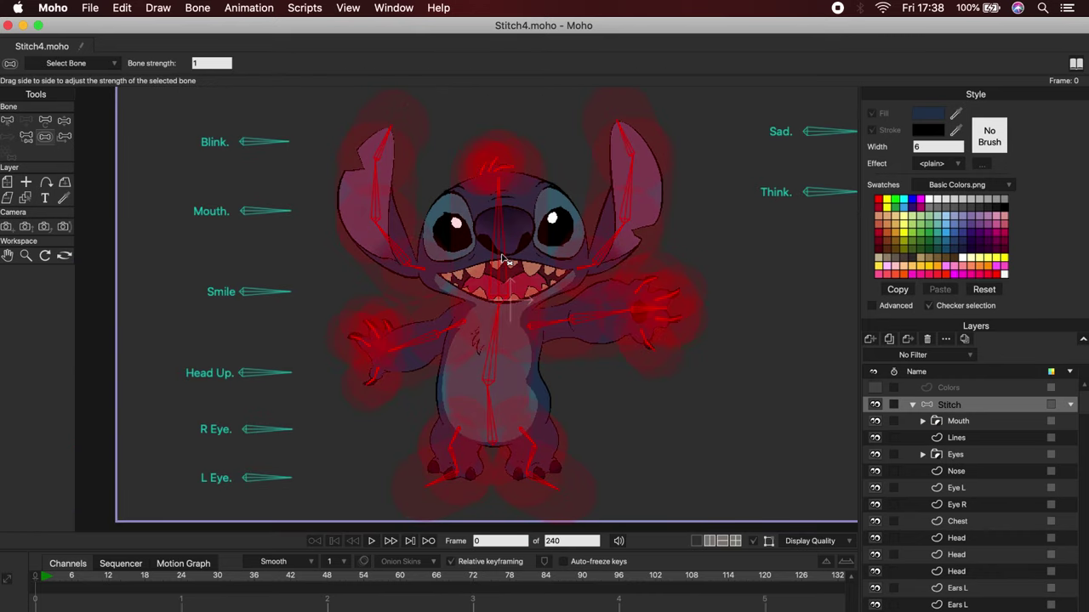
{"action": "left_click_drag", "start_coordinate": [502, 256], "coordinate": [472, 254]}
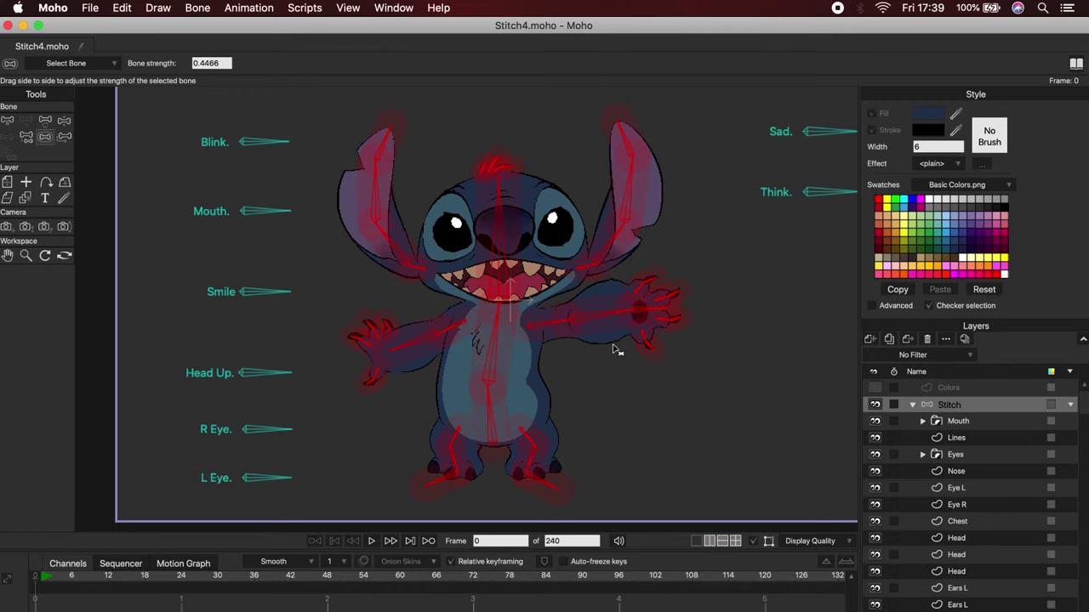
Test how the torso deforms by moving the chest bone with Manipulate Bones.
{"action": "scroll", "coordinate": [616, 347], "scroll_direction": "up", "scroll_amount": 3}
{"action": "left_click_drag", "start_coordinate": [578, 378], "coordinate": [577, 222]}
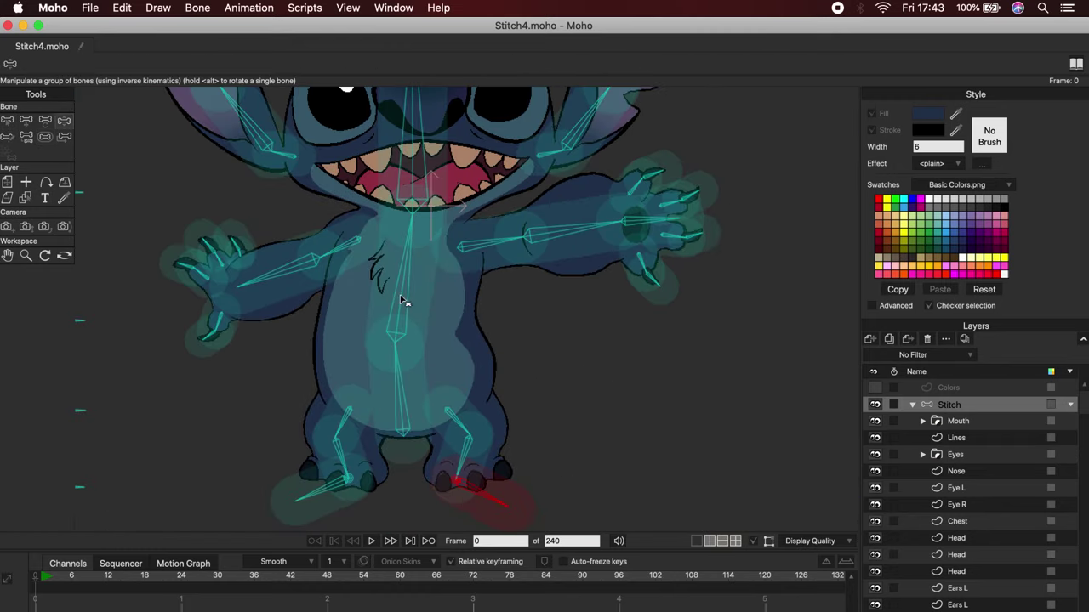
{"action": "left_click", "coordinate": [405, 301]}
{"action": "mouse_move", "coordinate": [404, 311]}
{"action": "left_mouse_down"}
{"action": "mouse_move", "coordinate": [404, 327]}
{"action": "mouse_move", "coordinate": [405, 315]}
{"action": "left_mouse_up"}
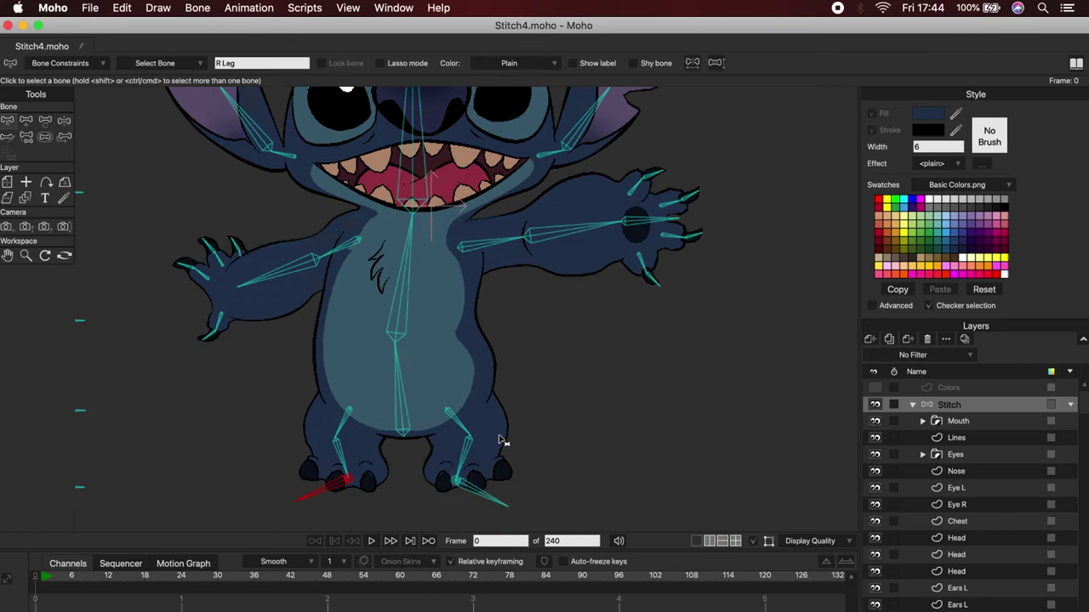
Flexi-bind the left leg layer to the three left leg bones only.
{"action": "right_click", "coordinate": [492, 437], "text": "alt"}
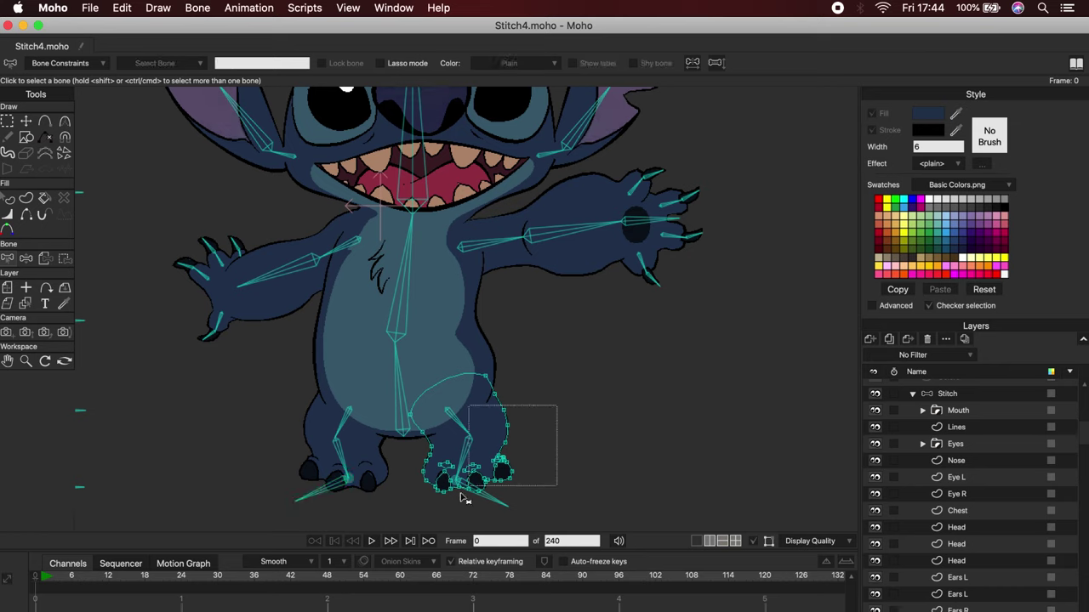
{"action": "left_click", "coordinate": [443, 523]}
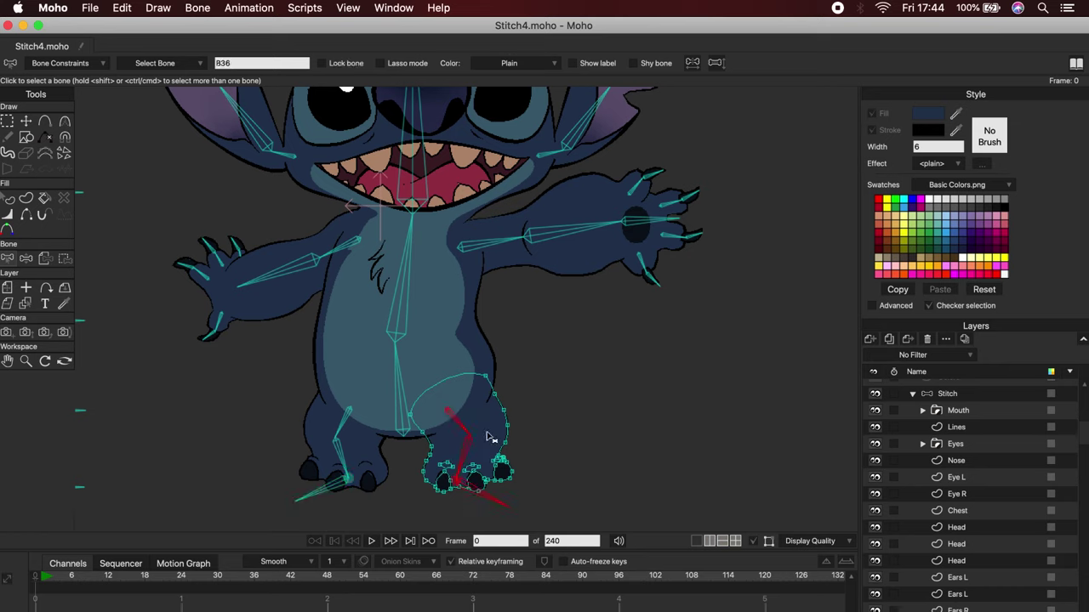
{"action": "key", "text": "super+shift+f"}
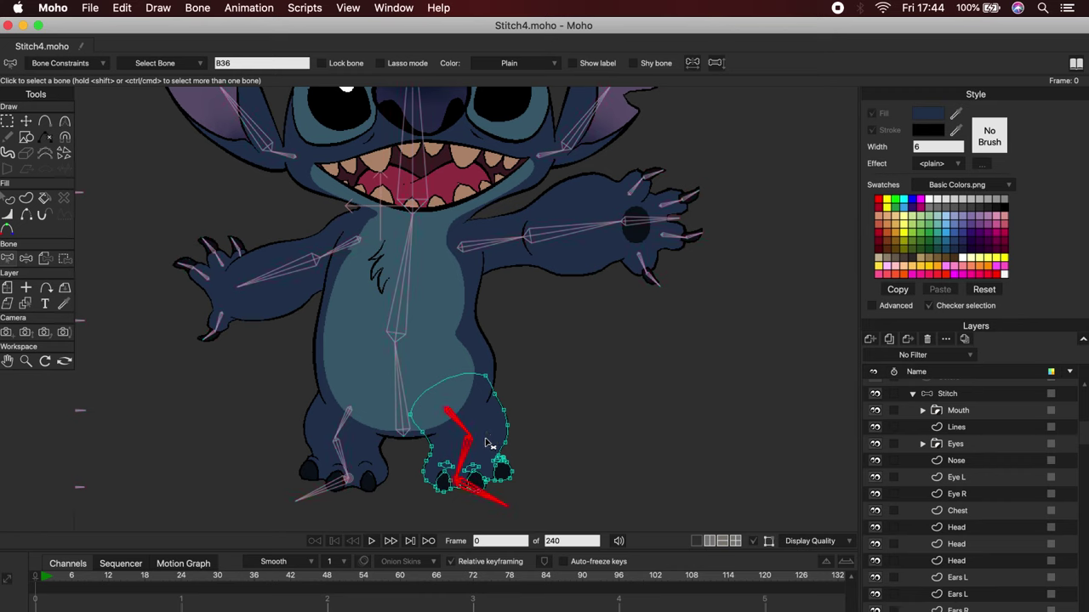
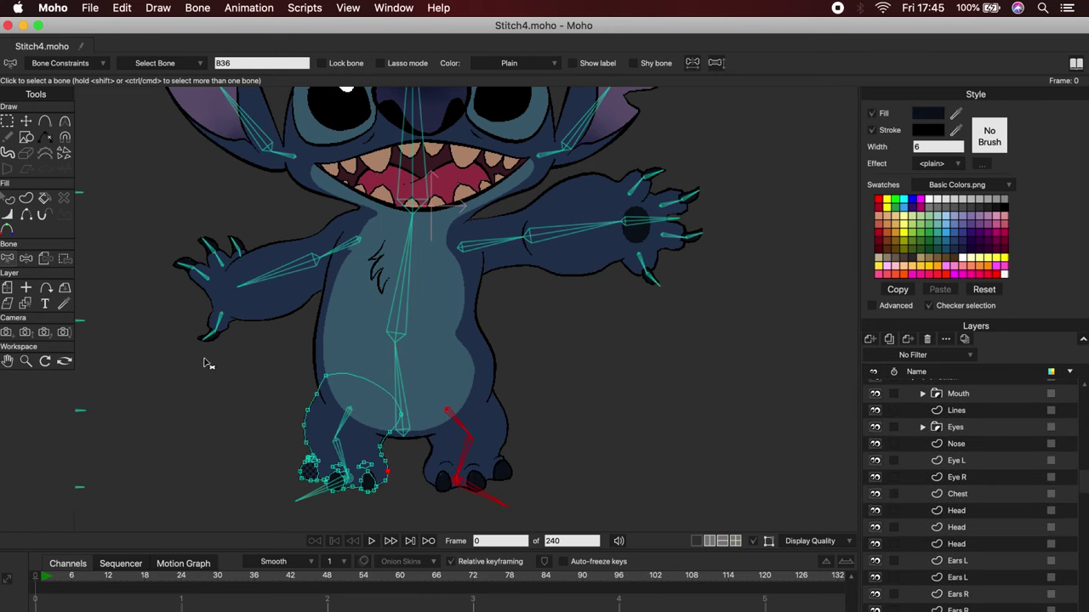
Test how the head and face layers follow the head bone by swinging it with Manipulate Bones.
{"action": "left_click", "coordinate": [369, 517]}
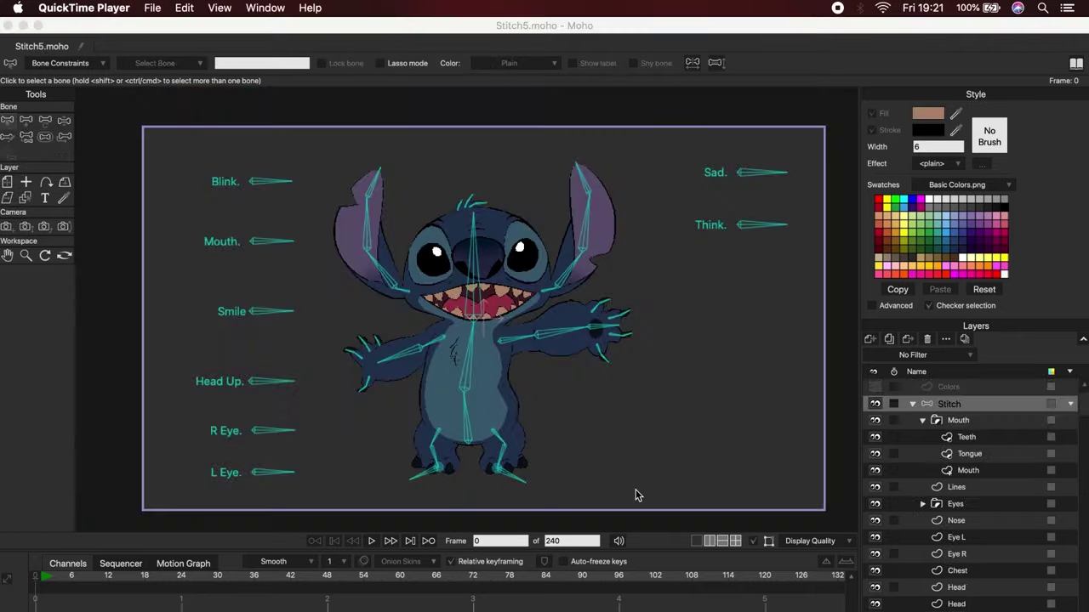
{"action": "scroll", "coordinate": [615, 308], "scroll_direction": "up", "scroll_amount": 5}
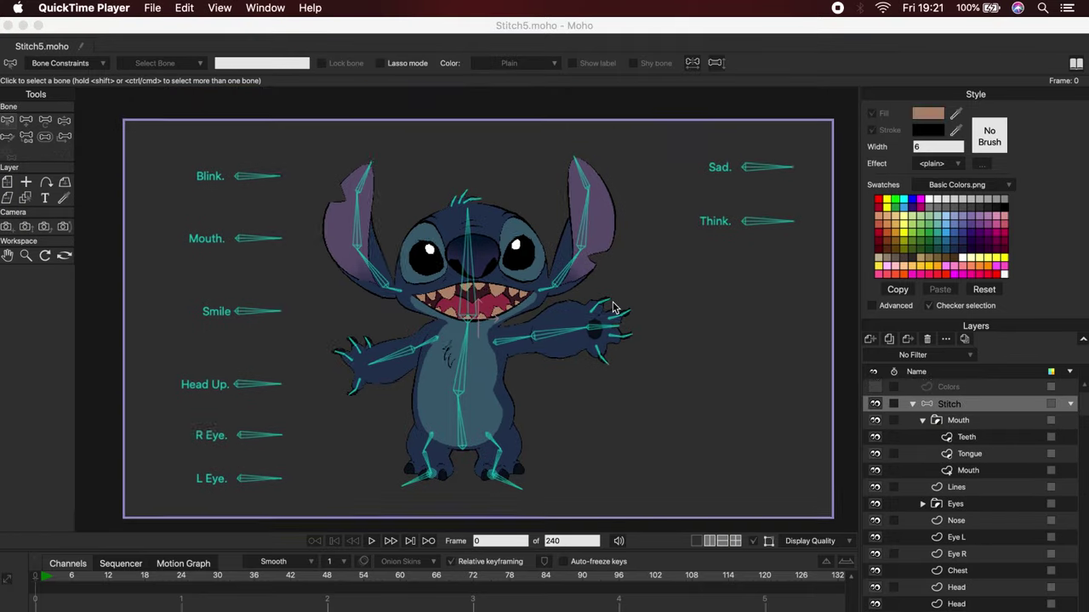
{"action": "scroll", "coordinate": [615, 308], "scroll_direction": "up", "scroll_amount": 4}
{"action": "left_click", "coordinate": [64, 120]}
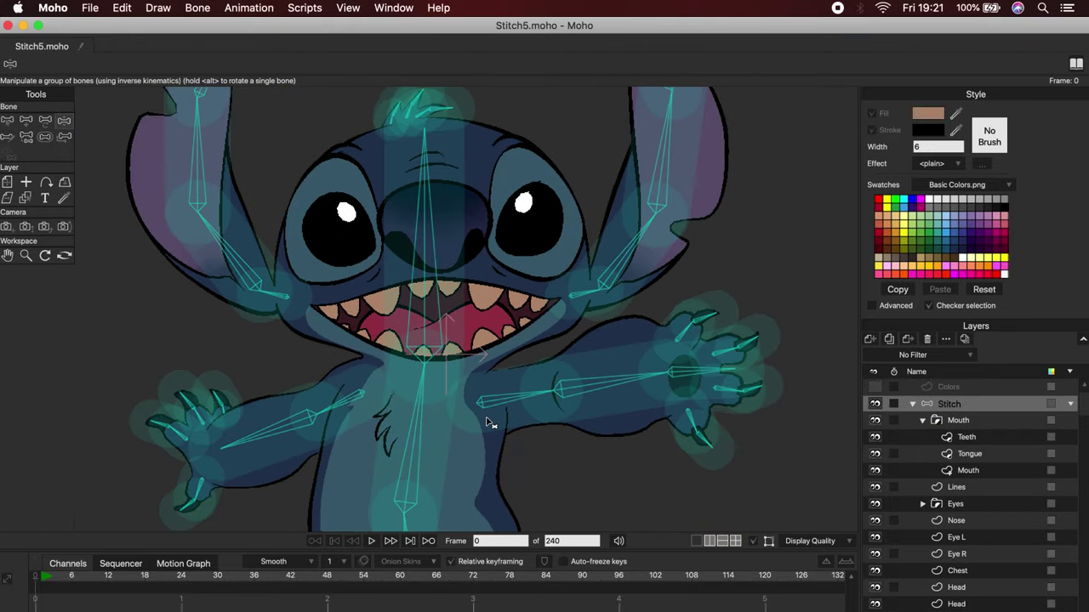
{"action": "left_click_drag", "start_coordinate": [400, 228], "coordinate": [366, 299]}
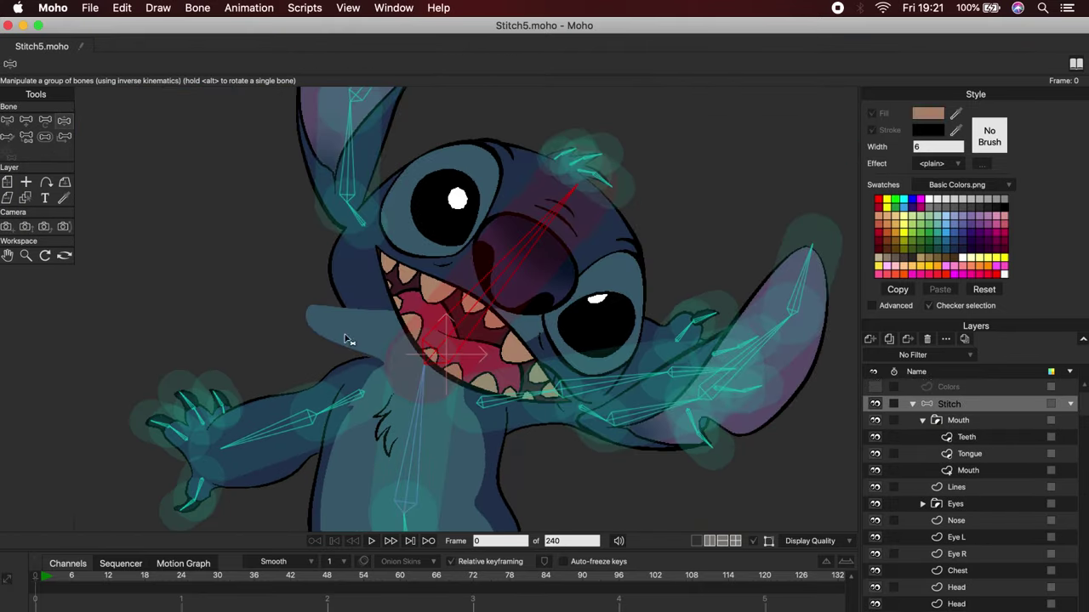
{"action": "left_click_drag", "start_coordinate": [498, 275], "coordinate": [520, 267]}
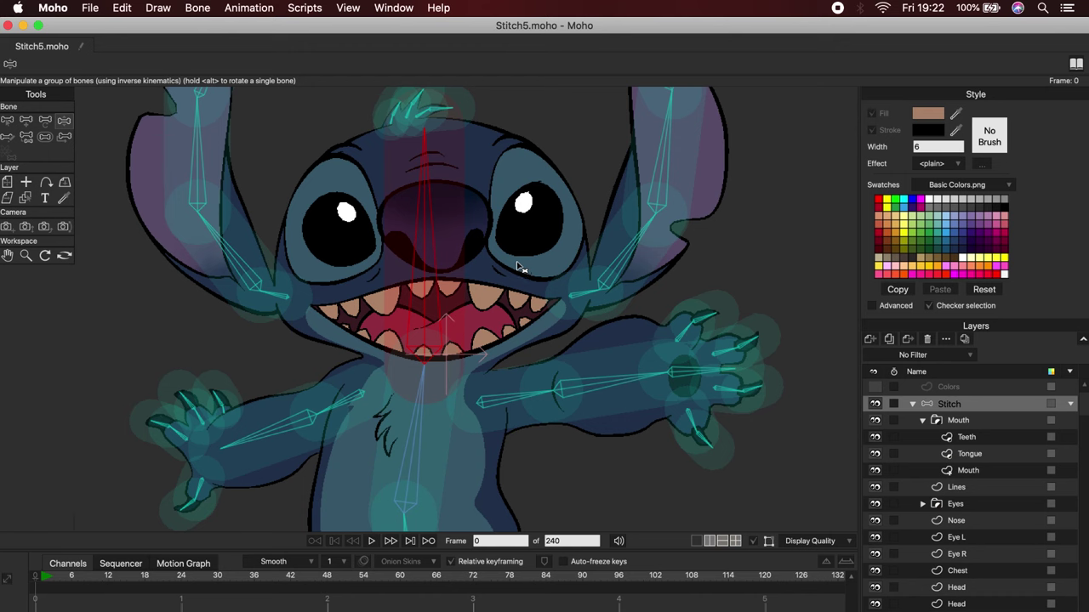
Bind the Chest layer's points around the mouth and chin to the head bone using Bind Points.
{"action": "left_click", "coordinate": [973, 573]}
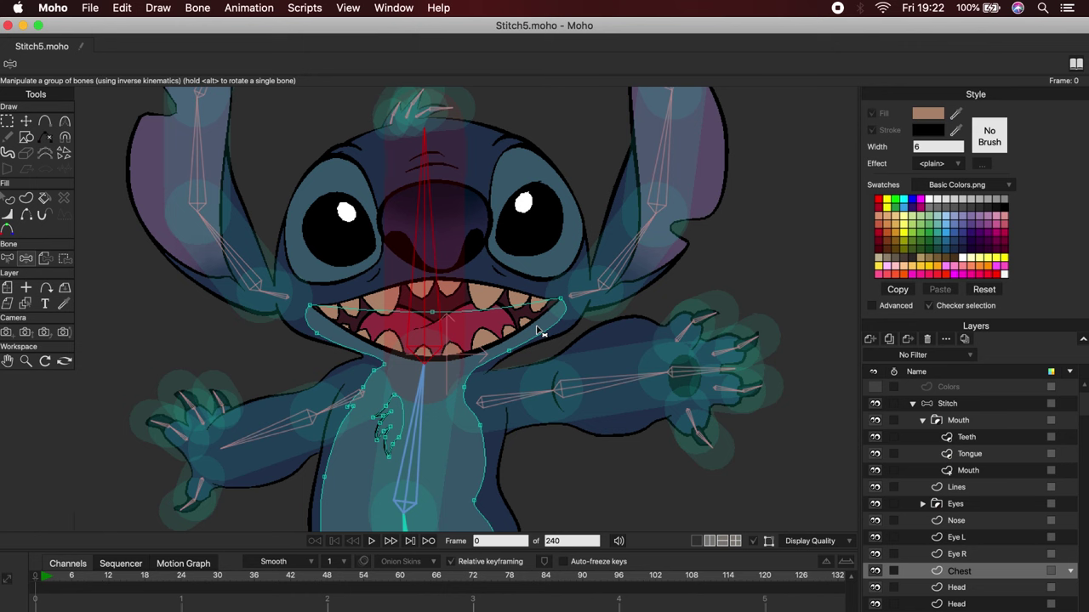
{"action": "key", "text": "i"}
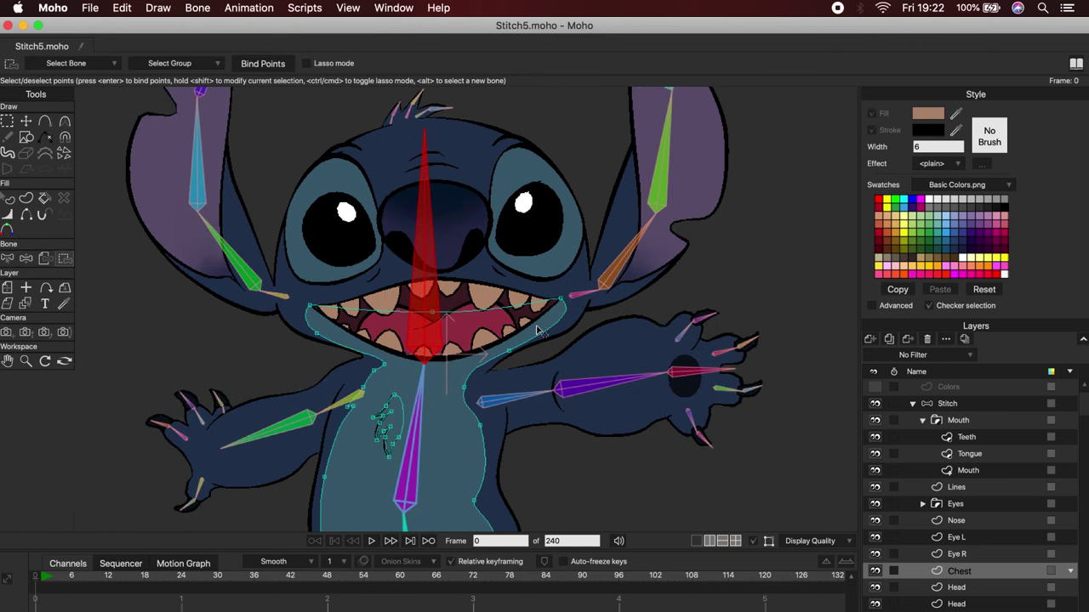
{"action": "scroll", "coordinate": [536, 331], "scroll_direction": "up", "scroll_amount": 3}
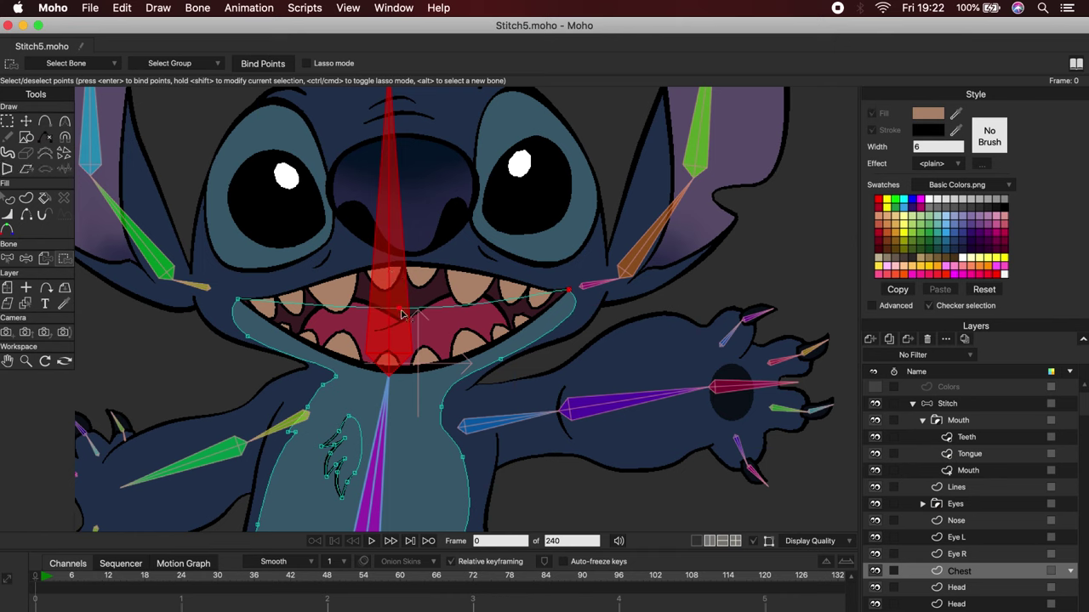
{"action": "left_click", "coordinate": [237, 300], "text": "shift"}
{"action": "left_click", "coordinate": [247, 337], "text": "shift"}
{"action": "left_click", "coordinate": [500, 359], "text": "shift"}
On the Stitch bone layer, test how the chin follows the head bone with Manipulate Bones.
{"action": "left_click", "coordinate": [983, 405]}
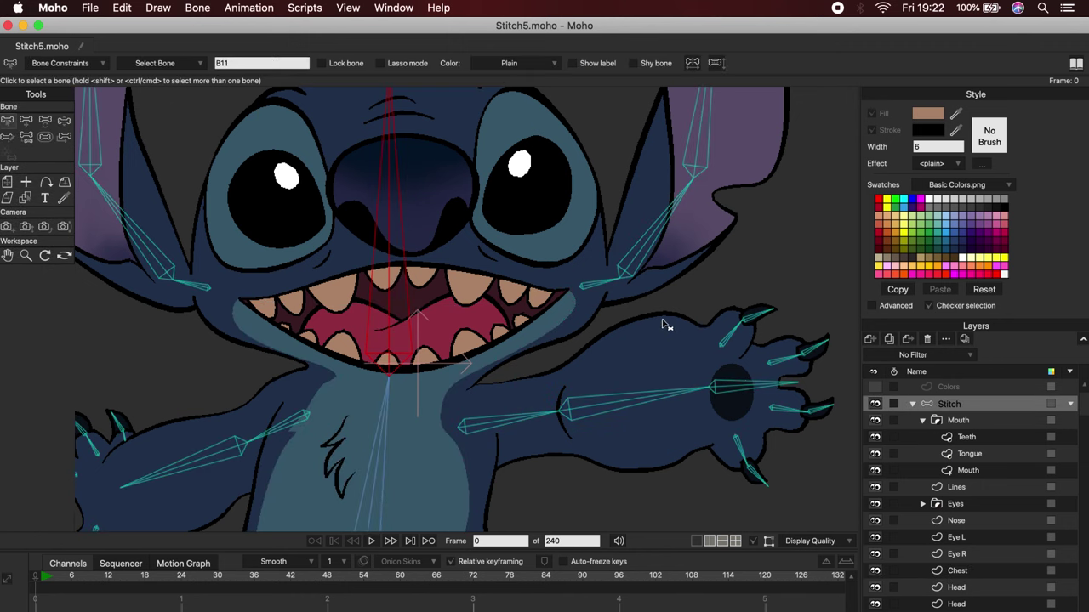
{"action": "scroll", "coordinate": [664, 325], "scroll_direction": "down", "scroll_amount": 1}
{"action": "left_click", "coordinate": [64, 122]}
{"action": "mouse_move", "coordinate": [418, 243]}
{"action": "left_mouse_down"}
{"action": "mouse_move", "coordinate": [451, 246]}
{"action": "mouse_move", "coordinate": [400, 225]}
{"action": "mouse_move", "coordinate": [450, 250]}
{"action": "mouse_move", "coordinate": [426, 244]}
{"action": "left_mouse_up"}
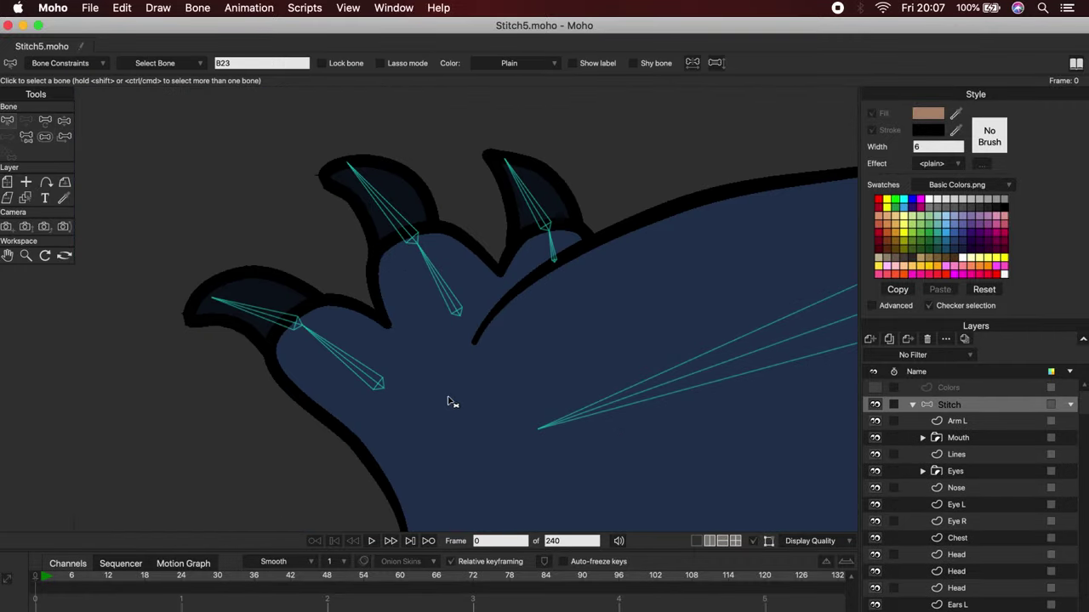
Bind the outline points of the character's right hand to the matching finger and claw bones.
{"action": "right_click", "coordinate": [463, 400], "text": "alt"}
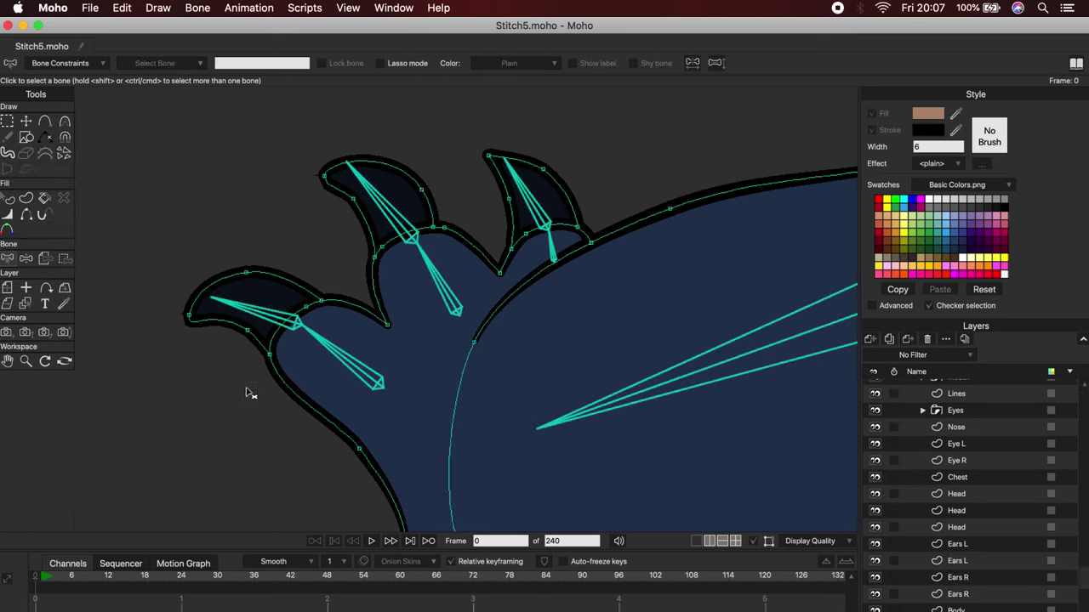
{"action": "left_click", "coordinate": [357, 371]}
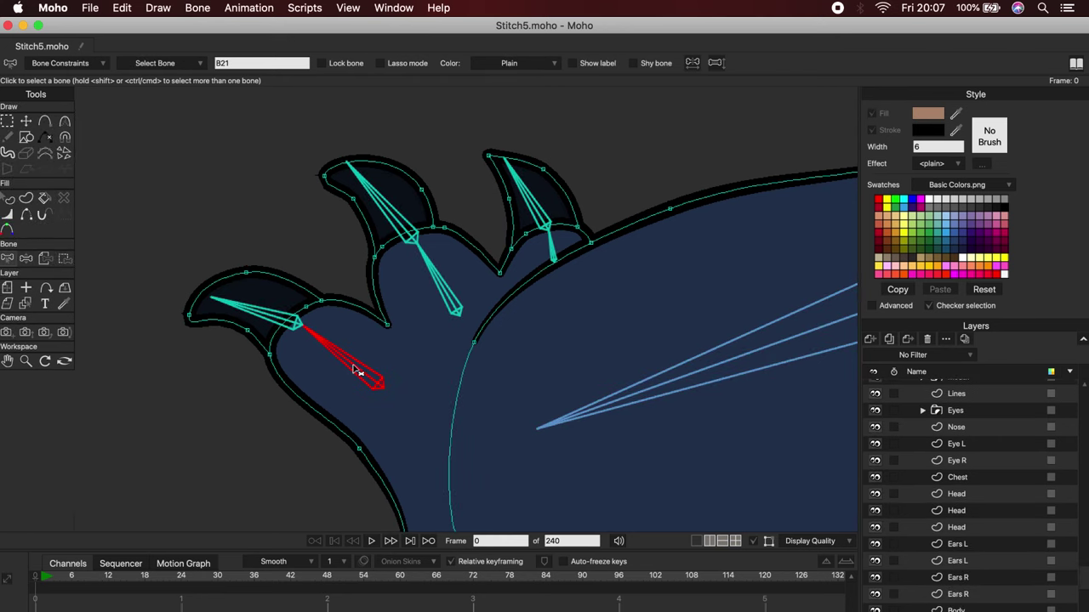
{"action": "left_click", "coordinate": [65, 260]}
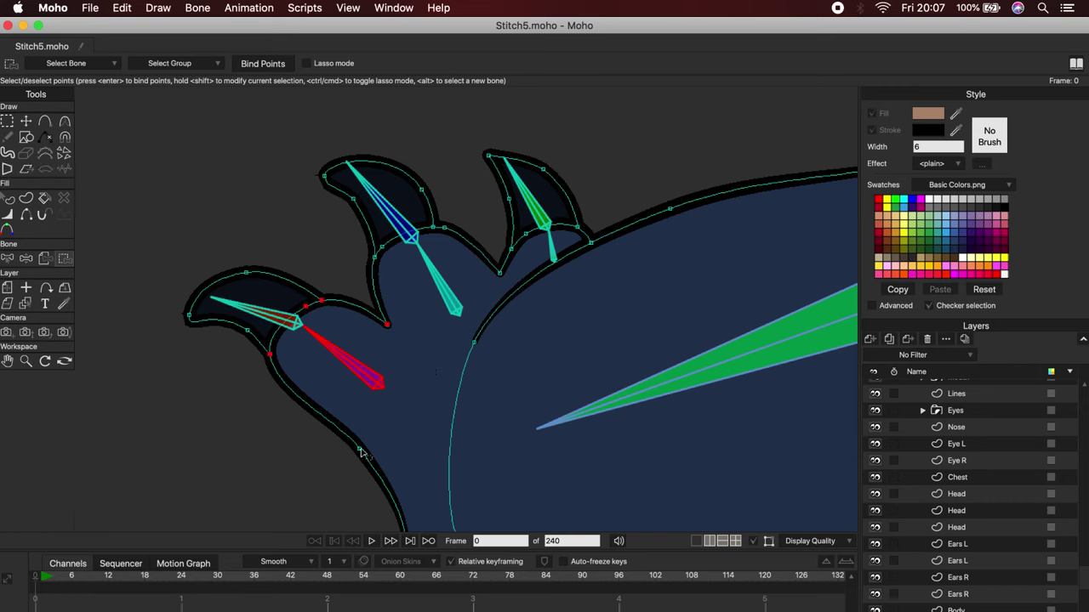
{"action": "left_click", "coordinate": [257, 314], "text": "alt"}
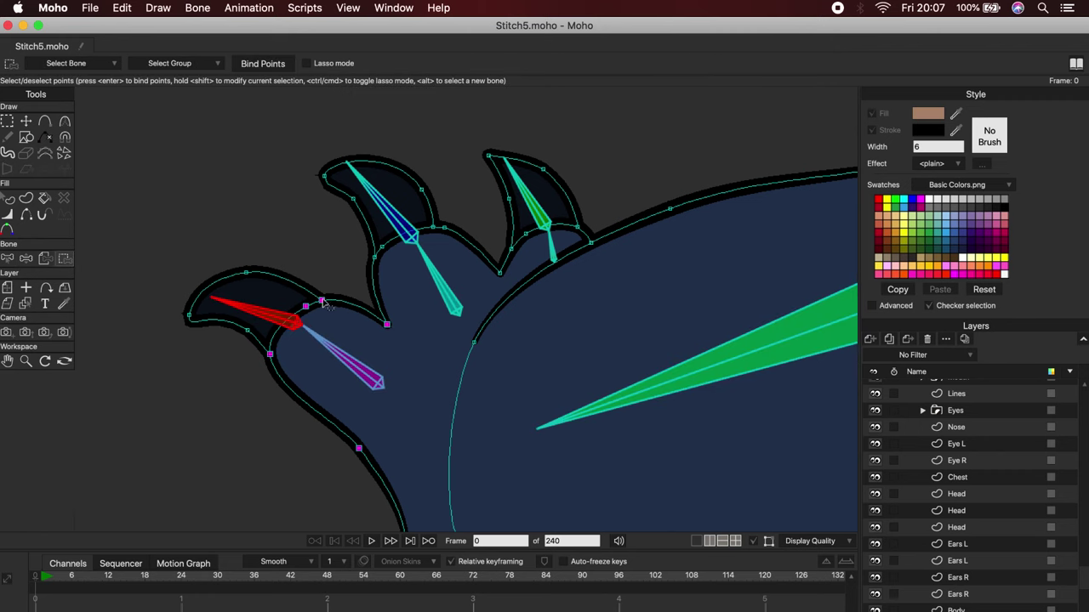
{"action": "left_click", "coordinate": [438, 287], "text": "alt"}
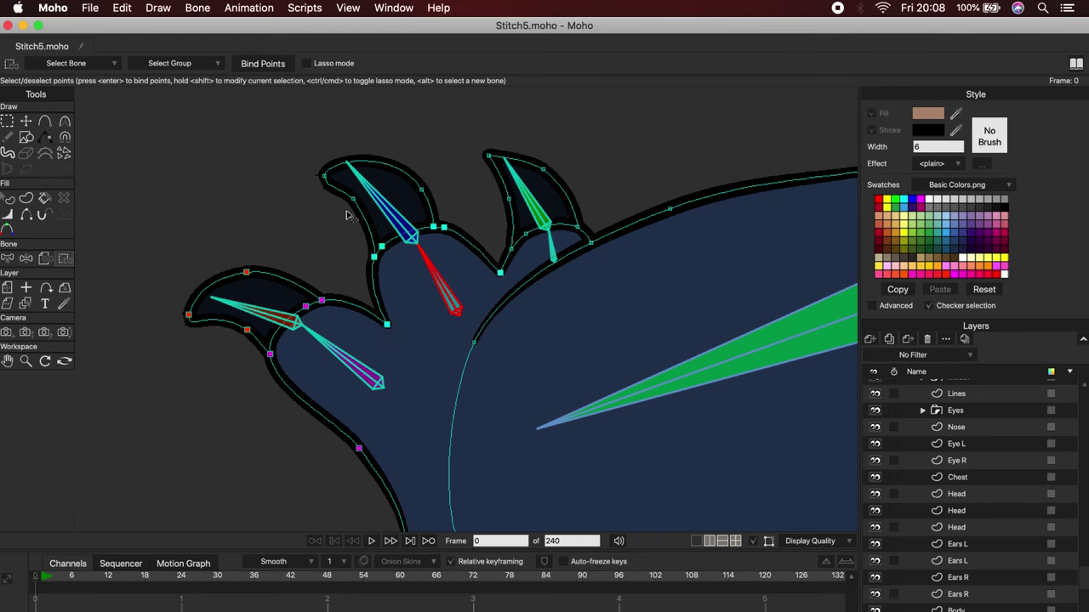
{"action": "left_click", "coordinate": [383, 207], "text": "alt"}
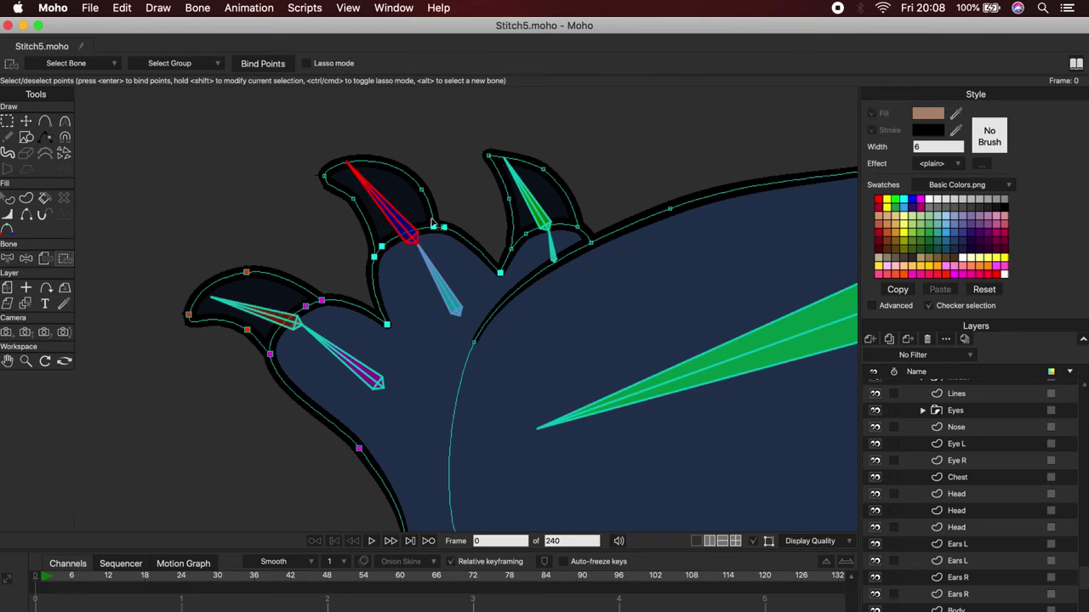
{"action": "left_click", "coordinate": [27, 155]}
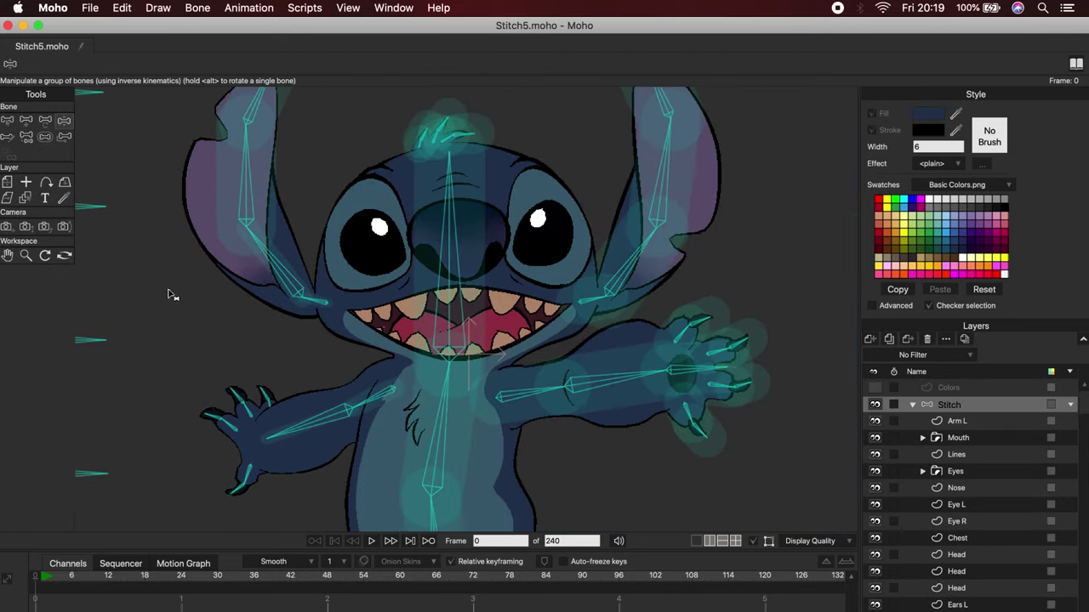
Test how the right arm and the left ear deform by moving their bones with Manipulate Bones.
{"action": "left_click", "coordinate": [326, 384]}
{"action": "scroll", "coordinate": [326, 384], "scroll_direction": "down", "scroll_amount": 3}
{"action": "left_click_drag", "start_coordinate": [292, 243], "coordinate": [285, 274]}
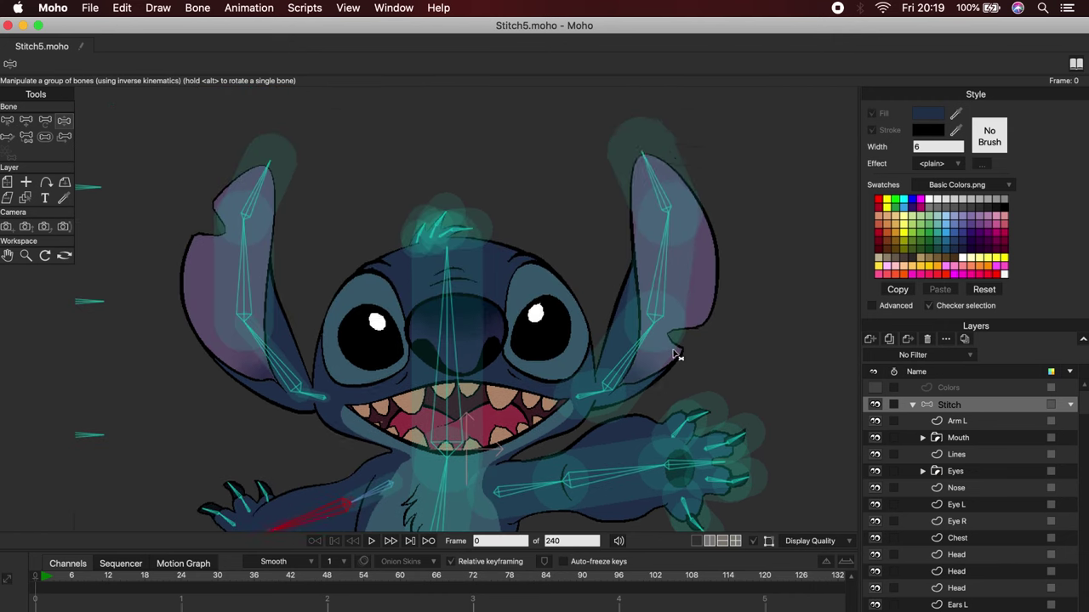
{"action": "left_click_drag", "start_coordinate": [640, 344], "coordinate": [672, 364]}
Reduce the bone strength of the character's left ear bones to a minimum.
{"action": "key", "text": "s"}
{"action": "left_click_drag", "start_coordinate": [713, 312], "coordinate": [680, 331]}
{"action": "left_click_drag", "start_coordinate": [644, 378], "coordinate": [599, 398]}
{"action": "left_click_drag", "start_coordinate": [744, 245], "coordinate": [704, 258]}
Bend the left ear with Manipulate Bones to examine how it deforms with the reduced bone strength.
{"action": "left_click", "coordinate": [64, 122]}
{"action": "mouse_move", "coordinate": [747, 221]}
{"action": "left_mouse_down"}
{"action": "mouse_move", "coordinate": [794, 252]}
{"action": "mouse_move", "coordinate": [760, 224]}
{"action": "left_mouse_up"}
{"action": "left_click_drag", "start_coordinate": [719, 311], "coordinate": [768, 355]}
{"action": "scroll", "coordinate": [771, 355], "scroll_direction": "up", "scroll_amount": 5}
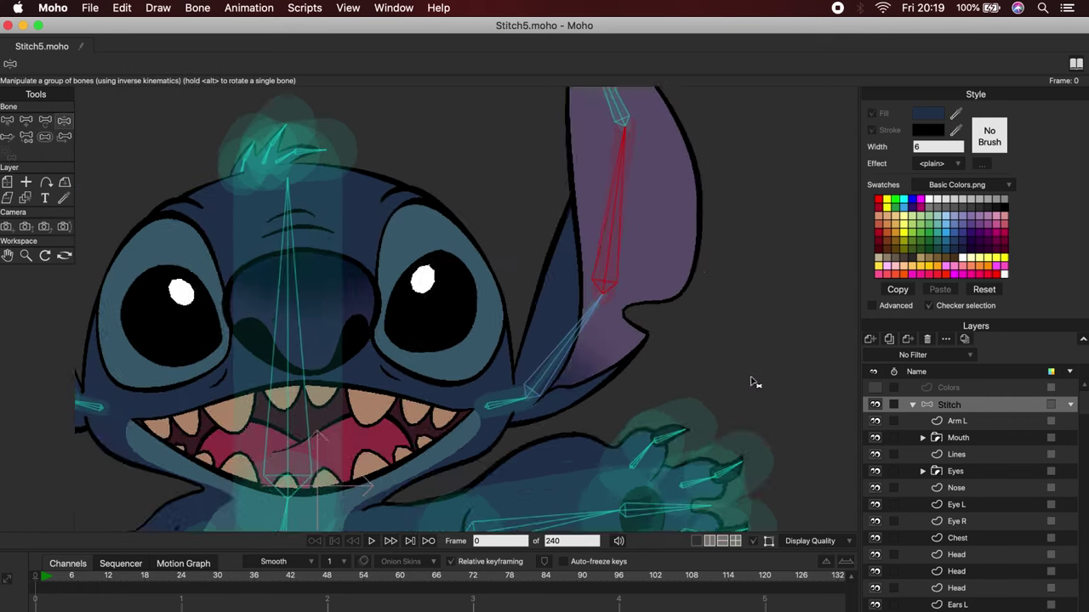
Bind the points of the left ear's inner and outer layers to the individual ear bones.
{"action": "key", "text": "b"}
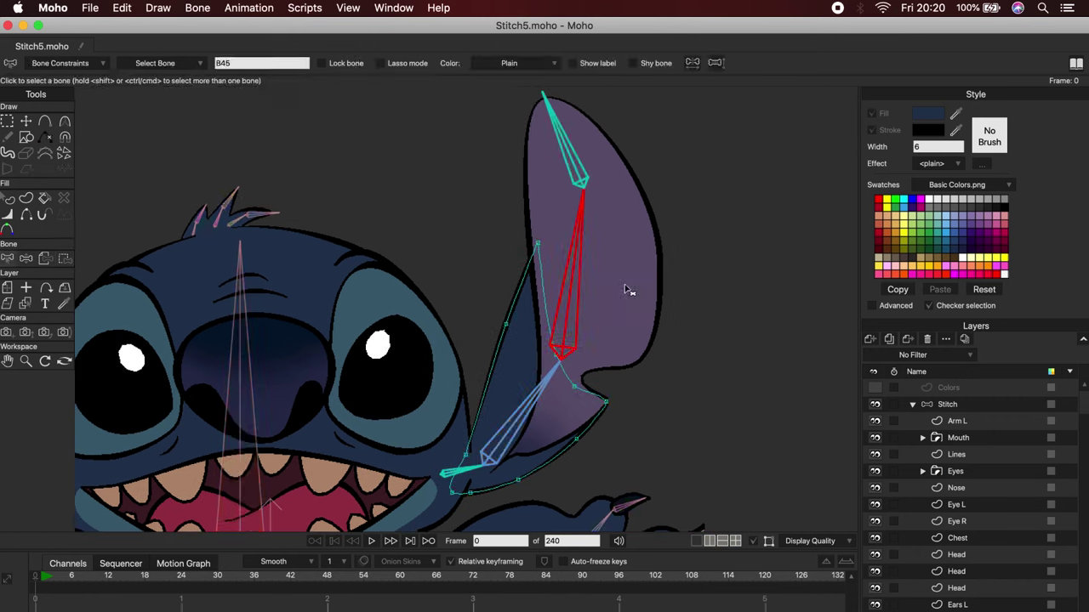
{"action": "right_click", "coordinate": [625, 289], "text": "alt"}
{"action": "left_click", "coordinate": [65, 257]}
{"action": "left_click", "coordinate": [7, 258]}
{"action": "left_click", "coordinate": [65, 257]}
{"action": "left_click", "coordinate": [7, 257]}
{"action": "right_click", "coordinate": [637, 246], "text": "alt"}
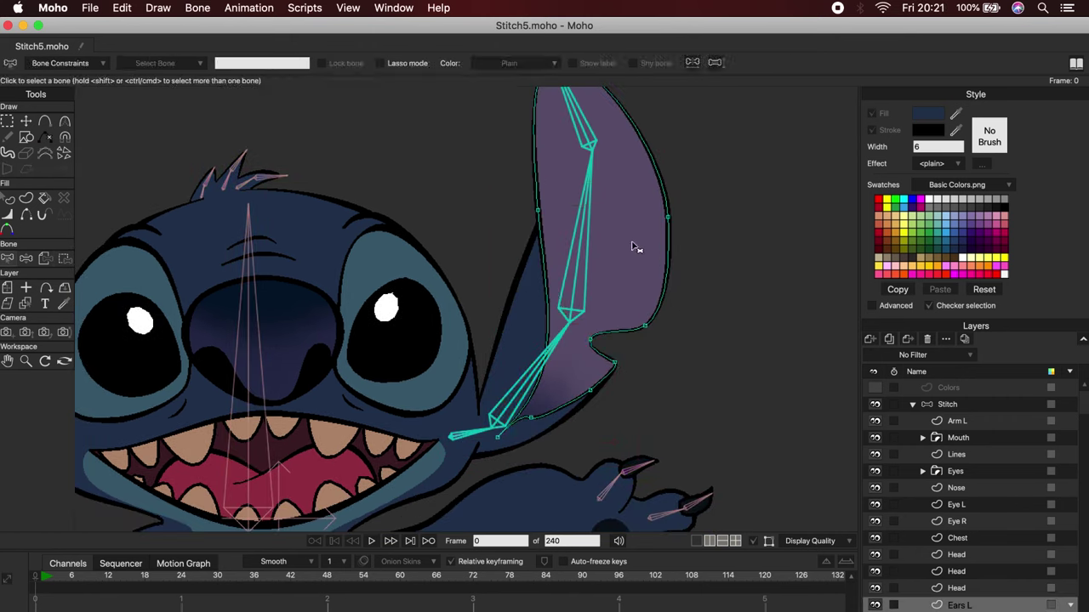
{"action": "left_click", "coordinate": [65, 258]}
{"action": "left_click", "coordinate": [532, 374], "text": "alt"}
Test how both left ear layers fold together by swinging the ear bones with Manipulate Bones.
{"action": "key", "text": "b"}
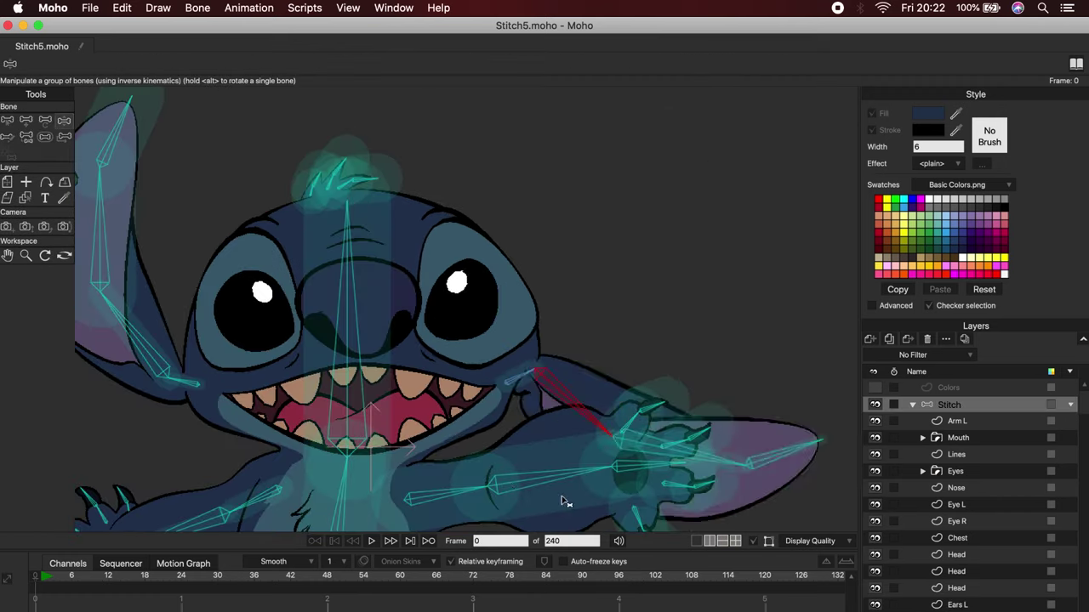
{"action": "left_click_drag", "start_coordinate": [561, 502], "coordinate": [574, 285]}
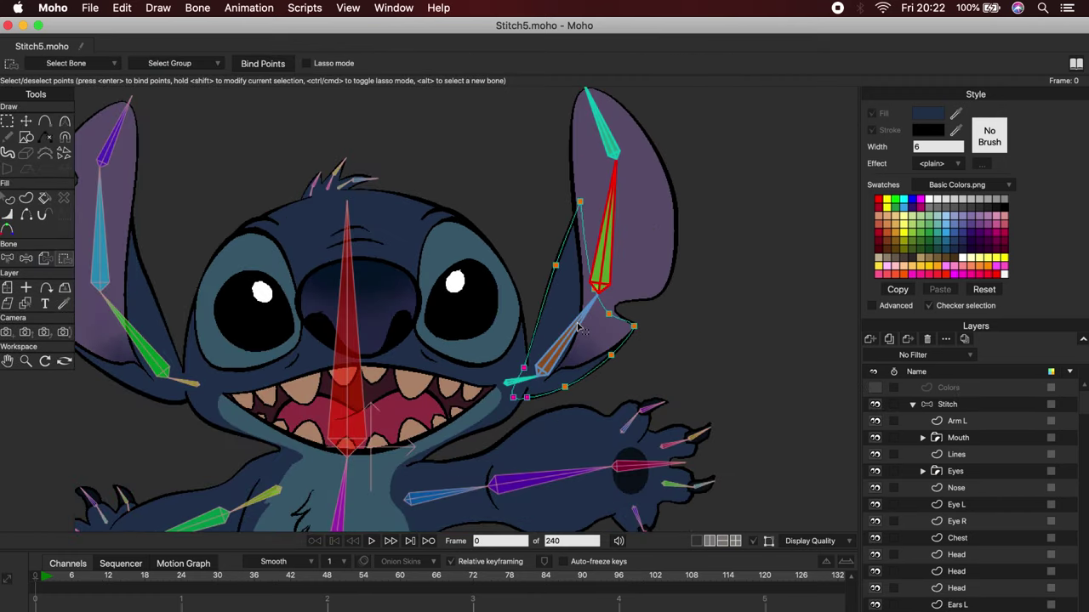
{"action": "key", "text": "t"}
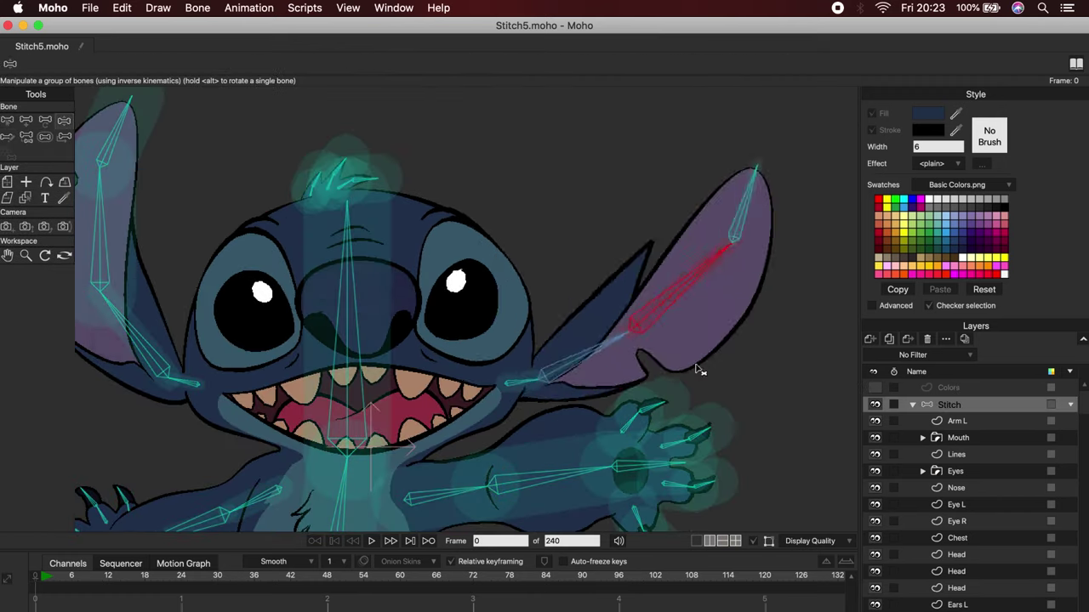
{"action": "left_click_drag", "start_coordinate": [697, 369], "coordinate": [315, 336]}
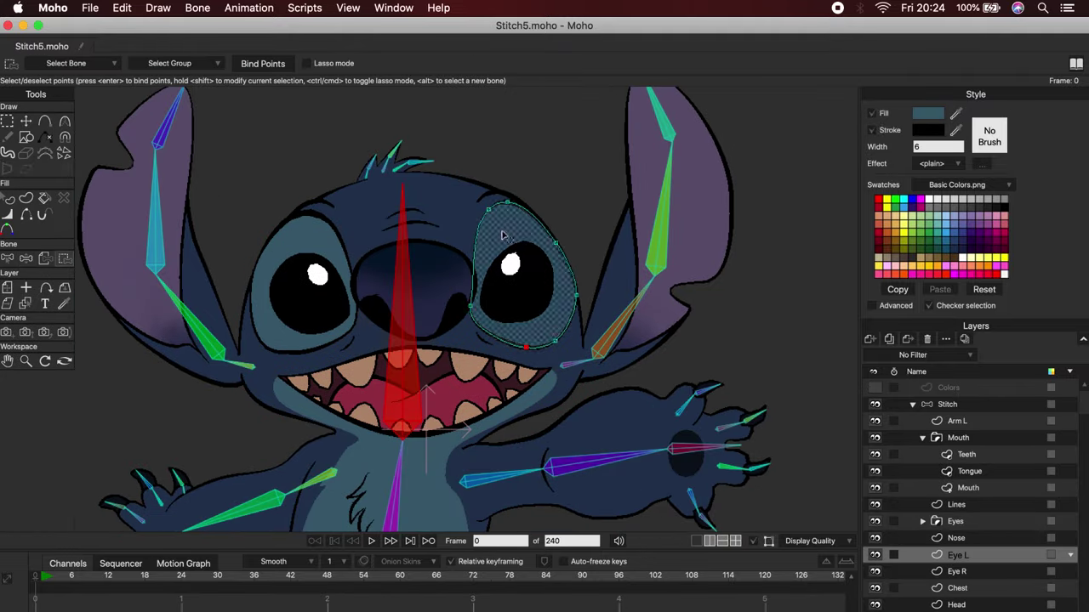
Bind the eye patch and hair layers' points to the head bone.
{"action": "left_click", "coordinate": [332, 343], "text": "ctrl+alt"}
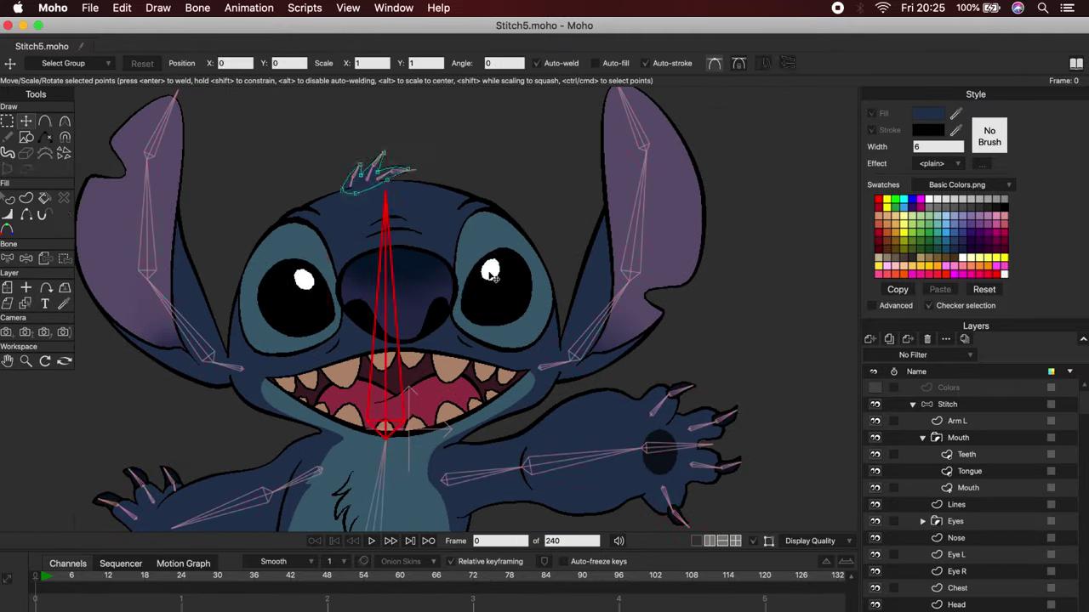
{"action": "key", "text": "b"}
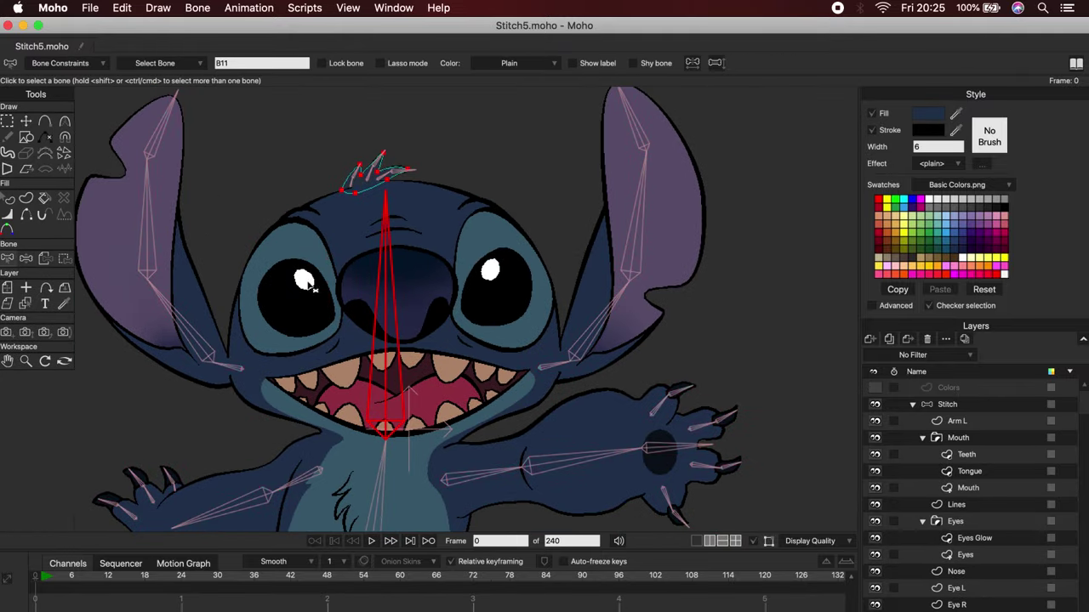
{"action": "key", "text": "i"}
{"action": "key", "text": "z"}
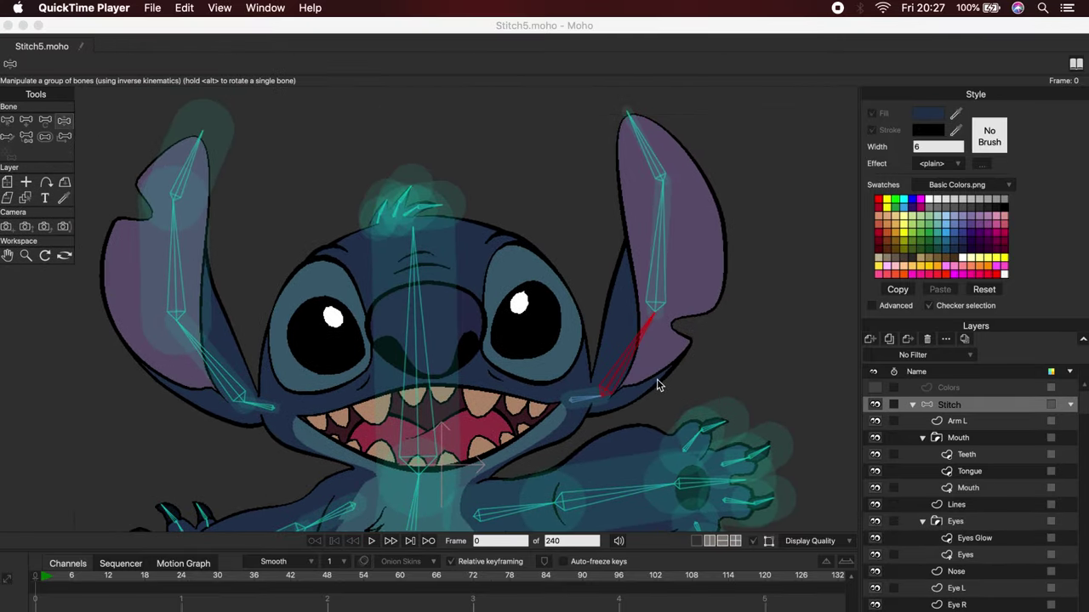
Rename the upper three left ear bones, from base to tip, as L Ear 2, L Ear 3 and L Ear 4.
{"action": "left_click", "coordinate": [10, 120]}
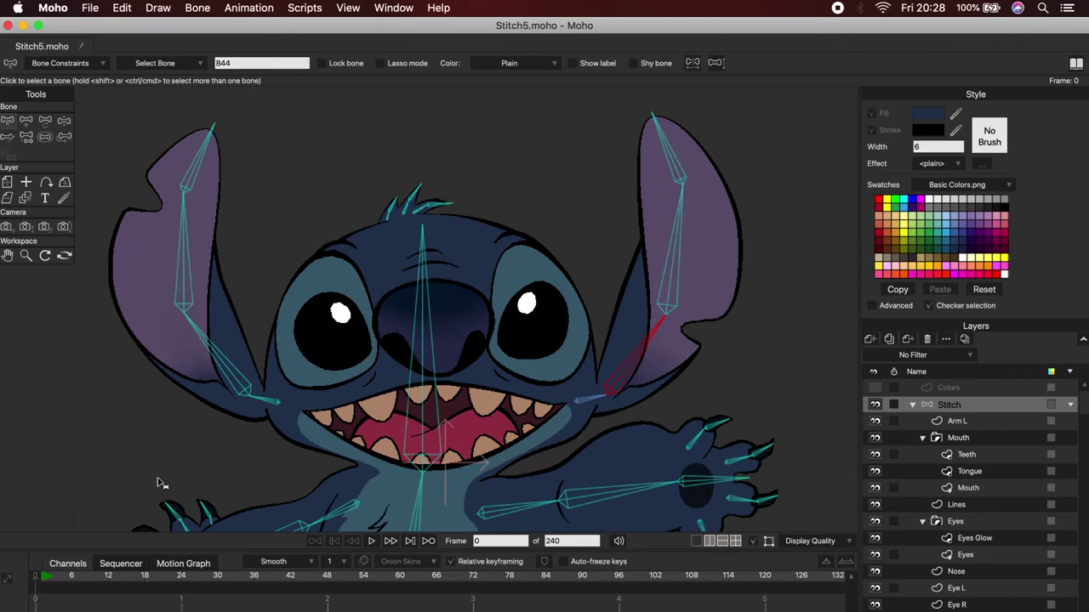
{"action": "left_click_drag", "start_coordinate": [252, 64], "coordinate": [198, 63]}
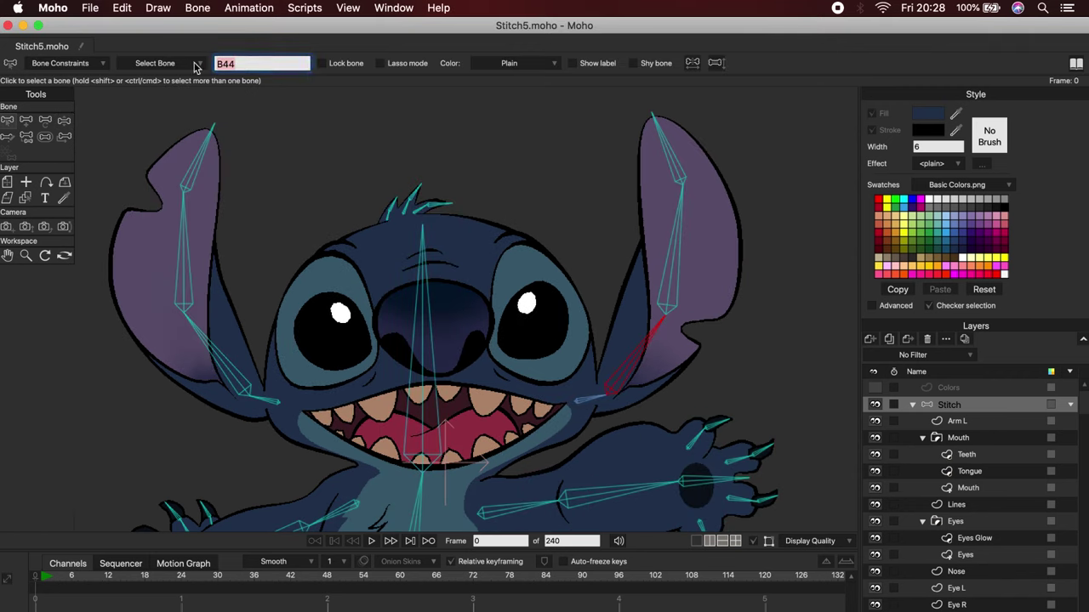
{"action": "left_click", "coordinate": [675, 270]}
{"action": "type", "text": "L Ear 3"}
{"action": "left_click_drag", "start_coordinate": [252, 64], "coordinate": [179, 68]}
{"action": "left_click", "coordinate": [683, 173]}
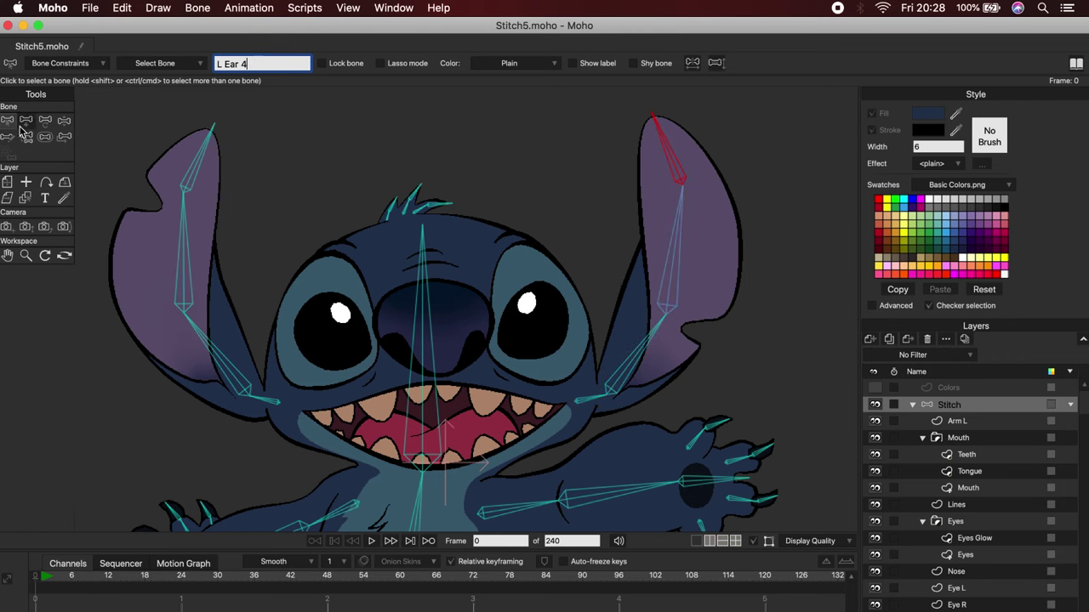
{"action": "key", "text": "Return"}
{"action": "left_click", "coordinate": [171, 130]}
Swing the L Ear 2 bone with Manipulate Bones to check how the ear bends.
{"action": "left_click", "coordinate": [64, 121]}
{"action": "left_click_drag", "start_coordinate": [638, 357], "coordinate": [754, 268]}
{"action": "left_click", "coordinate": [12, 125]}
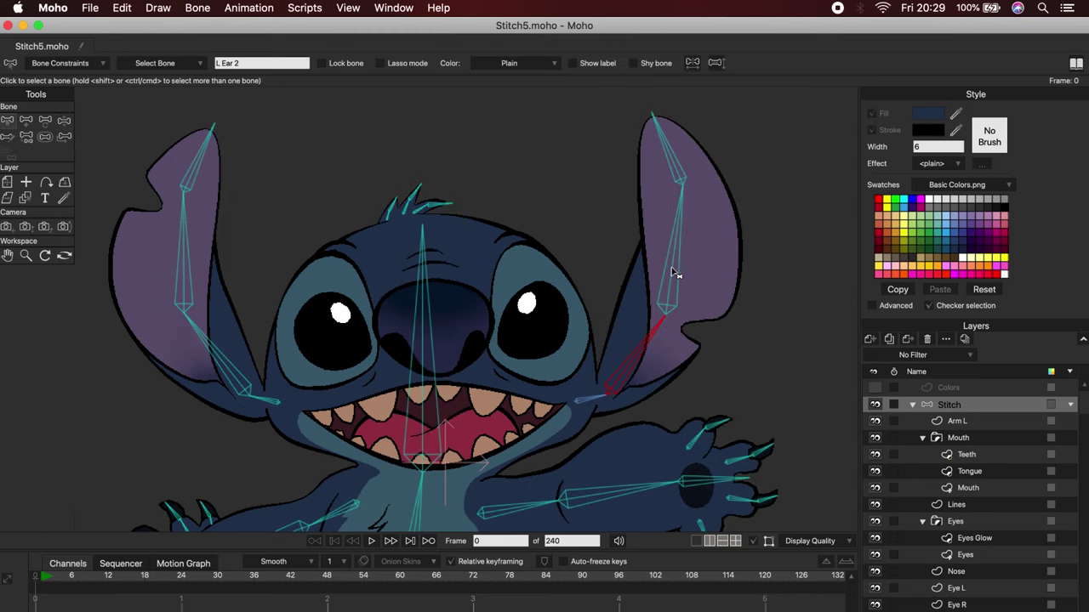
Create a smart bone action named L Ear 3 for the middle bone of the left ear.
{"action": "left_click", "coordinate": [674, 270]}
{"action": "left_click", "coordinate": [393, 7]}
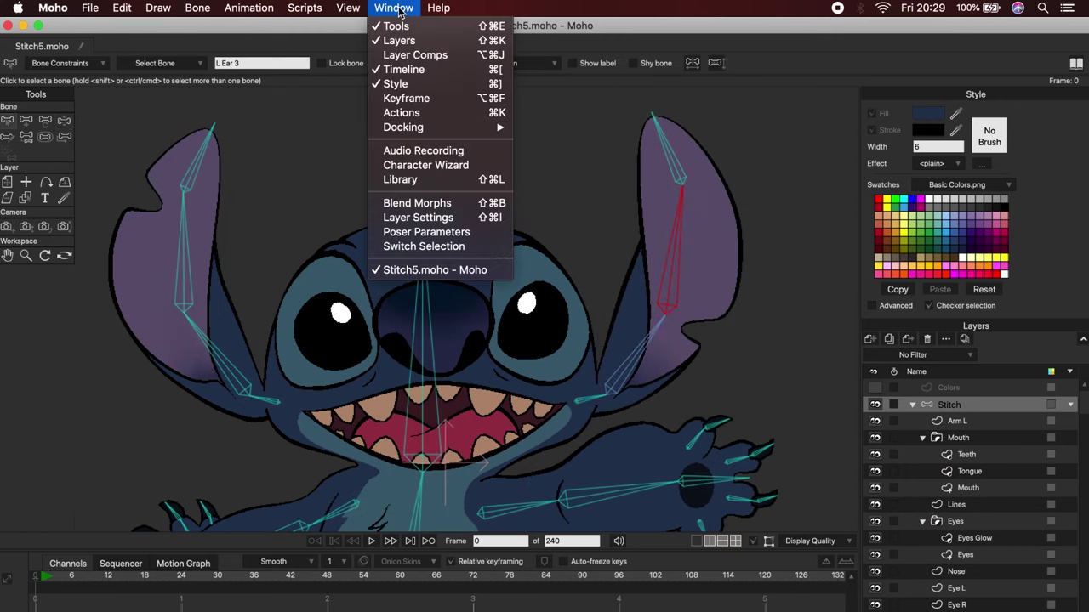
{"action": "left_click", "coordinate": [412, 114]}
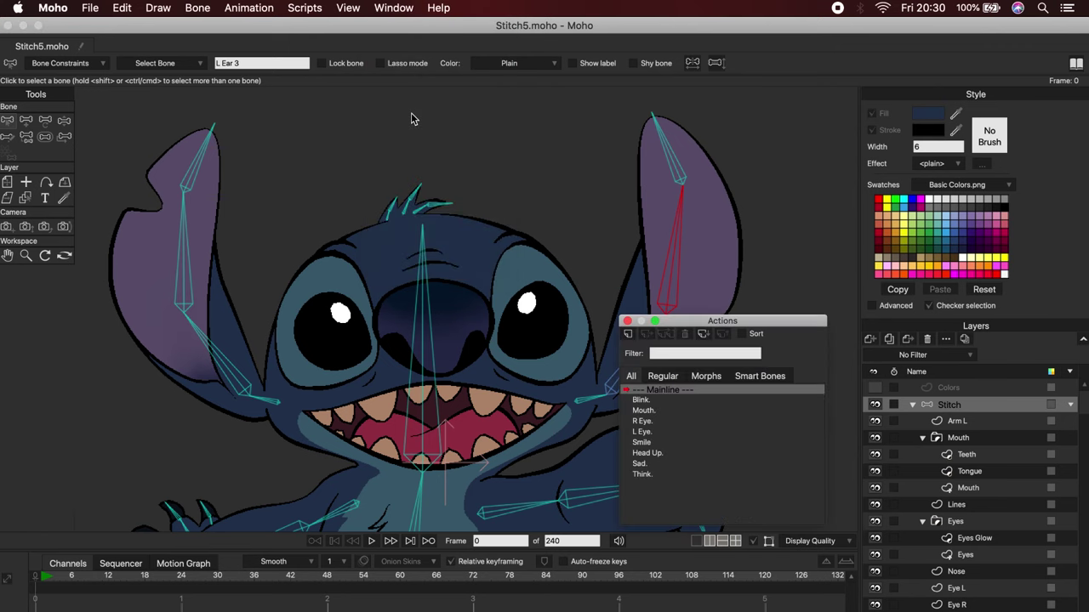
{"action": "left_click", "coordinate": [627, 335]}
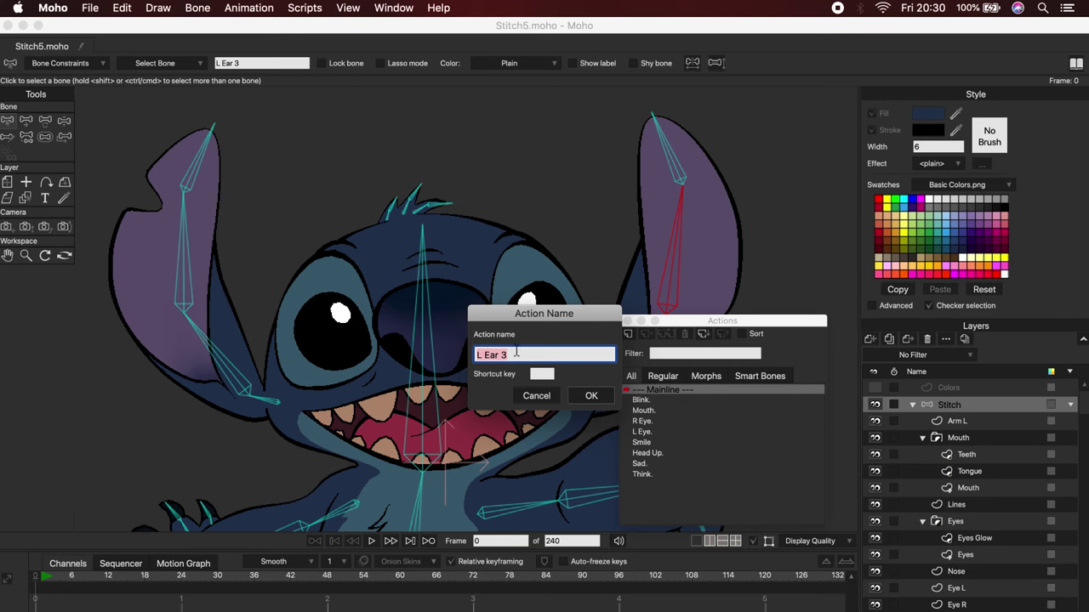
{"action": "left_click", "coordinate": [591, 396]}
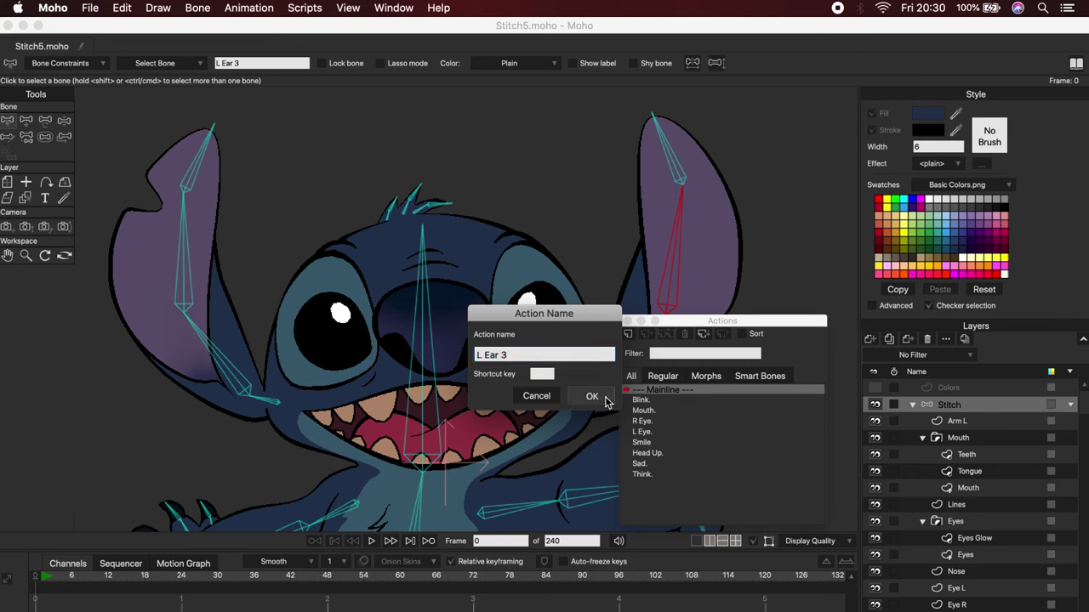
{"action": "left_click_drag", "start_coordinate": [727, 326], "coordinate": [380, 166]}
At frame 24 of the L Ear 3 action, rotate the L Ear 3 bone outward to an angle of about 6 degrees.
{"action": "left_click", "coordinate": [107, 575]}
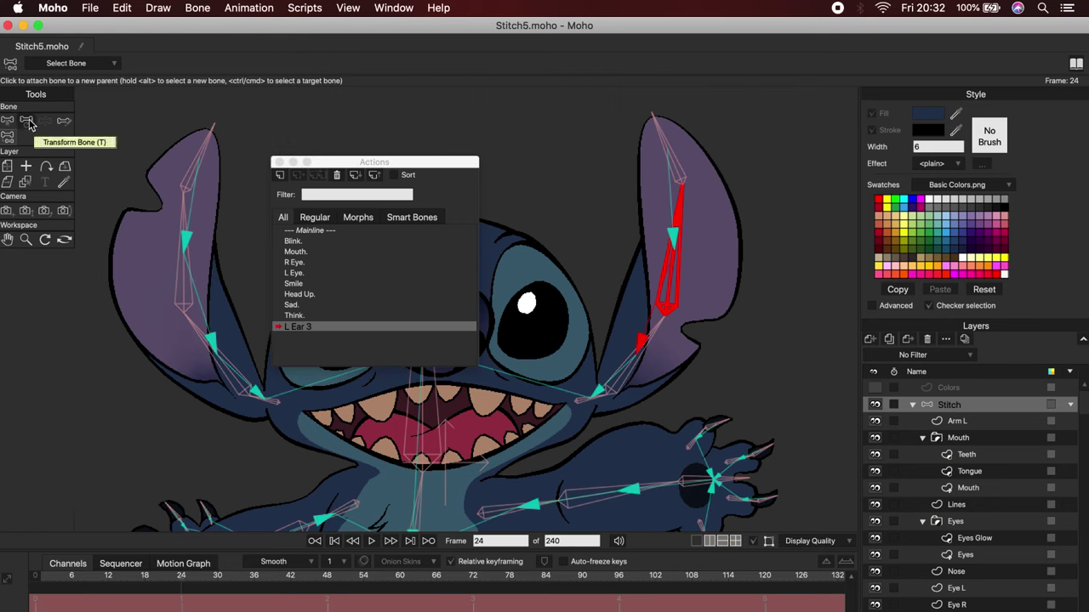
{"action": "left_click", "coordinate": [30, 124]}
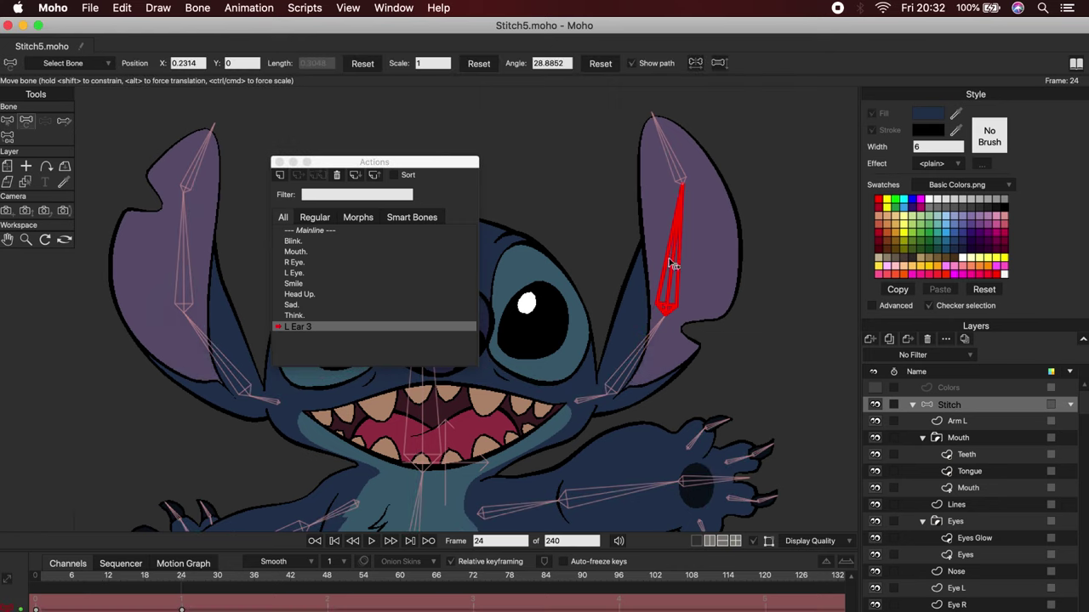
{"action": "left_click_drag", "start_coordinate": [673, 259], "coordinate": [708, 243]}
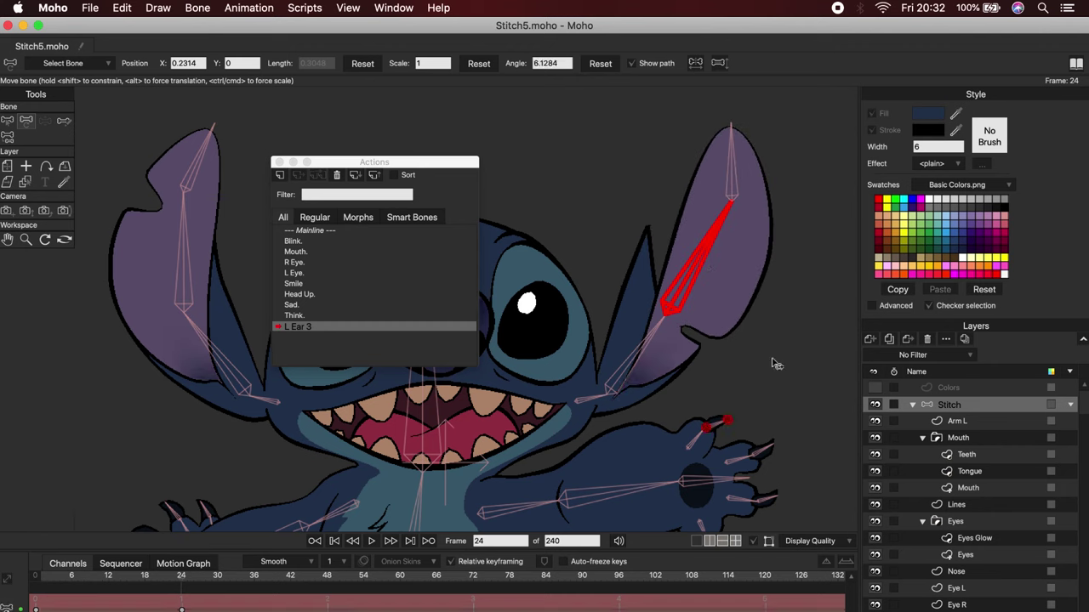
Move the lower left ear layer's tip, outer edge and notch points at frame 24 to follow the tilted upper ear, and scrub to check.
{"action": "left_click", "coordinate": [635, 305], "text": "alt+super"}
{"action": "left_click", "coordinate": [28, 121]}
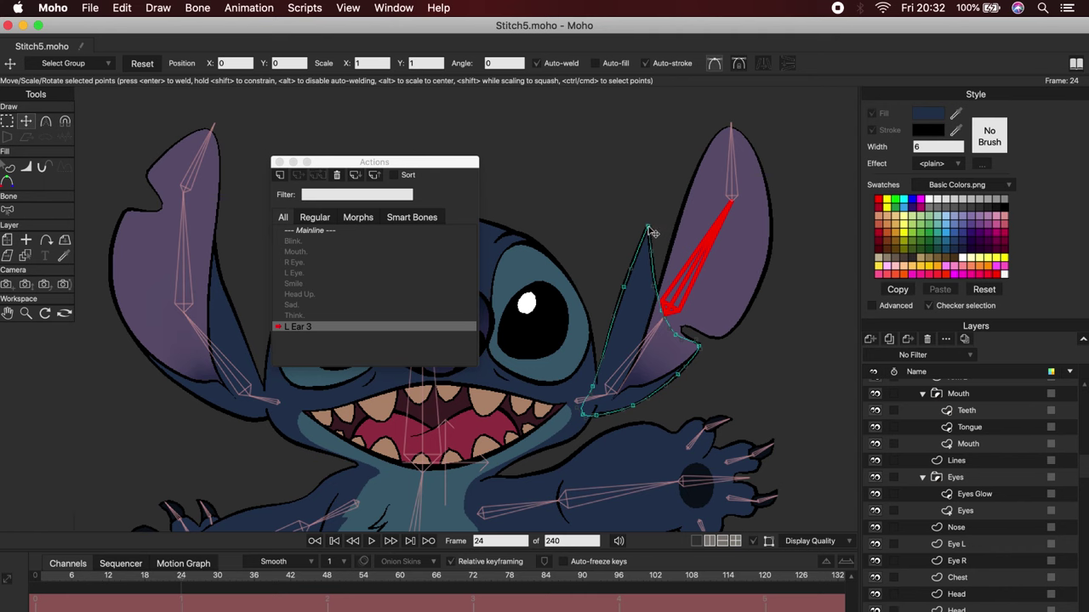
{"action": "left_click_drag", "start_coordinate": [649, 230], "coordinate": [669, 227]}
{"action": "left_click_drag", "start_coordinate": [627, 291], "coordinate": [632, 295]}
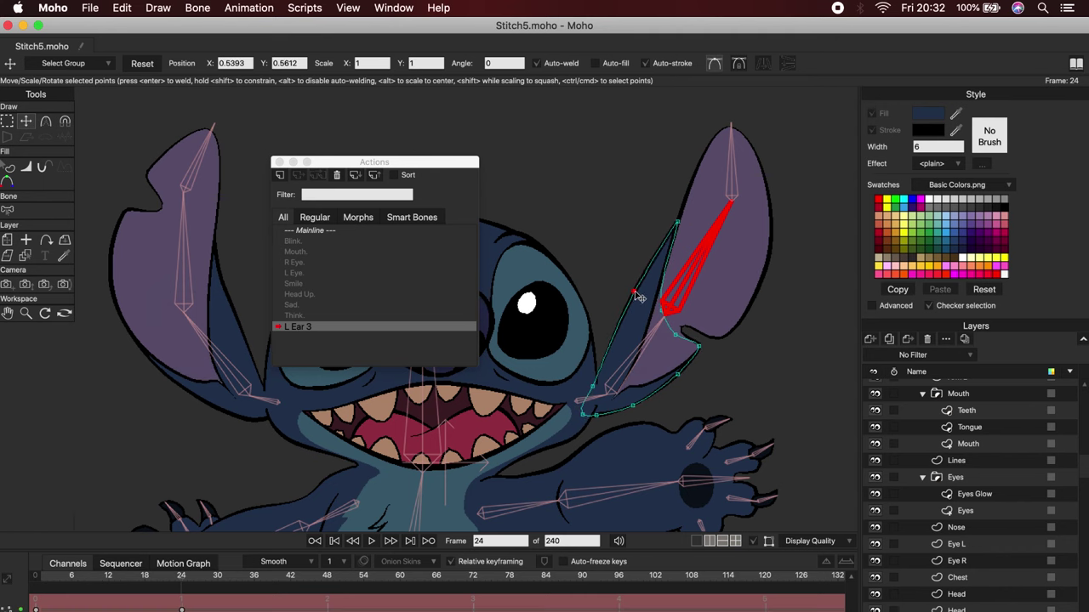
{"action": "scroll", "coordinate": [787, 340], "scroll_direction": "up", "scroll_amount": 5}
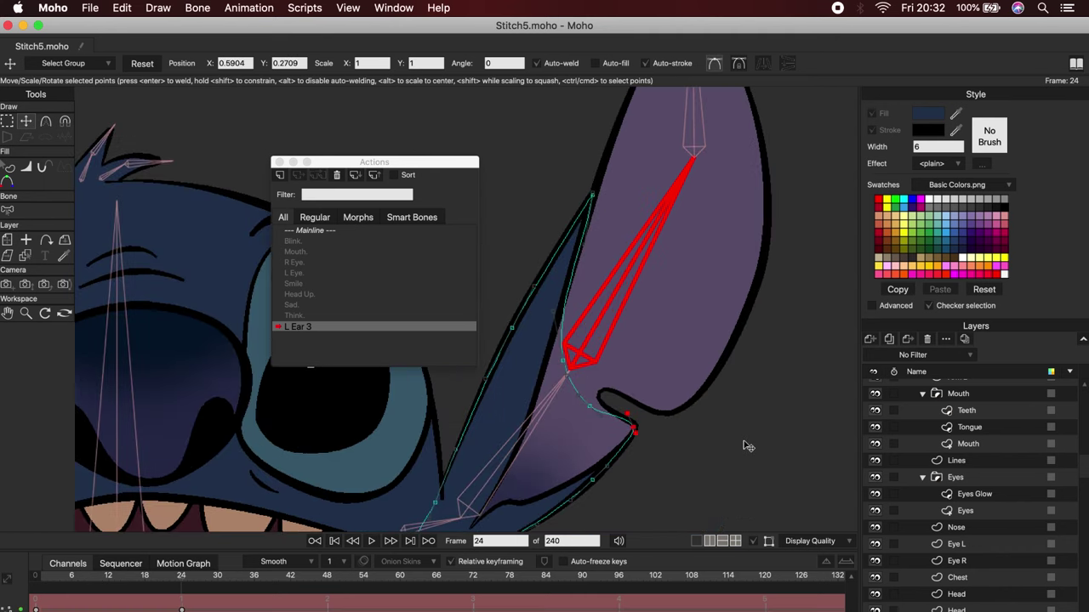
{"action": "scroll", "coordinate": [729, 478], "scroll_direction": "down", "scroll_amount": 5}
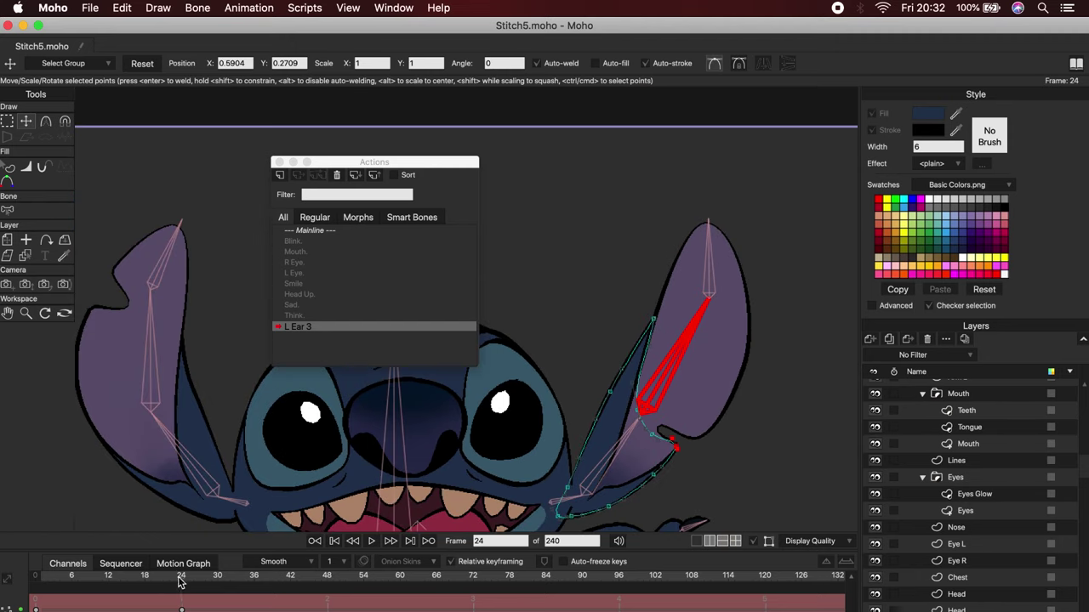
{"action": "mouse_move", "coordinate": [180, 583]}
{"action": "left_mouse_down"}
{"action": "mouse_move", "coordinate": [36, 584]}
{"action": "mouse_move", "coordinate": [182, 584]}
{"action": "left_mouse_up"}
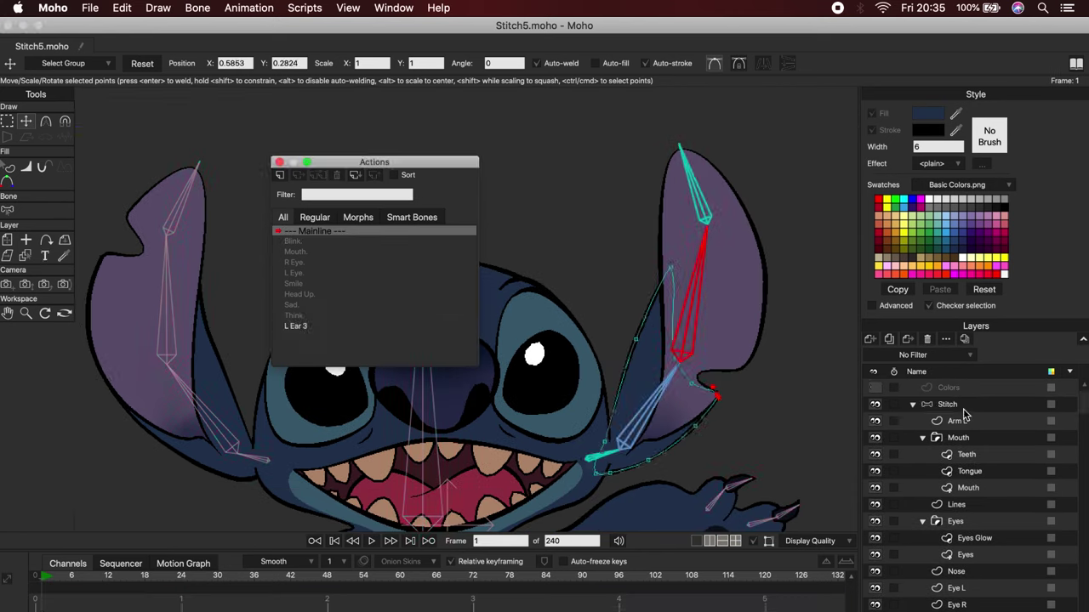
Test the left ear by swinging its bones on the mainline at frame 1, delete the test keyframes and return to frame 0.
{"action": "left_click_drag", "start_coordinate": [706, 222], "coordinate": [618, 524]}
{"action": "scroll", "coordinate": [633, 518], "scroll_direction": "up", "scroll_amount": 5}
{"action": "left_click_drag", "start_coordinate": [709, 316], "coordinate": [738, 170]}
{"action": "left_click_drag", "start_coordinate": [706, 228], "coordinate": [726, 133]}
{"action": "left_click_drag", "start_coordinate": [49, 610], "coordinate": [32, 611]}
{"action": "key", "text": "Delete"}
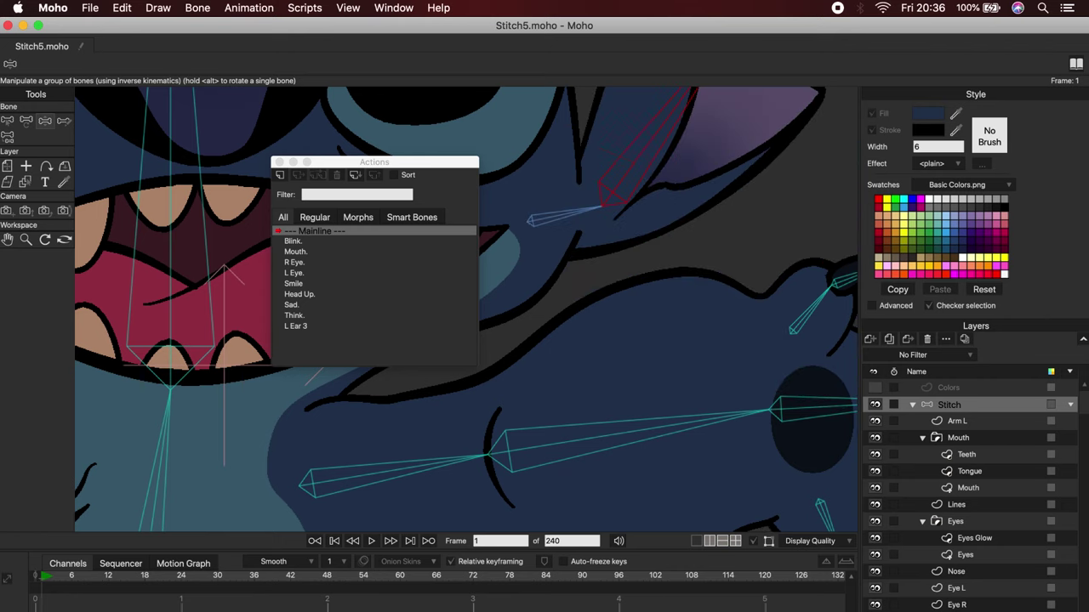
{"action": "left_click", "coordinate": [35, 578]}
Create an L Ear 2 smart bone action and swing that bone down to about -97 degrees at frame 24.
{"action": "scroll", "coordinate": [668, 338], "scroll_direction": "down", "scroll_amount": 5}
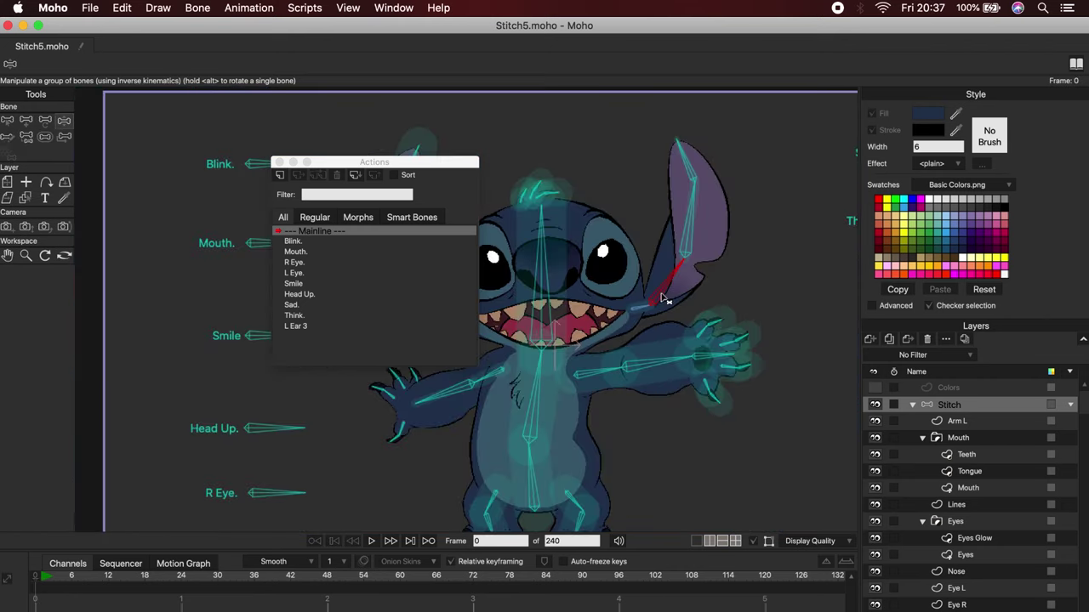
{"action": "left_click", "coordinate": [279, 176]}
{"action": "left_click", "coordinate": [589, 394]}
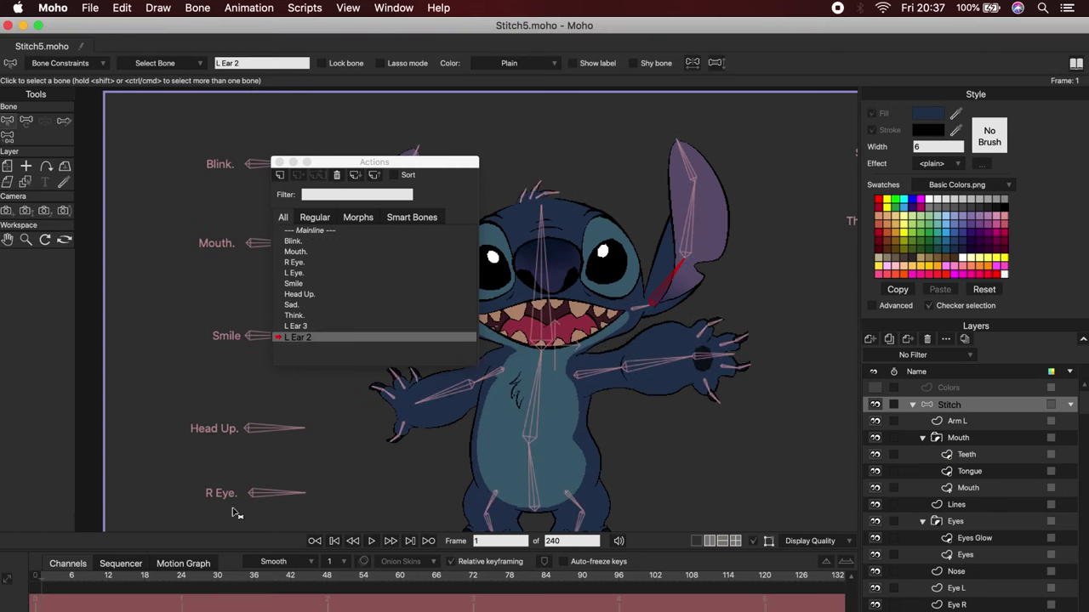
{"action": "left_click", "coordinate": [26, 121]}
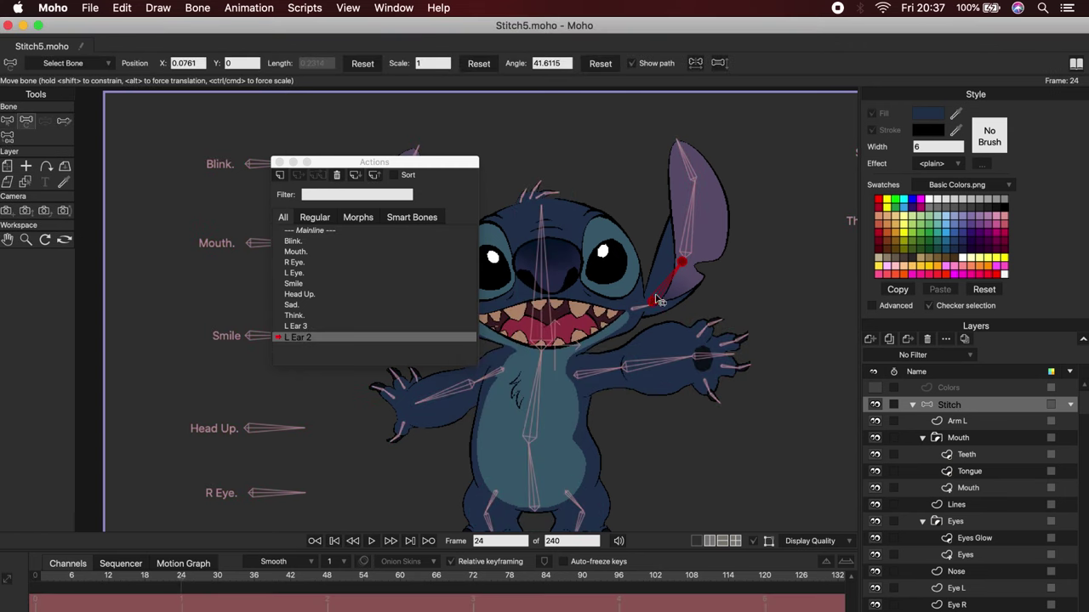
{"action": "left_click_drag", "start_coordinate": [668, 276], "coordinate": [656, 405]}
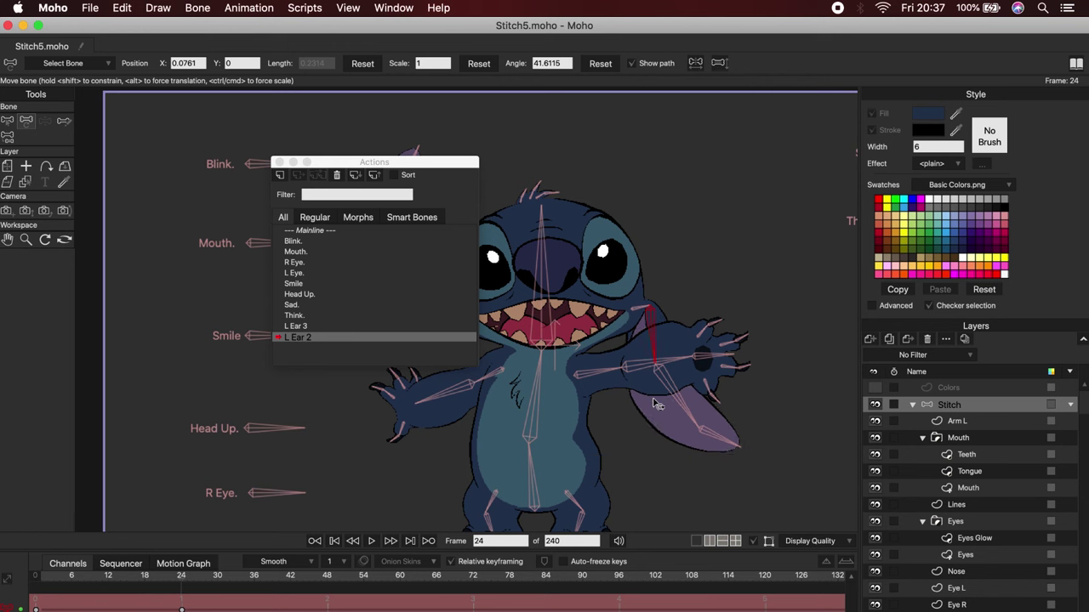
Rearrange the lower left ear layer's base points beside the cheek at frame 24 of the L Ear 2 action, and scrub to check.
{"action": "scroll", "coordinate": [677, 371], "scroll_direction": "up", "scroll_amount": 5}
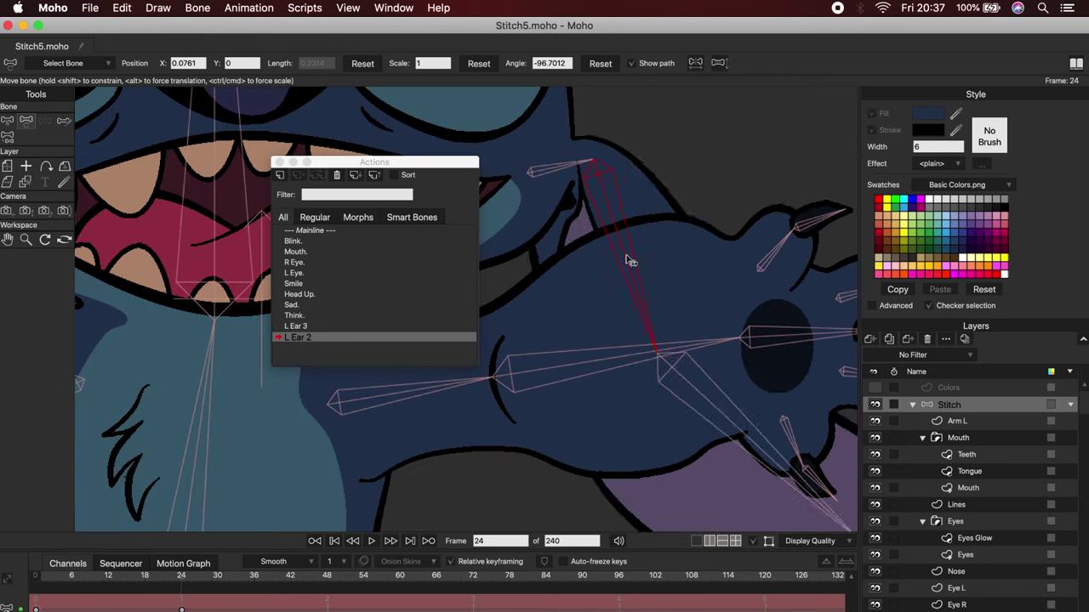
{"action": "right_click", "coordinate": [642, 190], "text": "alt"}
{"action": "left_click", "coordinate": [27, 122]}
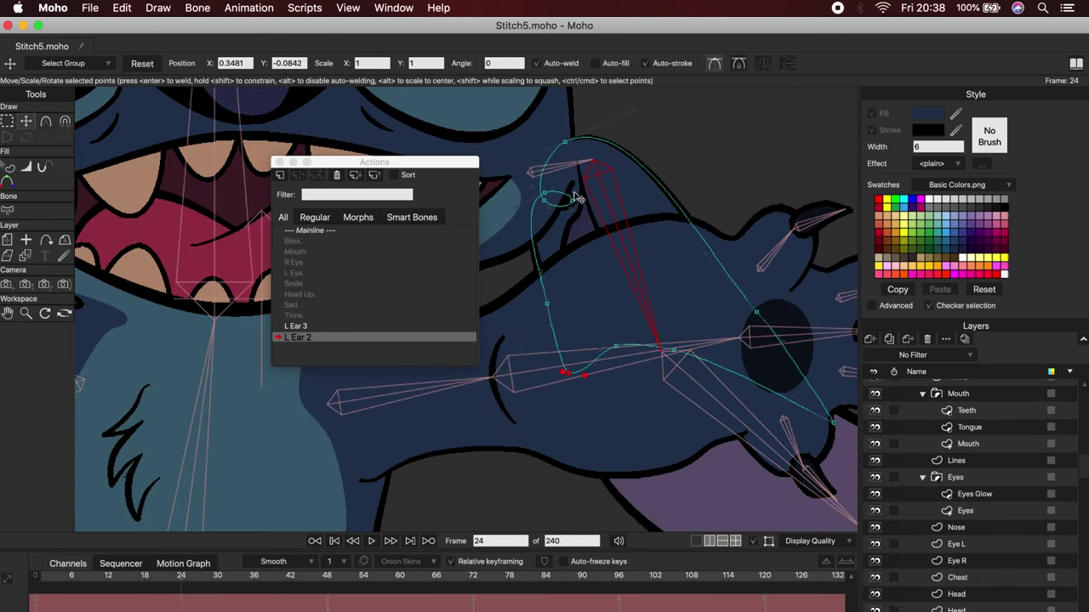
{"action": "mouse_move", "coordinate": [545, 194]}
{"action": "left_mouse_down"}
{"action": "mouse_move", "coordinate": [574, 220]}
{"action": "mouse_move", "coordinate": [555, 208]}
{"action": "mouse_move", "coordinate": [551, 228]}
{"action": "mouse_move", "coordinate": [541, 193]}
{"action": "left_mouse_up"}
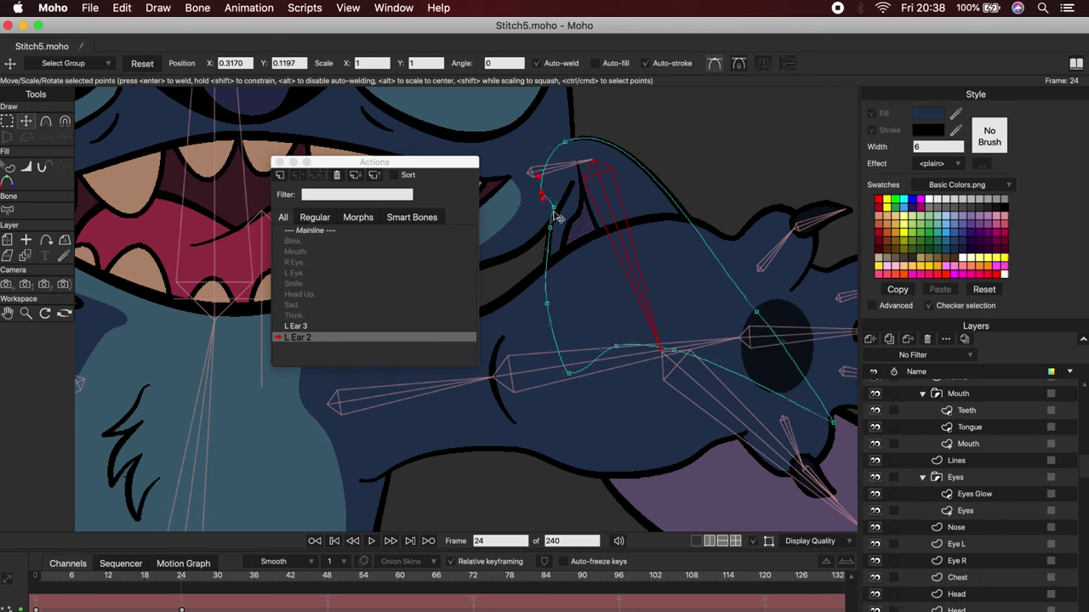
{"action": "left_click", "coordinate": [554, 210]}
{"action": "scroll", "coordinate": [574, 361], "scroll_direction": "down", "scroll_amount": 2}
{"action": "mouse_move", "coordinate": [180, 579]}
{"action": "left_mouse_down"}
{"action": "mouse_move", "coordinate": [109, 569]}
{"action": "mouse_move", "coordinate": [182, 567]}
{"action": "left_mouse_up"}
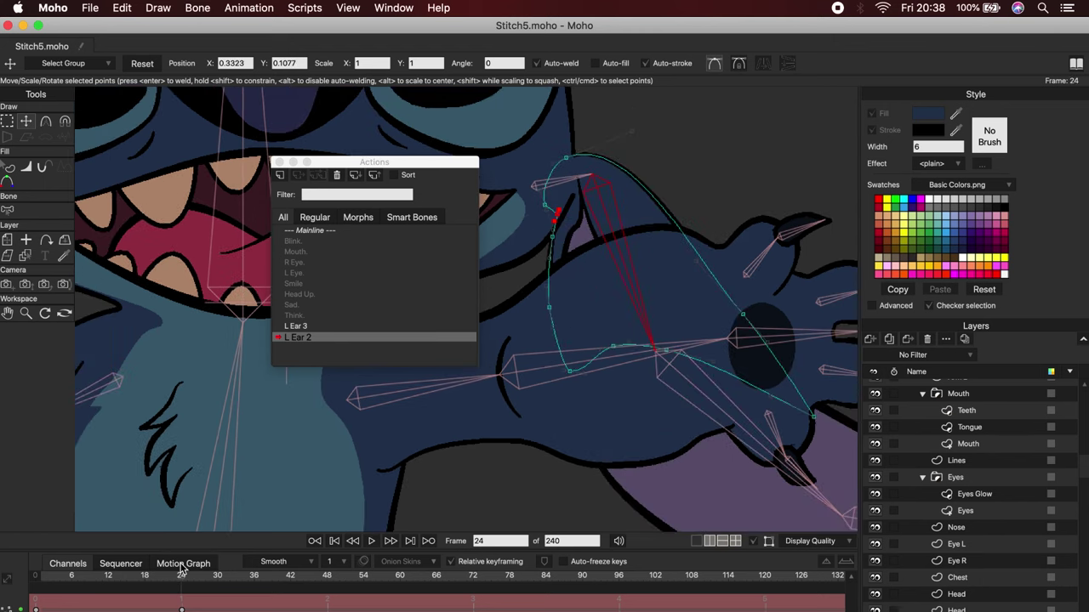
Raise the ear's upper base point where it joins the head at frame 24, scrubbing the action to refine the fold.
{"action": "scroll", "coordinate": [643, 192], "scroll_direction": "up", "scroll_amount": 5}
{"action": "left_click_drag", "start_coordinate": [642, 191], "coordinate": [720, 306]}
{"action": "left_click_drag", "start_coordinate": [573, 245], "coordinate": [567, 230]}
{"action": "scroll", "coordinate": [603, 426], "scroll_direction": "down", "scroll_amount": 5}
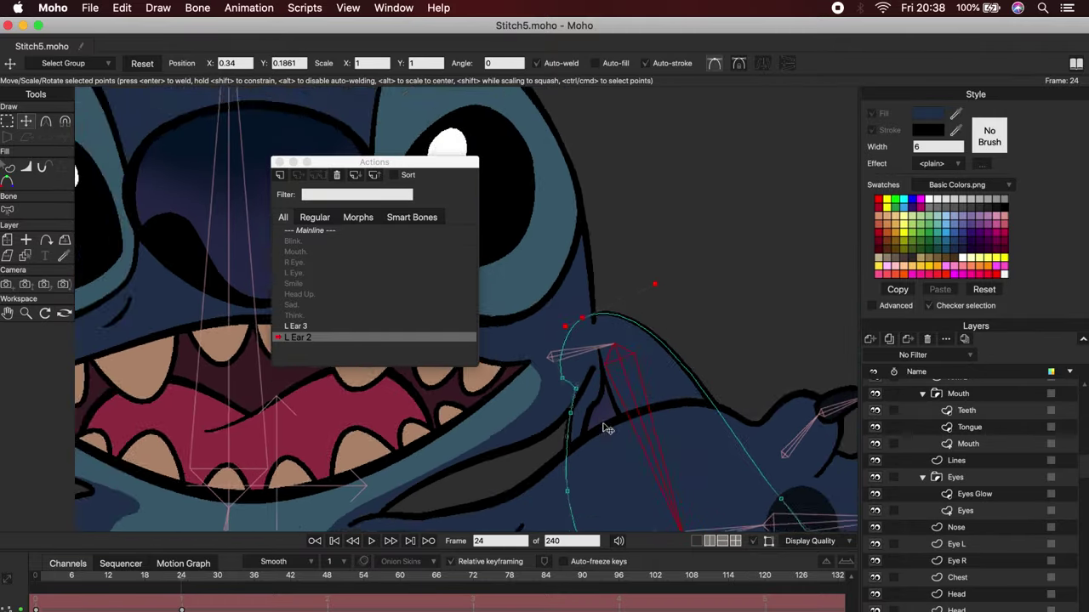
{"action": "scroll", "coordinate": [604, 428], "scroll_direction": "down", "scroll_amount": 5}
{"action": "mouse_move", "coordinate": [181, 578]}
{"action": "left_mouse_down"}
{"action": "mouse_move", "coordinate": [68, 578]}
{"action": "mouse_move", "coordinate": [184, 587]}
{"action": "left_mouse_up"}
{"action": "scroll", "coordinate": [601, 408], "scroll_direction": "up", "scroll_amount": 8}
{"action": "left_click_drag", "start_coordinate": [657, 258], "coordinate": [632, 393]}
{"action": "left_click_drag", "start_coordinate": [607, 266], "coordinate": [609, 239]}
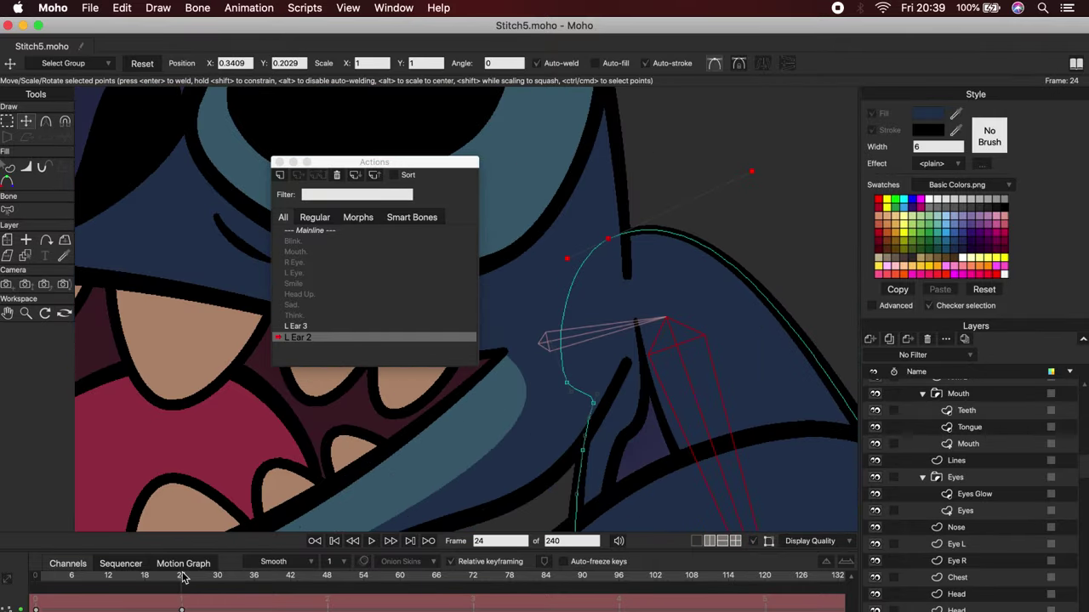
{"action": "scroll", "coordinate": [649, 368], "scroll_direction": "down", "scroll_amount": 5}
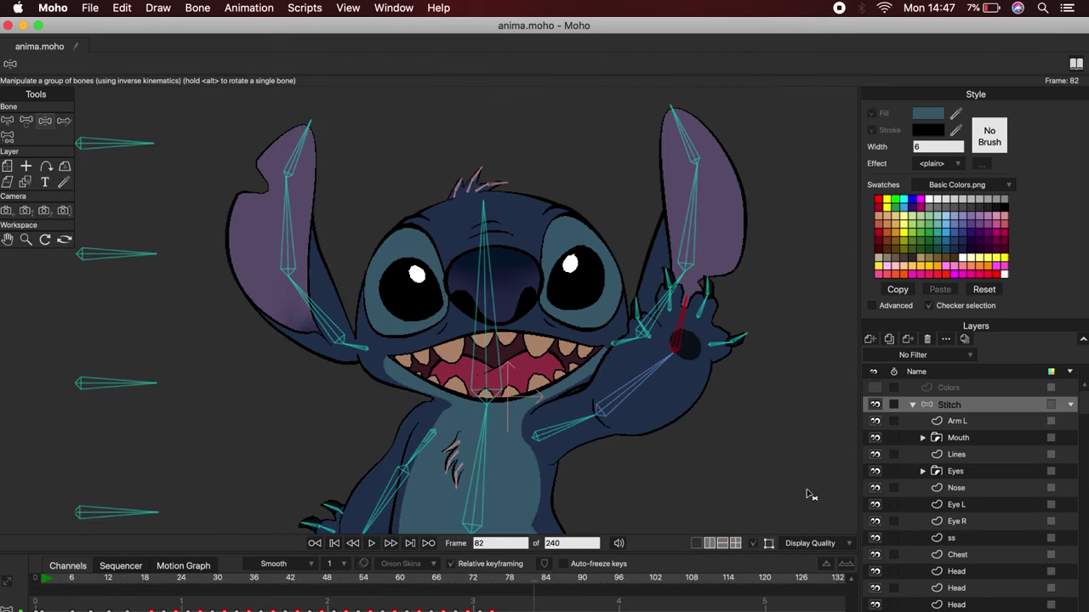
In anima.moho, show the motion graph, set the keyframe at frame 26 to Bezier interpolation and adjust the curve handle after it.
{"action": "left_click", "coordinate": [873, 408]}
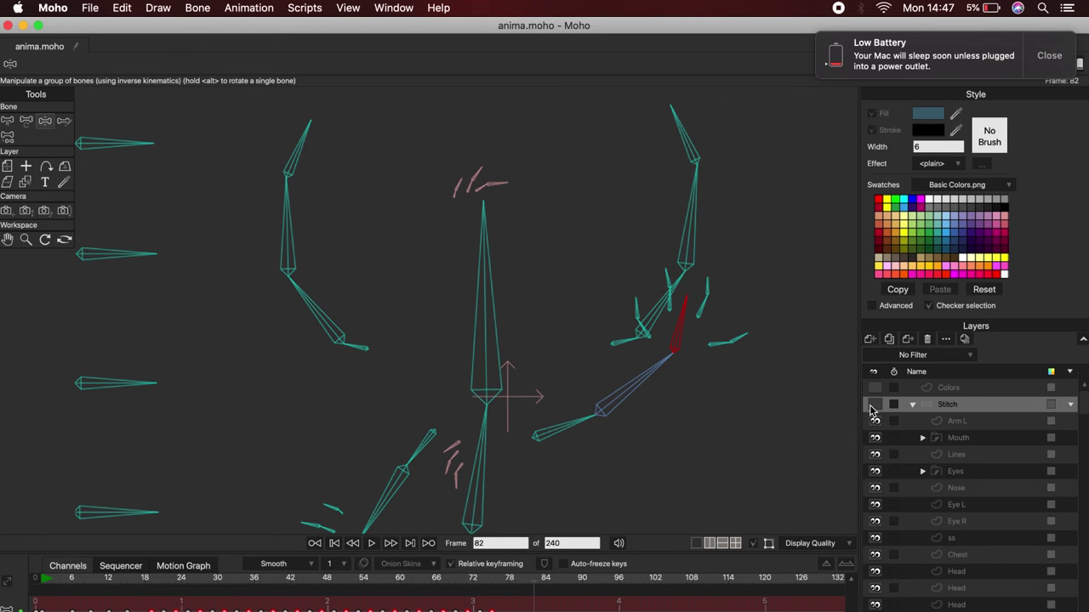
{"action": "left_click", "coordinate": [168, 567]}
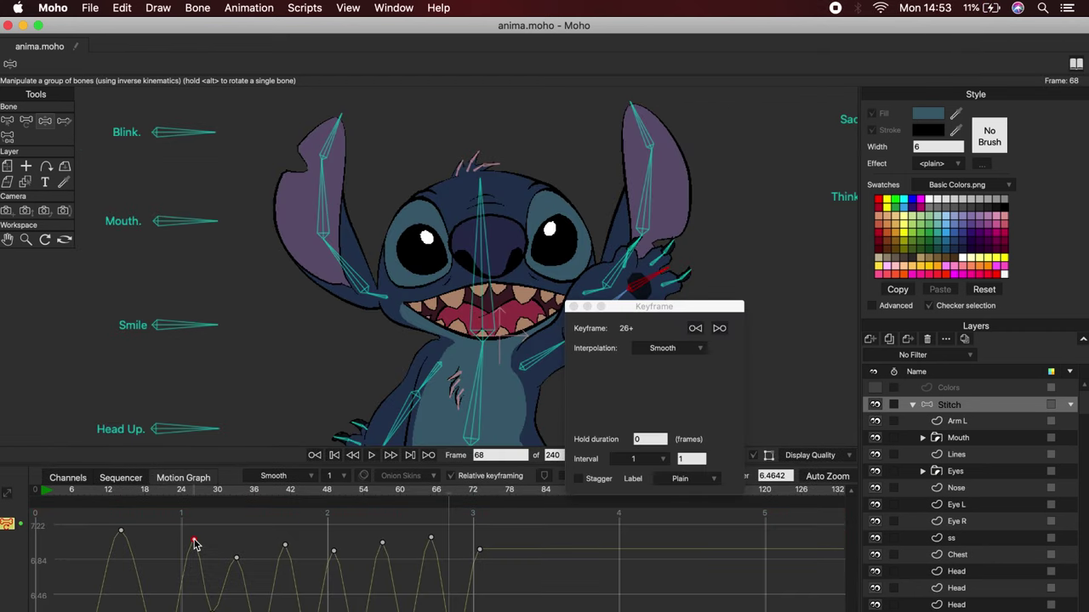
{"action": "right_click", "coordinate": [193, 541]}
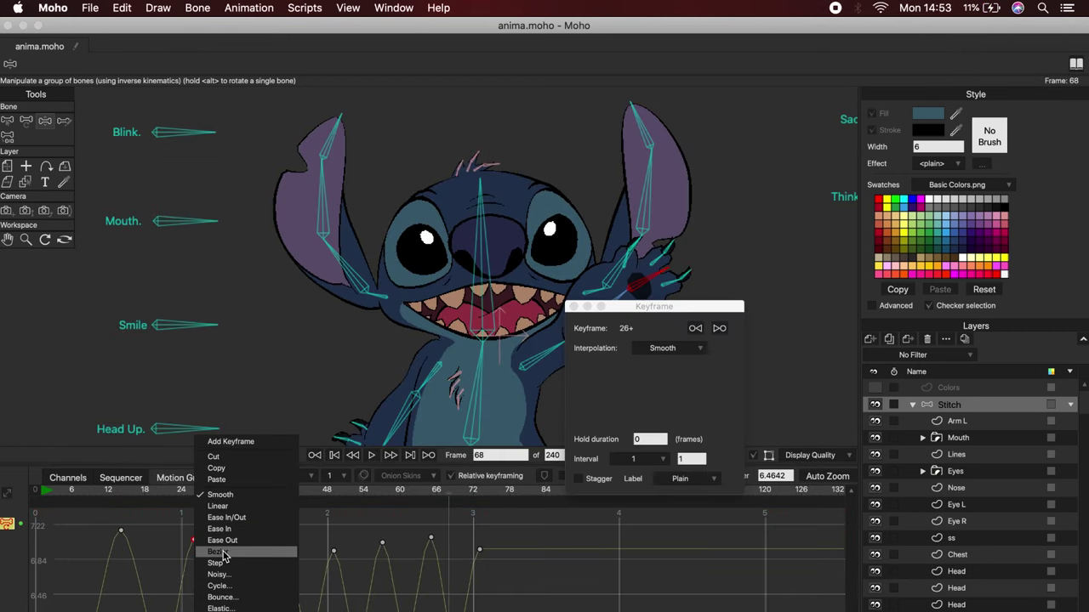
{"action": "left_click", "coordinate": [220, 552]}
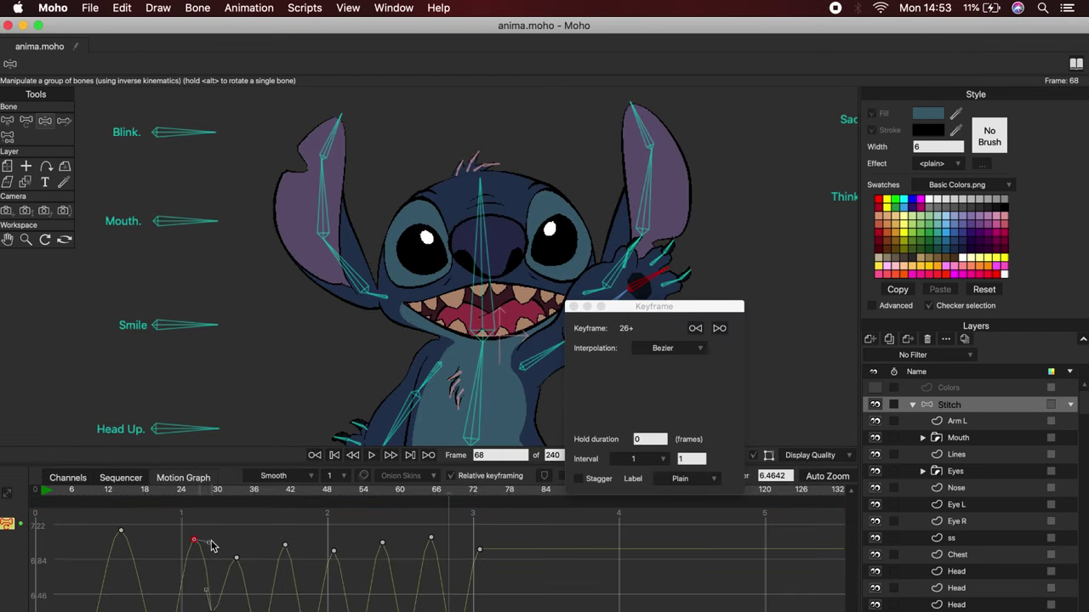
{"action": "left_click_drag", "start_coordinate": [206, 591], "coordinate": [198, 598]}
Set the keyframe at frame 21 to Bezier interpolation and tilt the second peak's outgoing handle downward.
{"action": "right_click", "coordinate": [167, 606]}
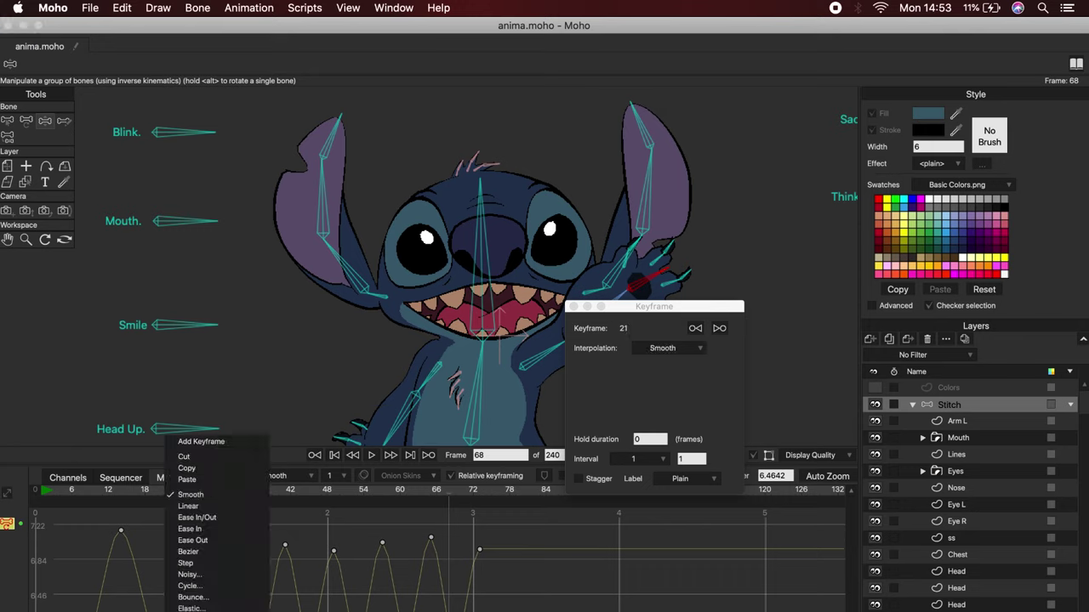
{"action": "left_click", "coordinate": [201, 552]}
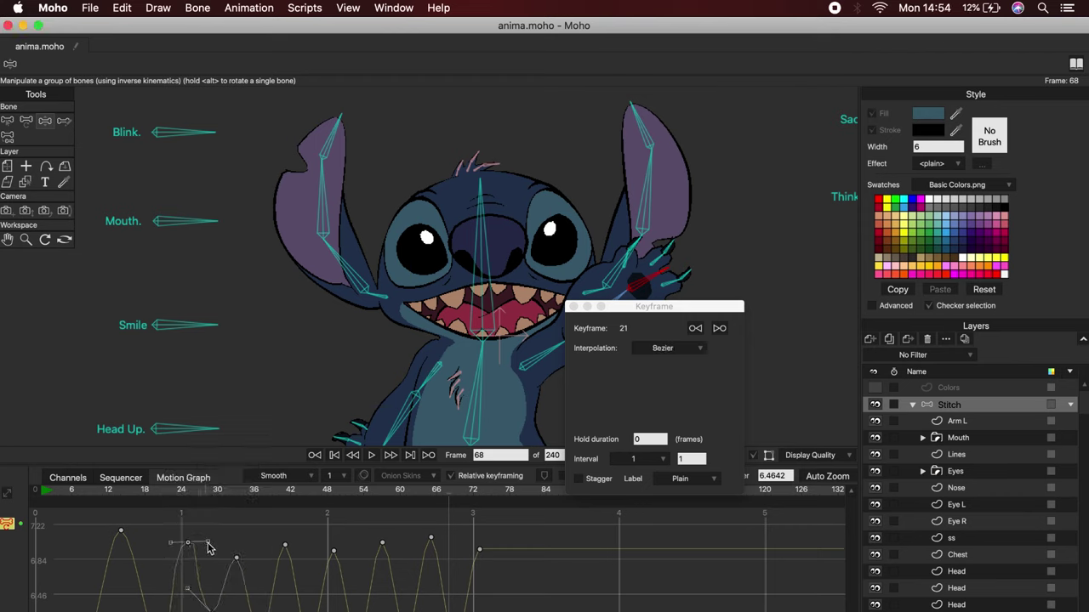
{"action": "left_click_drag", "start_coordinate": [212, 558], "coordinate": [209, 555]}
Set the keyframes at frame 14 and around frame 6 to Bezier interpolation and adjust the first peak's curve.
{"action": "right_click", "coordinate": [121, 531]}
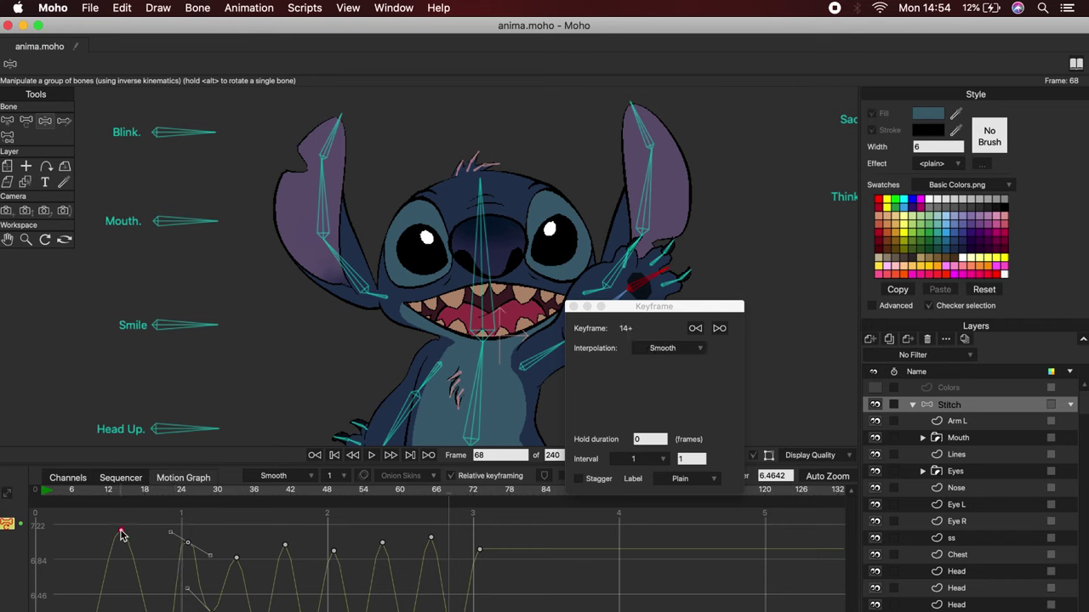
{"action": "left_click", "coordinate": [141, 554]}
{"action": "left_click_drag", "start_coordinate": [151, 602], "coordinate": [145, 611]}
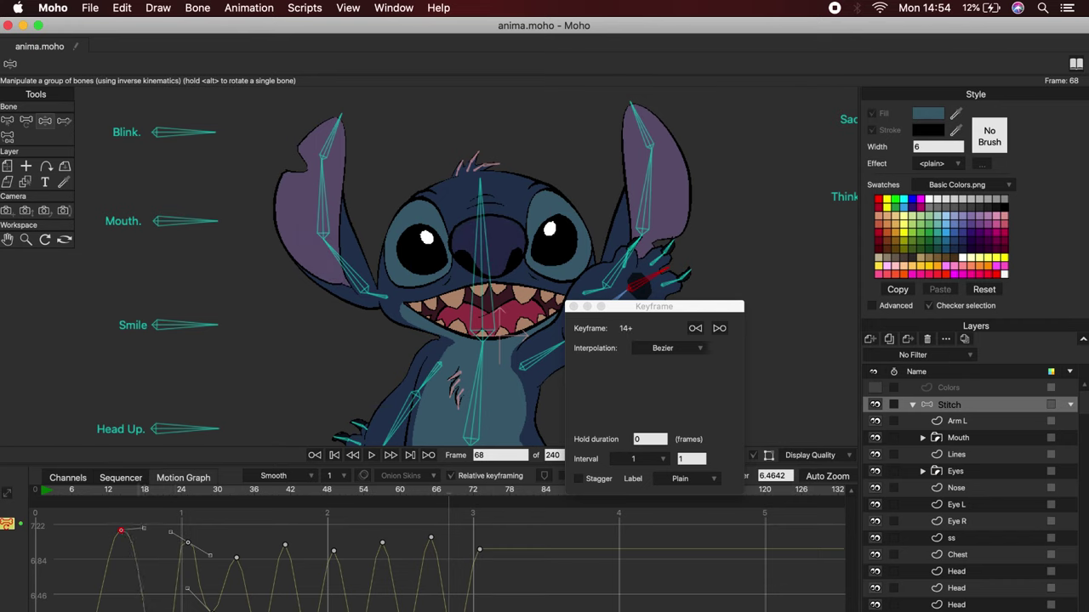
{"action": "left_click", "coordinate": [74, 611]}
{"action": "left_click", "coordinate": [71, 611]}
{"action": "right_click", "coordinate": [122, 532]}
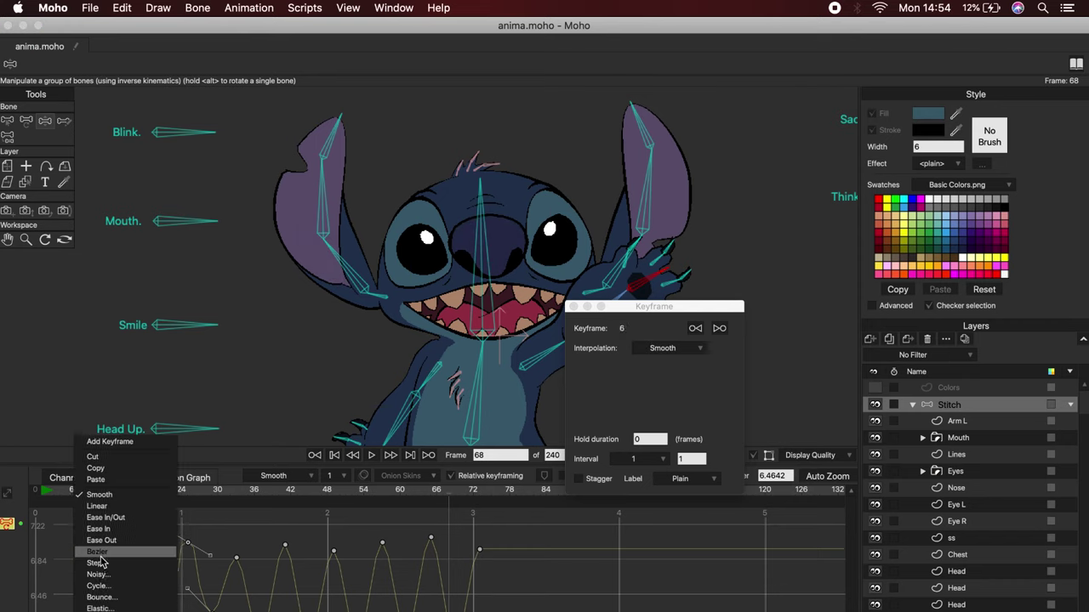
{"action": "left_click", "coordinate": [111, 557]}
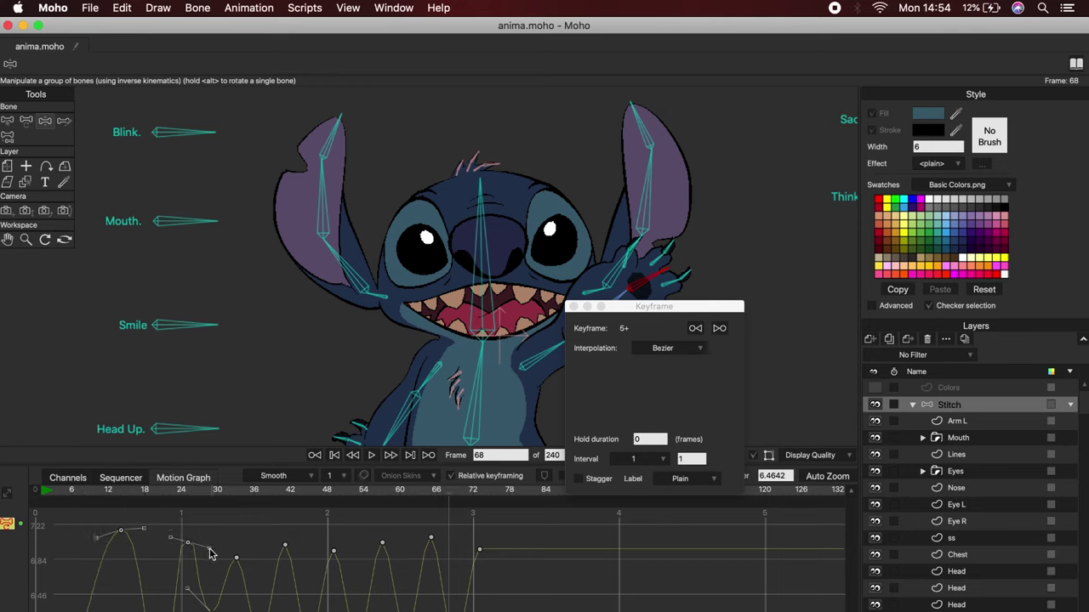
Set the peak keyframes from frame 33 onward to Bezier interpolation and adjust the curve handles around the later peaks.
{"action": "left_click_drag", "start_coordinate": [234, 533], "coordinate": [464, 609]}
{"action": "right_click", "coordinate": [413, 544]}
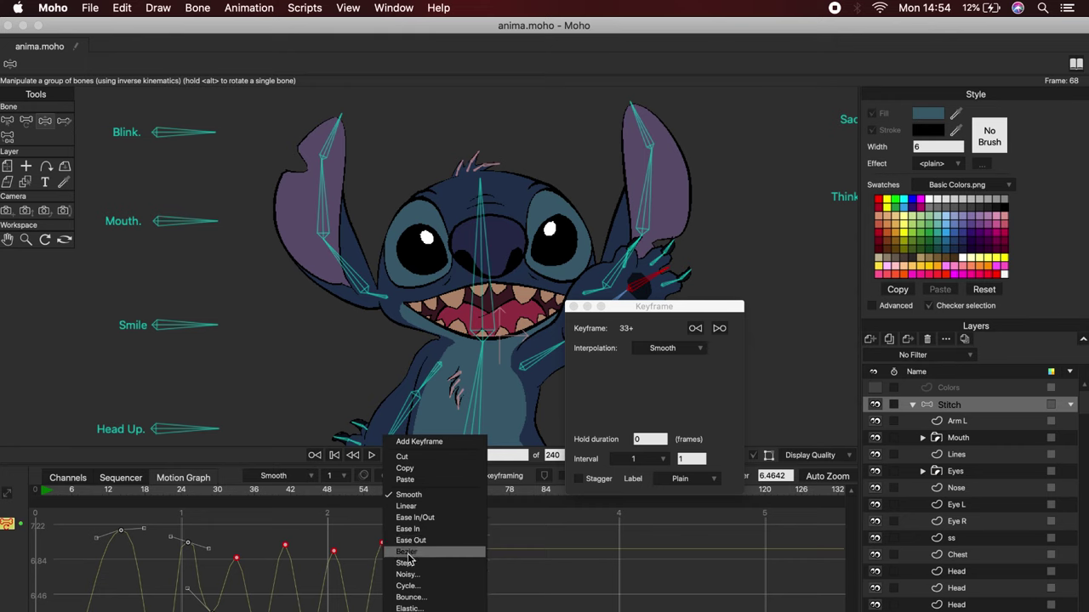
{"action": "left_click", "coordinate": [410, 553]}
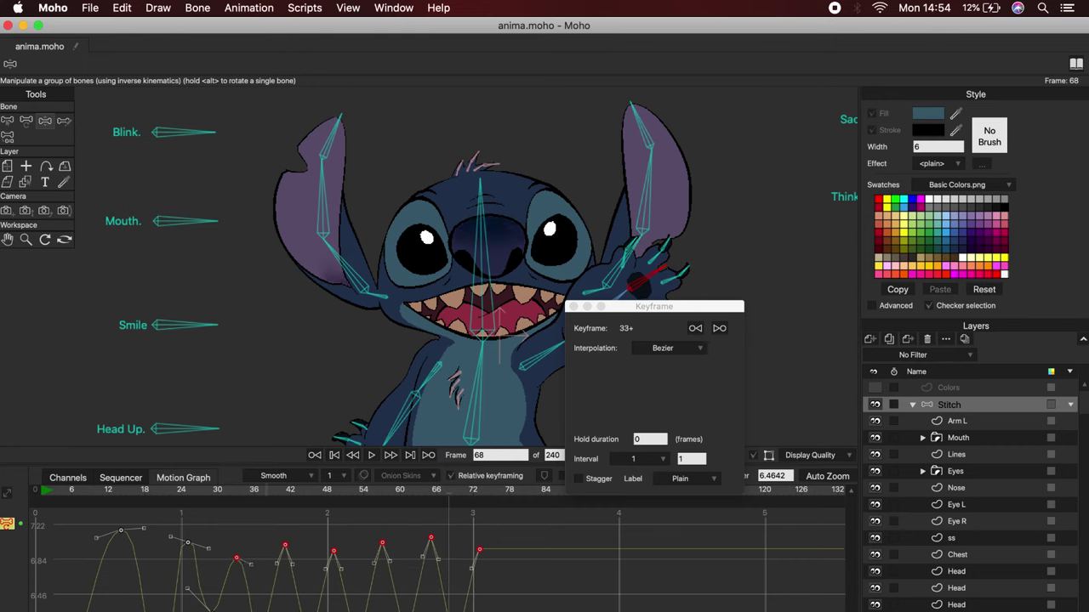
{"action": "left_click", "coordinate": [330, 563]}
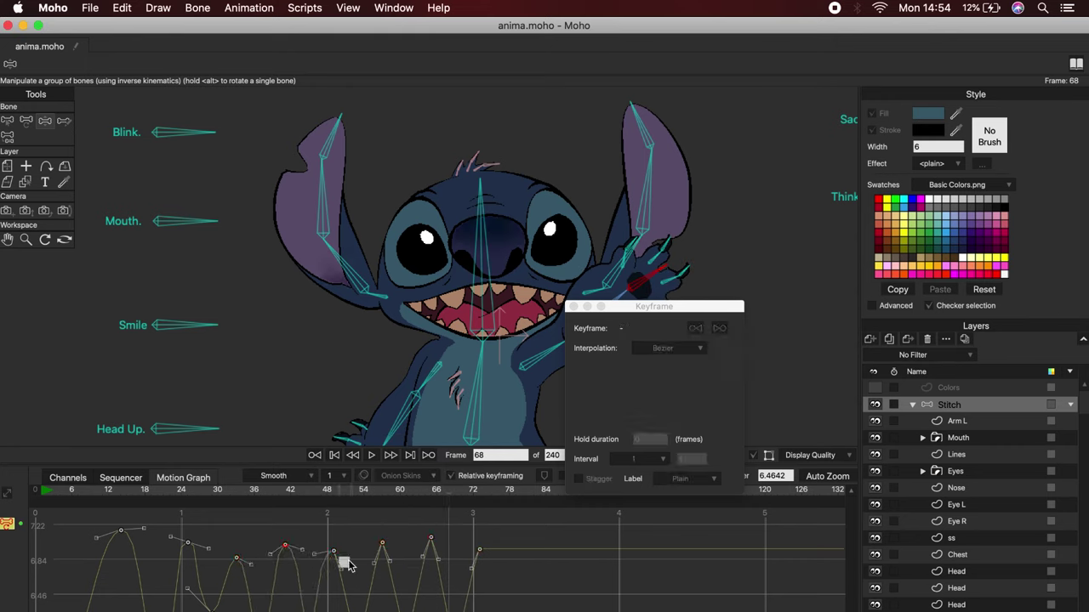
{"action": "left_click_drag", "start_coordinate": [373, 563], "coordinate": [453, 546]}
{"action": "left_click_drag", "start_coordinate": [450, 611], "coordinate": [391, 611]}
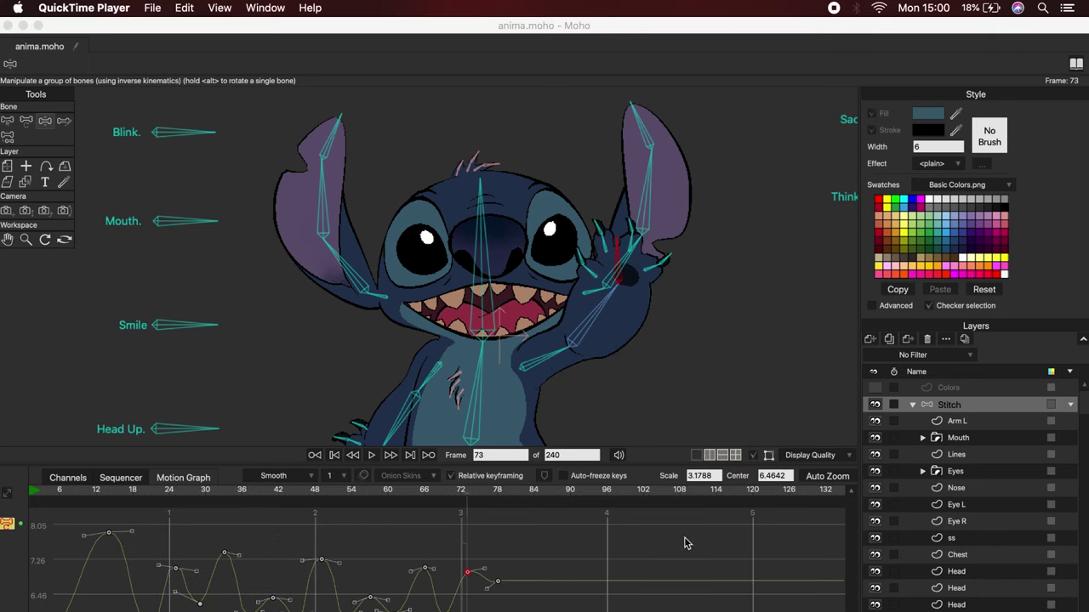
Raise the keyframe at frame 73, pull its outgoing handle upward and scrub the timeline to check the wave.
{"action": "left_click", "coordinate": [469, 576]}
{"action": "left_click_drag", "start_coordinate": [470, 573], "coordinate": [480, 569]}
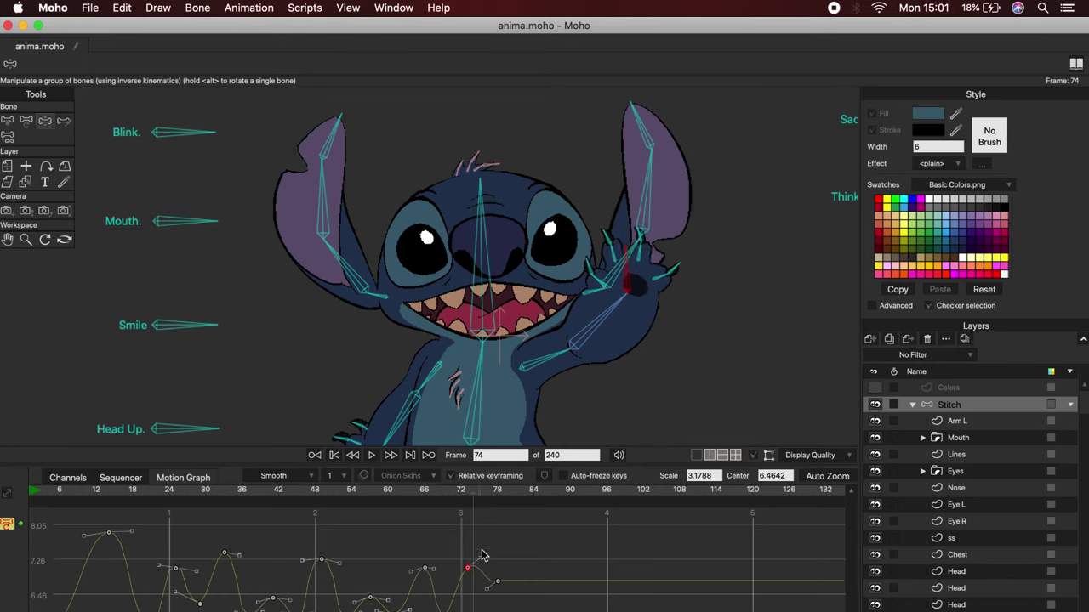
{"action": "mouse_move", "coordinate": [482, 552]}
{"action": "left_mouse_down"}
{"action": "mouse_move", "coordinate": [488, 563]}
{"action": "mouse_move", "coordinate": [486, 551]}
{"action": "left_mouse_up"}
{"action": "left_click", "coordinate": [487, 499]}
{"action": "left_click_drag", "start_coordinate": [488, 502], "coordinate": [428, 508]}
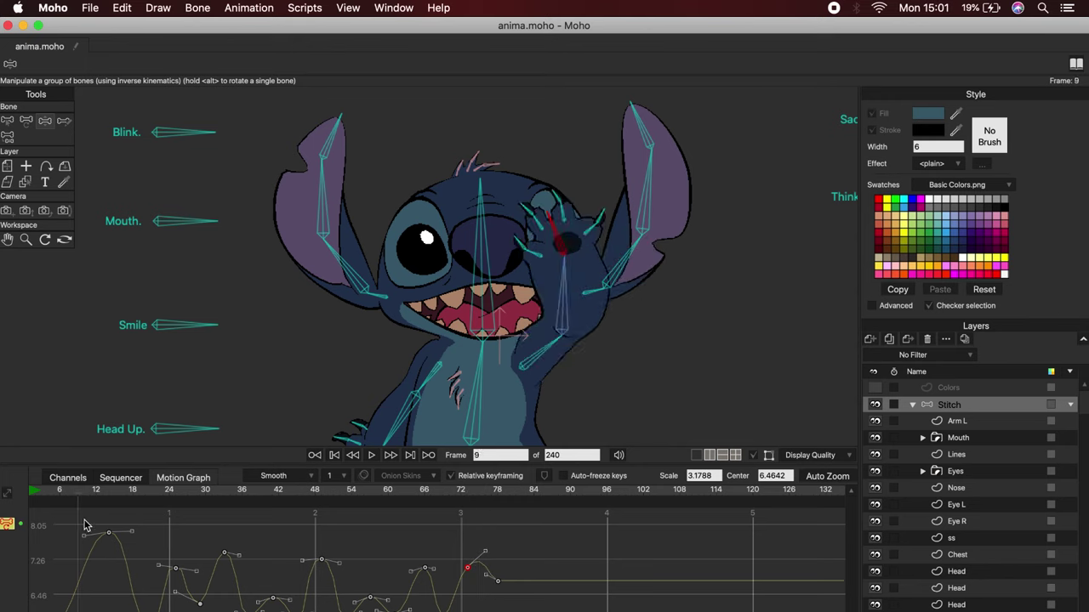
{"action": "left_click_drag", "start_coordinate": [73, 504], "coordinate": [186, 509]}
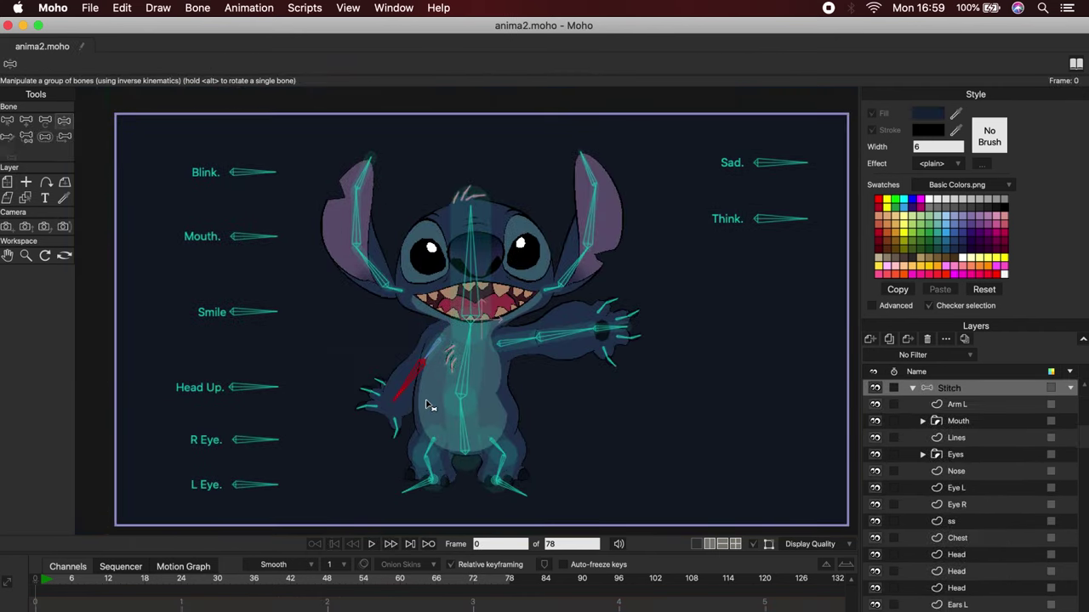
In anima2.moho, pose Stitch waving at frame 0 with a tilted head, a raised arm and the R Eye, L Eye and Smile controls swung down.
{"action": "left_click_drag", "start_coordinate": [615, 328], "coordinate": [601, 373]}
{"action": "left_click_drag", "start_coordinate": [469, 246], "coordinate": [365, 281]}
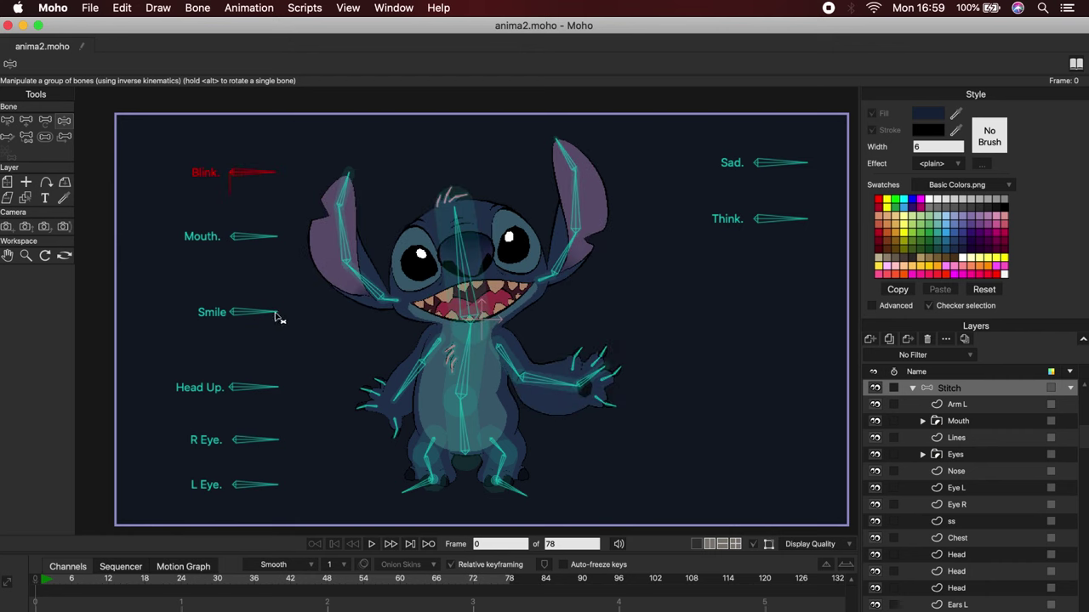
{"action": "left_click_drag", "start_coordinate": [276, 440], "coordinate": [233, 483]}
{"action": "left_click_drag", "start_coordinate": [275, 485], "coordinate": [233, 527]}
{"action": "left_click_drag", "start_coordinate": [274, 313], "coordinate": [230, 357]}
{"action": "left_click_drag", "start_coordinate": [458, 234], "coordinate": [447, 236]}
{"action": "left_click_drag", "start_coordinate": [579, 385], "coordinate": [564, 280]}
Show the background layer, render a preview of frame 0, close it and hide the background again.
{"action": "scroll", "coordinate": [970, 494], "scroll_direction": "down", "scroll_amount": 4}
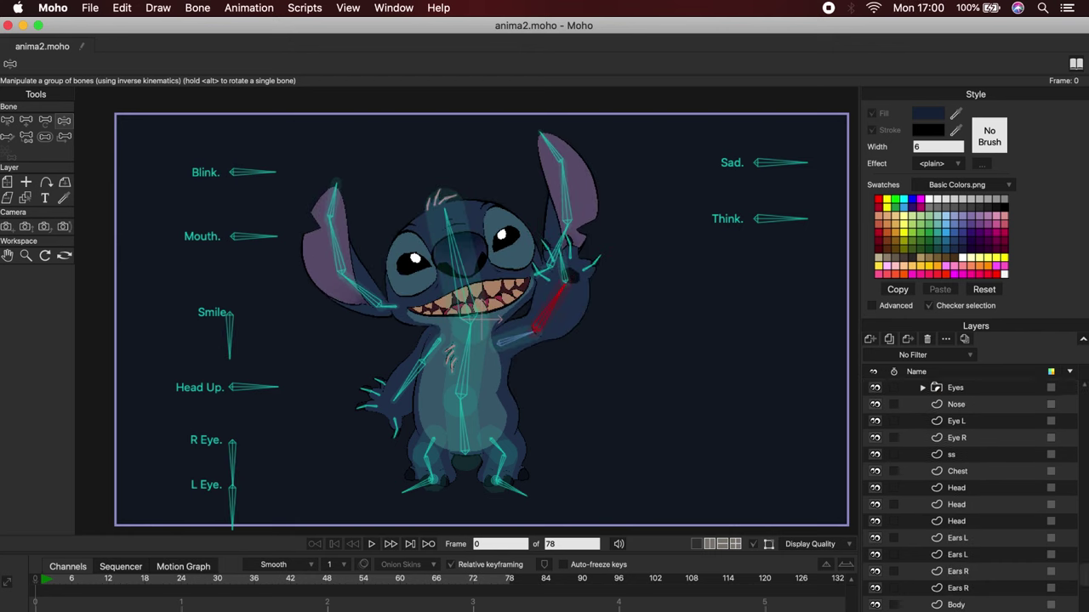
{"action": "scroll", "coordinate": [970, 493], "scroll_direction": "down", "scroll_amount": 2}
{"action": "left_click", "coordinate": [874, 605]}
{"action": "left_click", "coordinate": [90, 8]}
{"action": "left_click", "coordinate": [115, 340]}
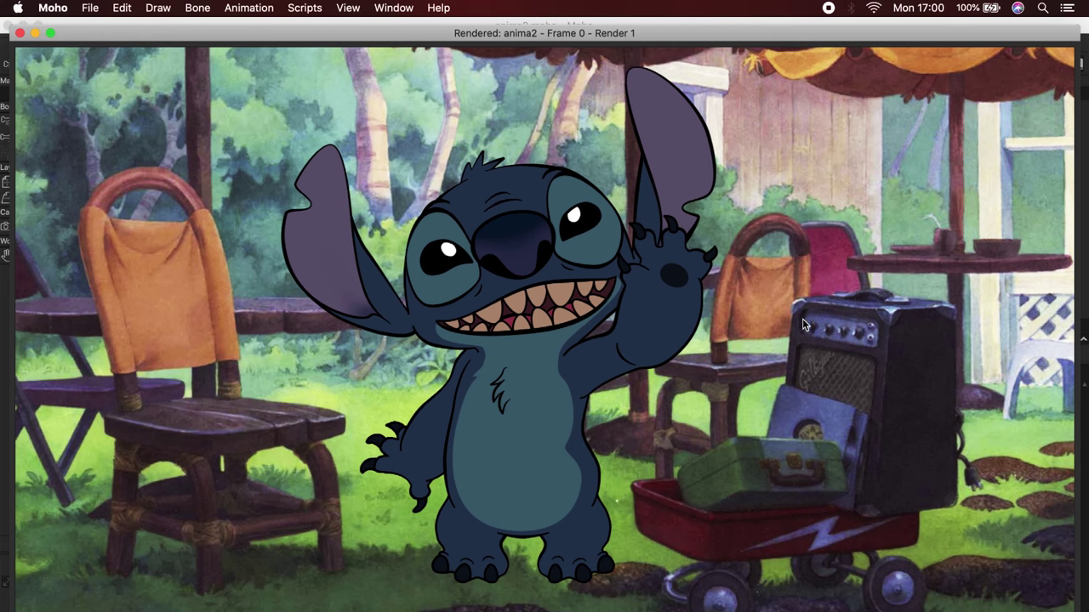
{"action": "left_click", "coordinate": [19, 33]}
{"action": "left_click", "coordinate": [874, 605]}
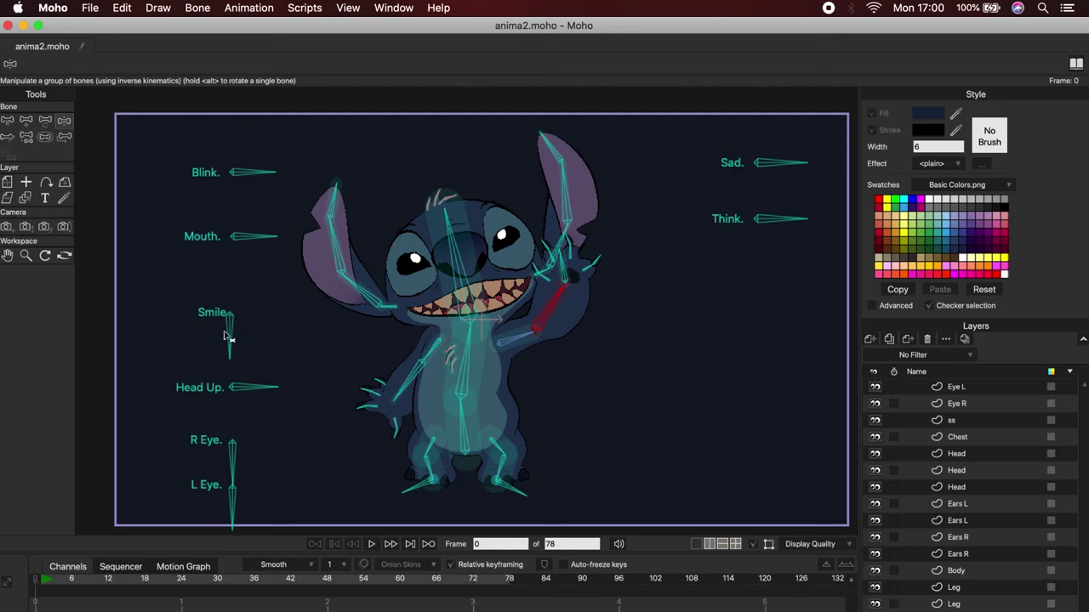
Return the Smile, R Eye and L Eye controls to horizontal, lower the raised arm and straighten the head.
{"action": "left_click_drag", "start_coordinate": [230, 337], "coordinate": [274, 313]}
{"action": "left_click_drag", "start_coordinate": [233, 478], "coordinate": [276, 439]}
{"action": "left_click_drag", "start_coordinate": [232, 520], "coordinate": [275, 485]}
{"action": "left_click_drag", "start_coordinate": [545, 321], "coordinate": [602, 408]}
{"action": "left_click_drag", "start_coordinate": [451, 268], "coordinate": [473, 264]}
Pose Stitch sad by drooping both ears, swinging the Sad control down and tilting the head slightly.
{"action": "left_click_drag", "start_coordinate": [363, 262], "coordinate": [387, 332]}
{"action": "mouse_move", "coordinate": [366, 361]}
{"action": "left_mouse_down"}
{"action": "mouse_move", "coordinate": [383, 368]}
{"action": "mouse_move", "coordinate": [374, 371]}
{"action": "left_mouse_up"}
{"action": "left_click_drag", "start_coordinate": [585, 256], "coordinate": [559, 340]}
{"action": "left_click_drag", "start_coordinate": [801, 162], "coordinate": [754, 210]}
{"action": "left_click_drag", "start_coordinate": [482, 273], "coordinate": [471, 268]}
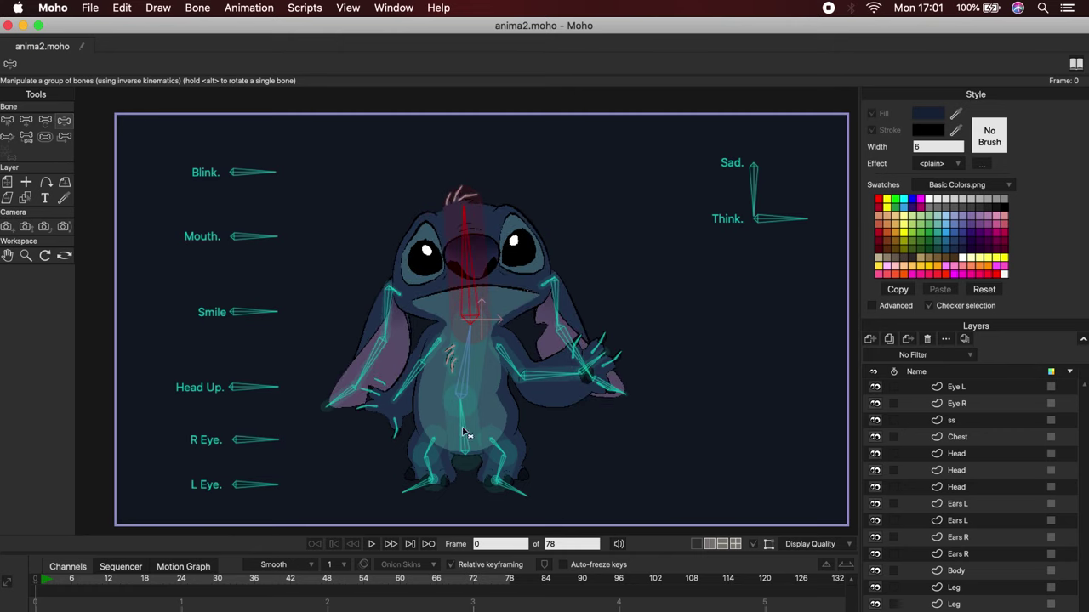